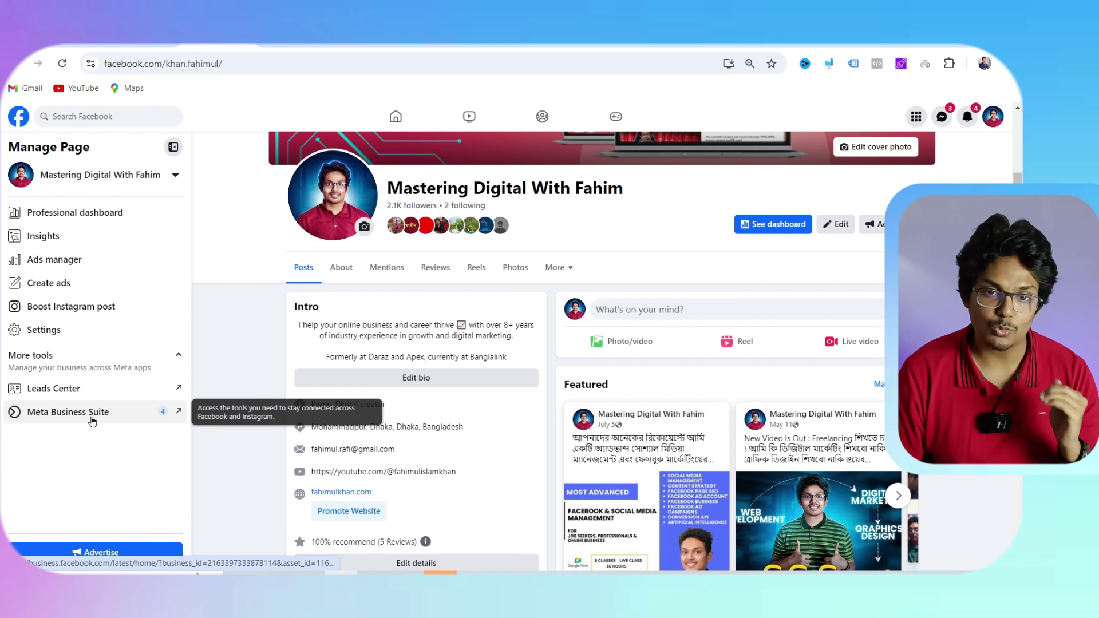
Start a new post from the page's Content area in Meta Business Suite and upload a photo from the desktop.
click(92, 422)
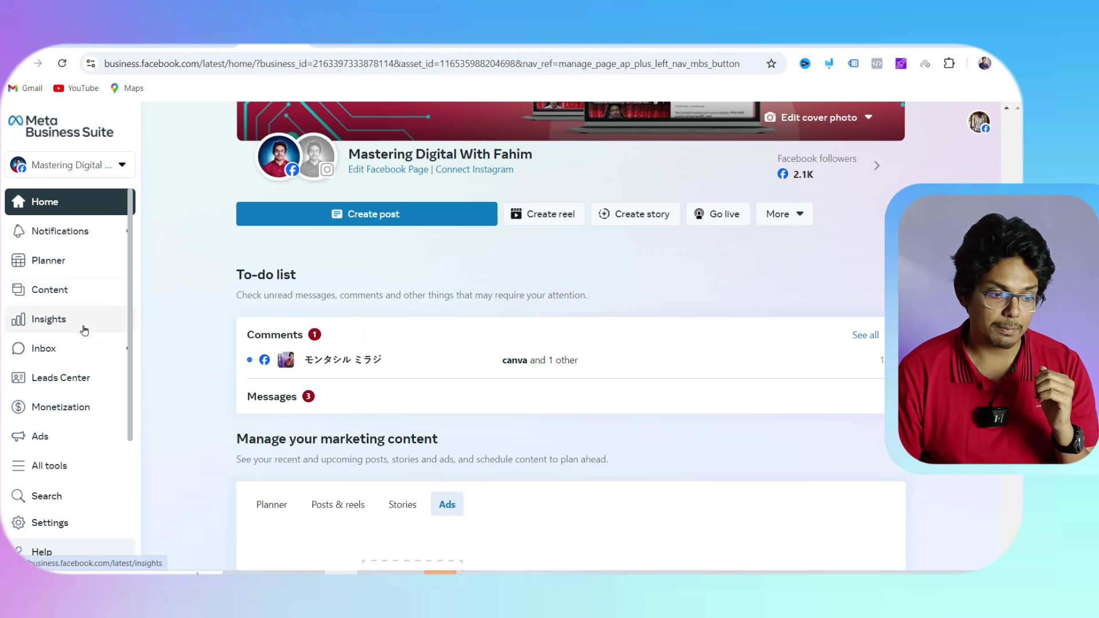
click(78, 300)
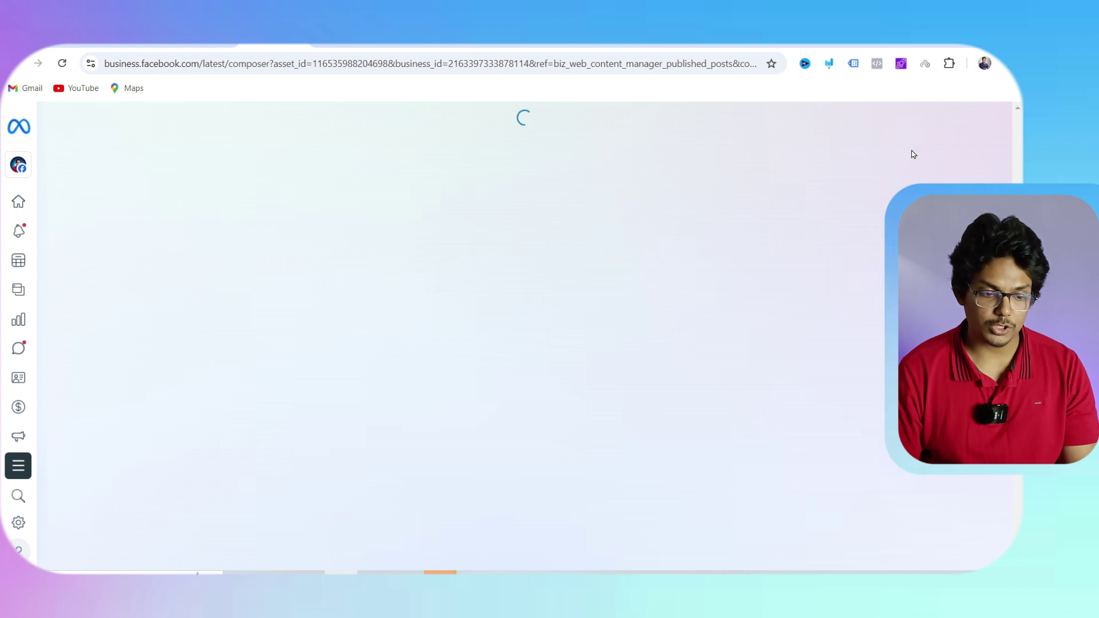
click(145, 297)
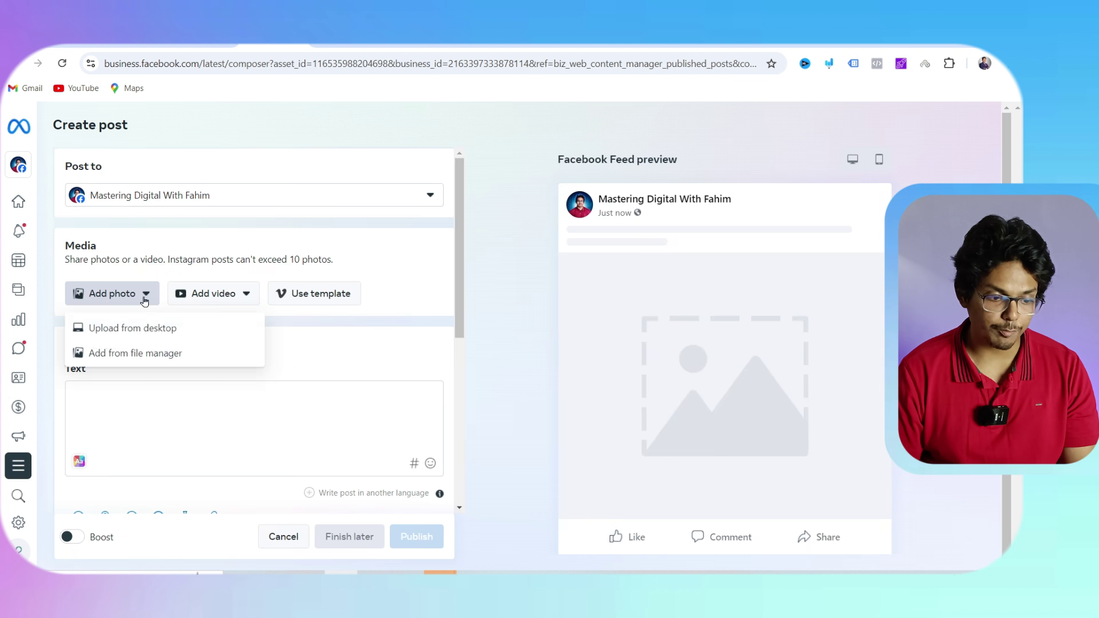
click(154, 327)
double_click(512, 376)
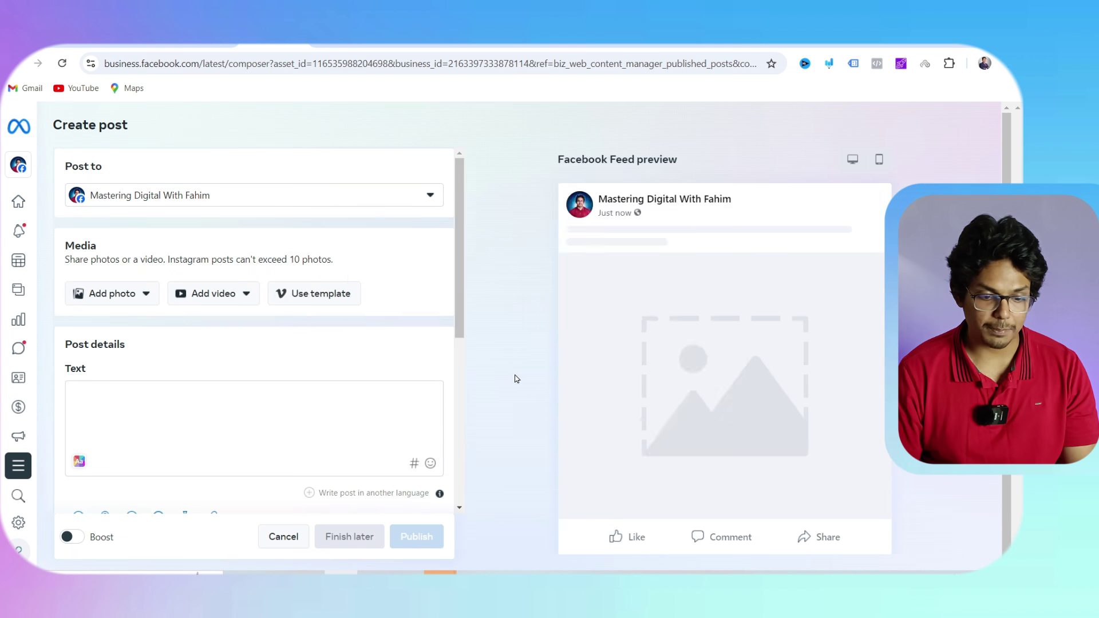
Enter "Captio Caption Caption" as the post text.
click(177, 429)
text(C)
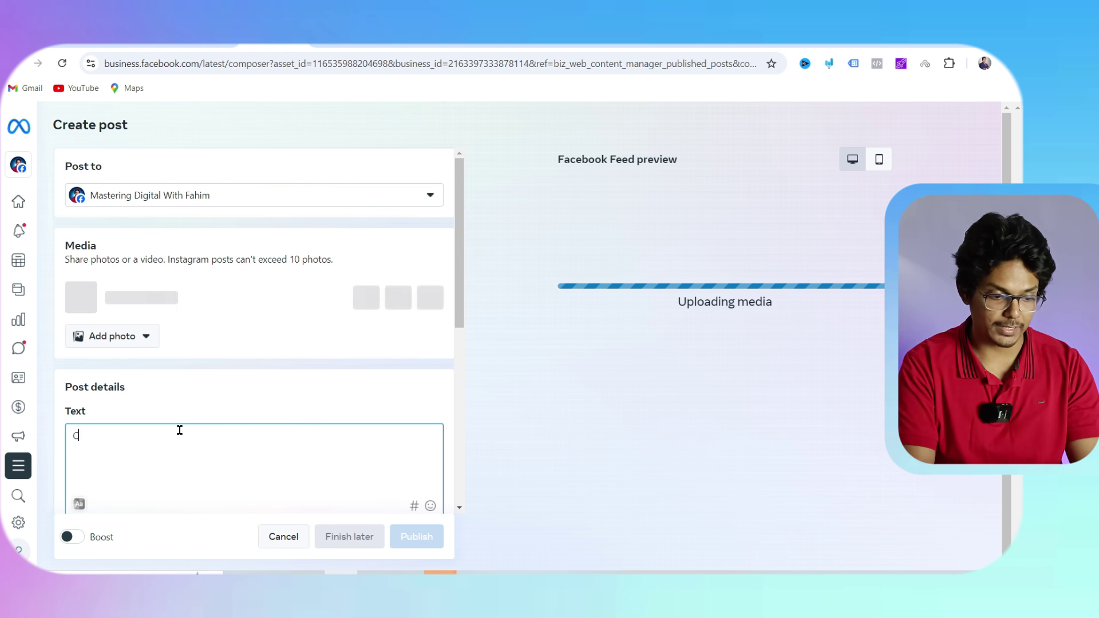
text(aptio Caption Ca)
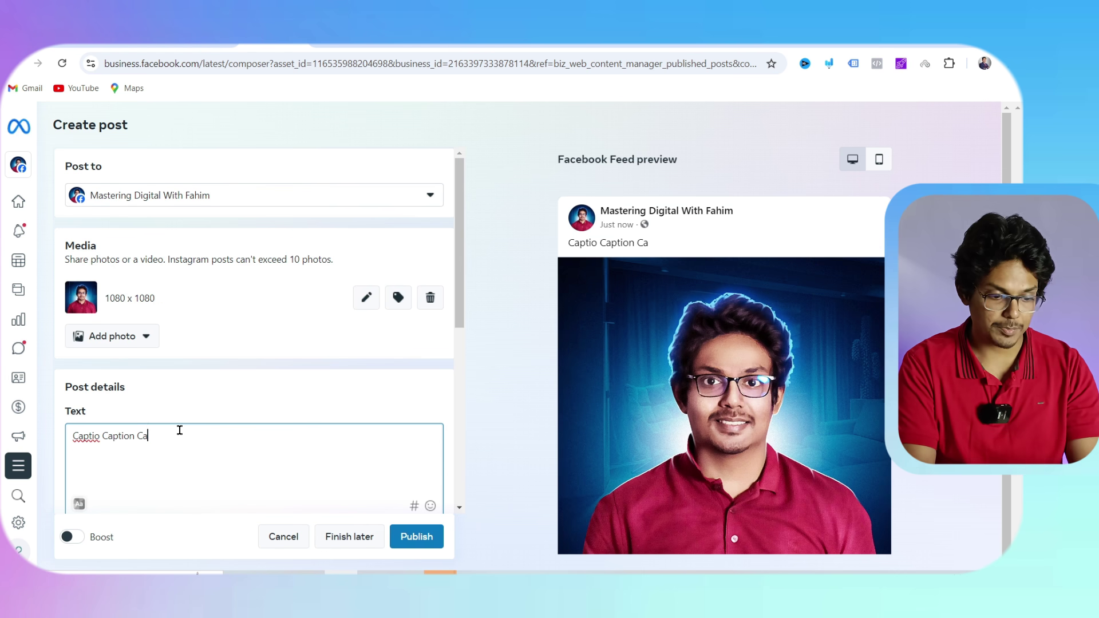
text(ption)
Turn on scheduling for the post and schedule it for Aug 31, 2024 at 12:00 PM.
scroll(405, 498, down, 3)
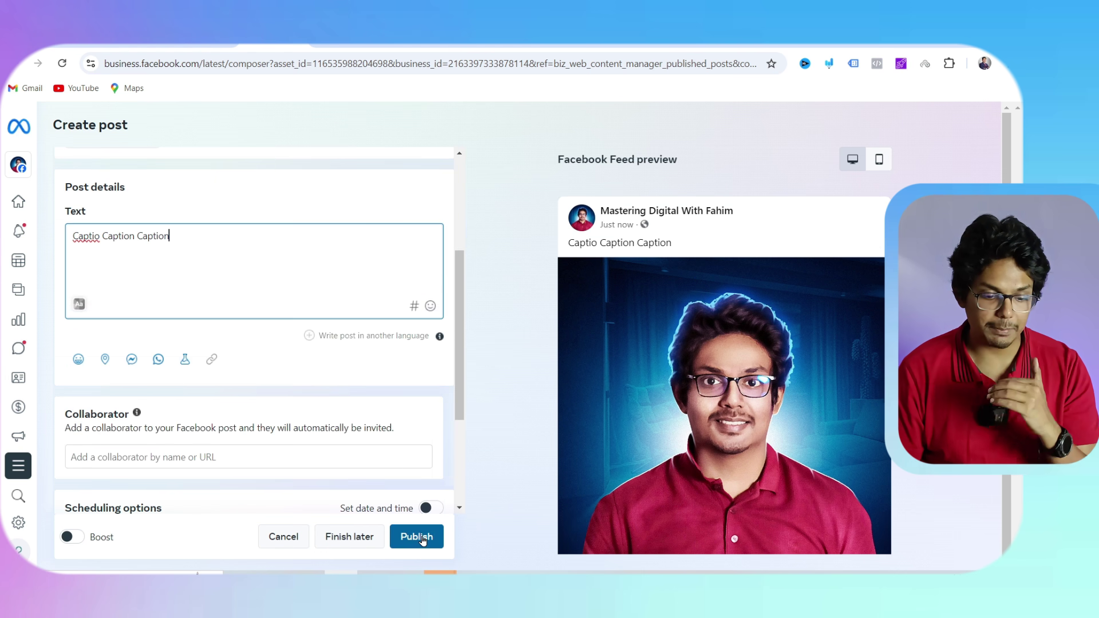
scroll(426, 514, down, 3)
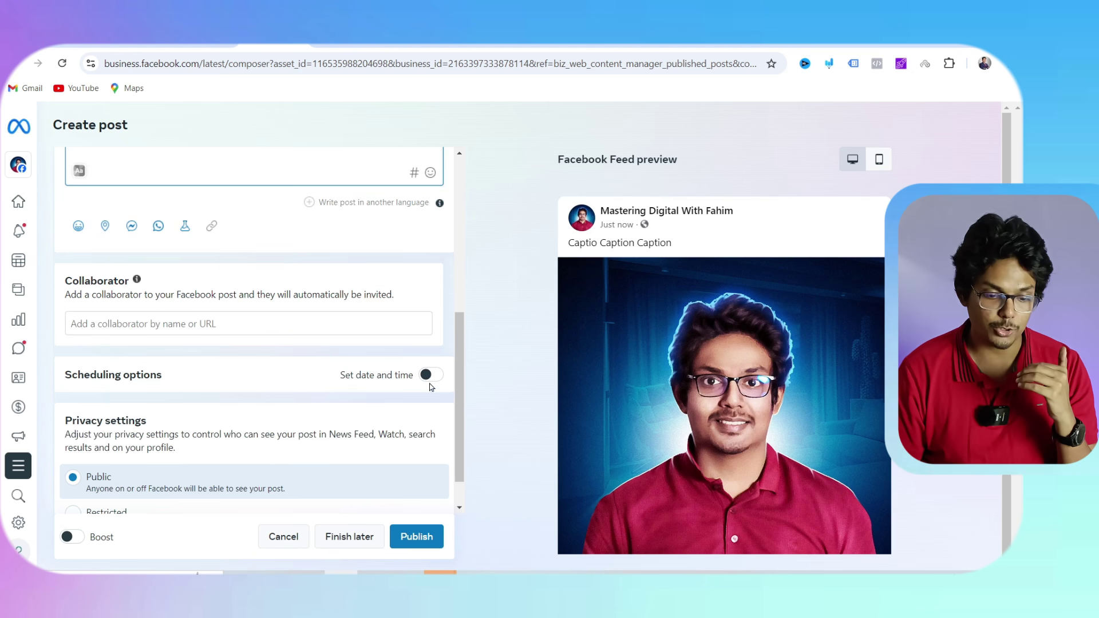
click(428, 378)
scroll(328, 386, down, 2)
click(168, 335)
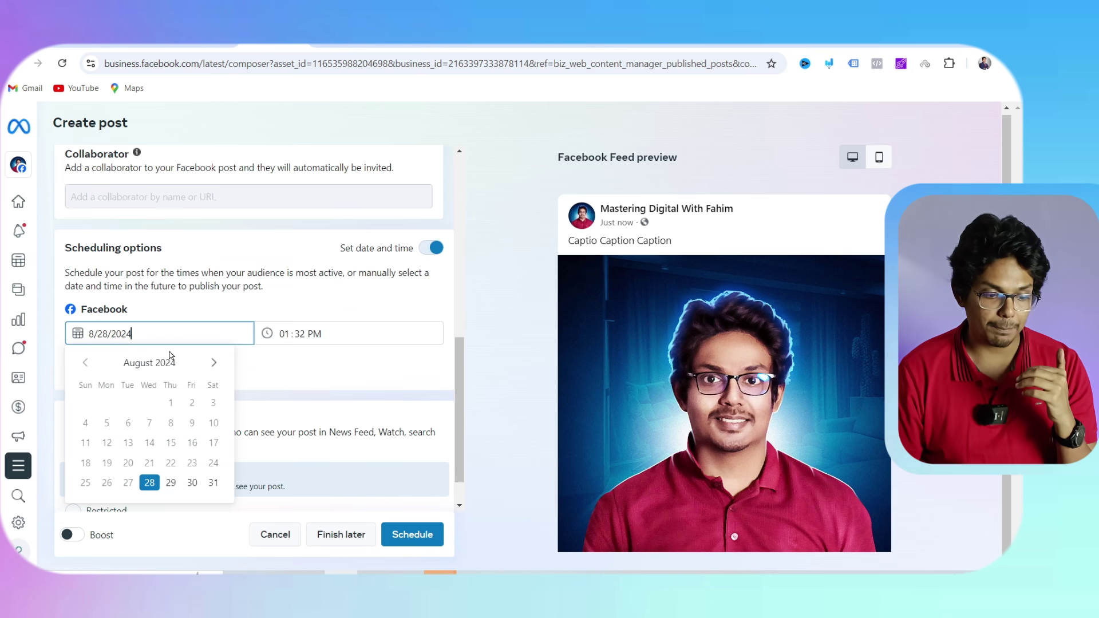
click(213, 483)
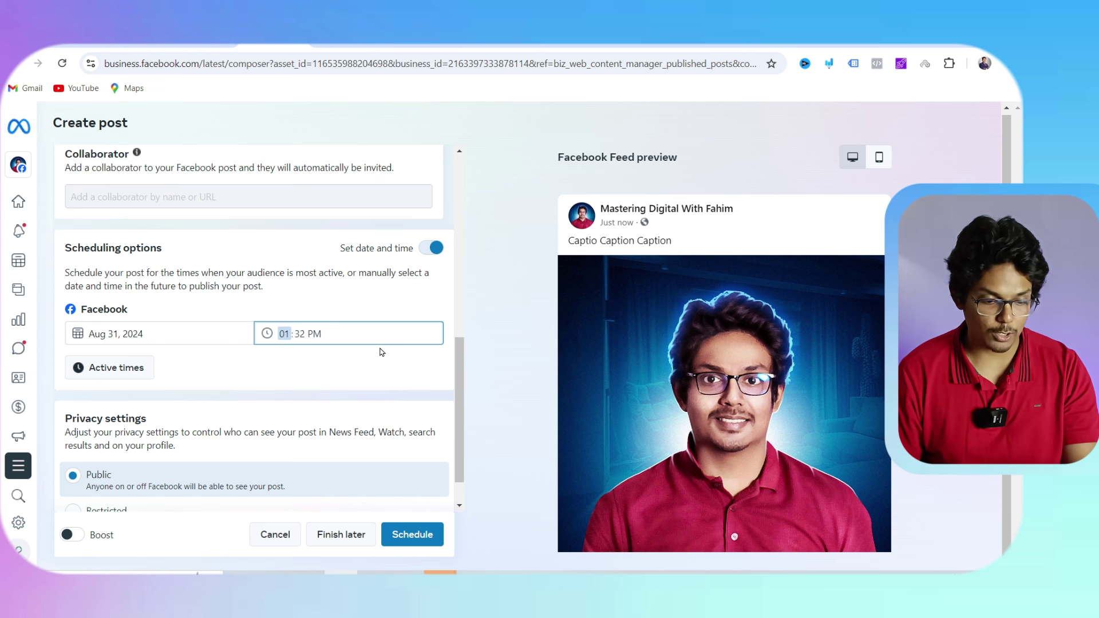
text(00)
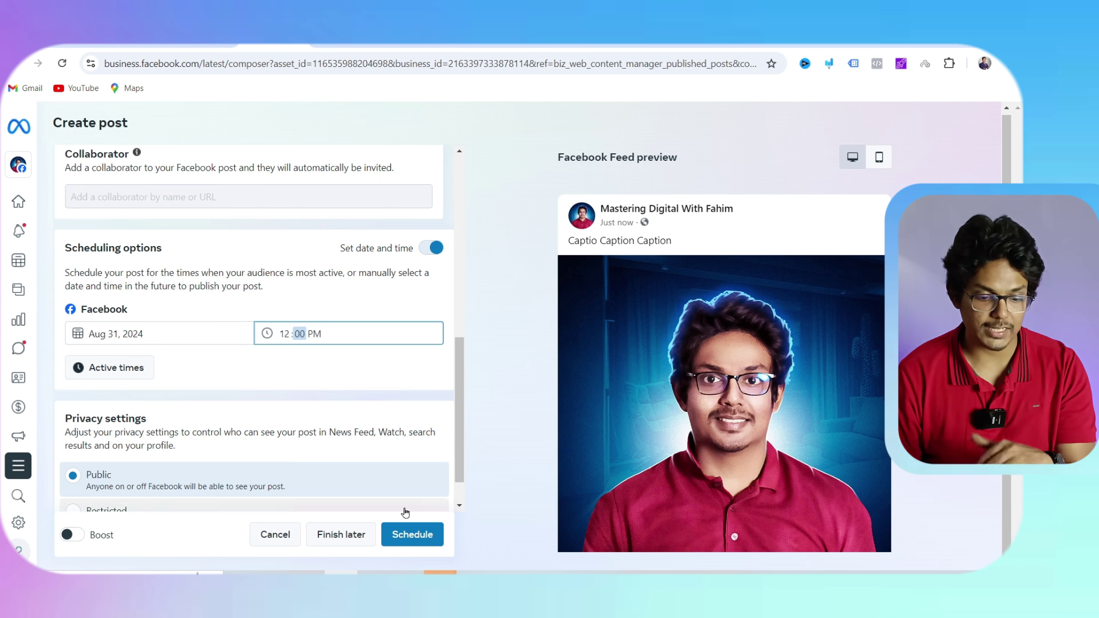
click(417, 532)
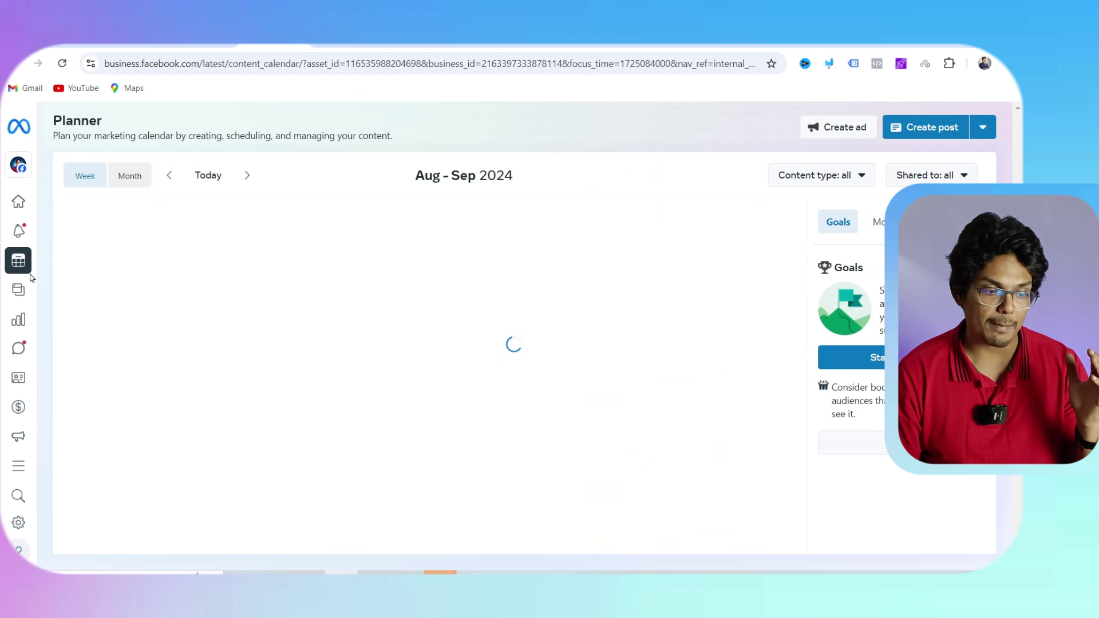
Show the scheduled posts in the Content area.
mouse_move(29, 295)
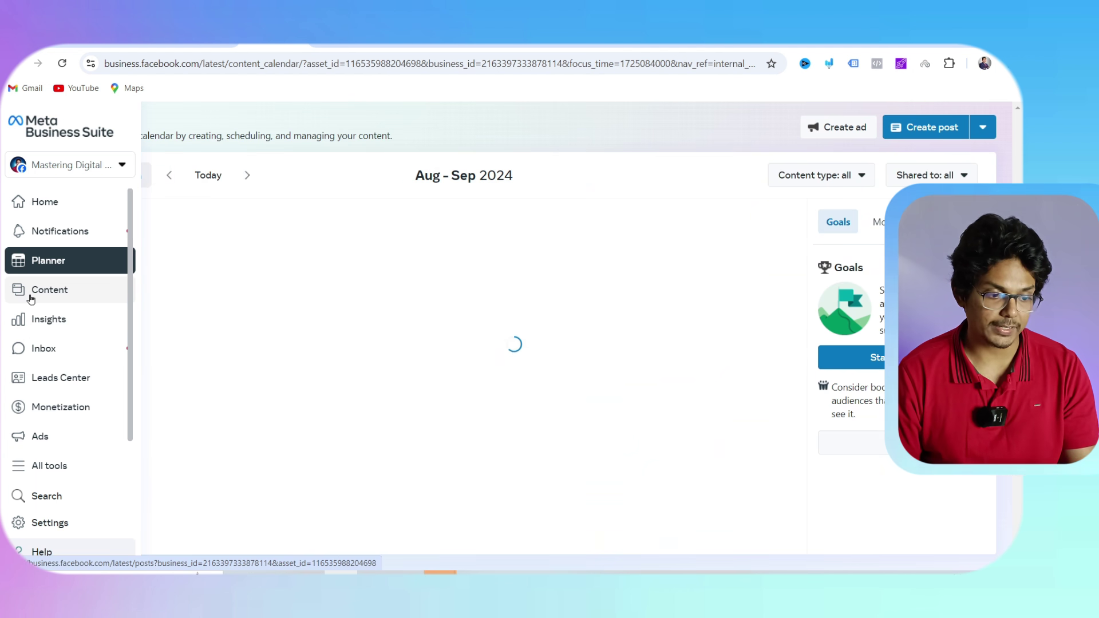
click(43, 293)
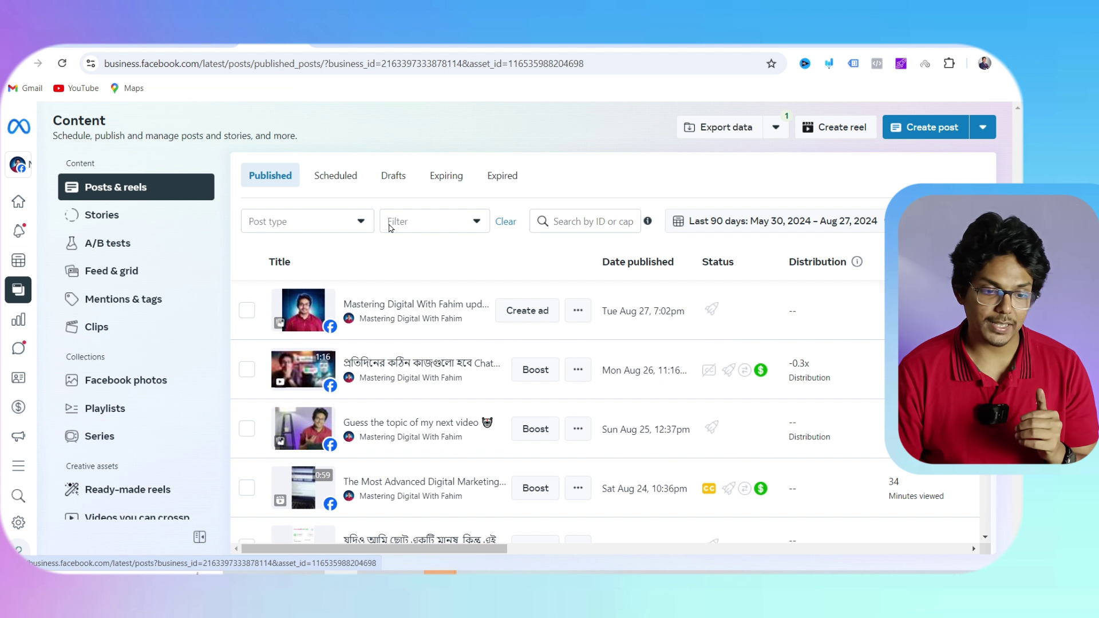
click(342, 177)
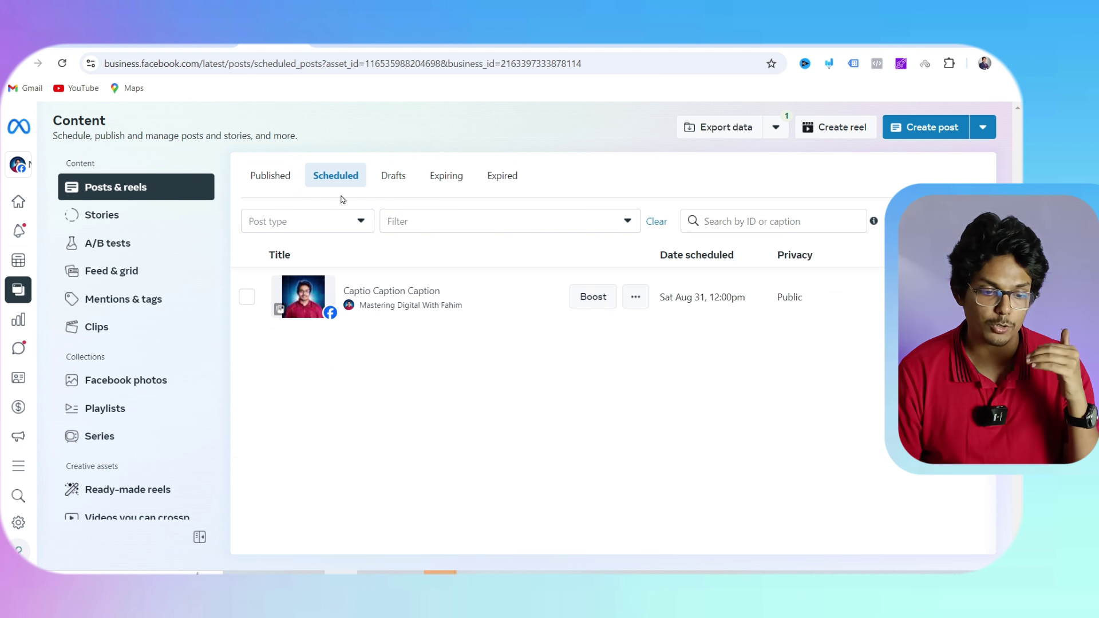
Open the scheduled "Captio Caption Caption" post for editing and leave the editor, discarding changes.
click(247, 297)
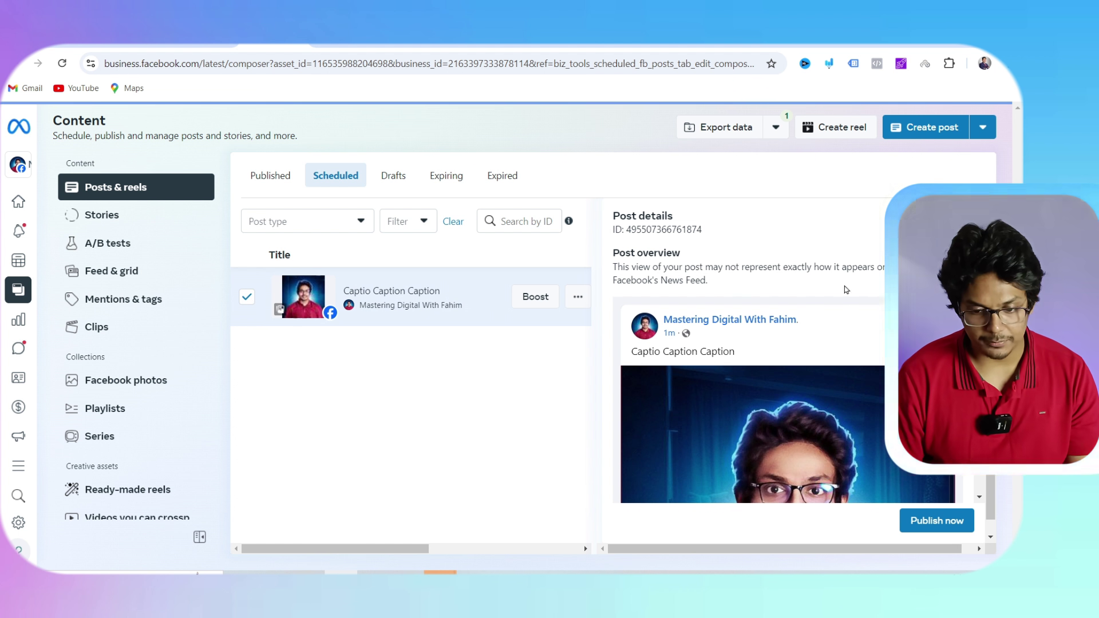
scroll(227, 302, up, 5)
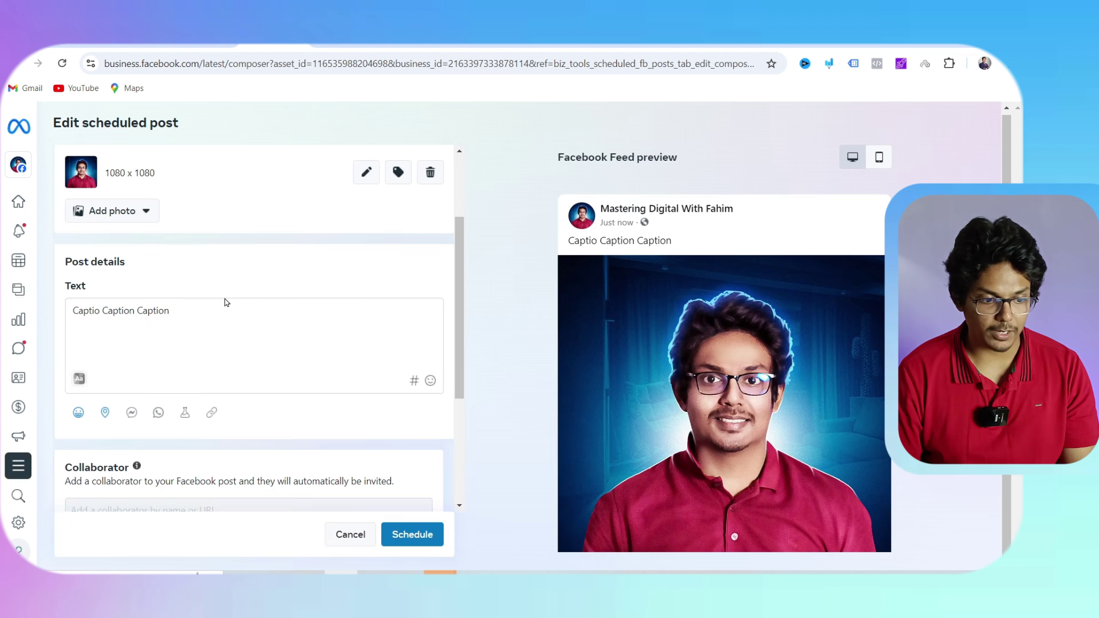
click(347, 538)
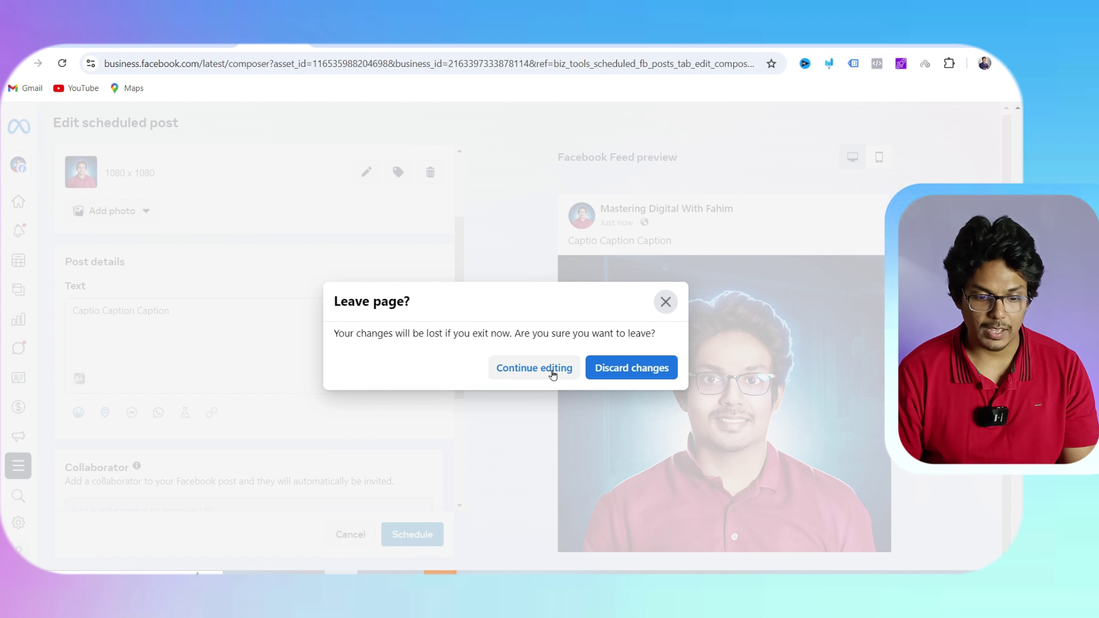
click(599, 374)
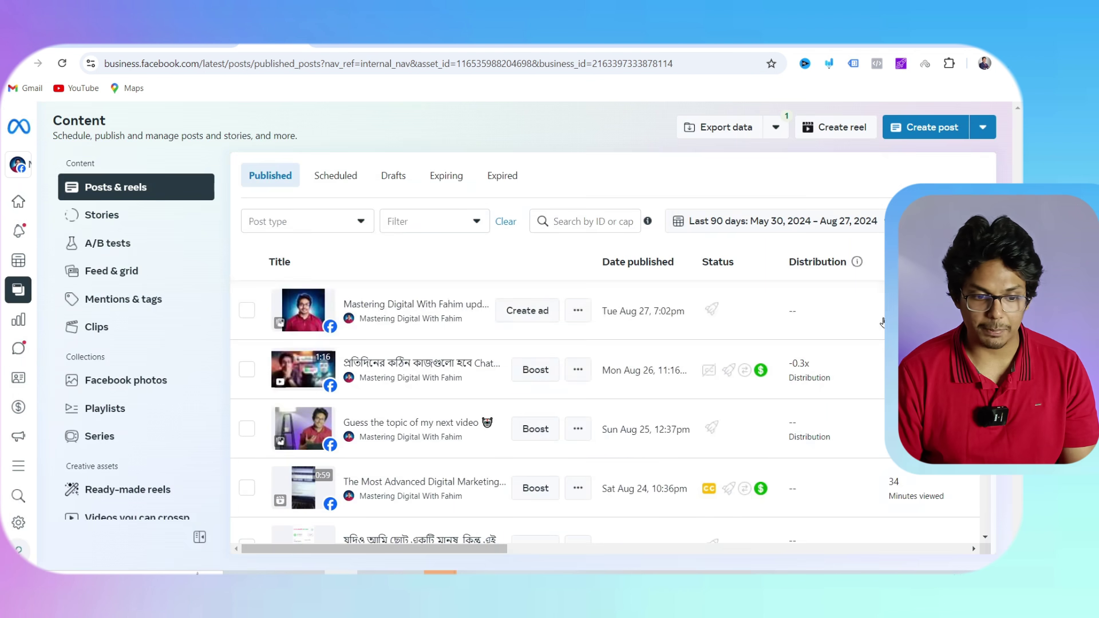
Delete the "Captio Caption Caption" post from the scheduled posts.
click(335, 175)
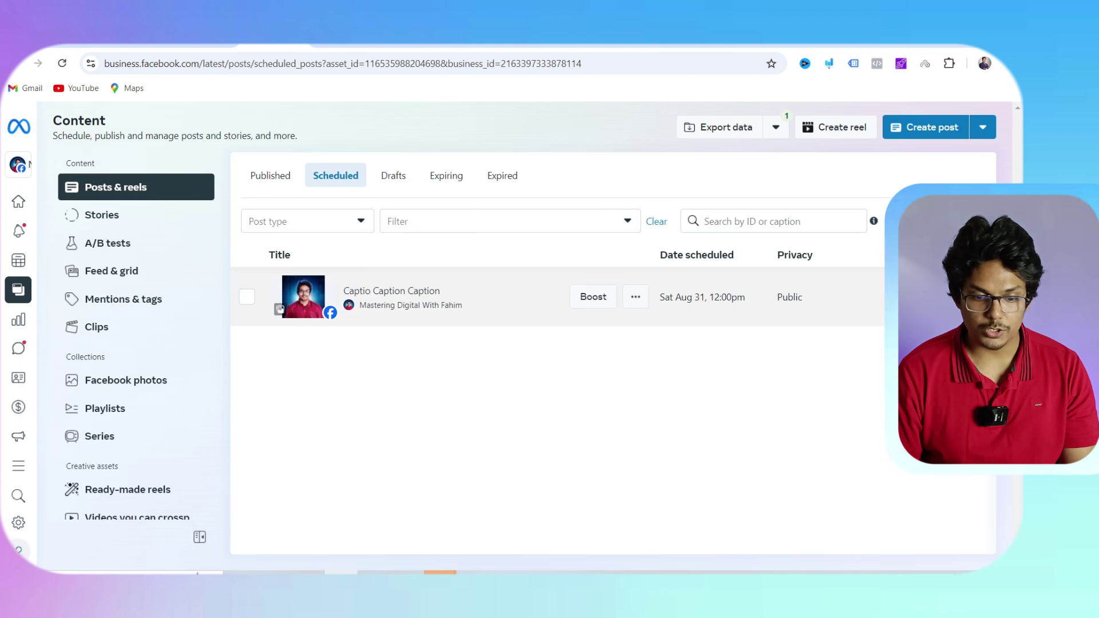
click(246, 298)
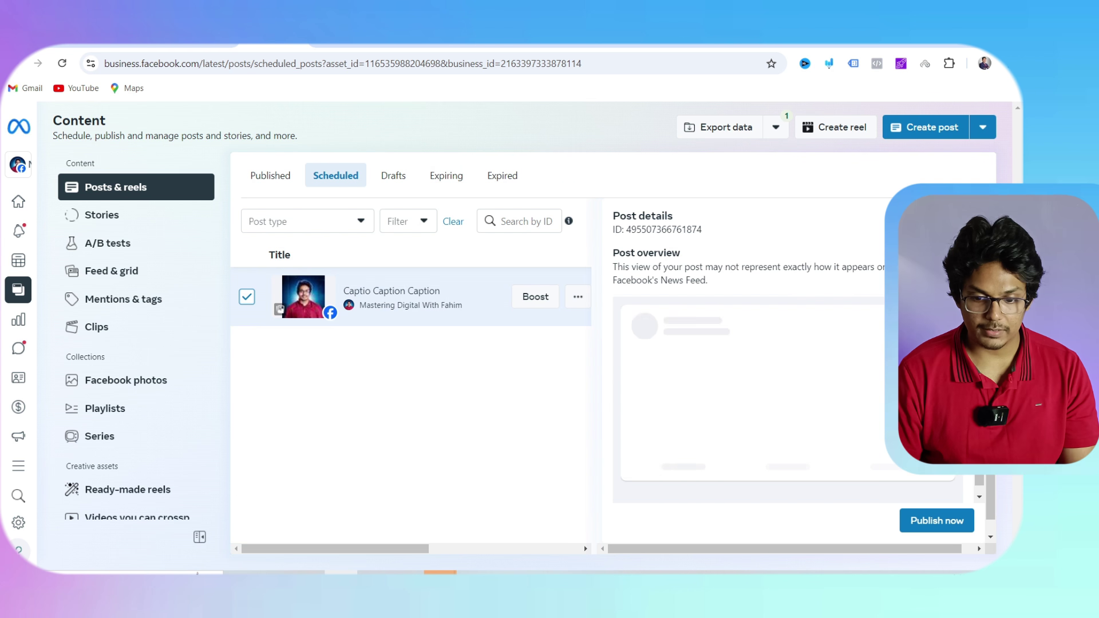
click(579, 297)
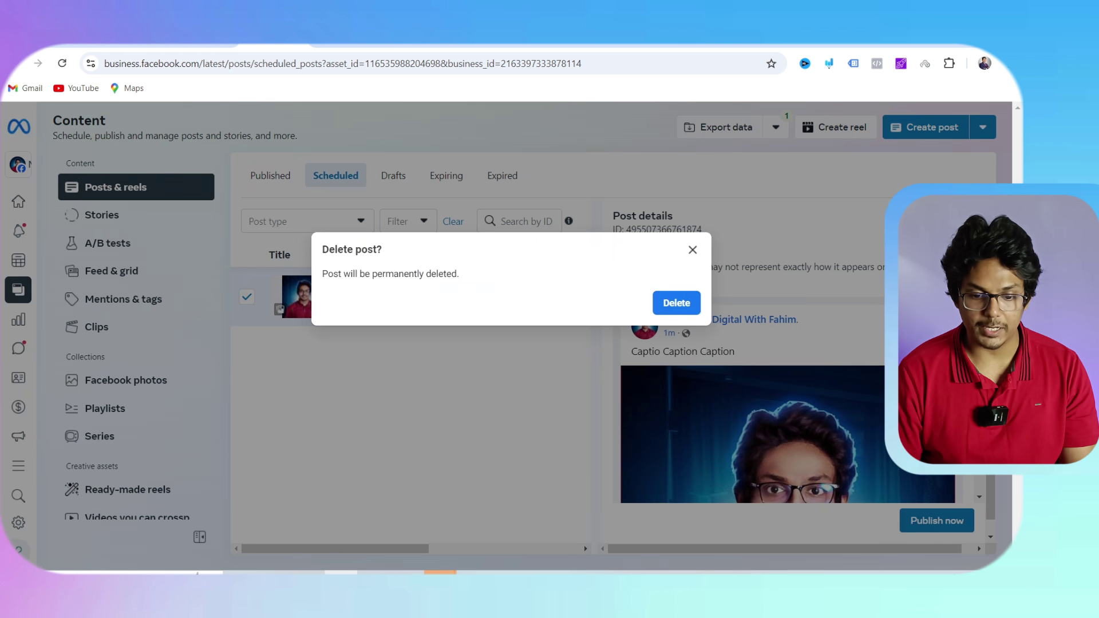
click(676, 303)
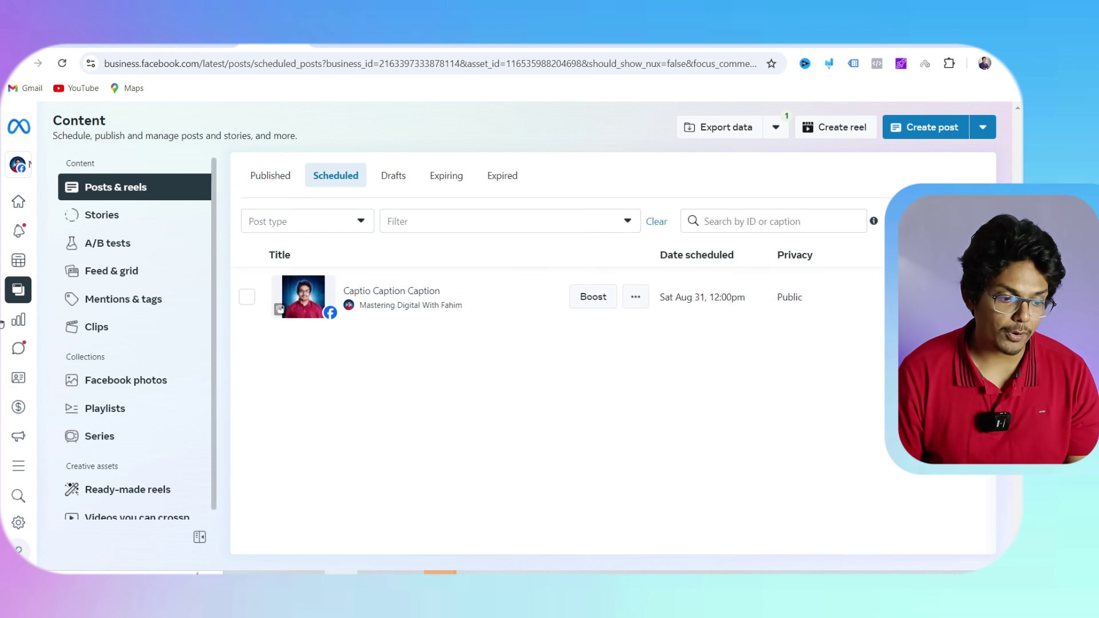
Open the Insights overview and set a custom date range of Jul 1, 2024 – Jul 31, 2024.
click(20, 320)
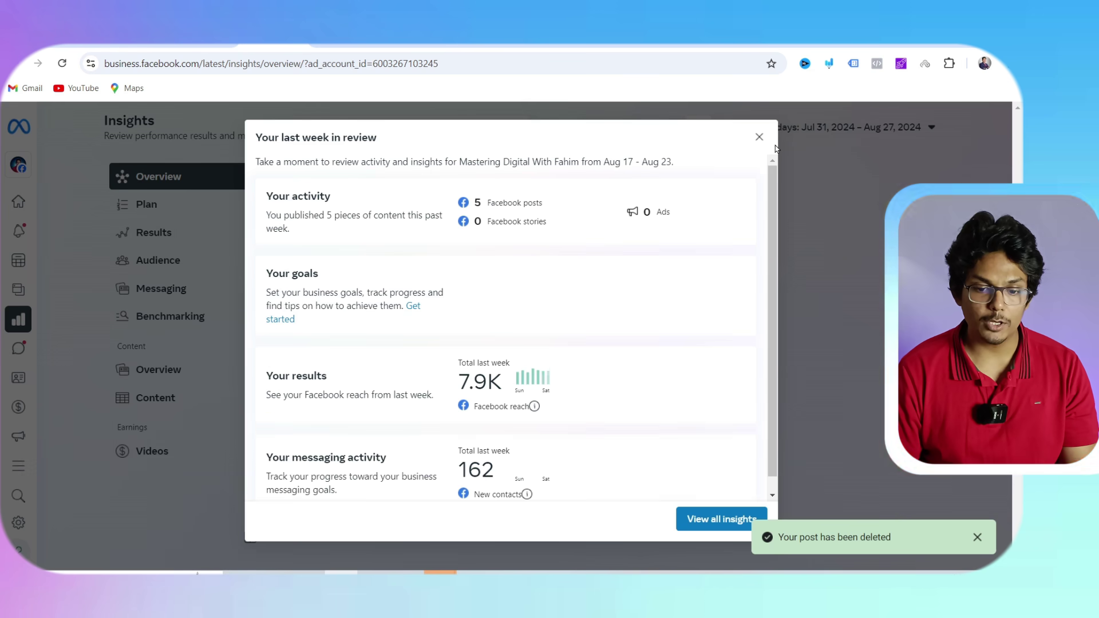
click(759, 136)
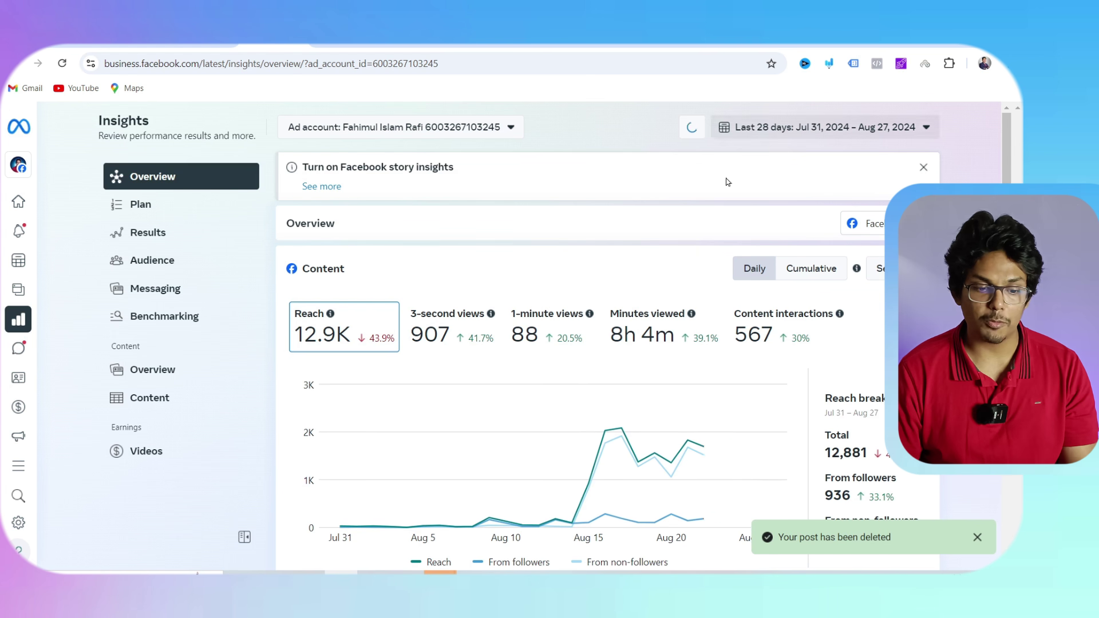
click(824, 127)
click(710, 204)
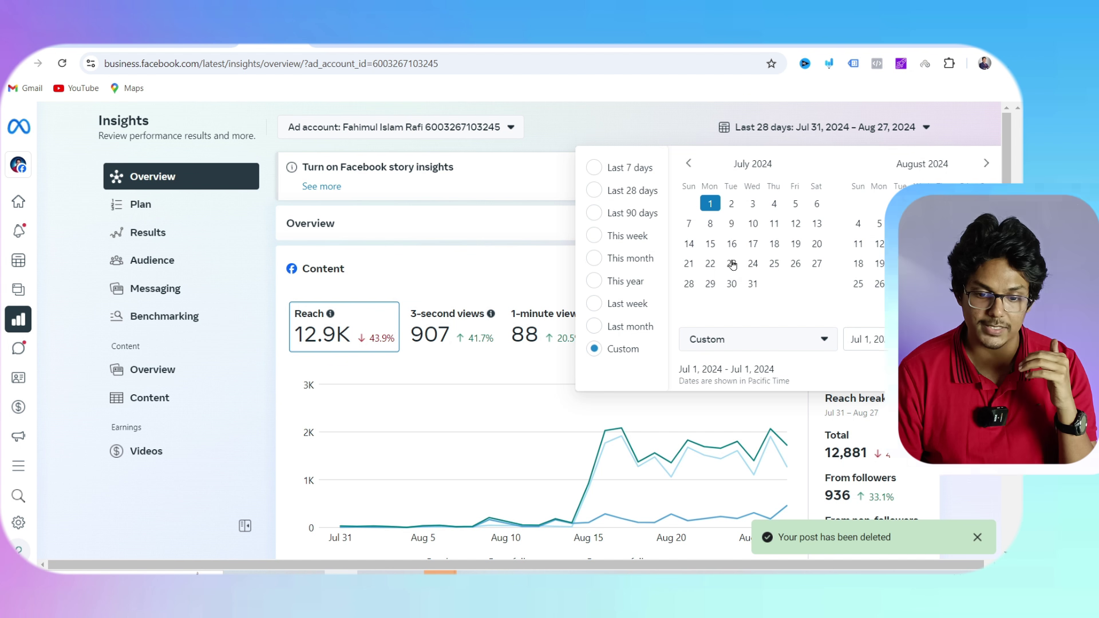
click(752, 284)
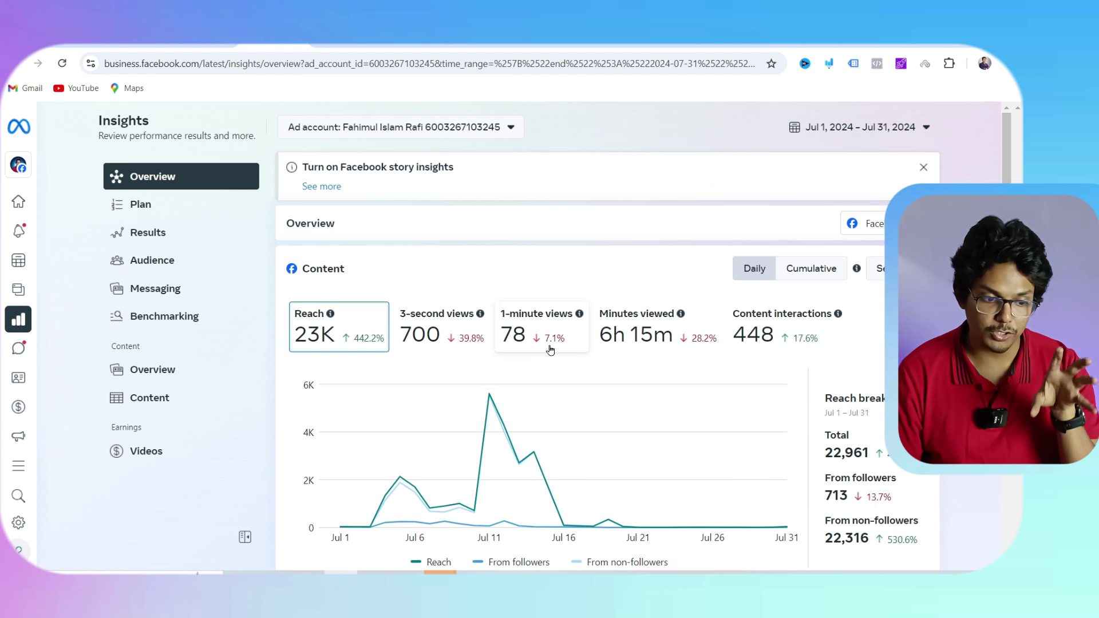
Review the Insights overview metrics and open the list of individual content insights.
scroll(667, 370, down, 8)
scroll(670, 371, up, 7)
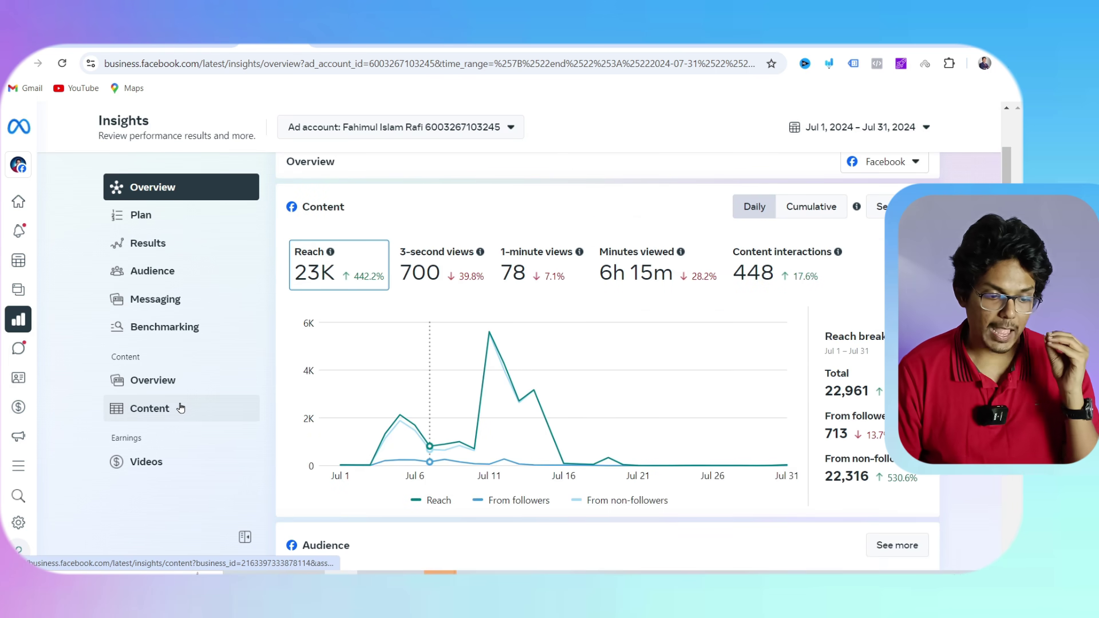
click(171, 408)
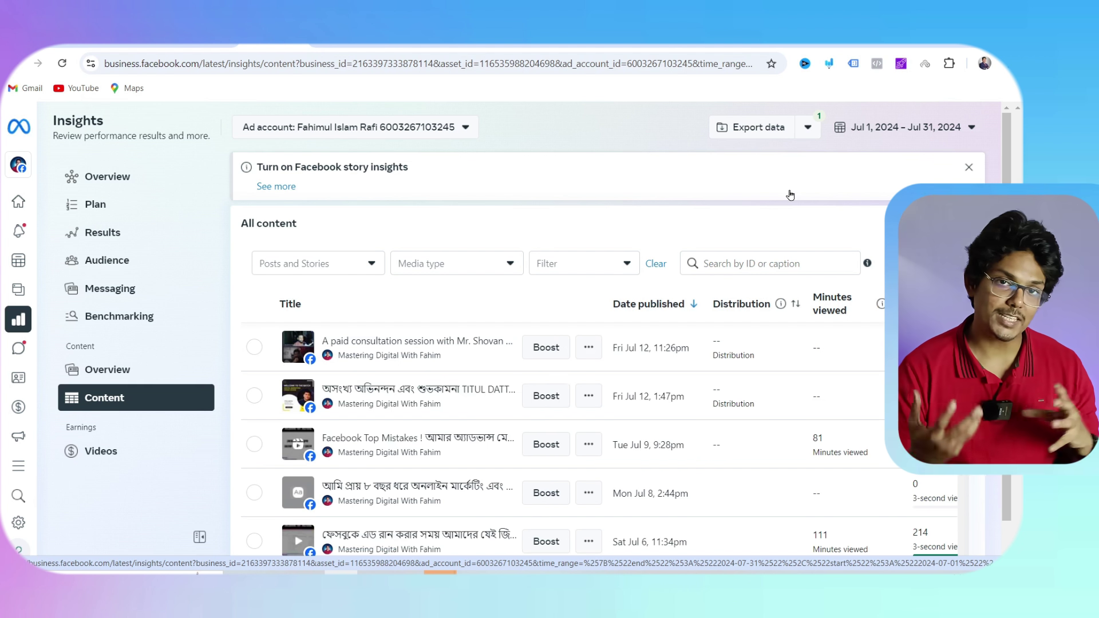
Keep the content insights range at Jul 1 – Jul 31, 2024 and generate a Facebook post-level export of published metrics.
click(806, 136)
click(908, 127)
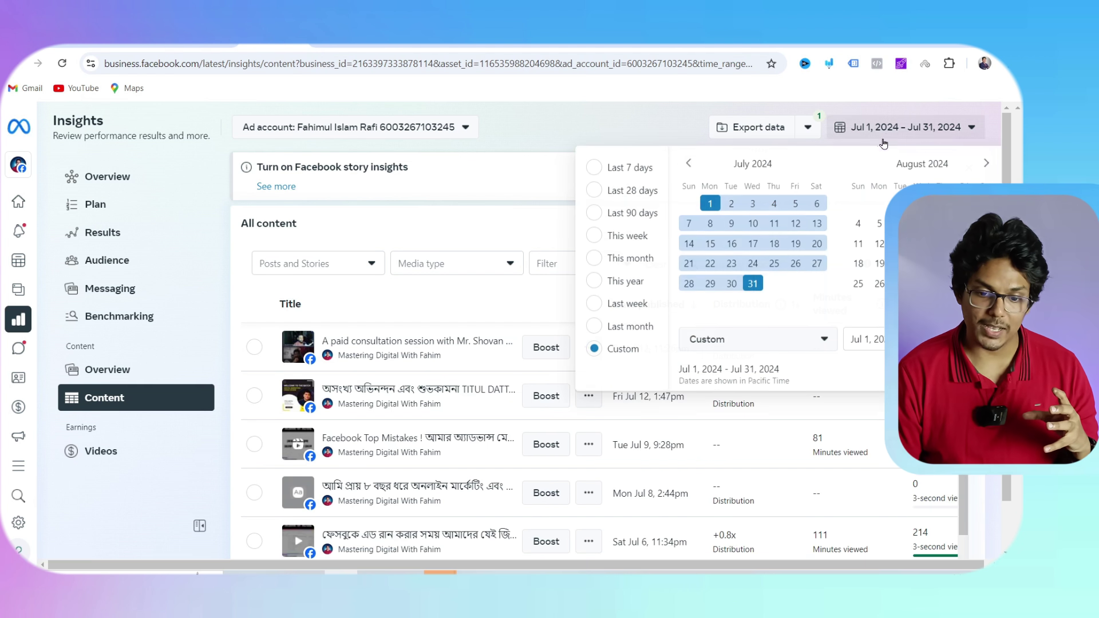
click(688, 166)
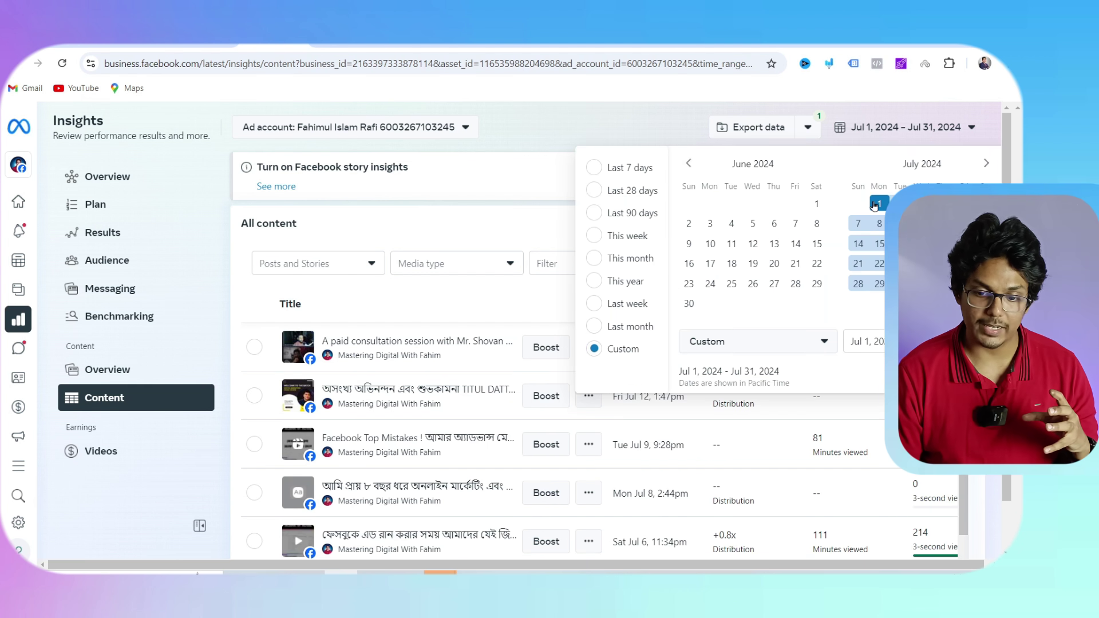
click(921, 284)
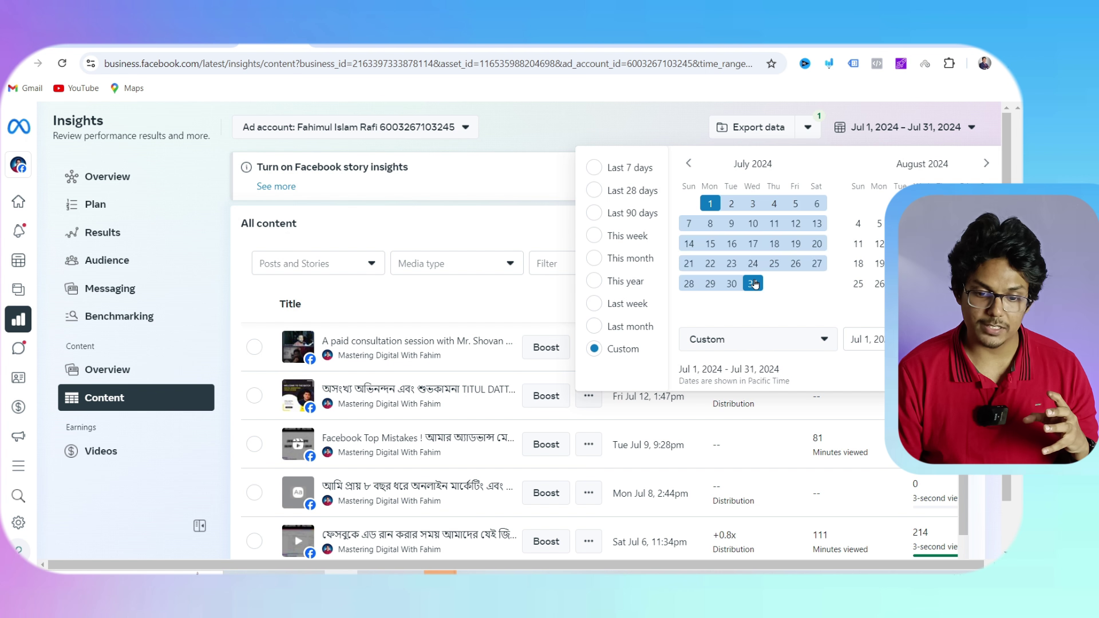
click(710, 205)
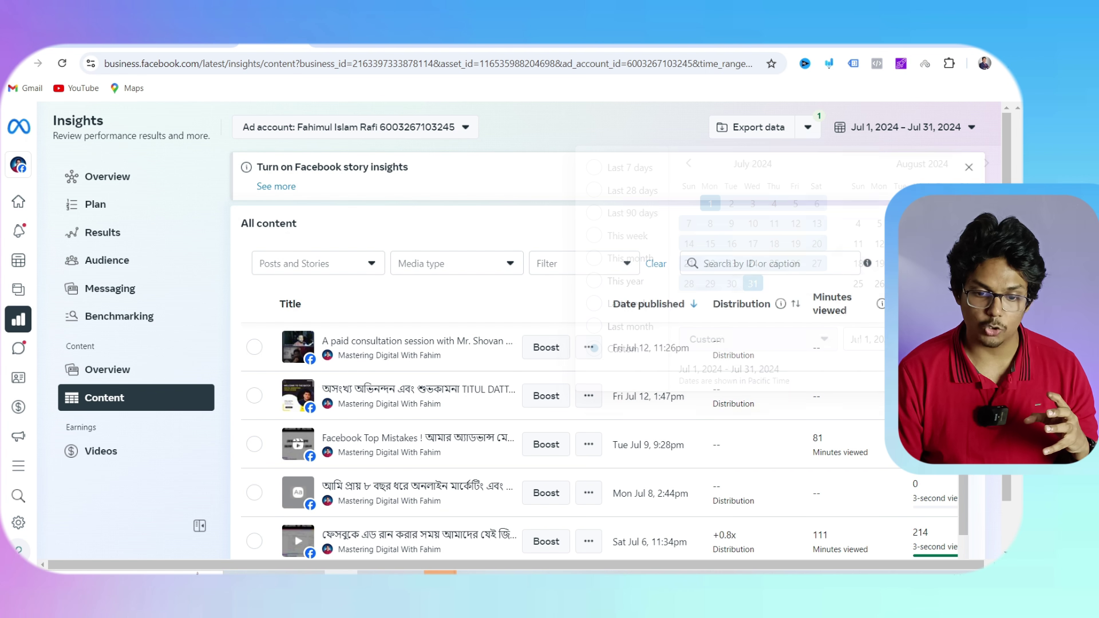
click(774, 138)
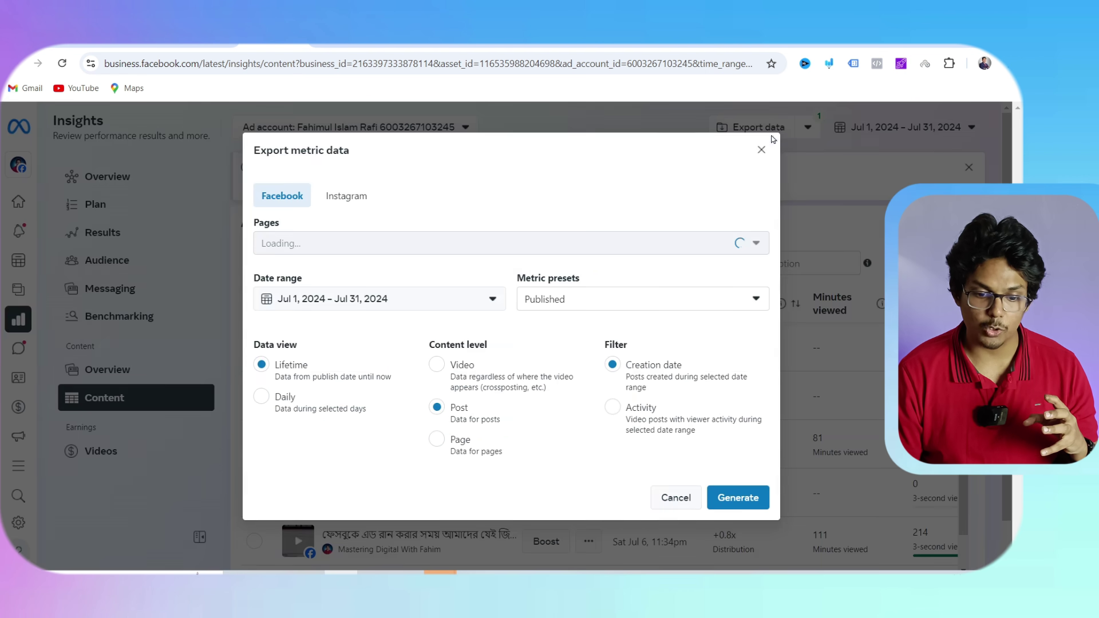
click(737, 498)
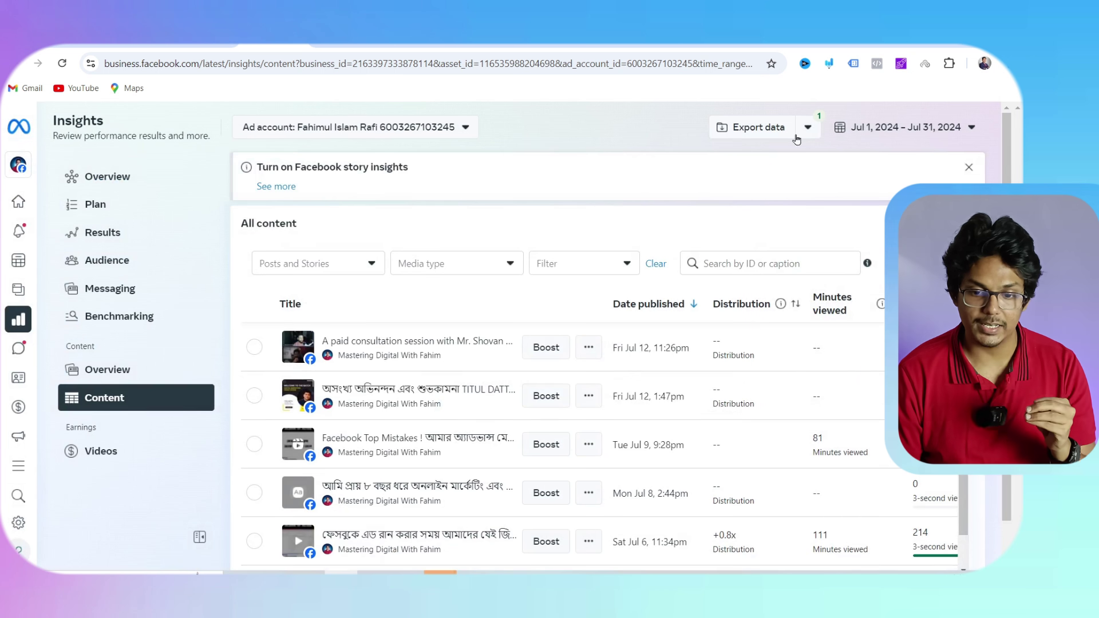
Download the Jul 1 - Jul 31 published content export from the recent exports and open the downloaded CSV file in Excel.
click(808, 135)
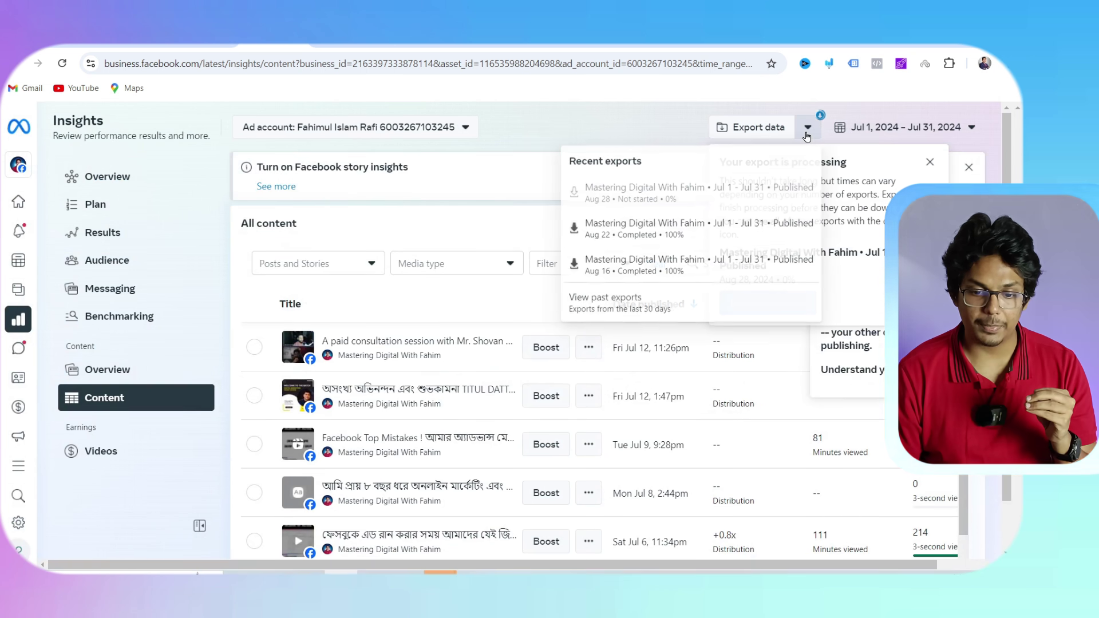
click(731, 240)
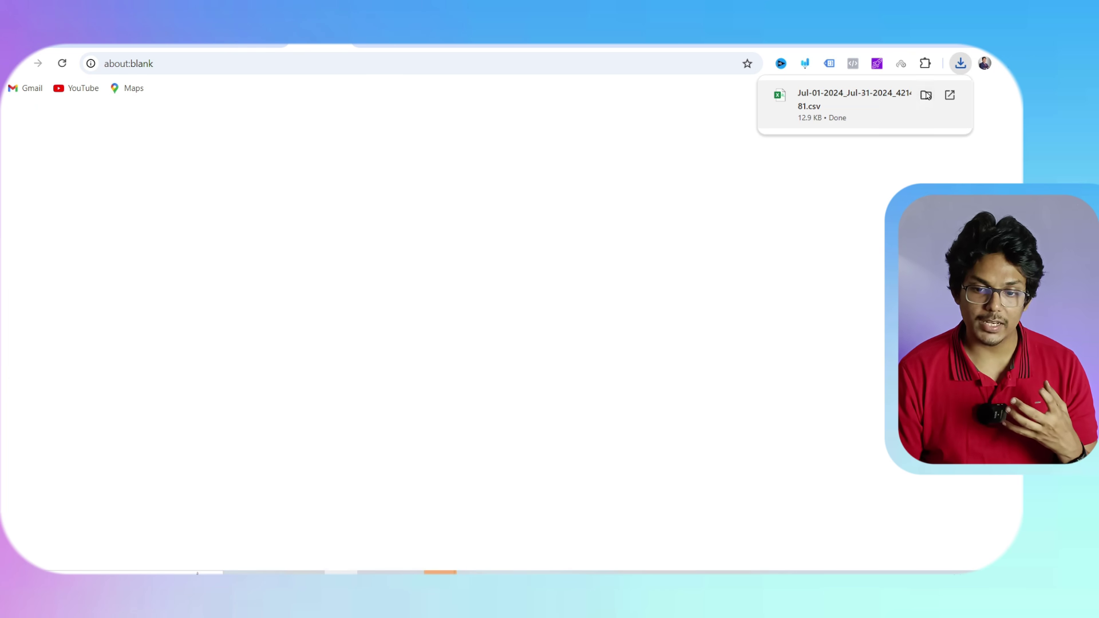
click(924, 95)
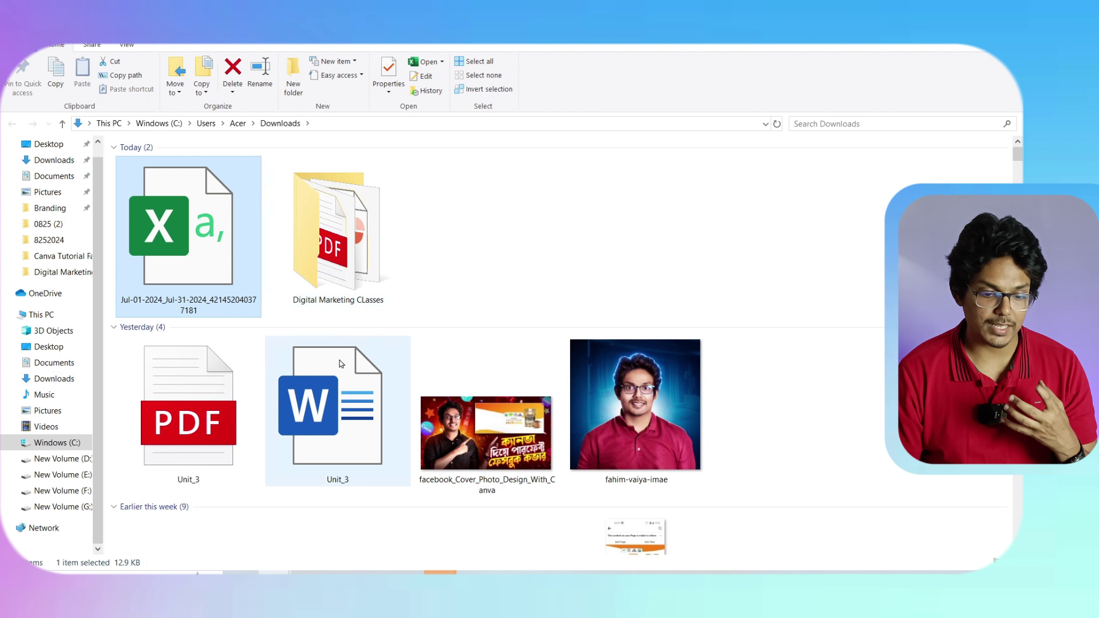
scroll(338, 371, down, 4)
scroll(362, 371, down, 5)
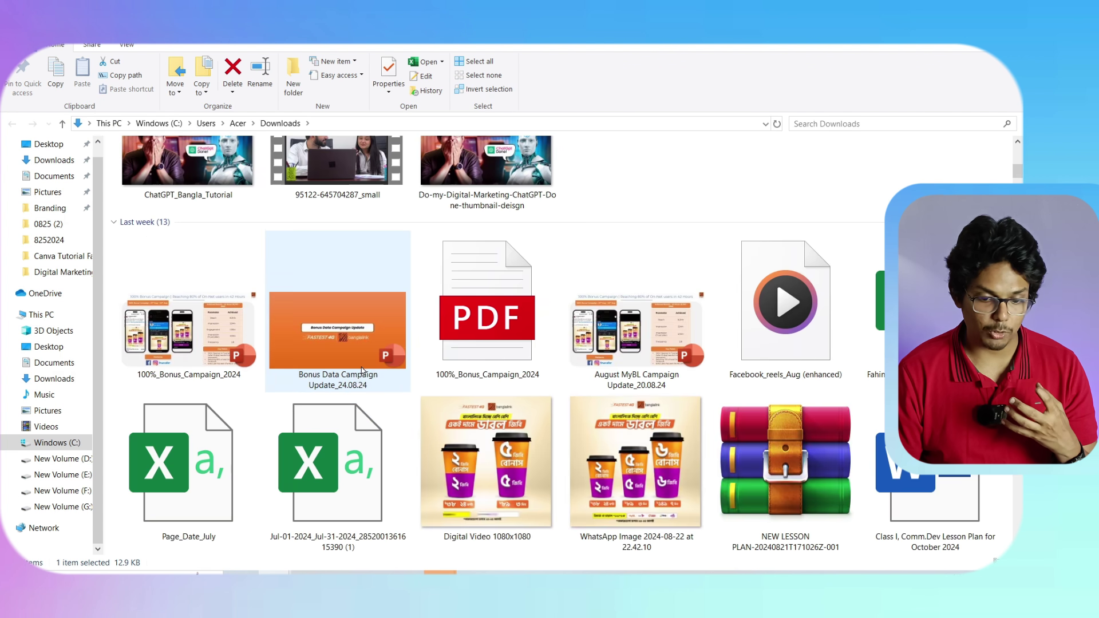
double_click(209, 475)
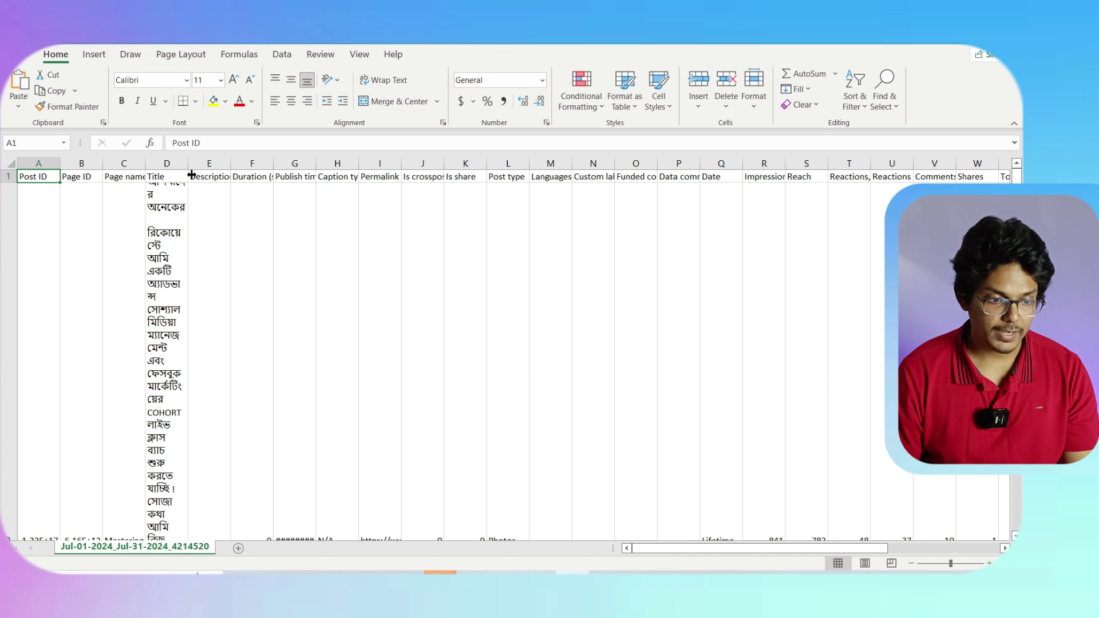
Fit the Title column's width to the post captions and look over the caption text.
double_click(189, 165)
click(190, 164)
scroll(385, 344, down, 3)
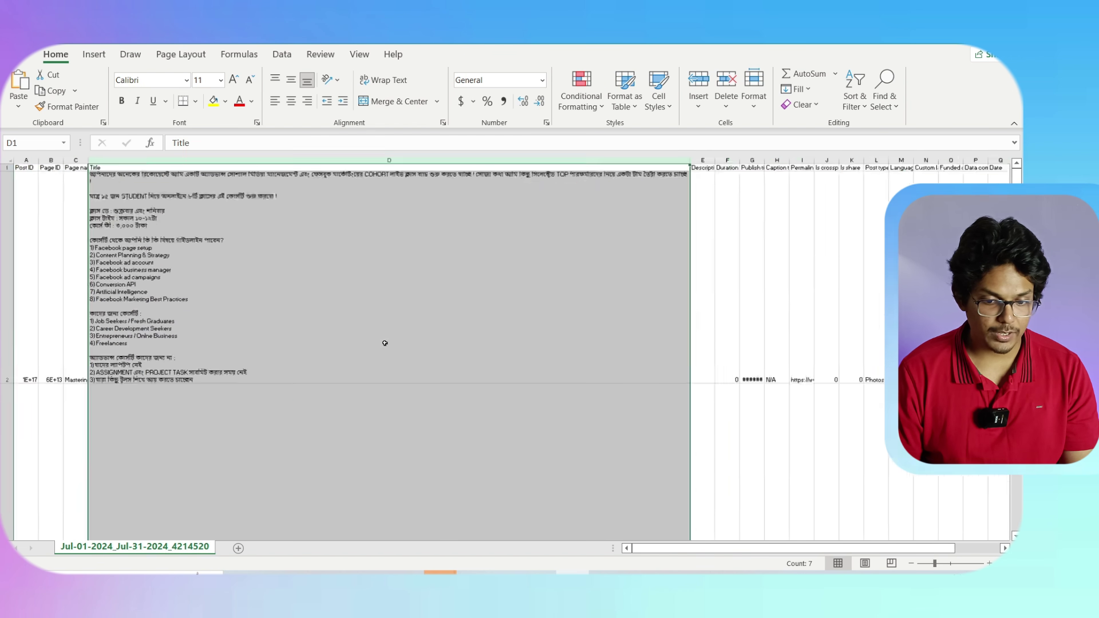
scroll(549, 297, down, 2)
scroll(570, 260, up, 4)
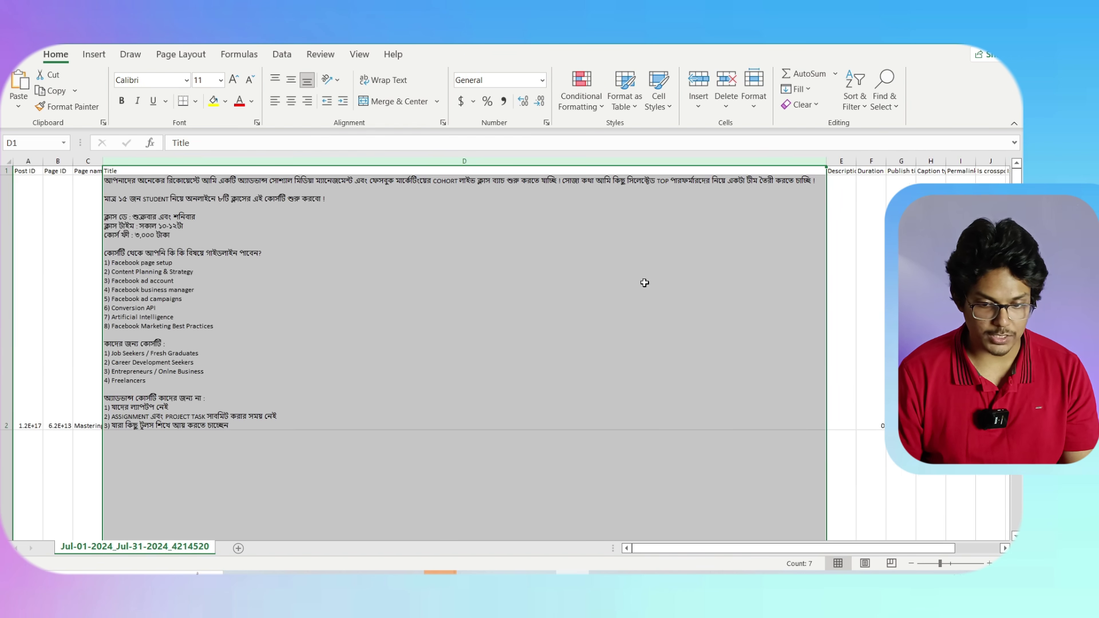
Widen the Reach and Impressions columns so that their headings and values can be read in full.
click(874, 220)
key(Right)
key(Right)
key(Right)
key(Right)
key(Right)
key(Right)
key(Right)
key(Right)
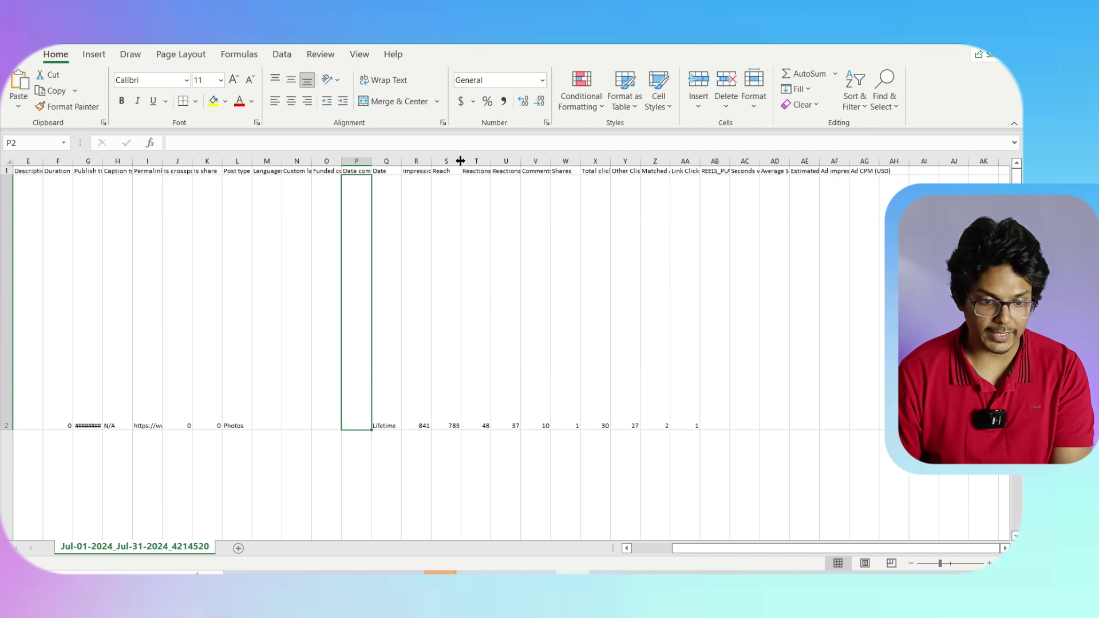
drag(461, 161, 557, 162)
drag(430, 161, 472, 161)
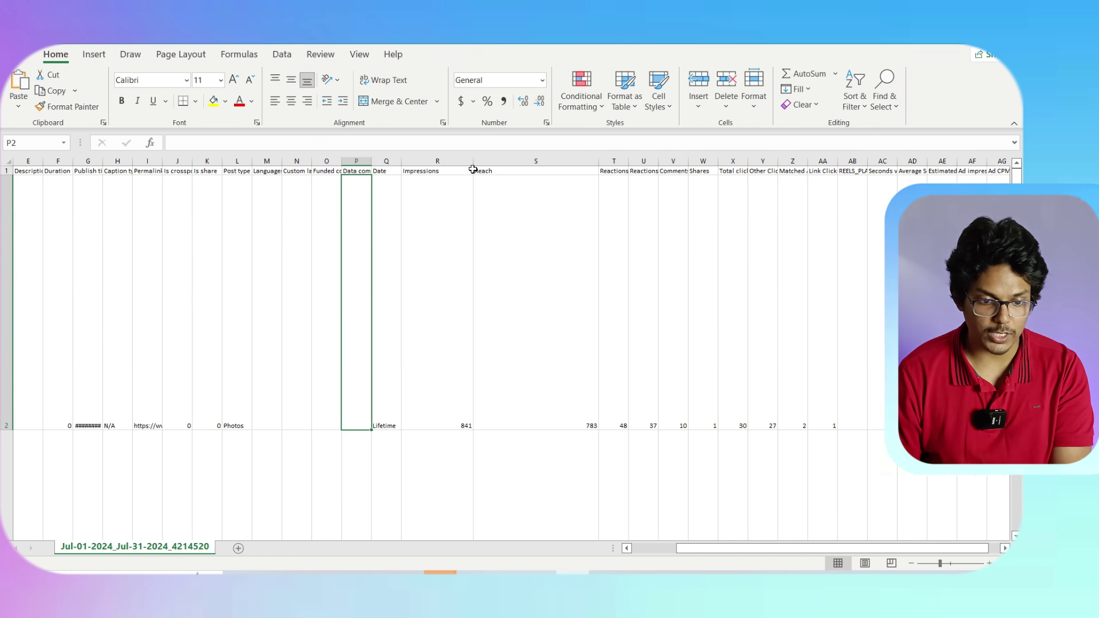
Select the values in the Reach column from S2 downward to check their sum and average.
click(545, 226)
scroll(541, 298, down, 1)
scroll(541, 298, up, 1)
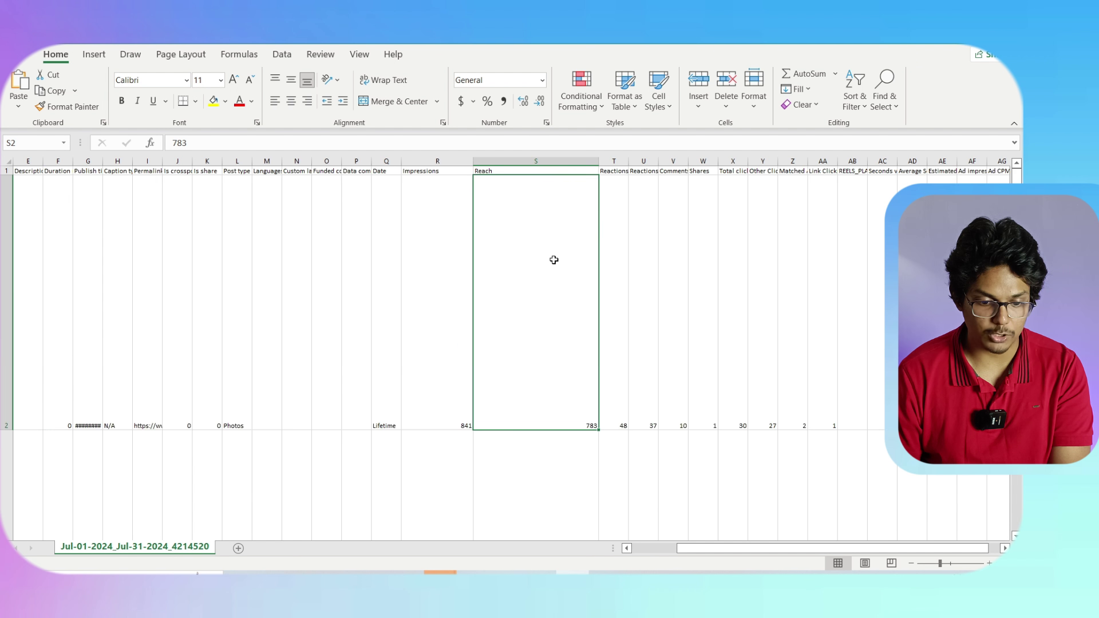
drag(555, 260, 545, 414)
scroll(535, 429, up, 3)
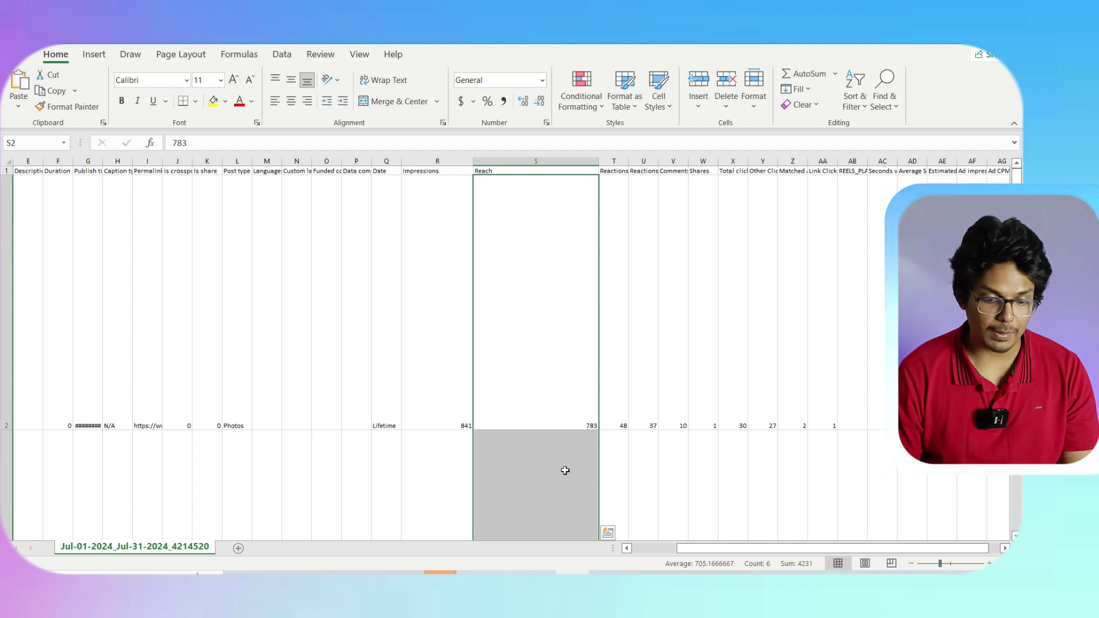
Widen the Page ID and Description columns near the beginning of the exported sheet.
drag(771, 553, 634, 550)
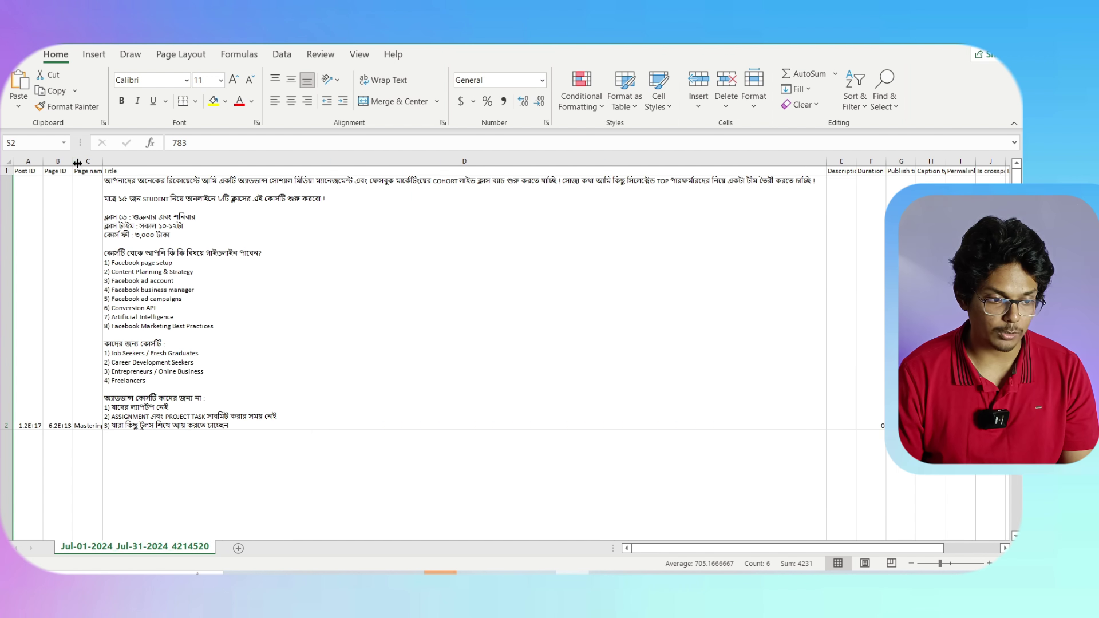
drag(77, 163, 94, 163)
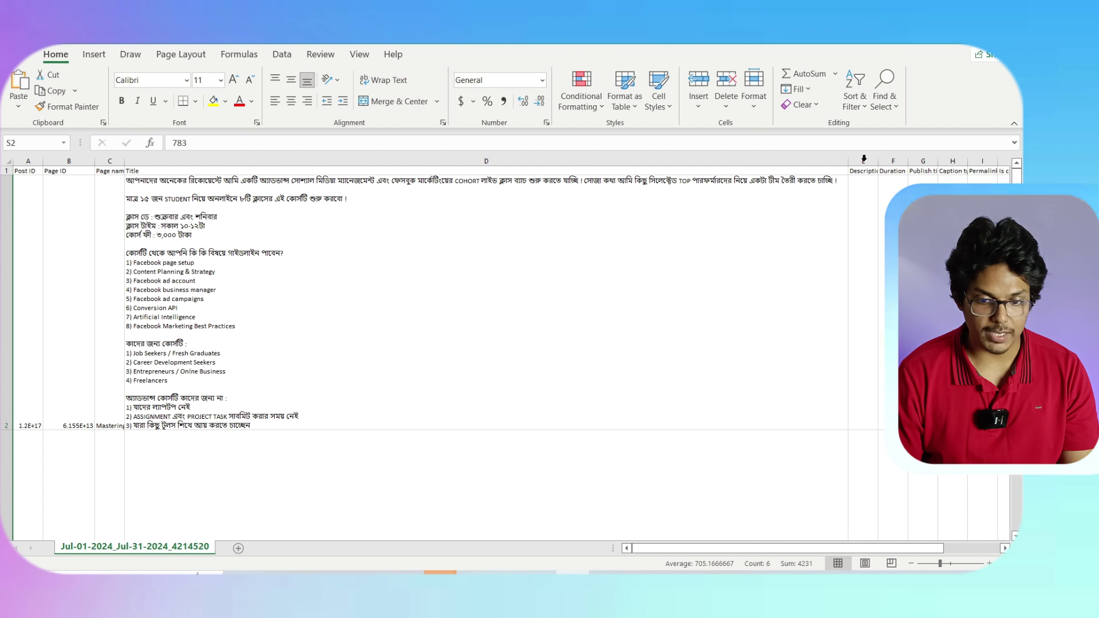
drag(878, 162, 891, 163)
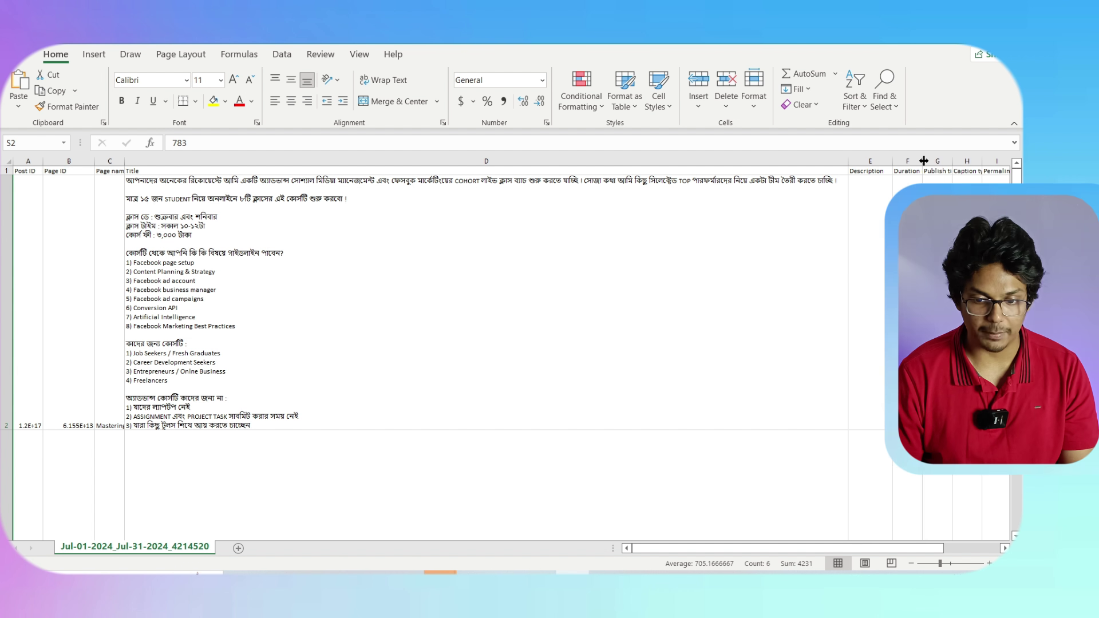
drag(715, 548, 771, 547)
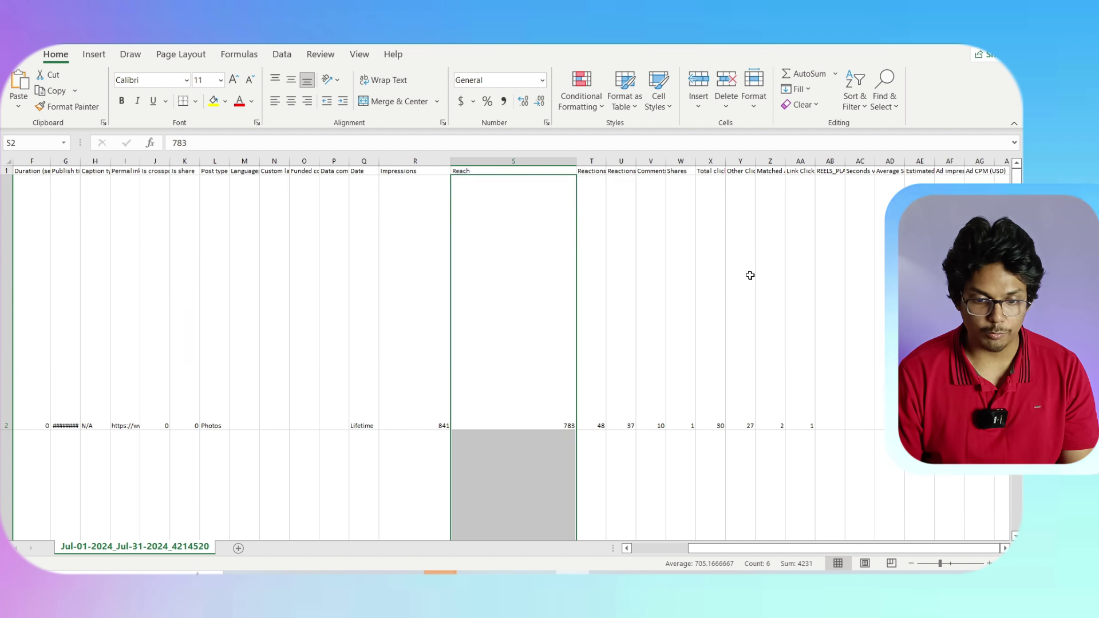
Widen the reactions, Comments, Shares and Total clicks columns so their headings can be read.
drag(715, 159, 768, 159)
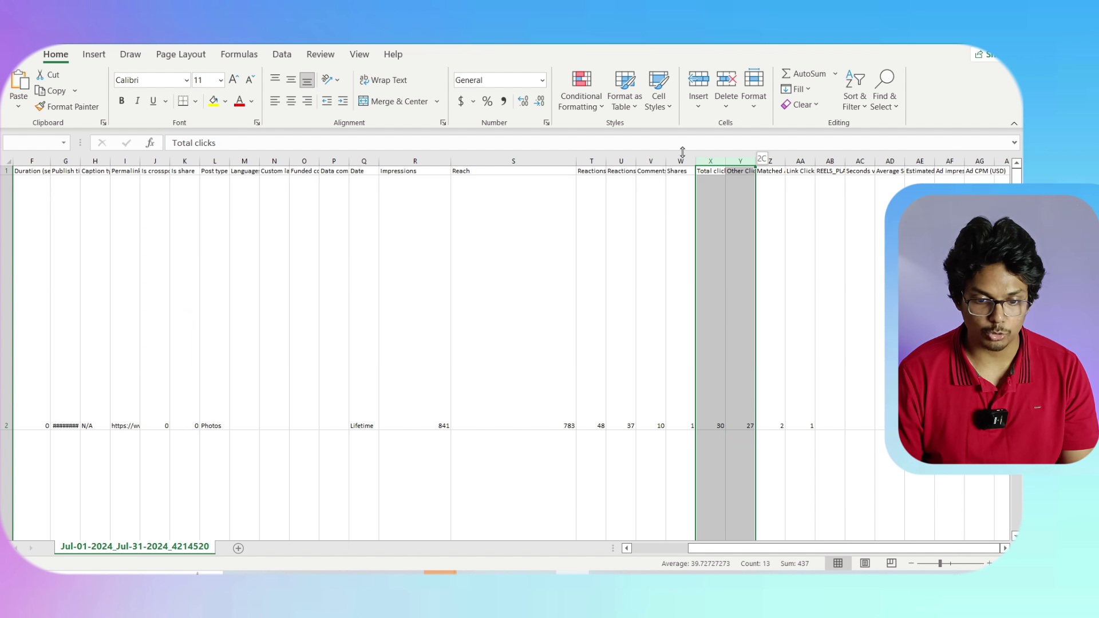
drag(680, 154, 711, 163)
mouse_move(636, 164)
mouse_down()
mouse_move(663, 165)
mouse_move(627, 164)
mouse_up()
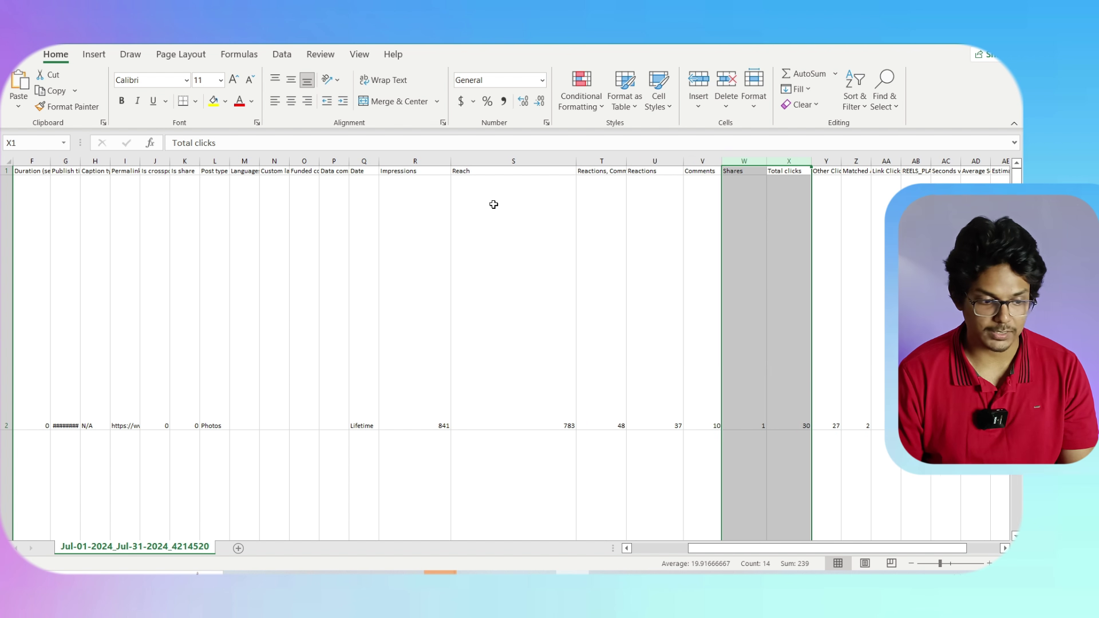
Shrink all rows of the sheet to one uniform, much shorter height so that every post's data fits on screen.
click(7, 170)
click(8, 162)
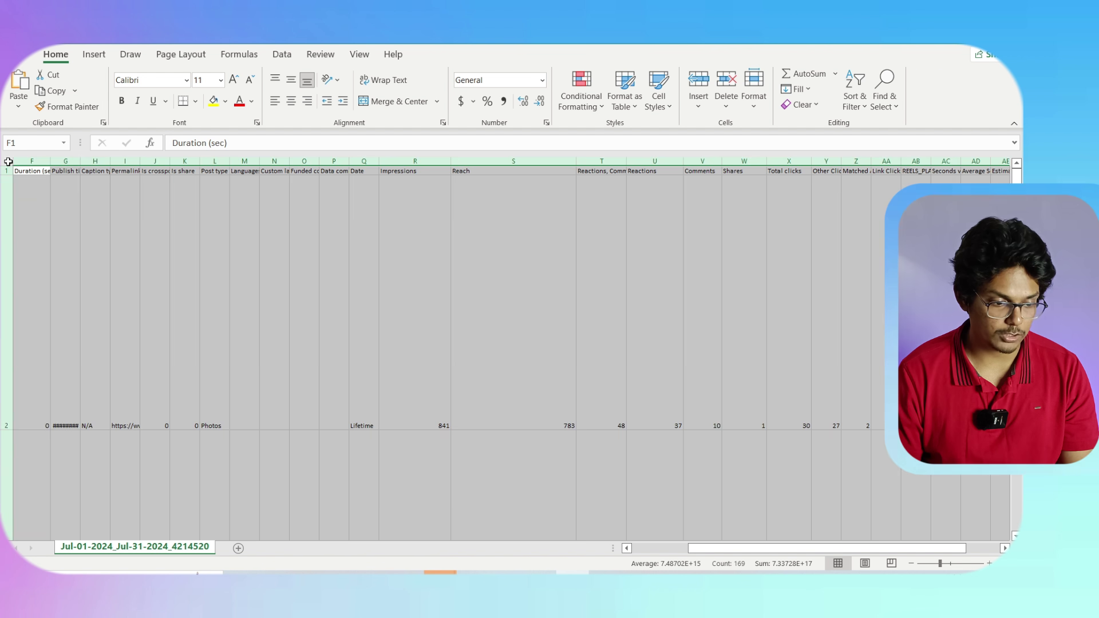
drag(7, 428, 7, 210)
click(394, 382)
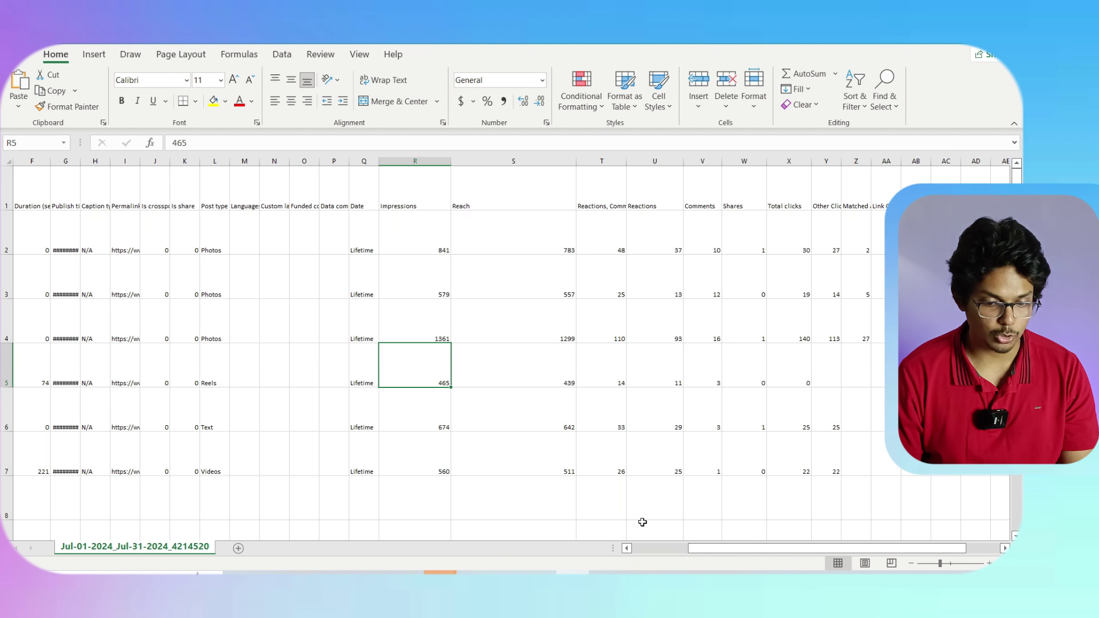
drag(711, 551, 429, 534)
Switch to the crash course topic spreadsheet in the browser and mark "5. Facebook Meta Business Suite" as discussed.
key(alt+Tab)
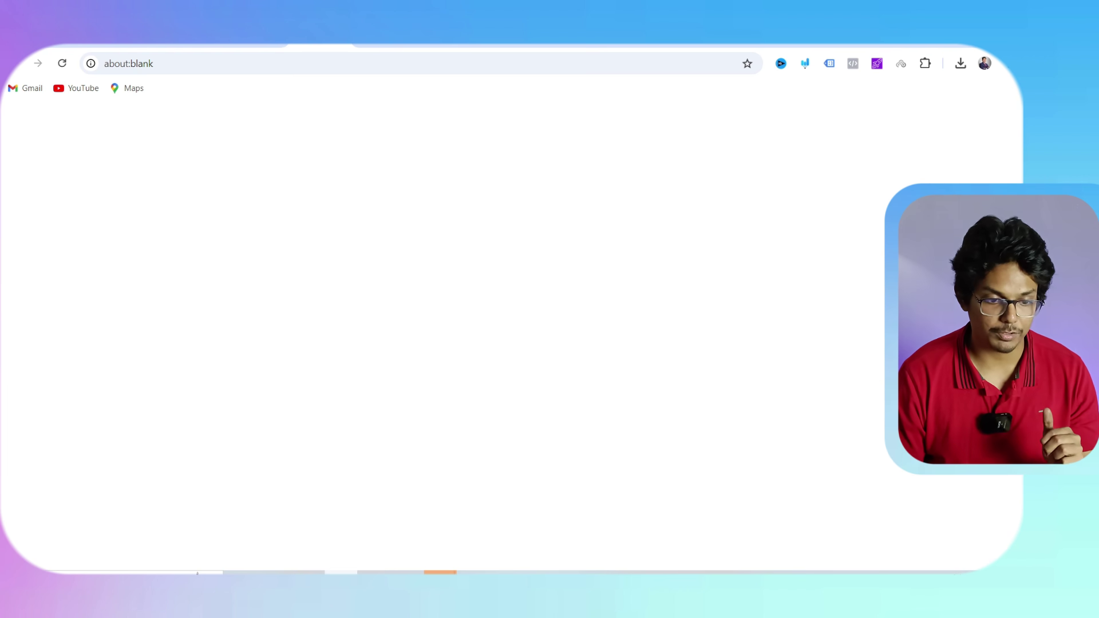
click(342, 46)
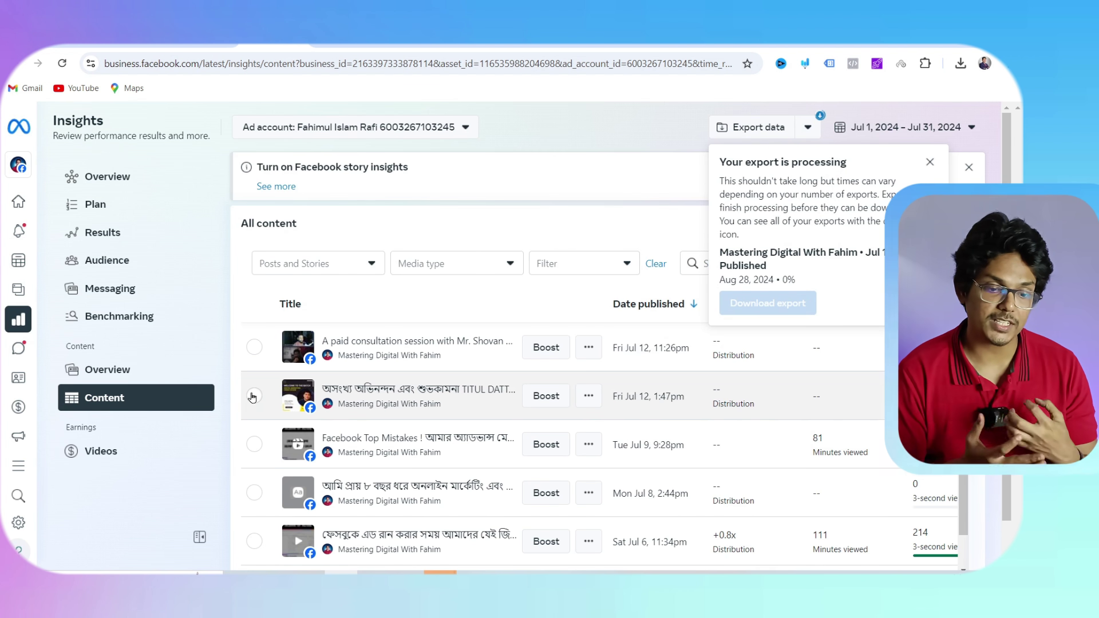
click(331, 42)
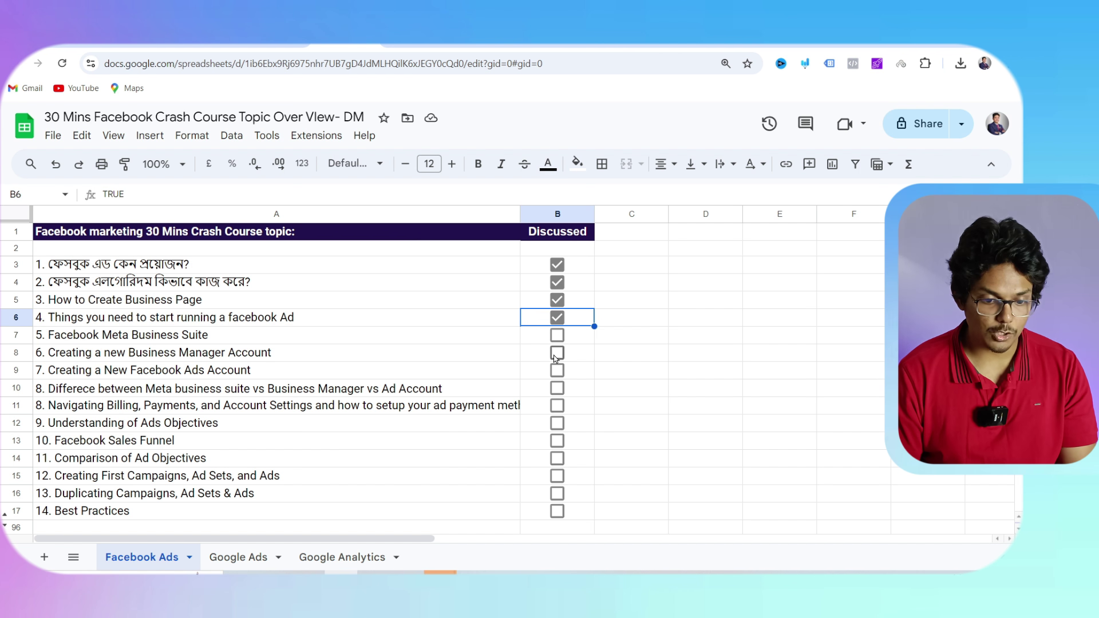
click(557, 336)
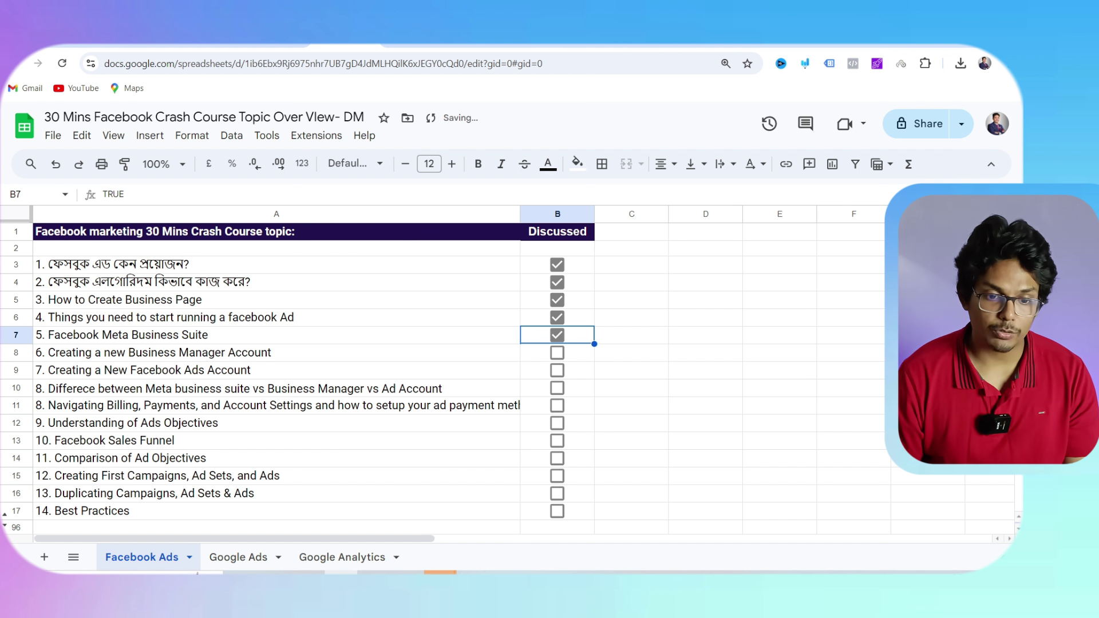
Switch to the PowerPoint deck and open slide 20, "Setting up the Business Manager/Ad Account and its role".
mouse_move(578, 42)
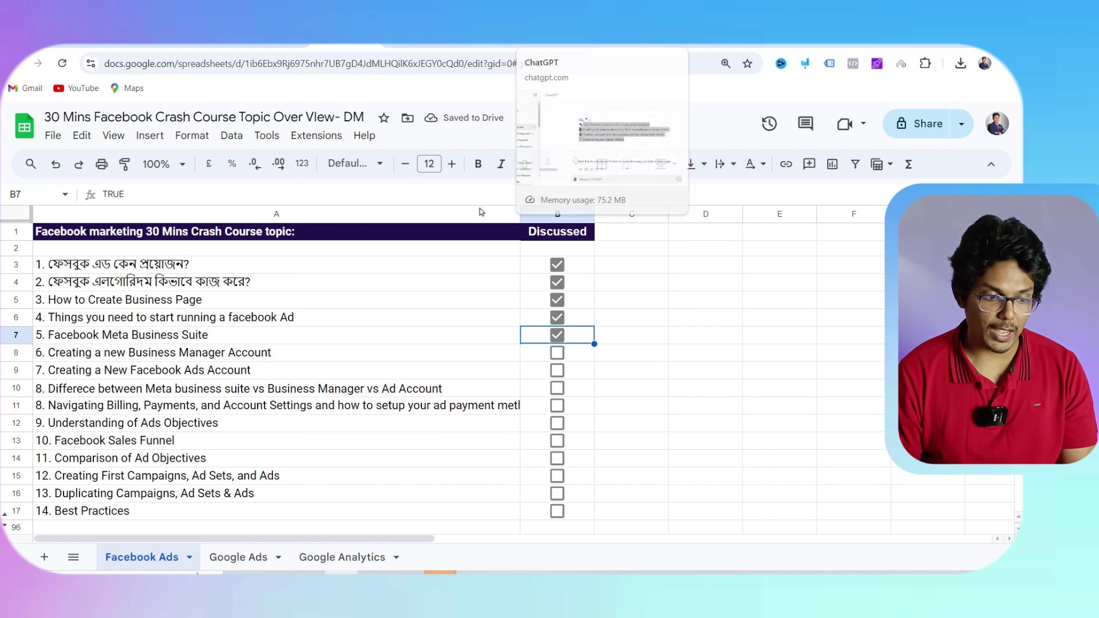
click(180, 358)
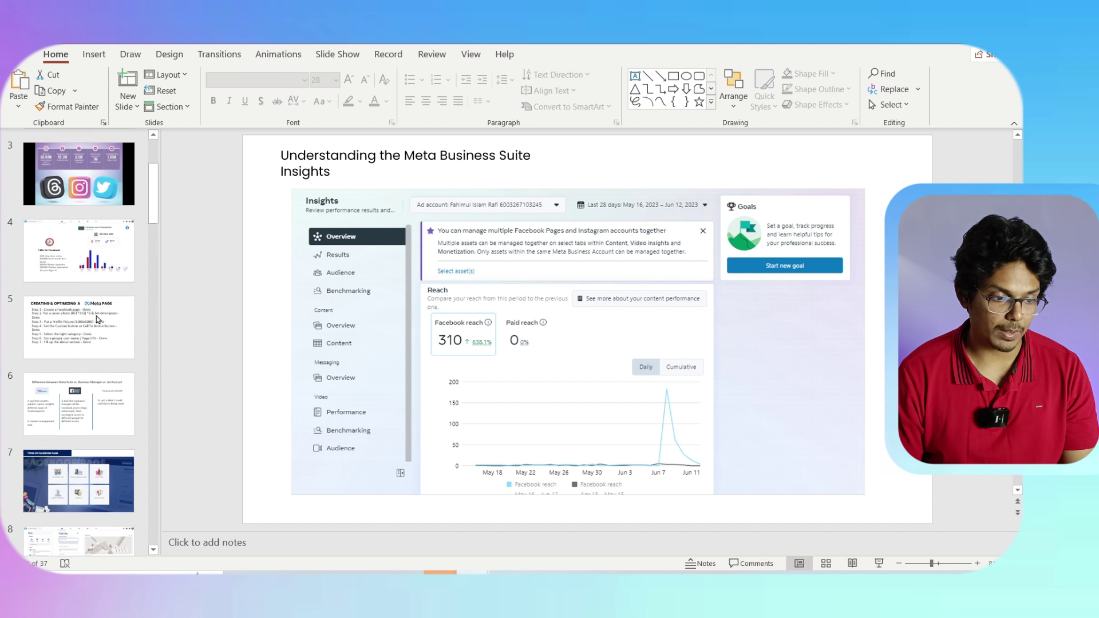
scroll(96, 306, up, 3)
scroll(95, 305, down, 10)
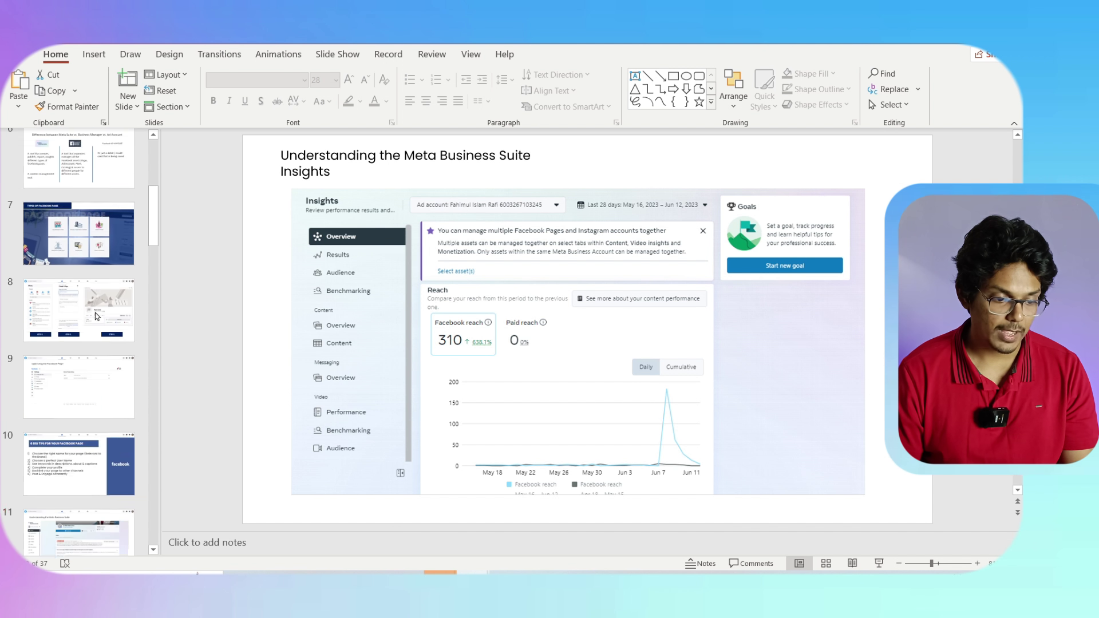
scroll(95, 320, down, 5)
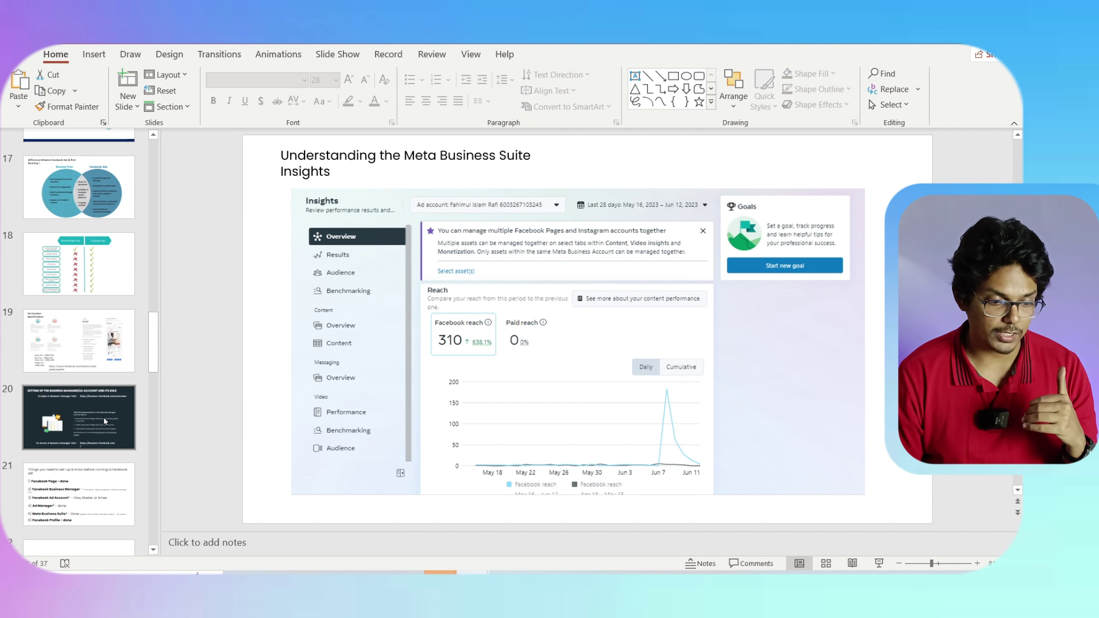
click(78, 418)
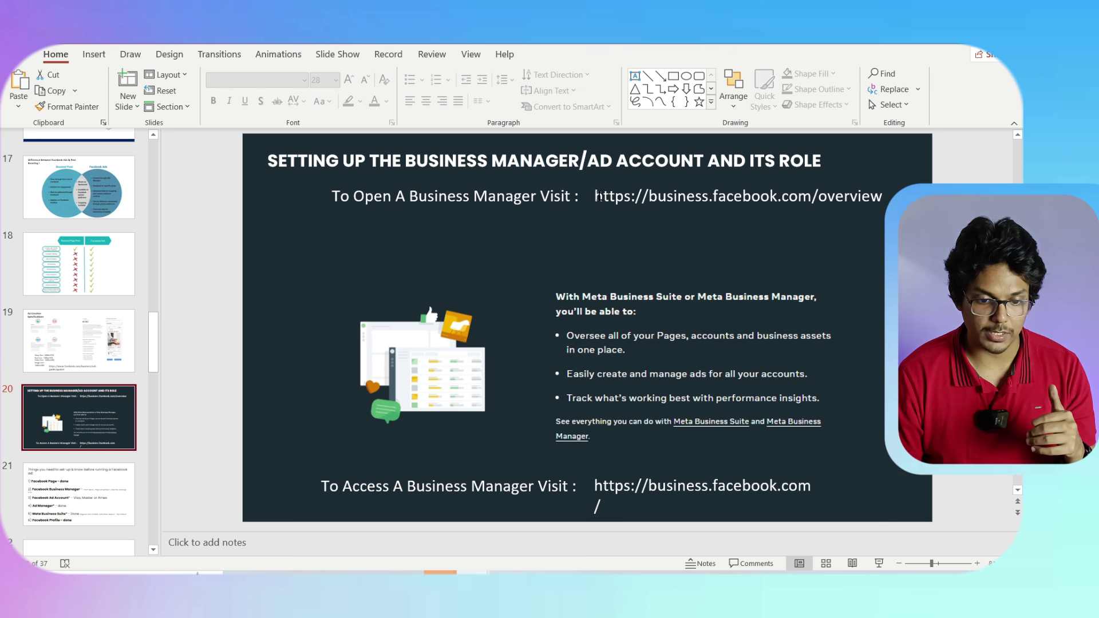
drag(595, 196, 874, 195)
key(ctrl+c)
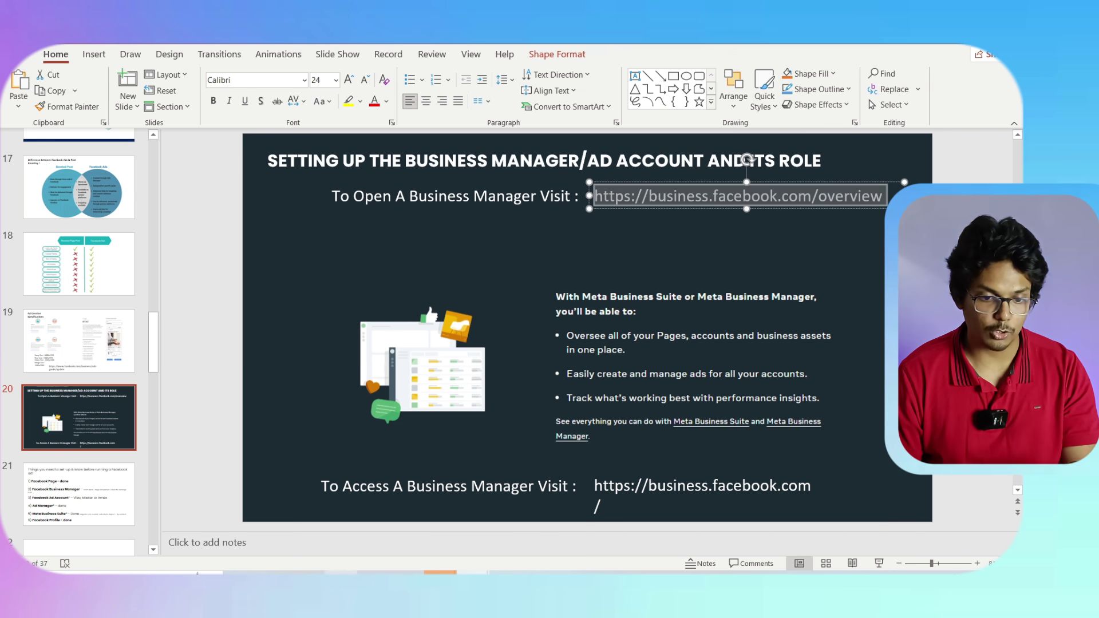
key(alt+Tab)
click(833, 41)
click(553, 60)
key(ctrl+v)
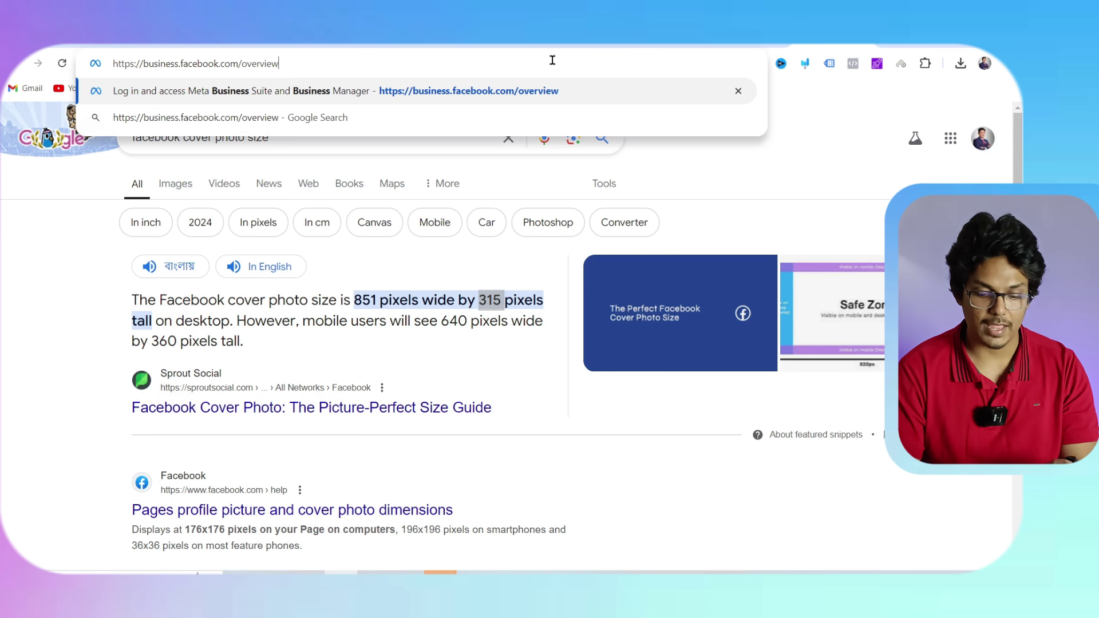
key(Return)
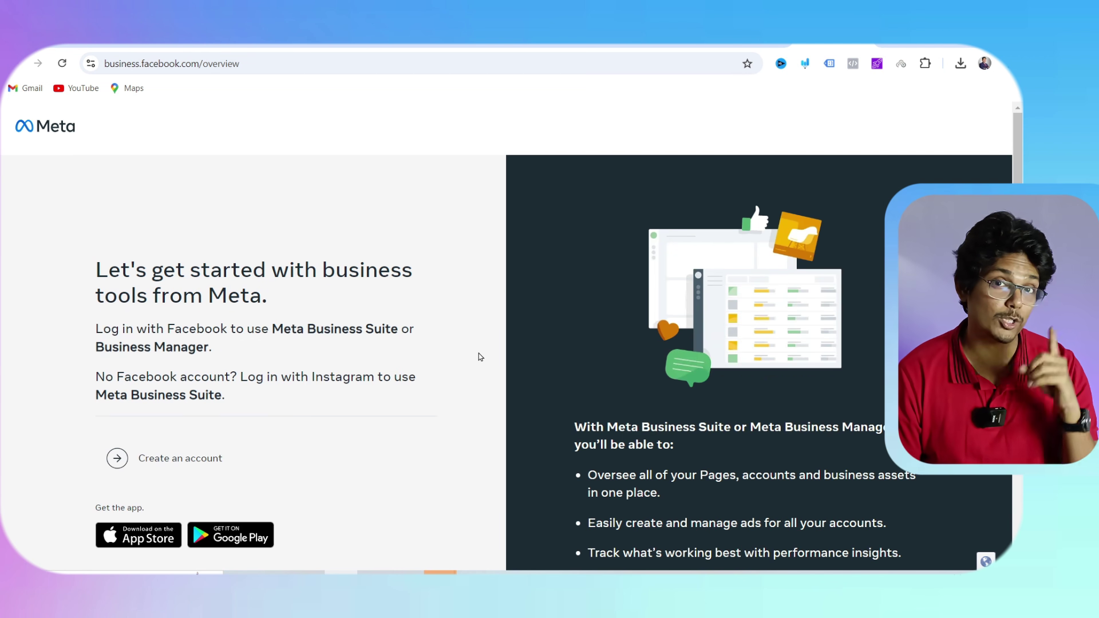
View the Business Manager account creation form, close it without submitting, and return to the Facebook page's tab.
scroll(479, 355, down, 3)
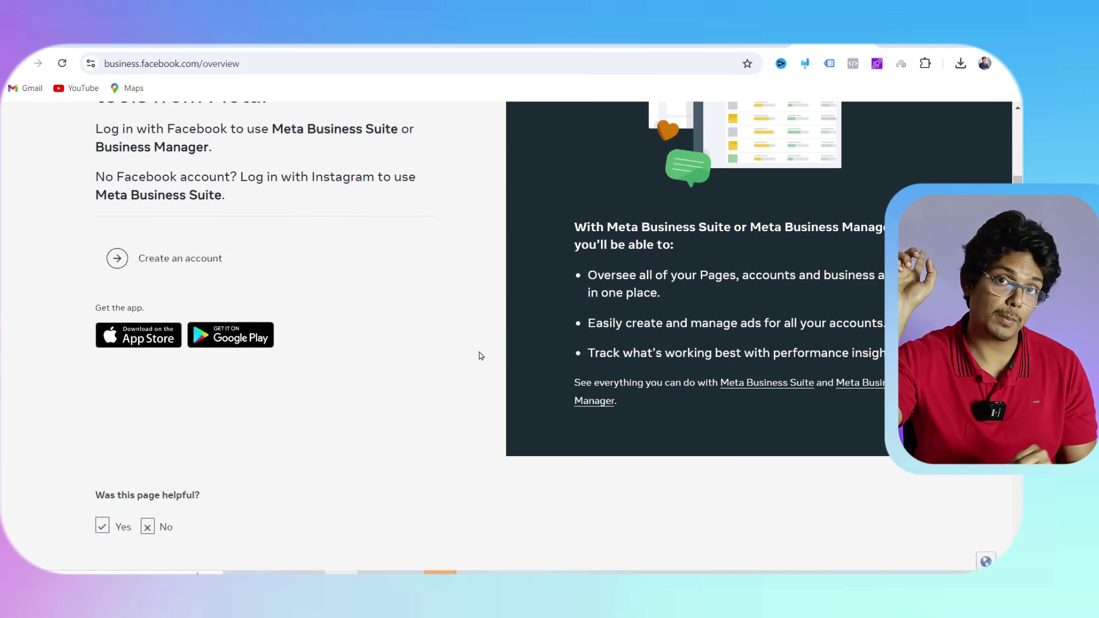
click(196, 259)
click(466, 259)
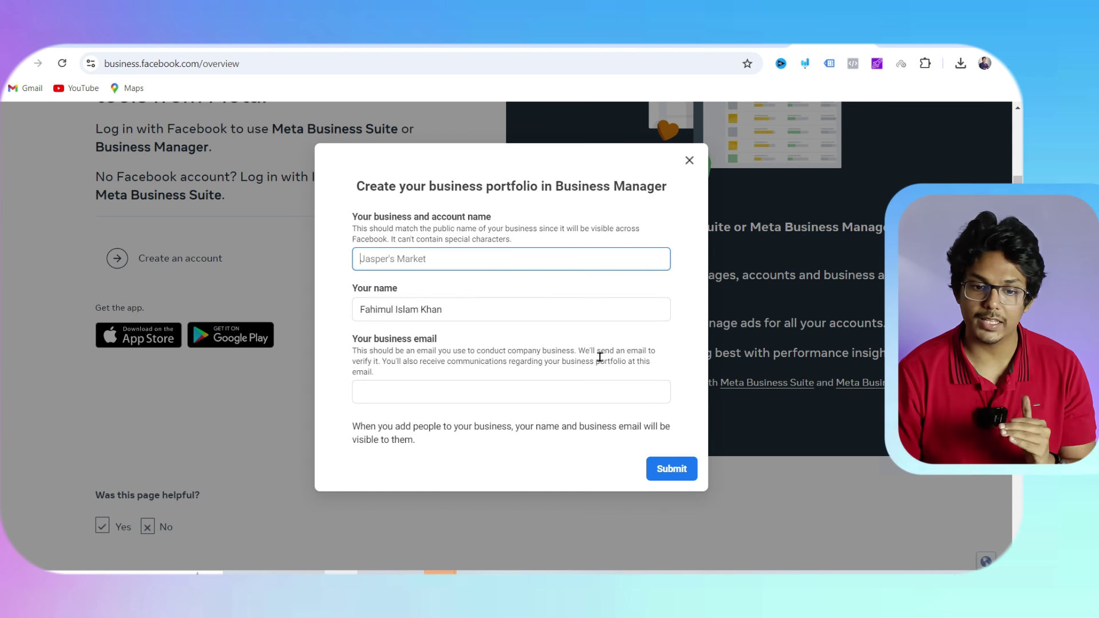
click(689, 159)
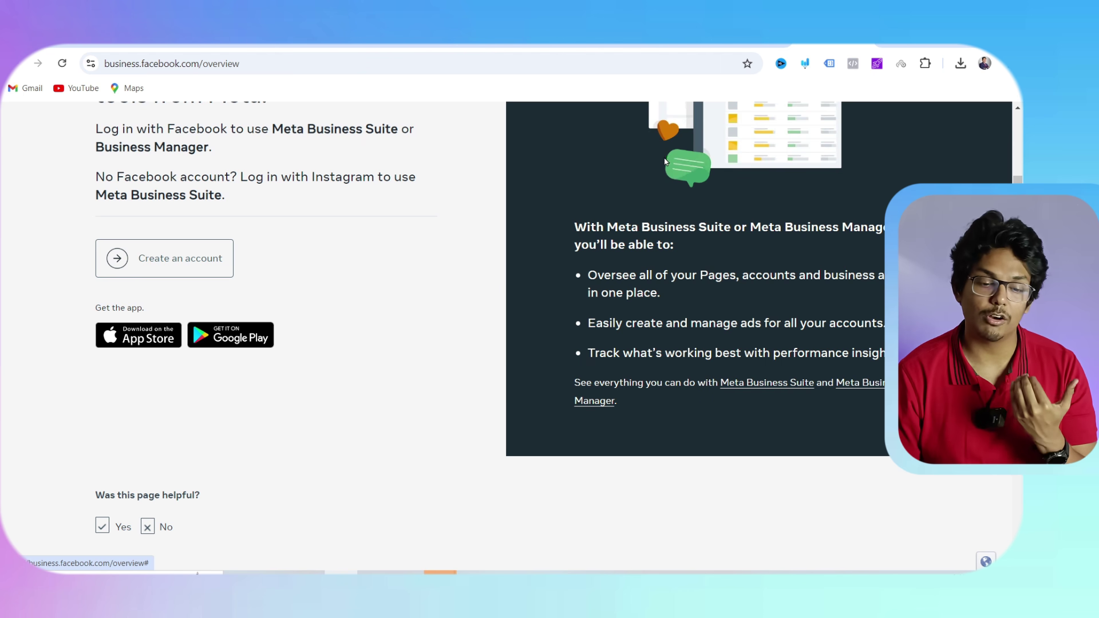
click(223, 50)
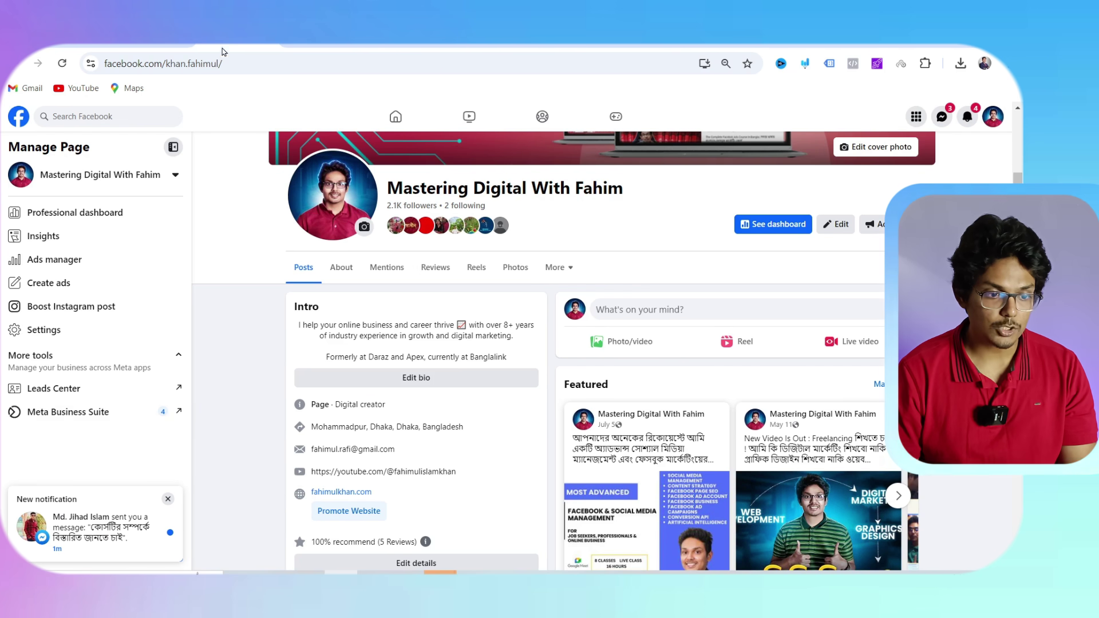
Reload the Facebook page and view the list of managed pages in the page switcher.
click(340, 60)
click(340, 60)
key(Return)
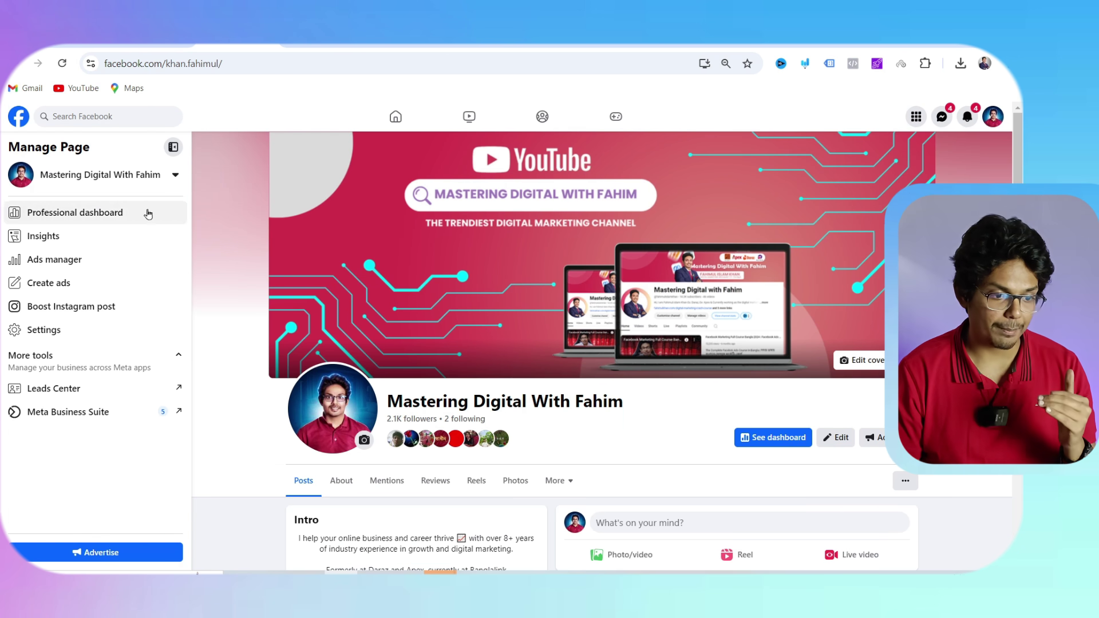
click(149, 179)
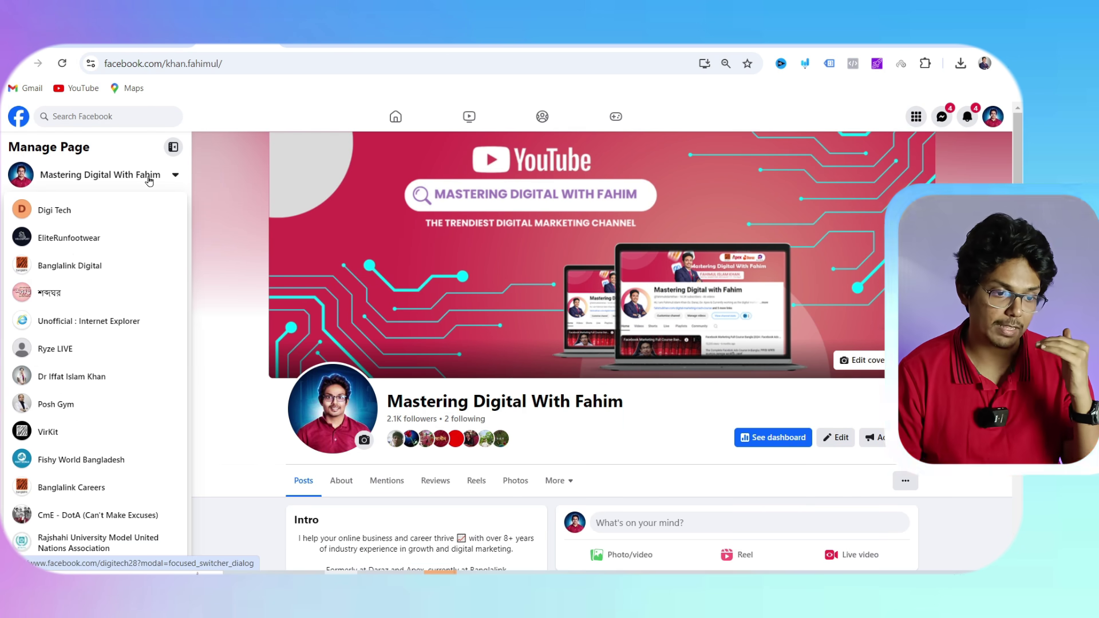
click(148, 178)
click(112, 182)
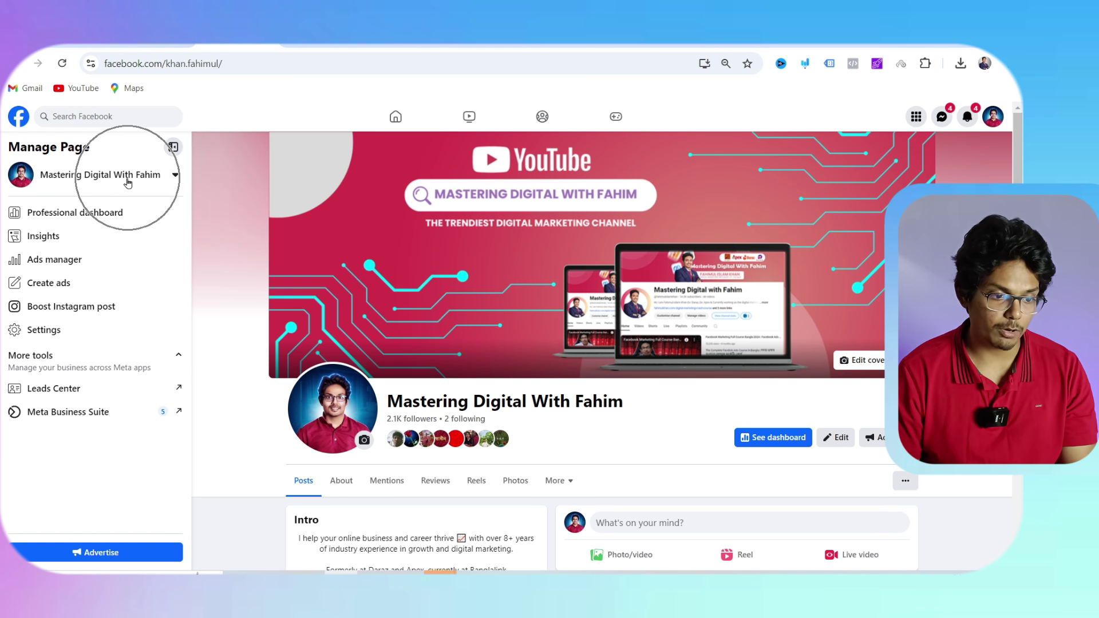
scroll(135, 265, down, 5)
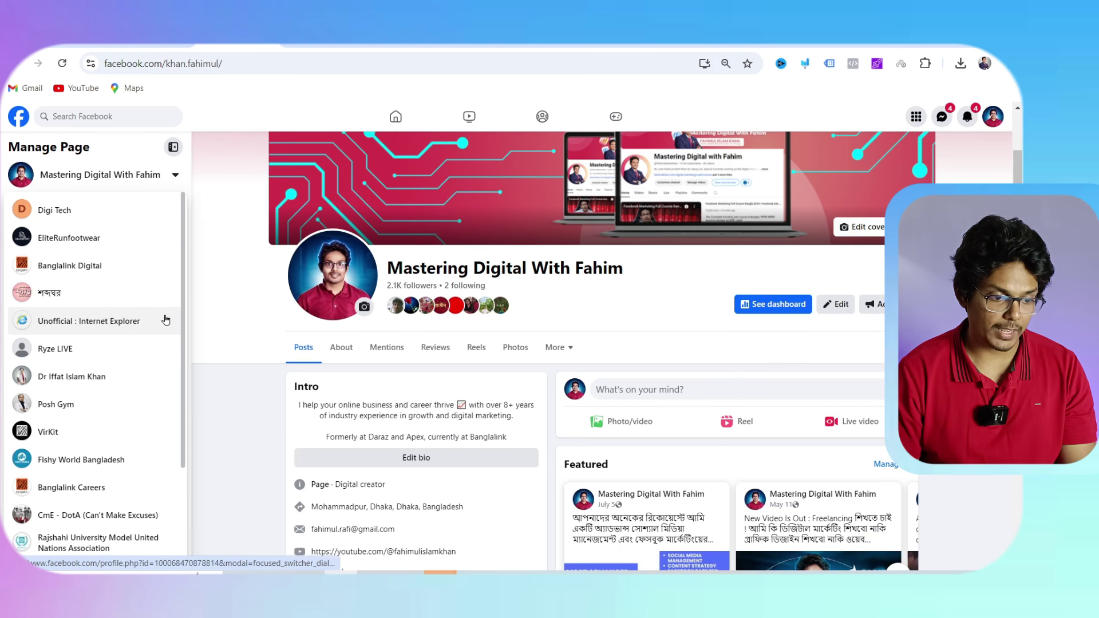
click(136, 178)
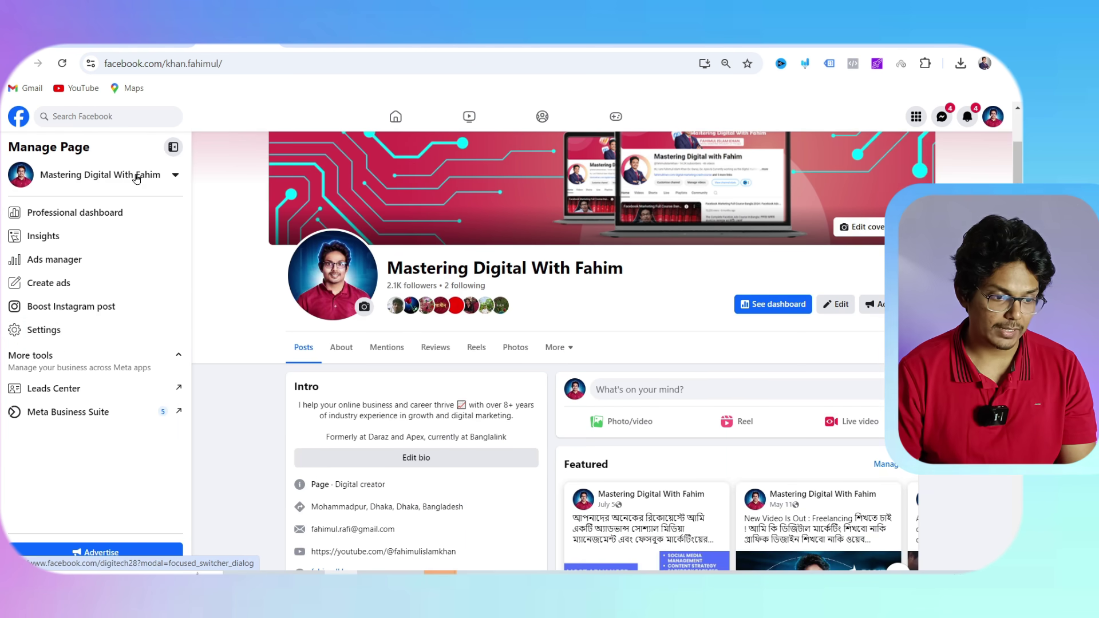
Open Meta Business Suite for the page and go to the settings of its business portfolio.
click(116, 411)
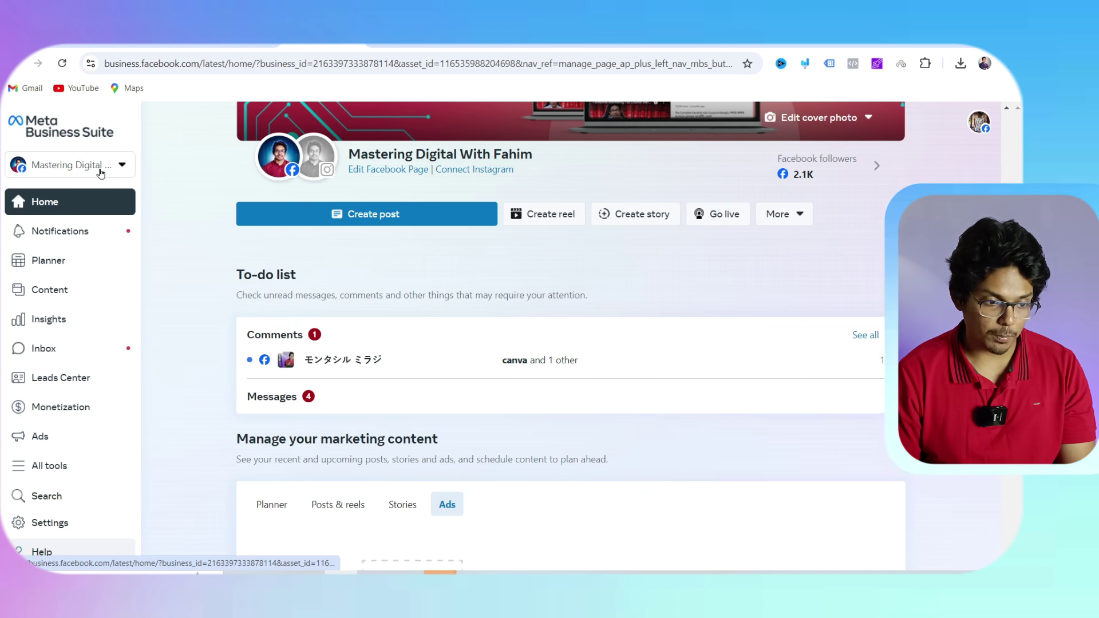
click(99, 166)
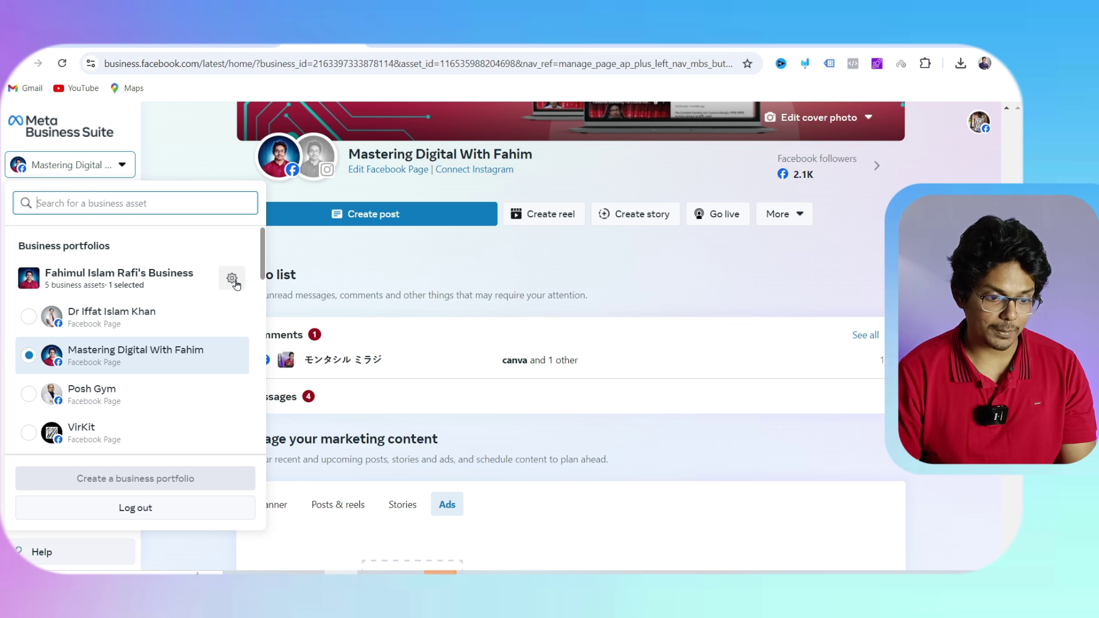
click(232, 278)
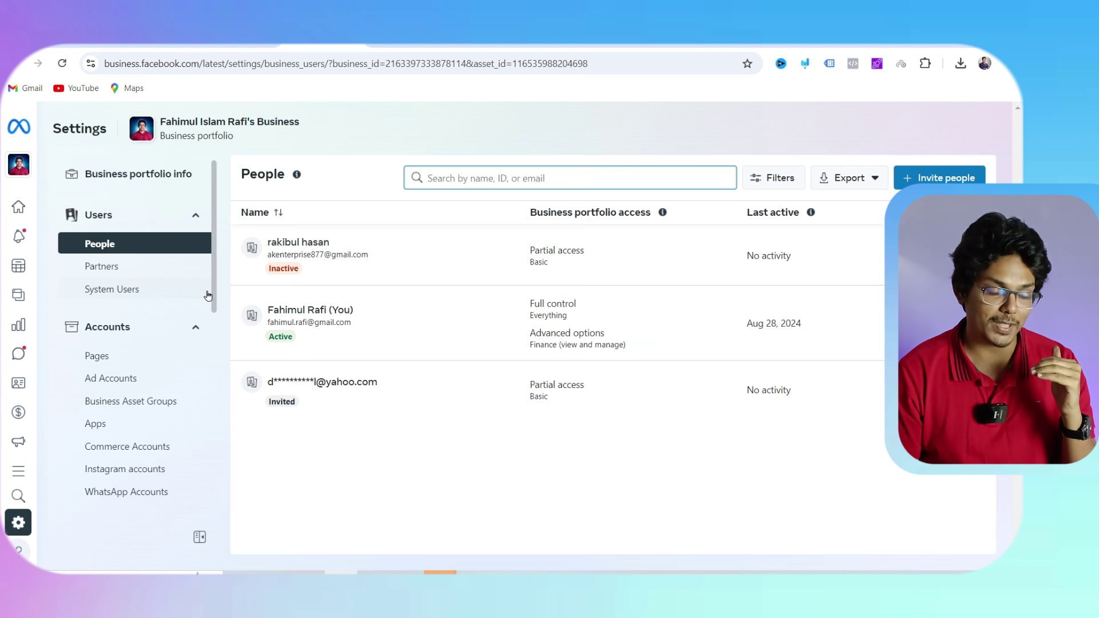
Look through the portfolio's Pages and Ad Accounts settings, and return to the People list.
scroll(172, 293, down, 1)
click(116, 291)
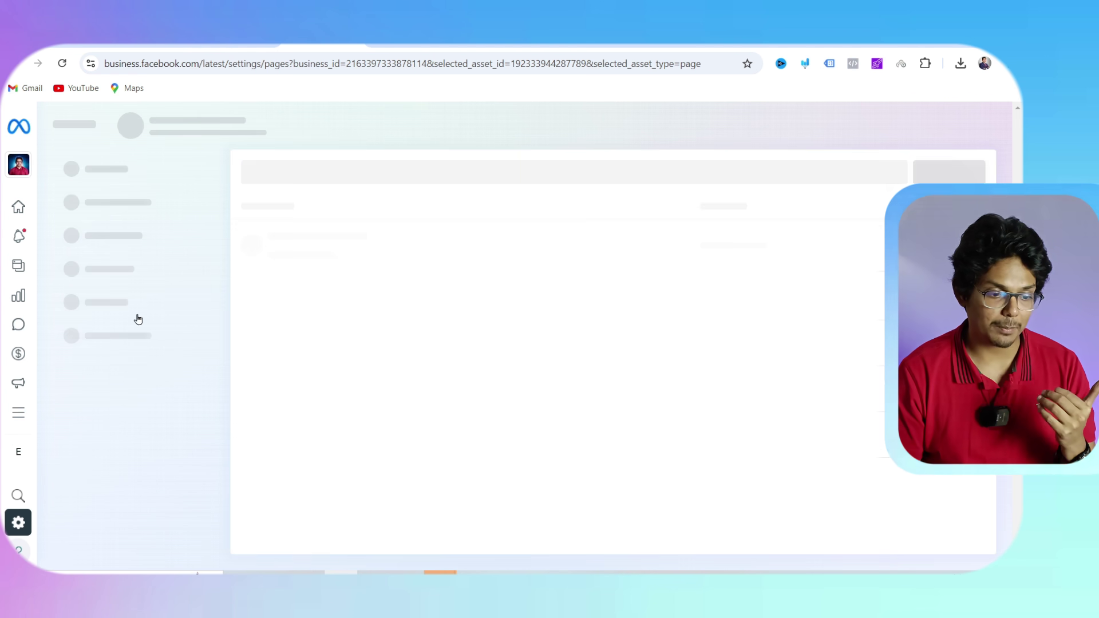
click(132, 383)
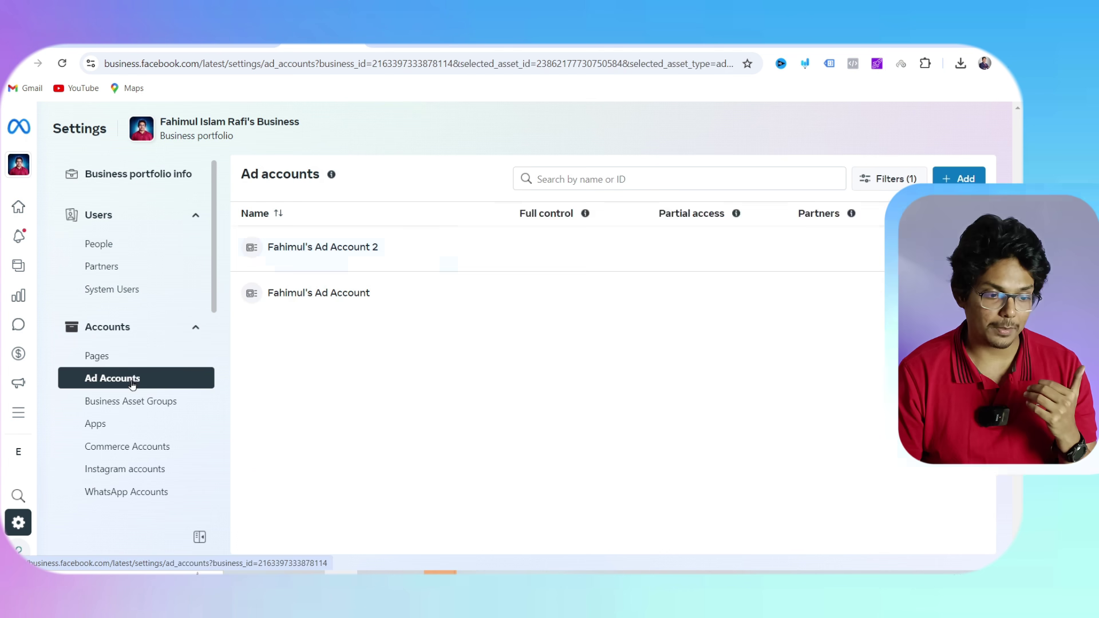
click(127, 245)
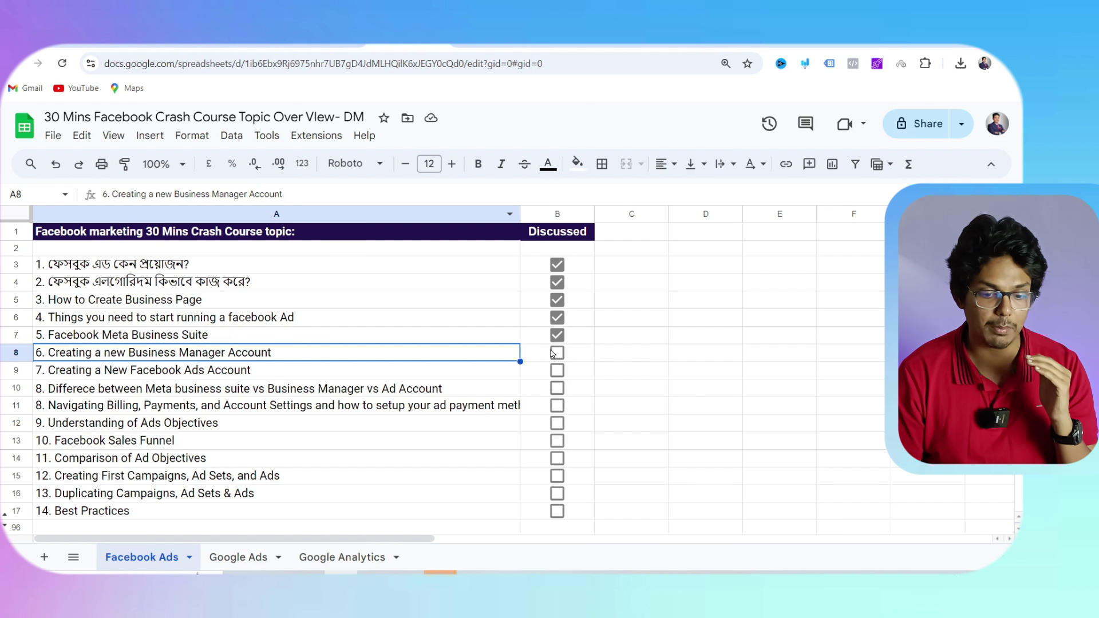
Mark "6. Creating a new Business Manager Account" as discussed in the crash course topic spreadsheet.
click(556, 356)
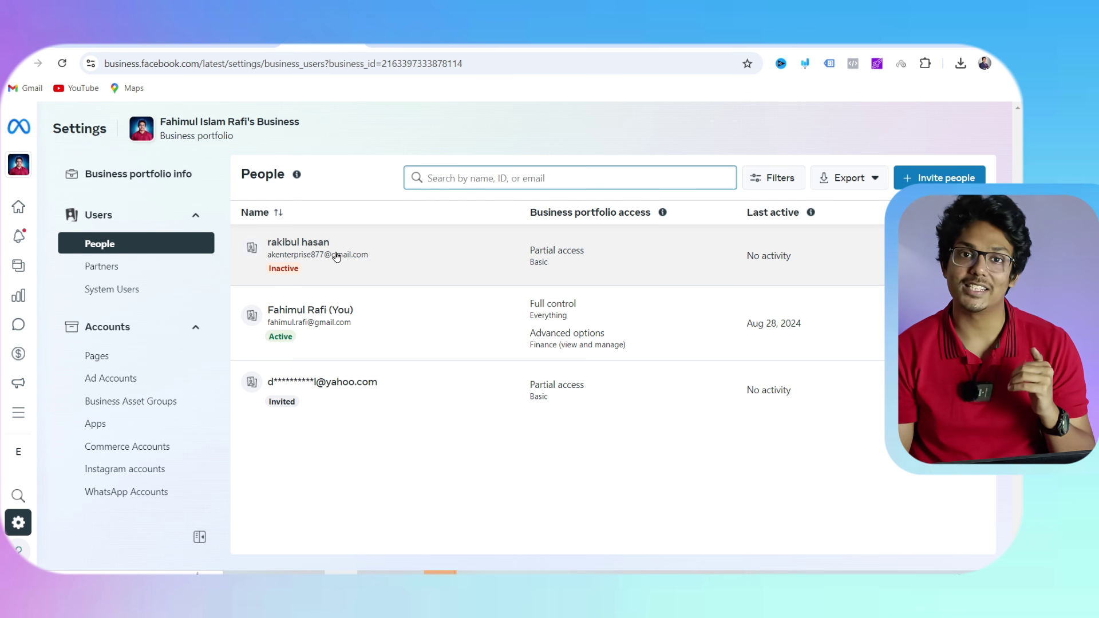
Return to the portfolio settings, show its ad accounts, and start creating a new ad account.
scroll(143, 309, down, 3)
scroll(170, 314, up, 1)
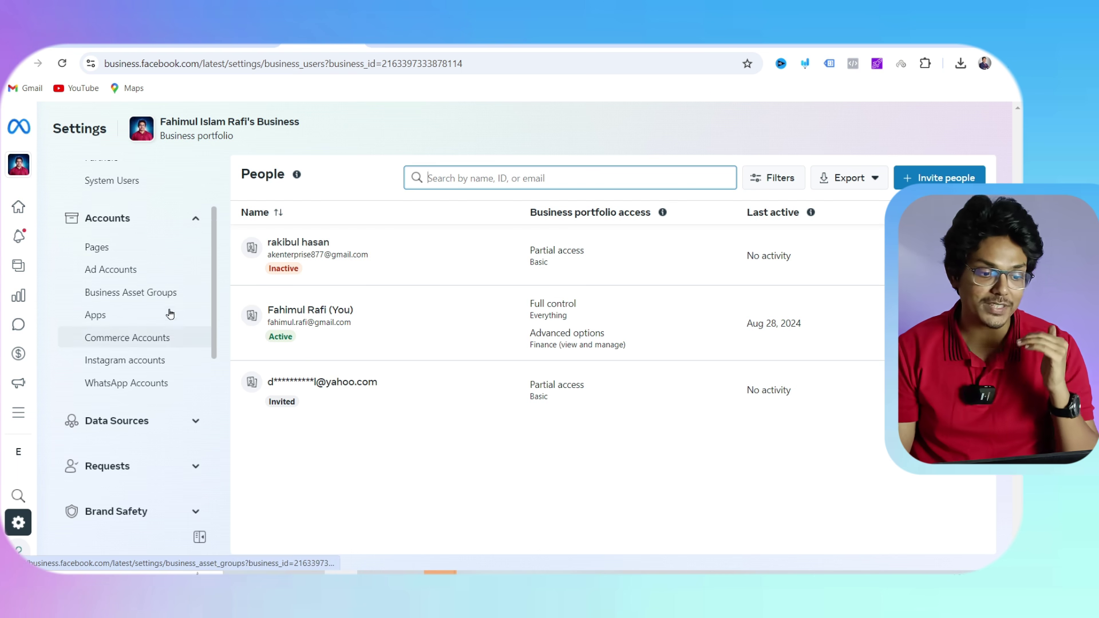
click(123, 314)
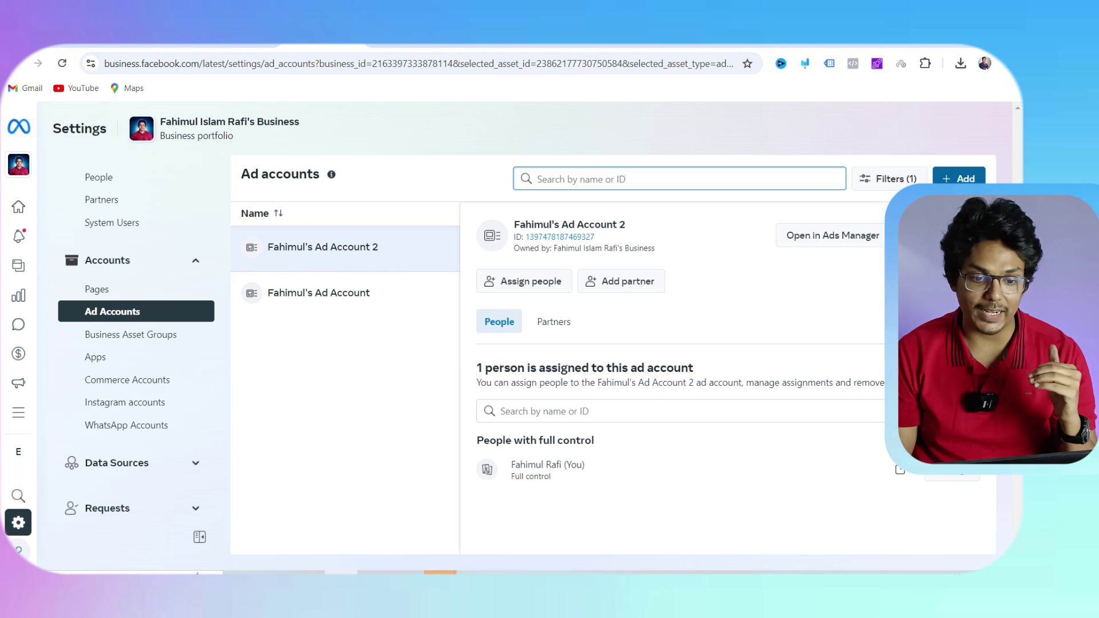
click(952, 182)
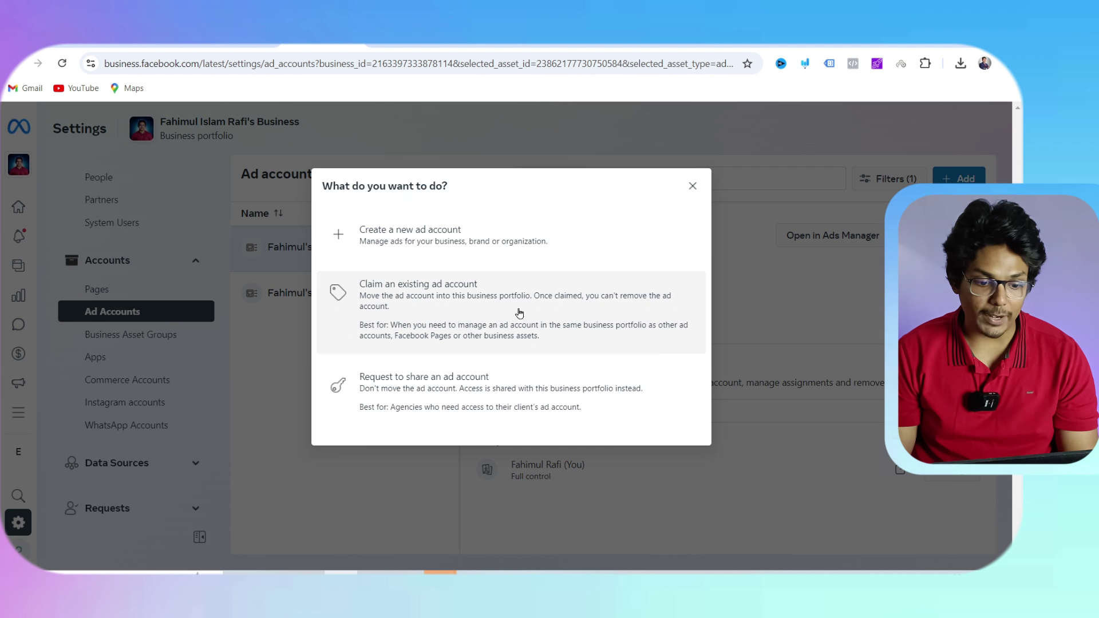
click(489, 246)
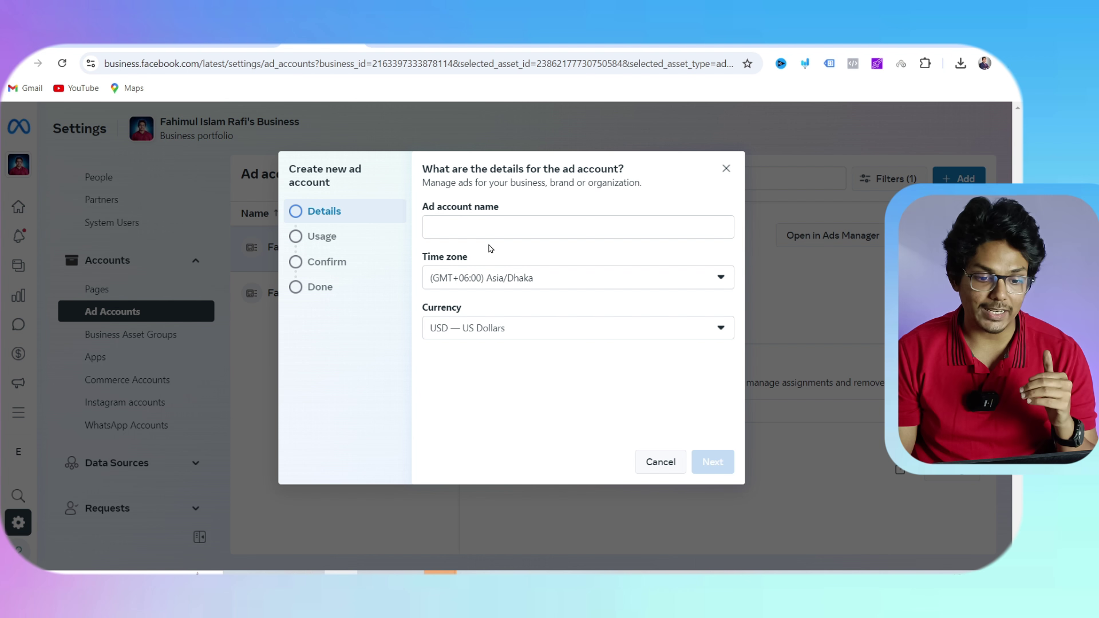
click(465, 225)
text(Face)
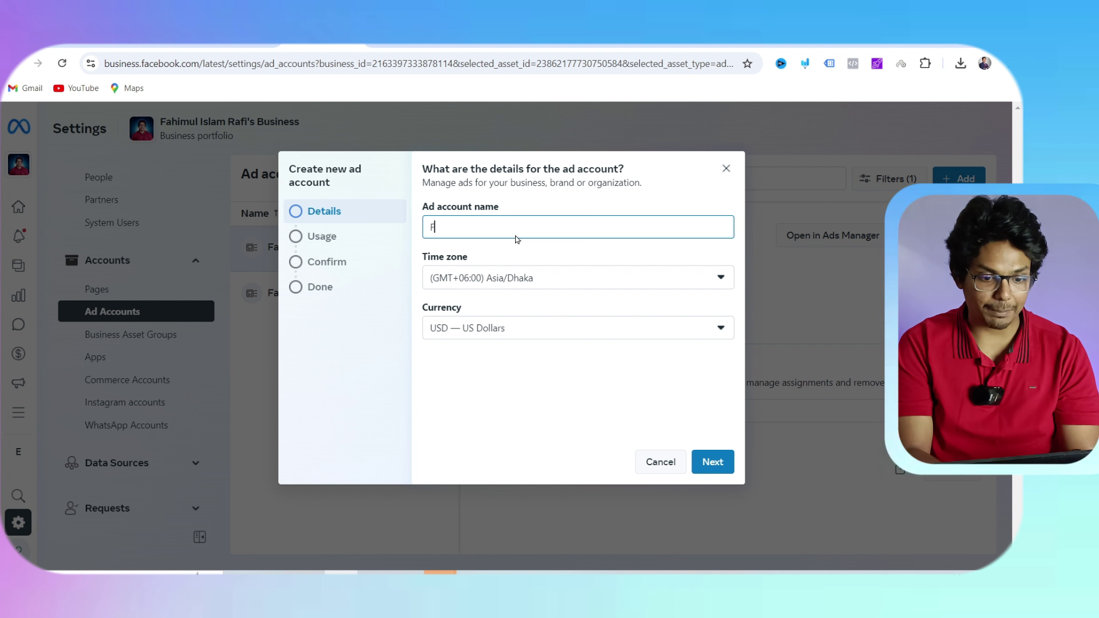
key(BackSpace)
key(BackSpace)
key(BackSpace)
key(BackSpace)
text(Faceboook)
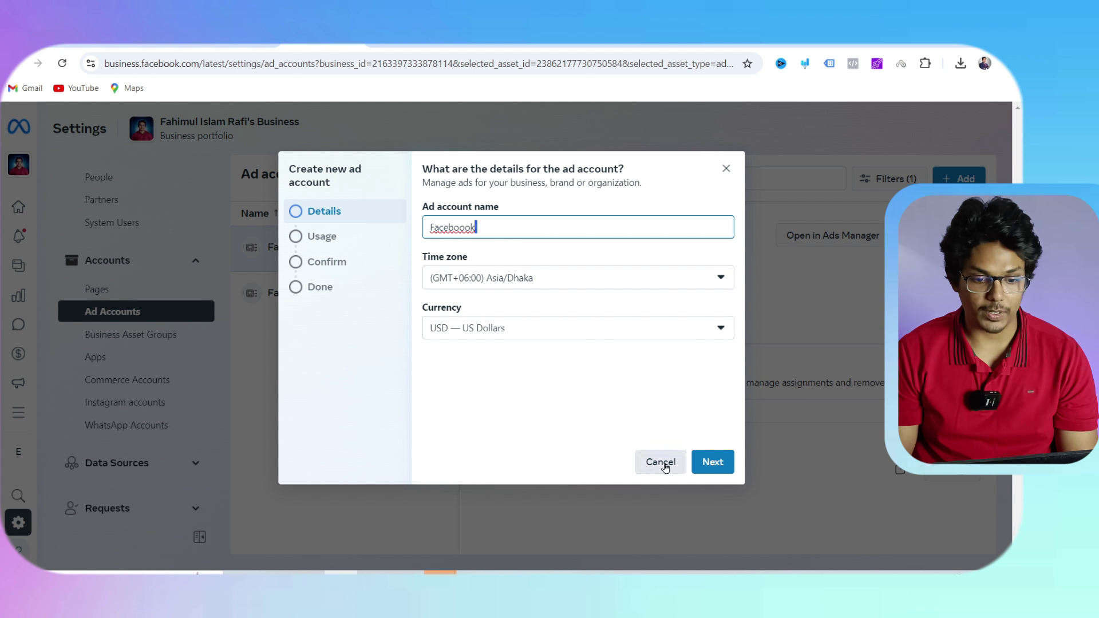
Name the new ad account with the owner's first name followed by "Ad Account 3", keeping the Asia/Dhaka time zone and US Dollars.
double_click(472, 227)
text(F)
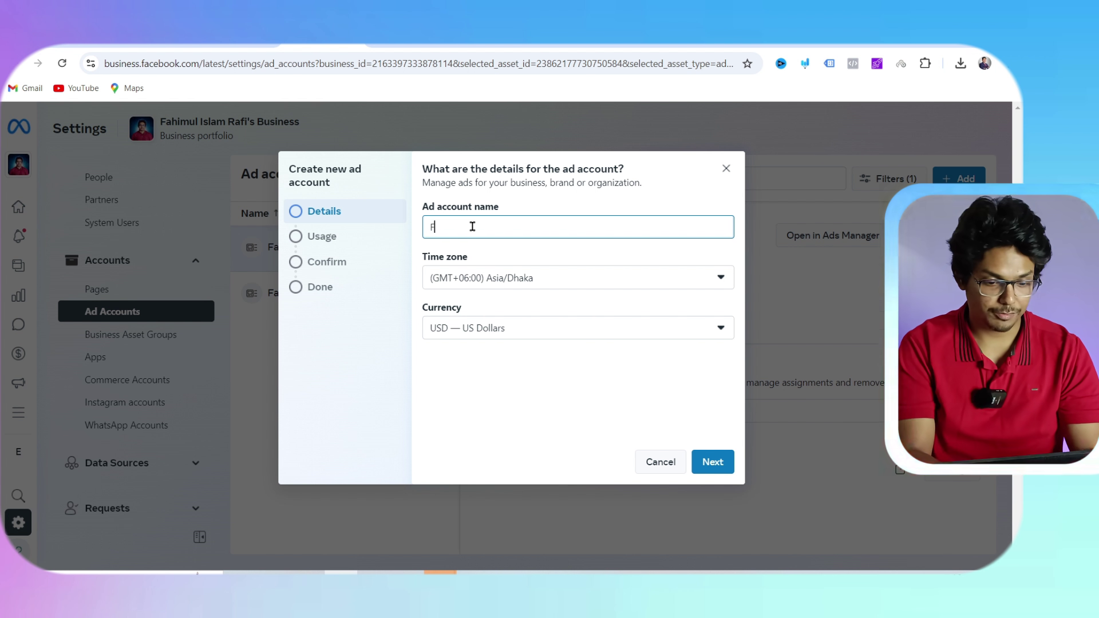
text(ahimul Ad A)
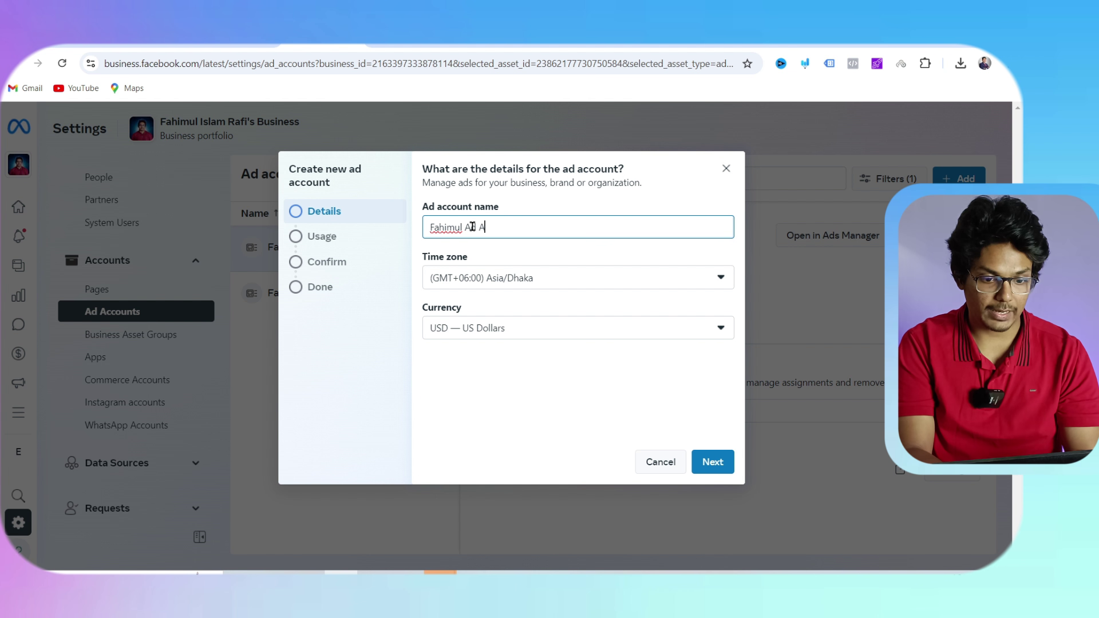
text(ccount 3)
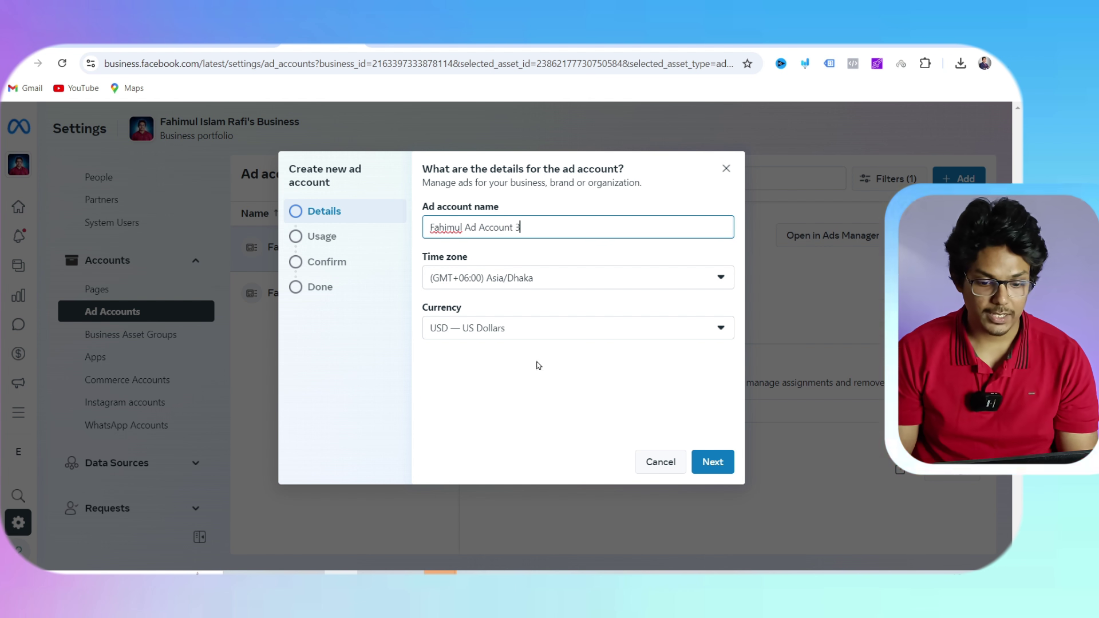
click(713, 466)
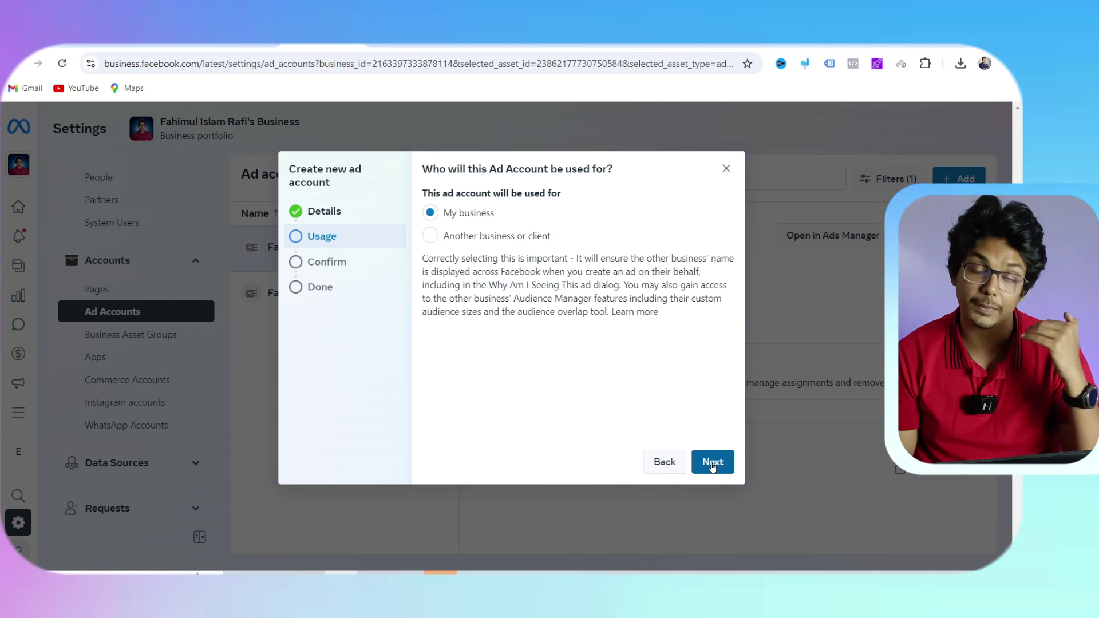
Keep the ad account's usage as My business, agree to the terms and advertising policies, and create the account.
click(713, 464)
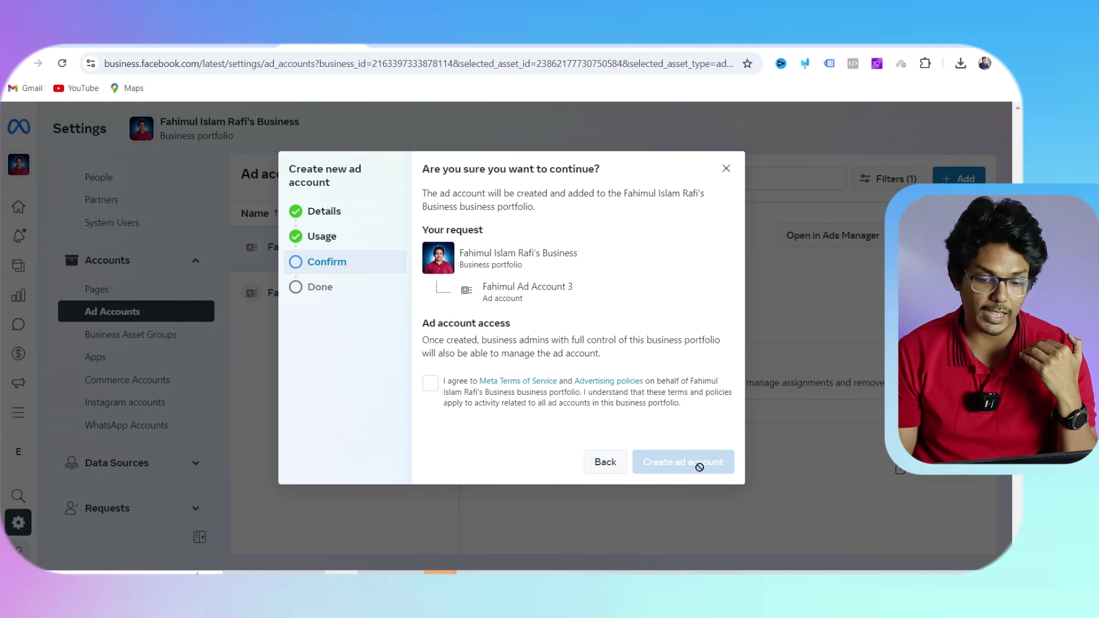
click(430, 383)
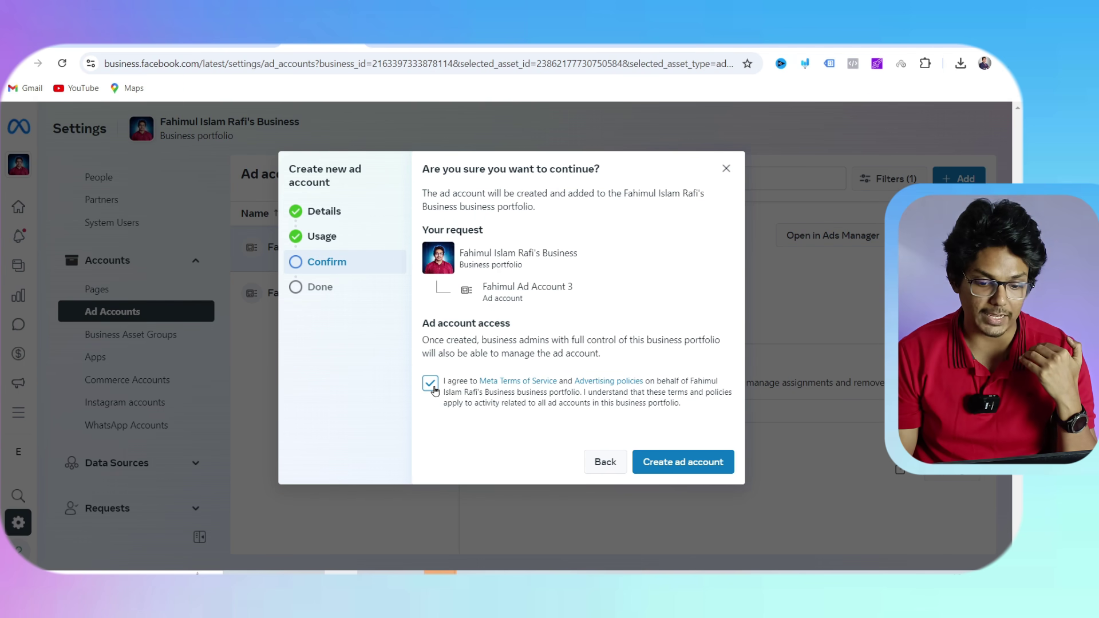
click(691, 468)
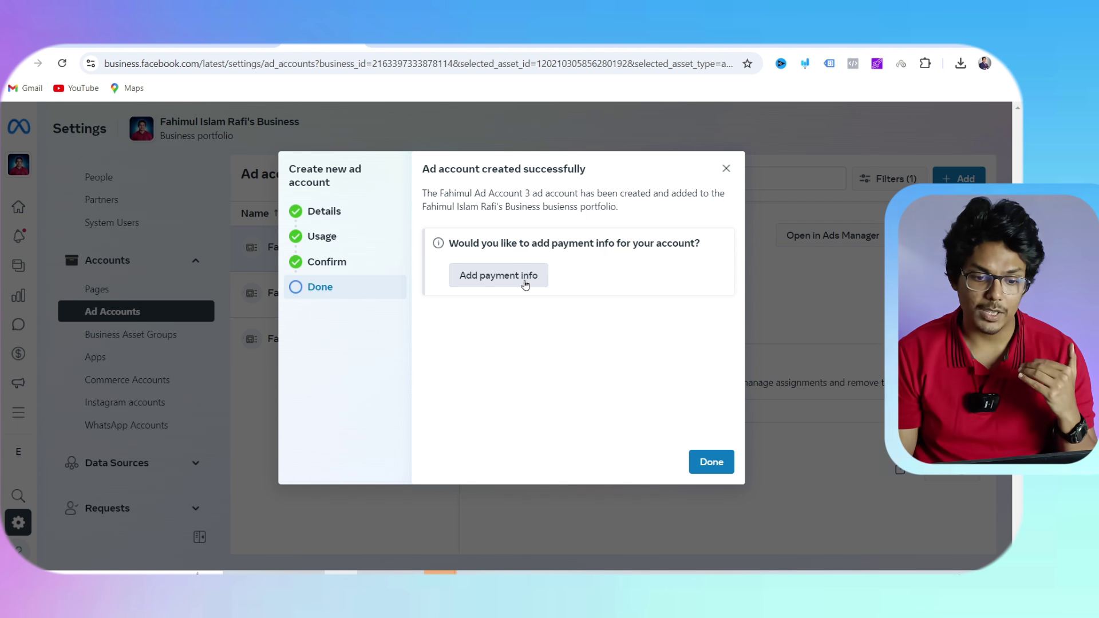
Start adding payment info with Bangladesh, US Dollars and the Dhaka time zone, using a debit or credit card as the method.
click(524, 280)
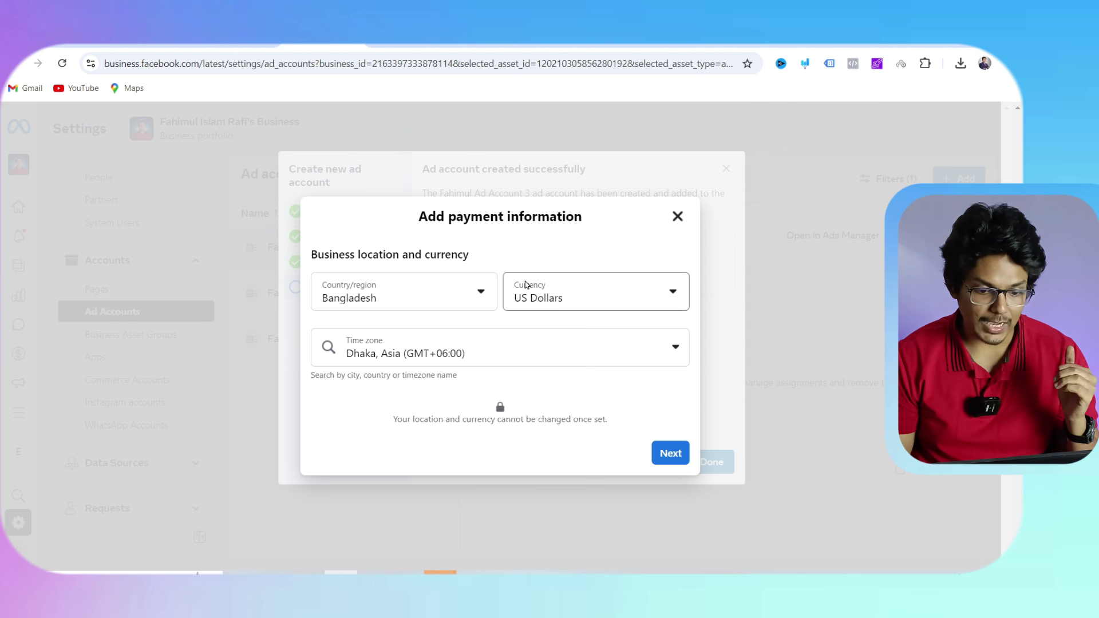
click(667, 451)
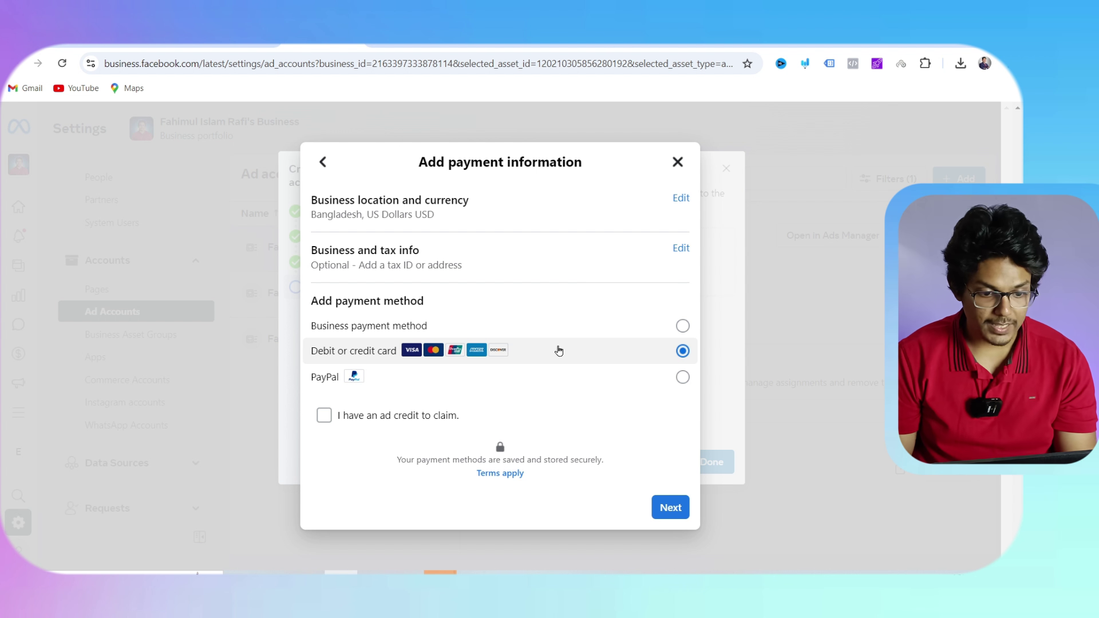
click(667, 507)
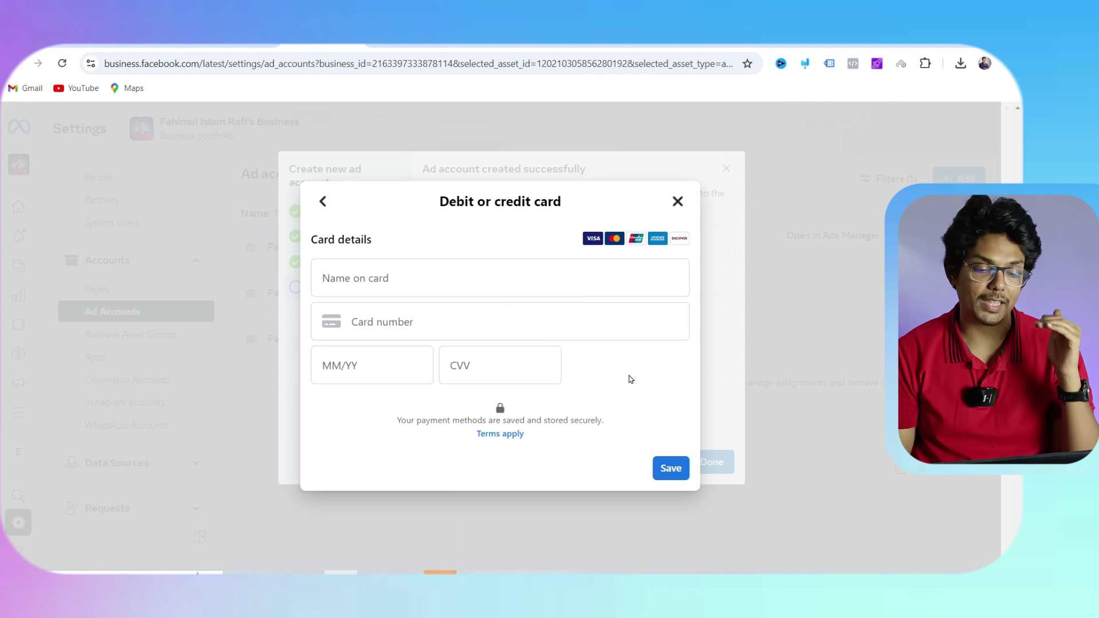
Point out the card form's name, expiry date and CVV fields without filling them in.
click(407, 283)
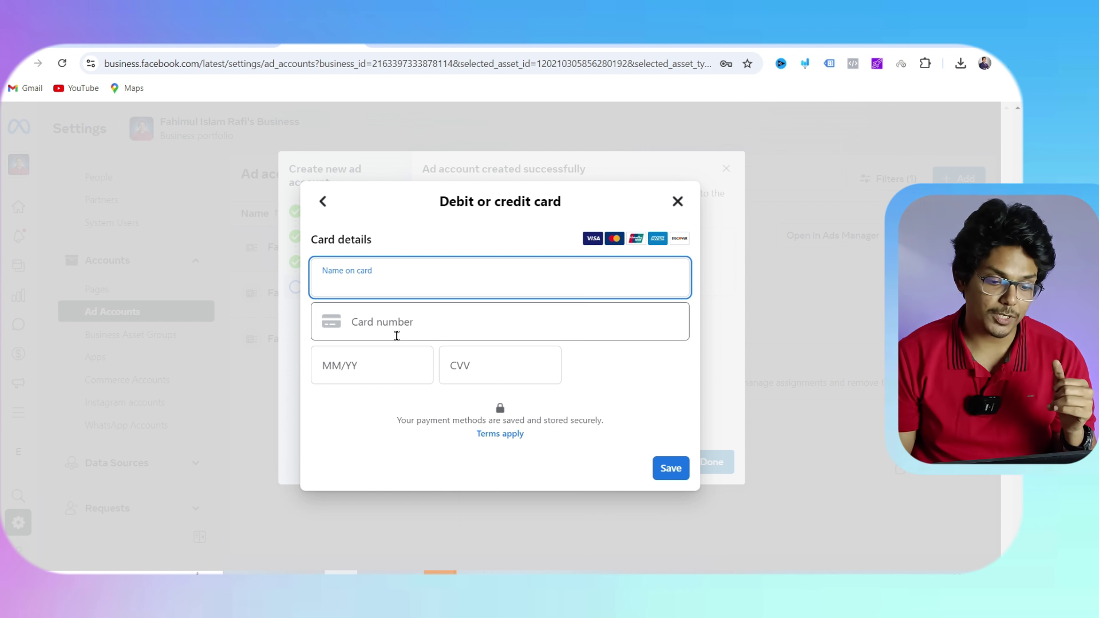
click(393, 373)
click(478, 373)
click(641, 361)
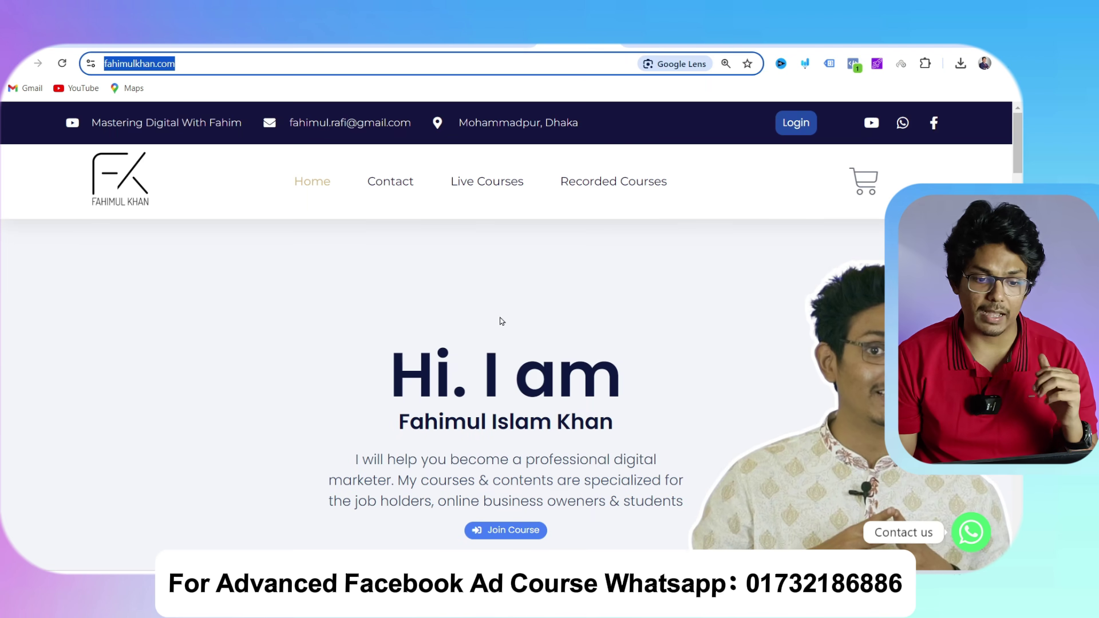
On the course website's live courses page, open the Advanced Facebook Marketing course and examine its schedule, contents and fee.
click(486, 192)
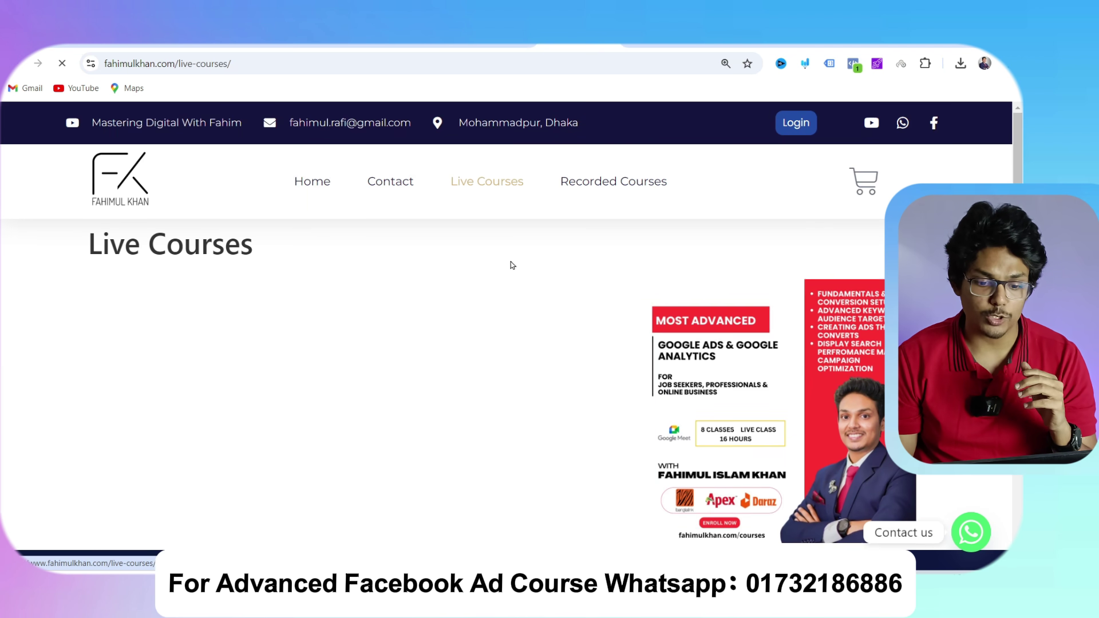
click(515, 404)
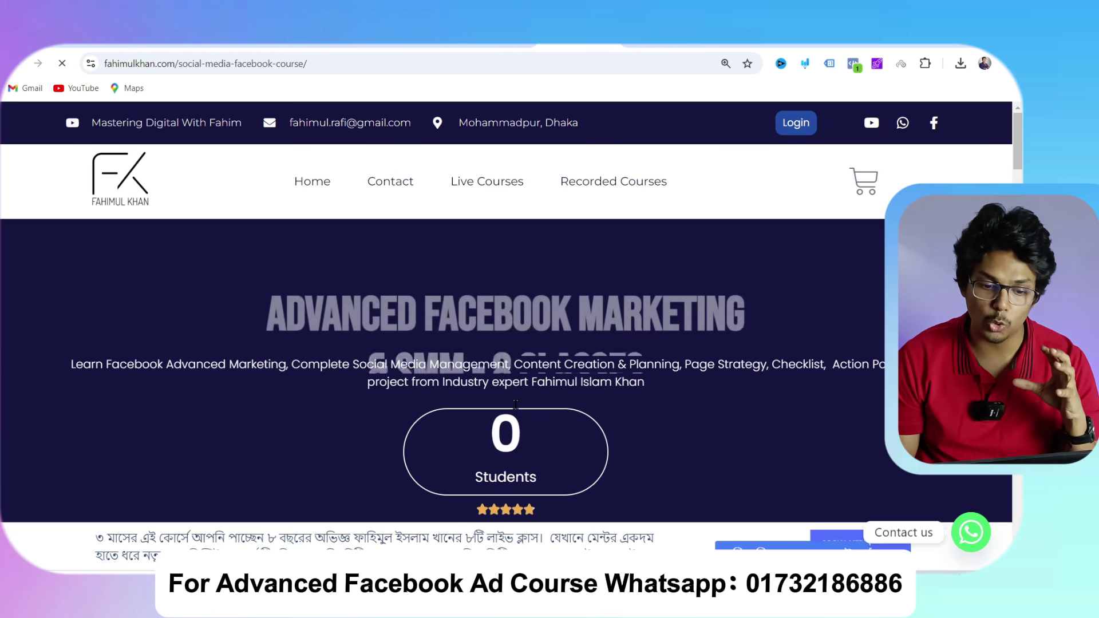
scroll(516, 406, down, 15)
scroll(518, 410, up, 5)
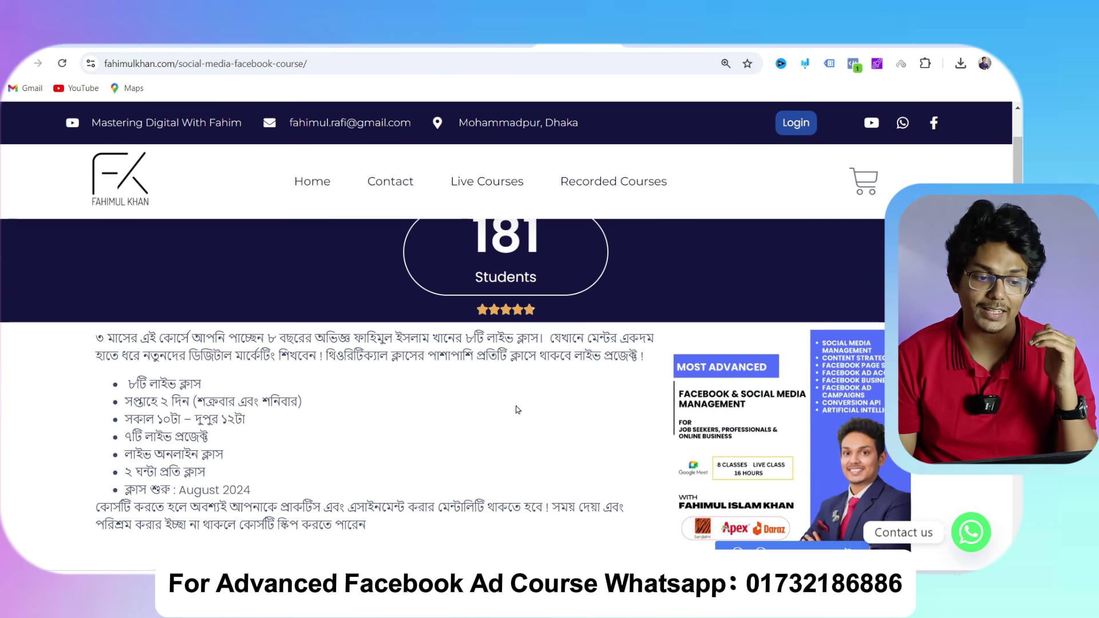
scroll(517, 407, down, 3)
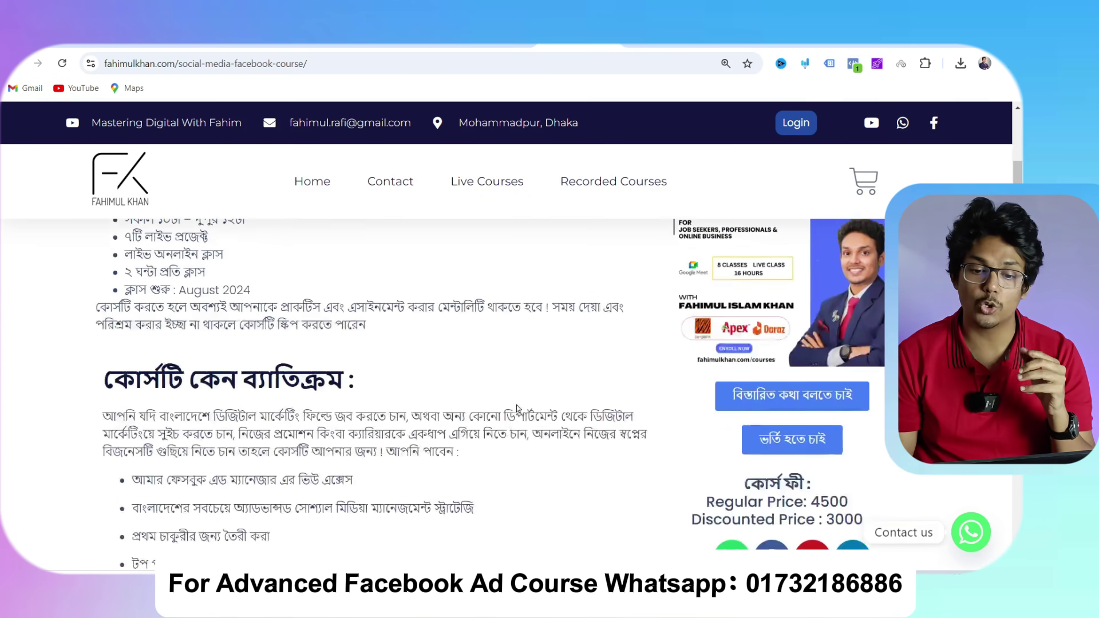
scroll(519, 409, up, 1)
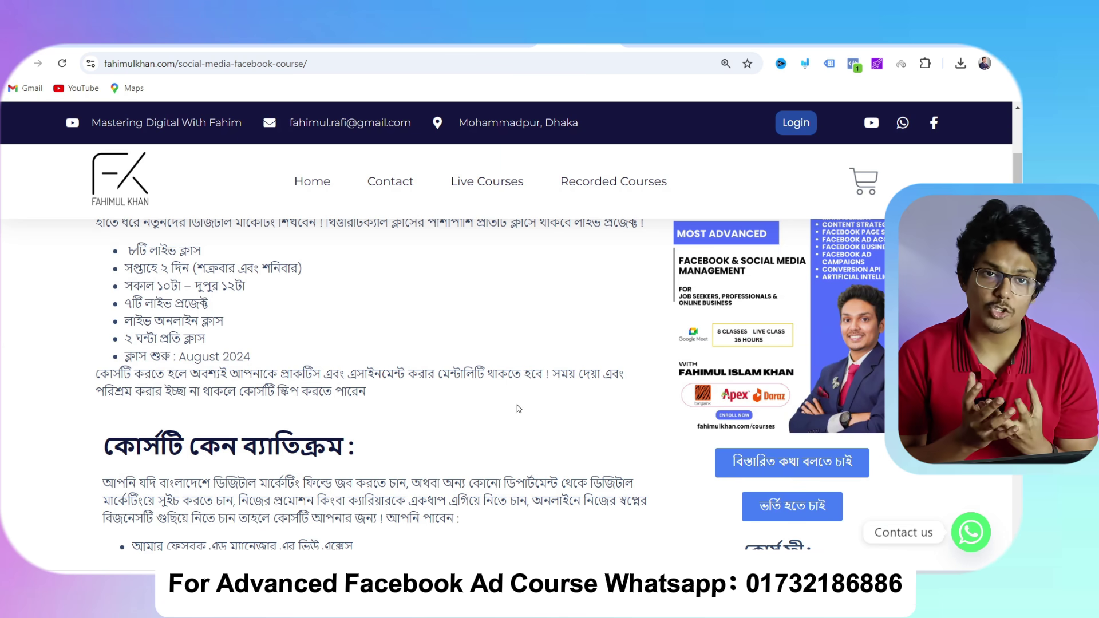
Review the Advanced Facebook Marketing course page's class details, learner benefits and list of subjects taught.
scroll(424, 422, up, 1)
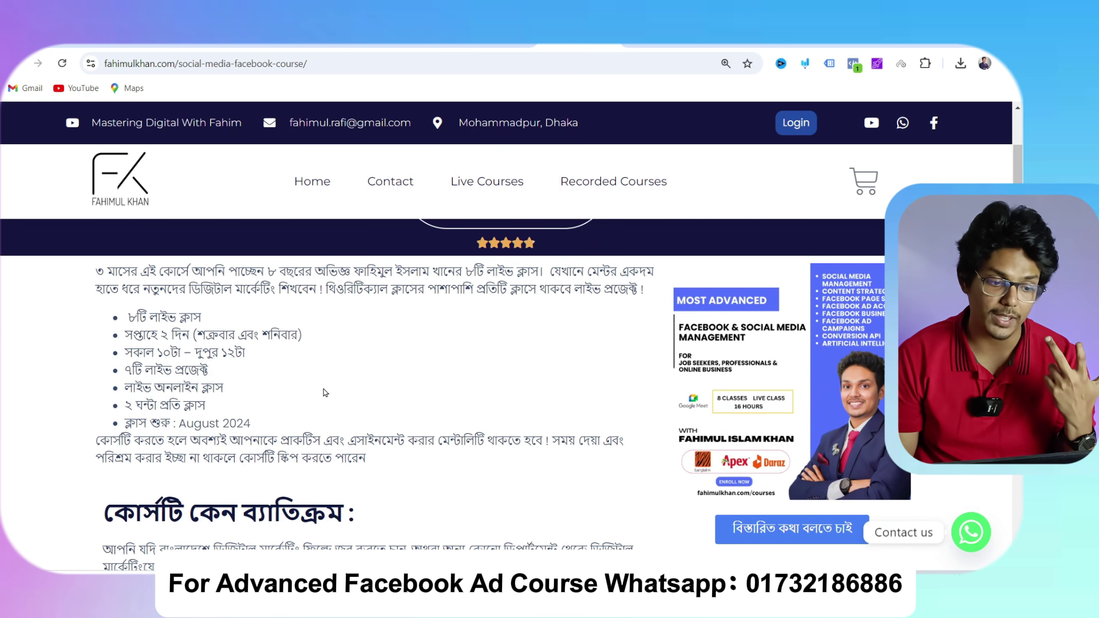
scroll(325, 393, down, 2)
scroll(323, 388, down, 7)
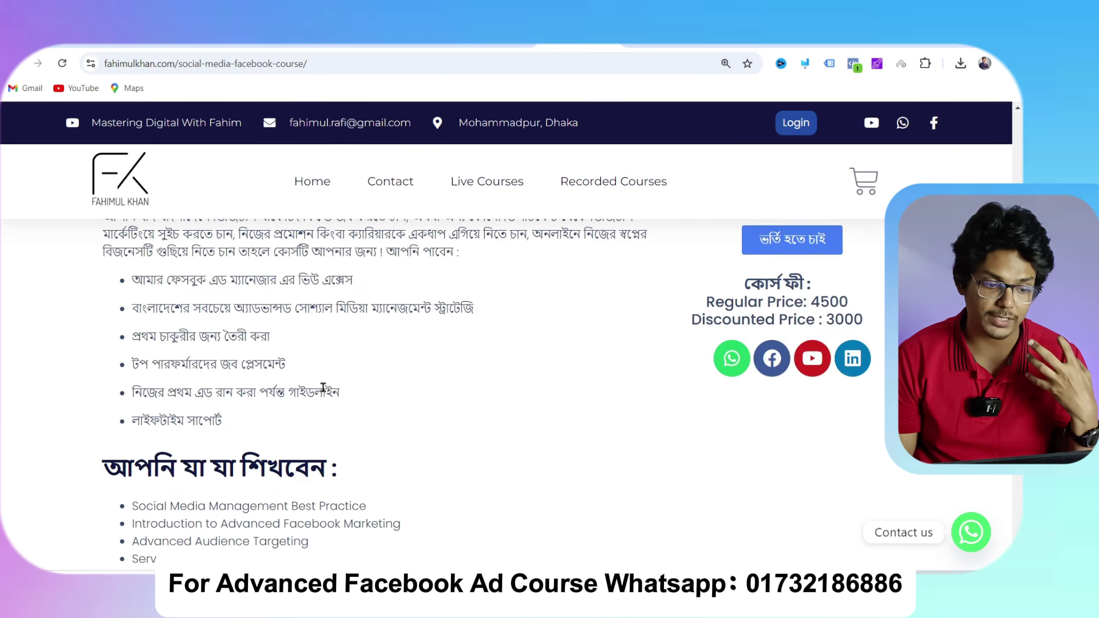
drag(124, 314, 354, 412)
scroll(353, 412, up, 2)
click(316, 438)
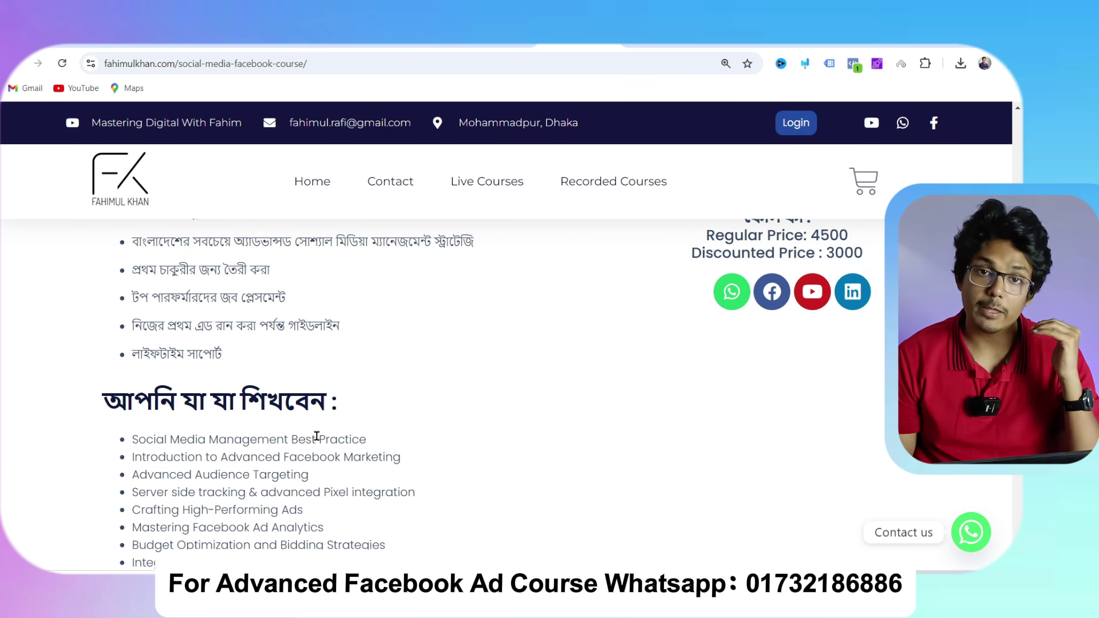
scroll(317, 436, up, 2)
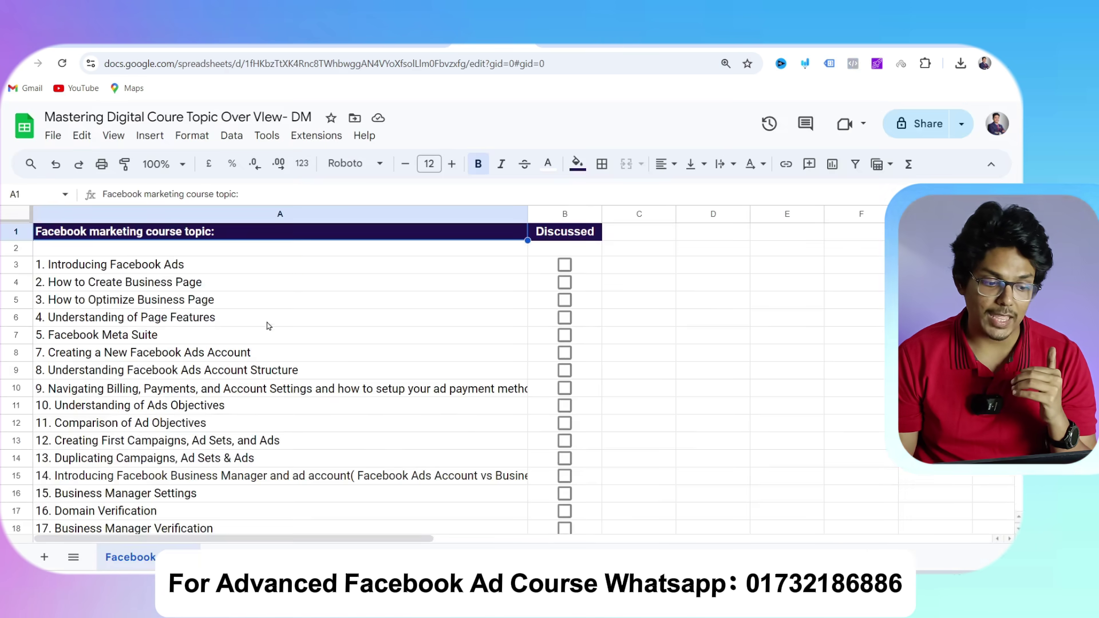
Browse the full Facebook marketing course topic list in the Mastering Digital spreadsheet through to the final topic.
scroll(267, 321, down, 3)
scroll(273, 334, up, 3)
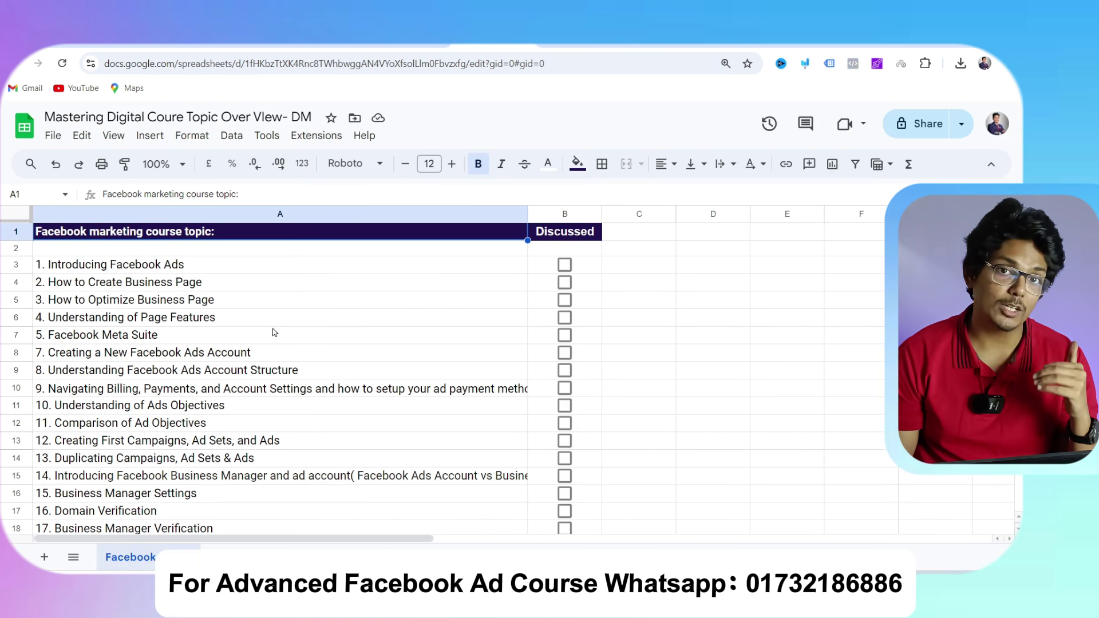
scroll(273, 332, down, 5)
scroll(270, 327, up, 5)
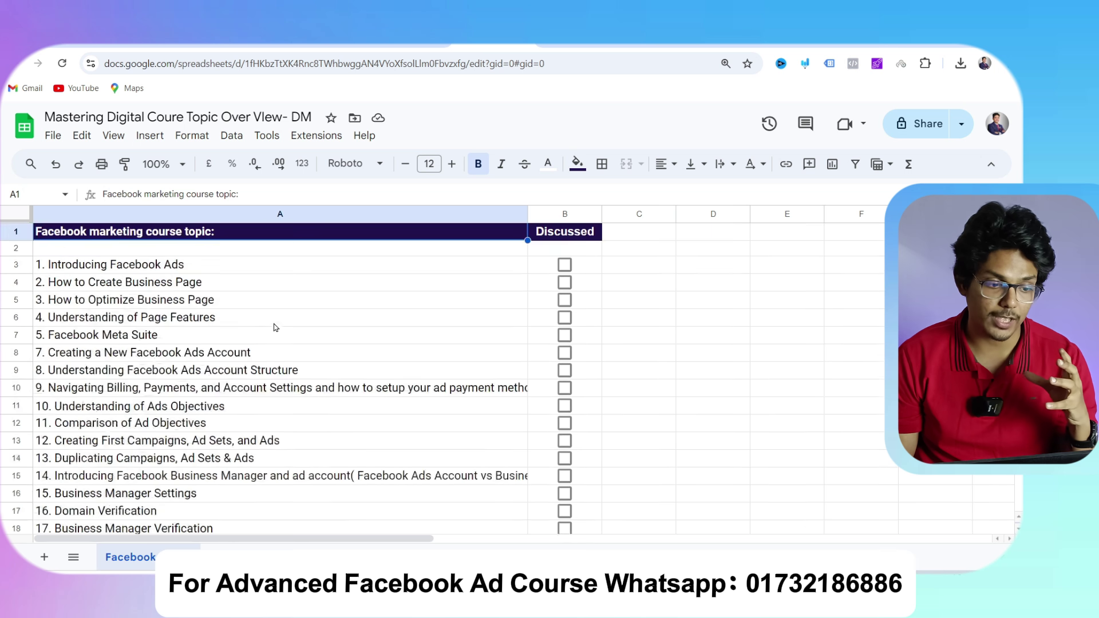
scroll(272, 327, down, 7)
scroll(273, 326, down, 20)
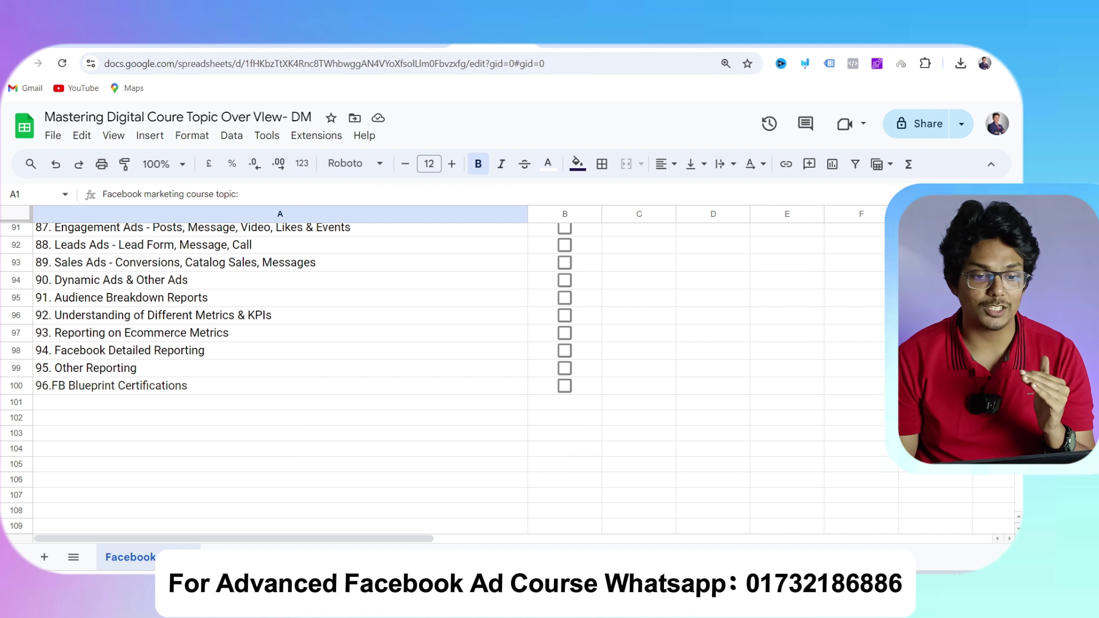
In the crash course topic sheet, mark the new Facebook Ads account topic and the Meta Business Suite versus Business Manager versus Ad Account topic as discussed.
click(218, 46)
scroll(264, 358, down, 3)
scroll(261, 356, up, 3)
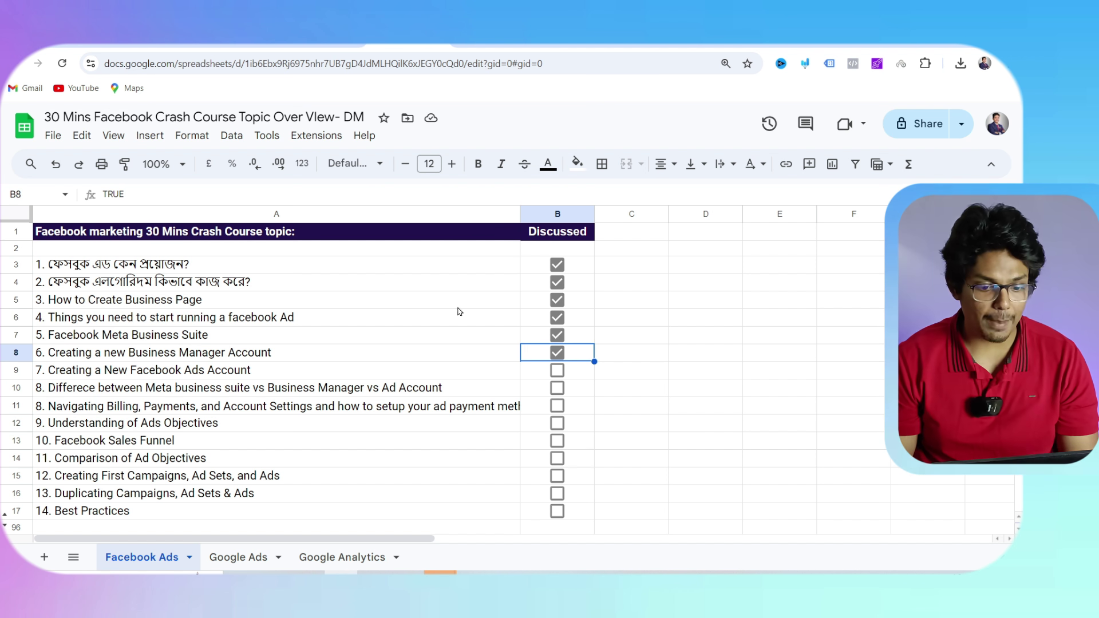
click(555, 372)
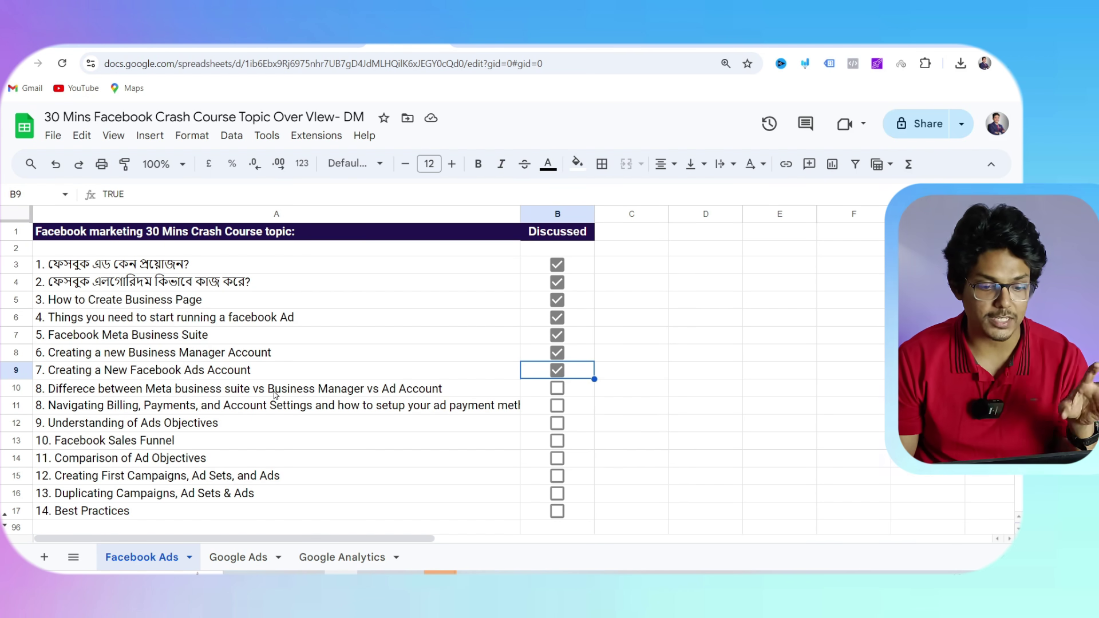
click(556, 389)
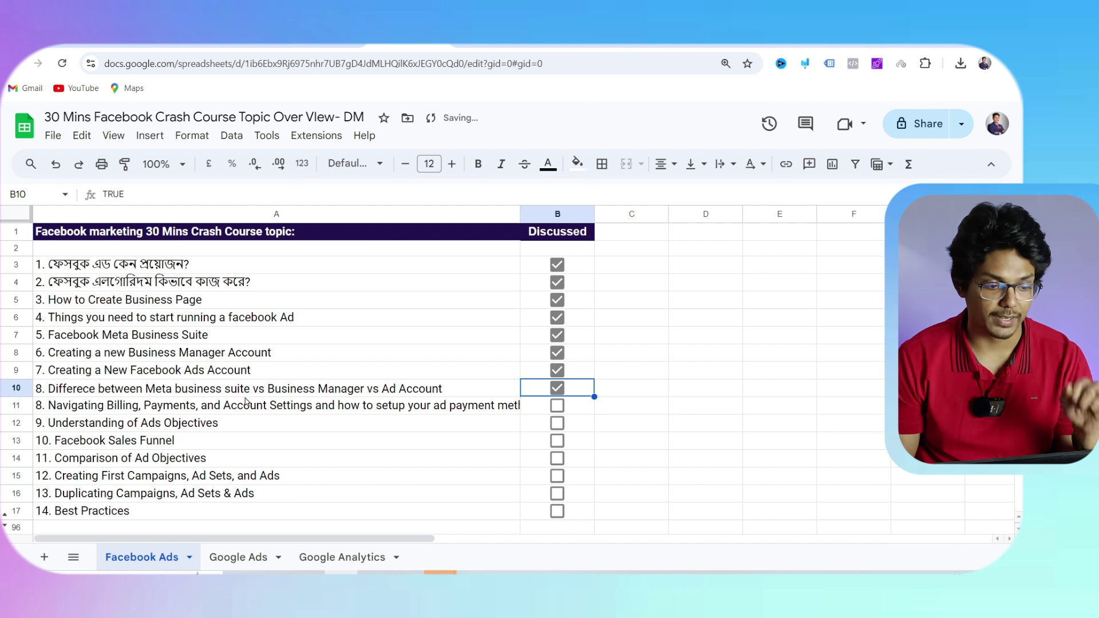
click(205, 410)
key(Return)
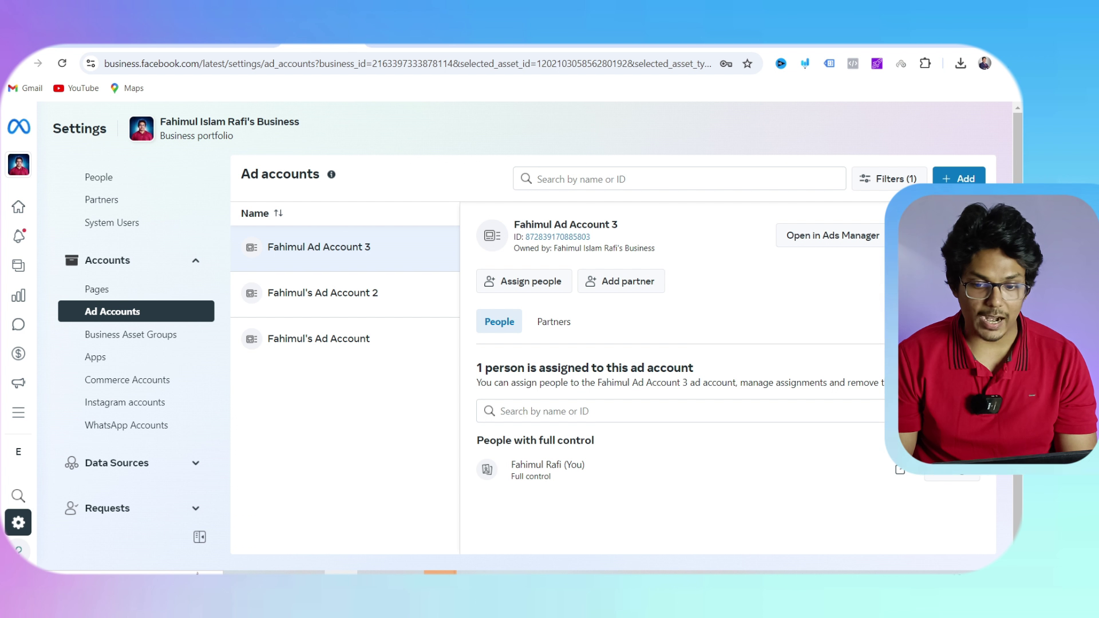
Back in the business portfolio's ad account settings, select the last ad account listed and open its payment methods.
click(406, 344)
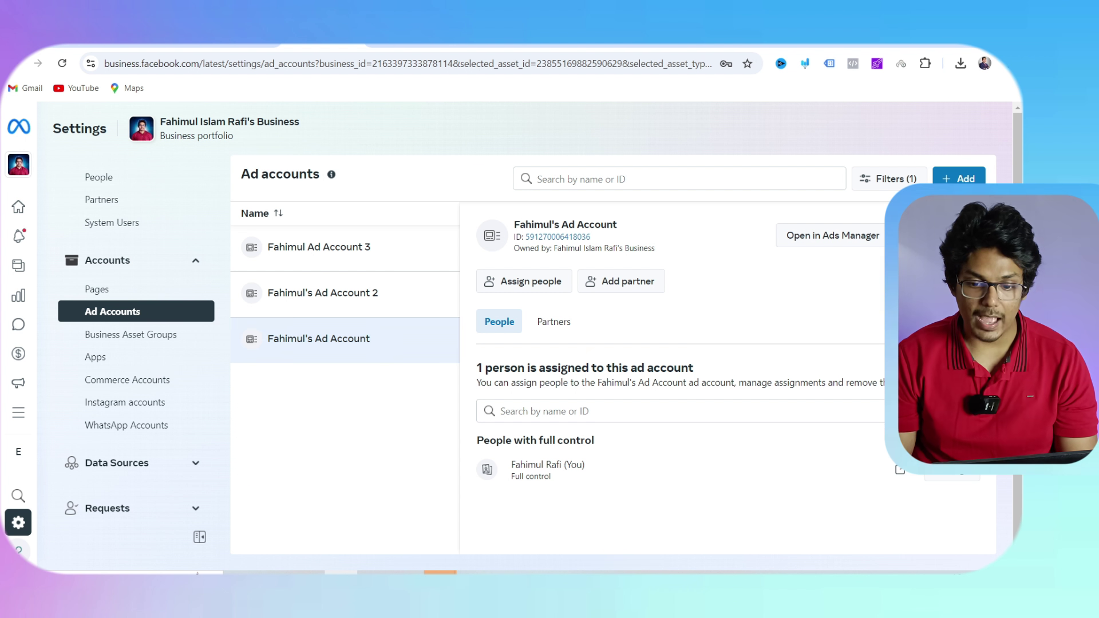
click(908, 236)
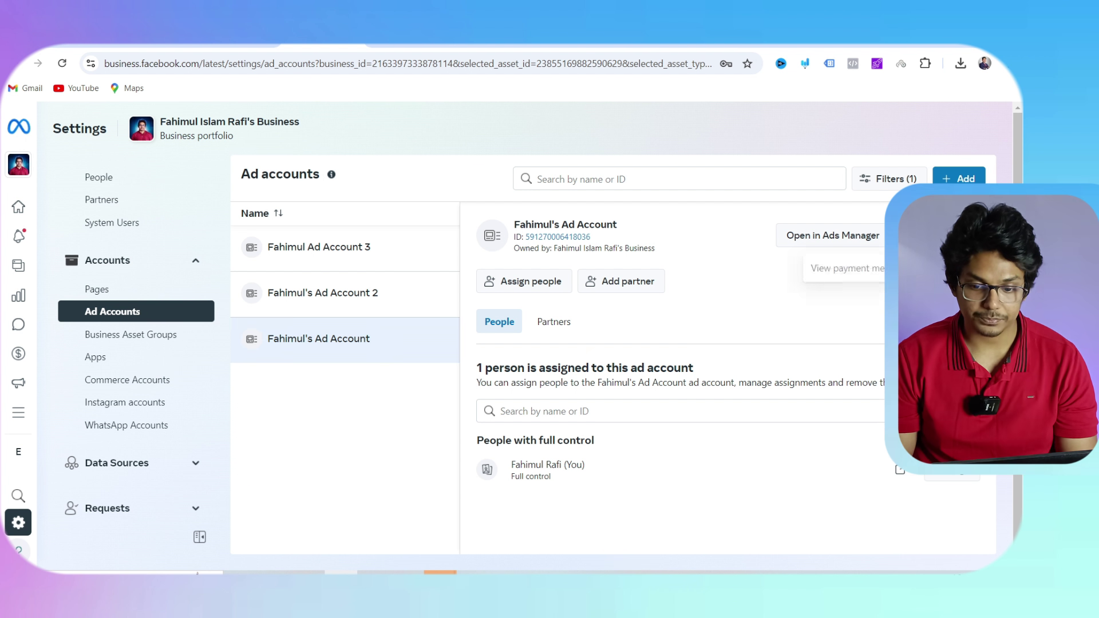
click(858, 271)
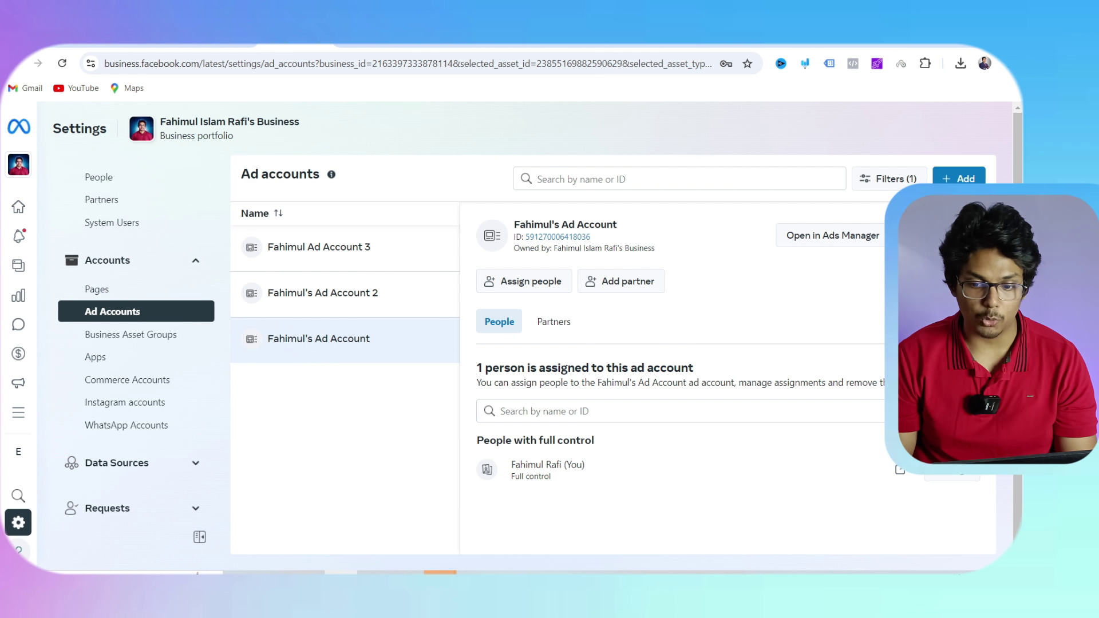
click(908, 236)
click(858, 270)
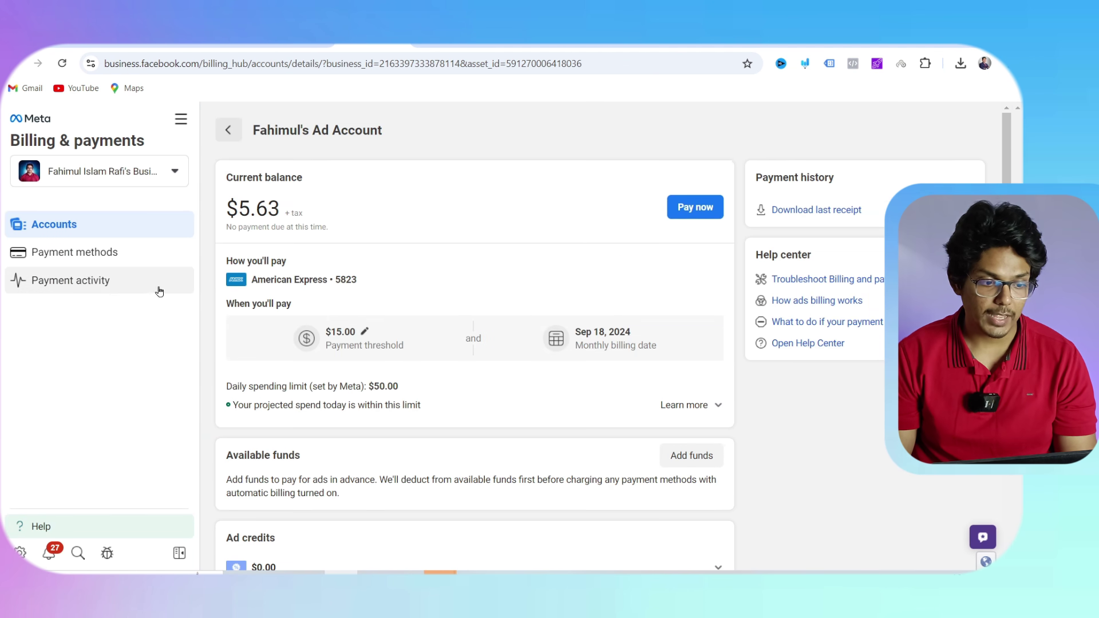
Examine the ad account's billing details, including its payment threshold, payment methods, account spending limit and payment activity.
scroll(380, 270, down, 3)
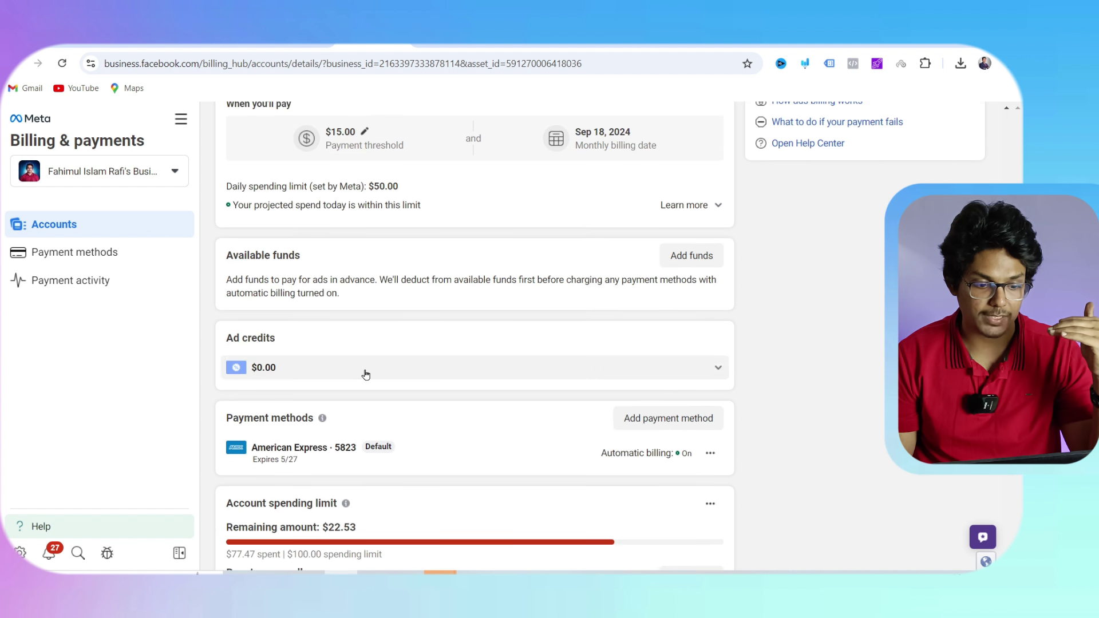
scroll(366, 374, down, 1)
scroll(556, 357, down, 4)
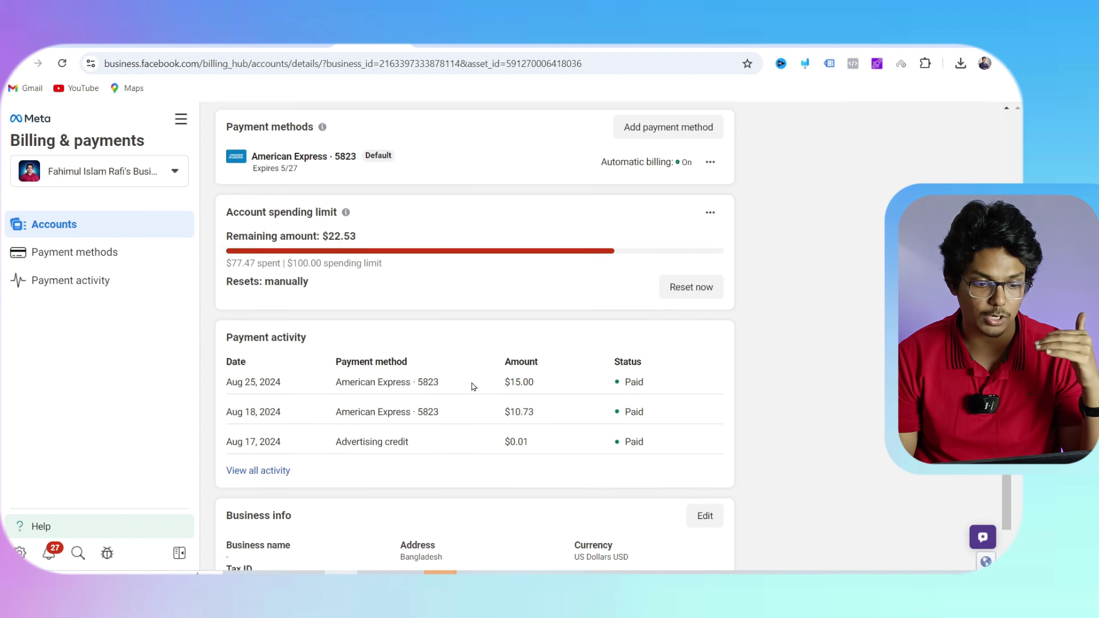
scroll(471, 383, down, 1)
scroll(354, 332, up, 9)
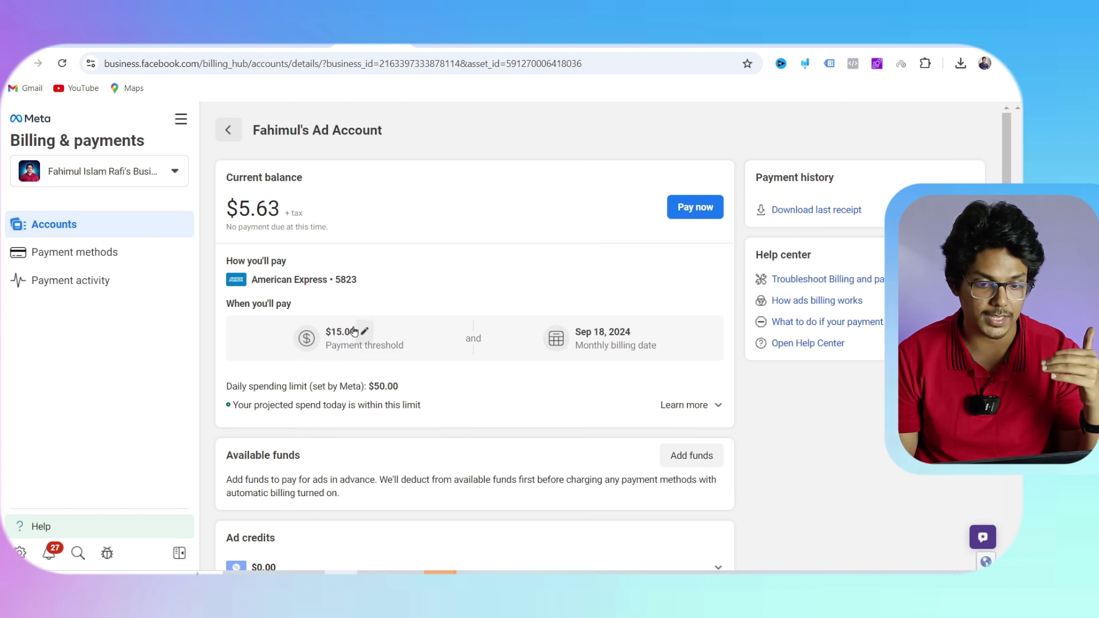
View the payment methods, and download the invoice for the Aug 25, 2024 transaction from the payment activity.
click(128, 252)
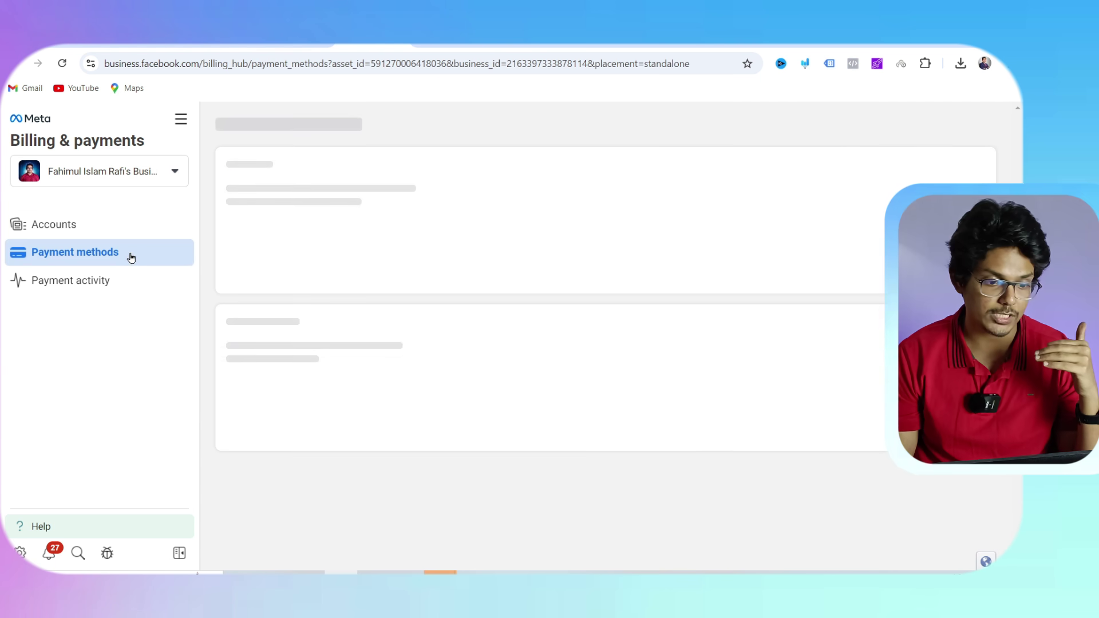
click(95, 280)
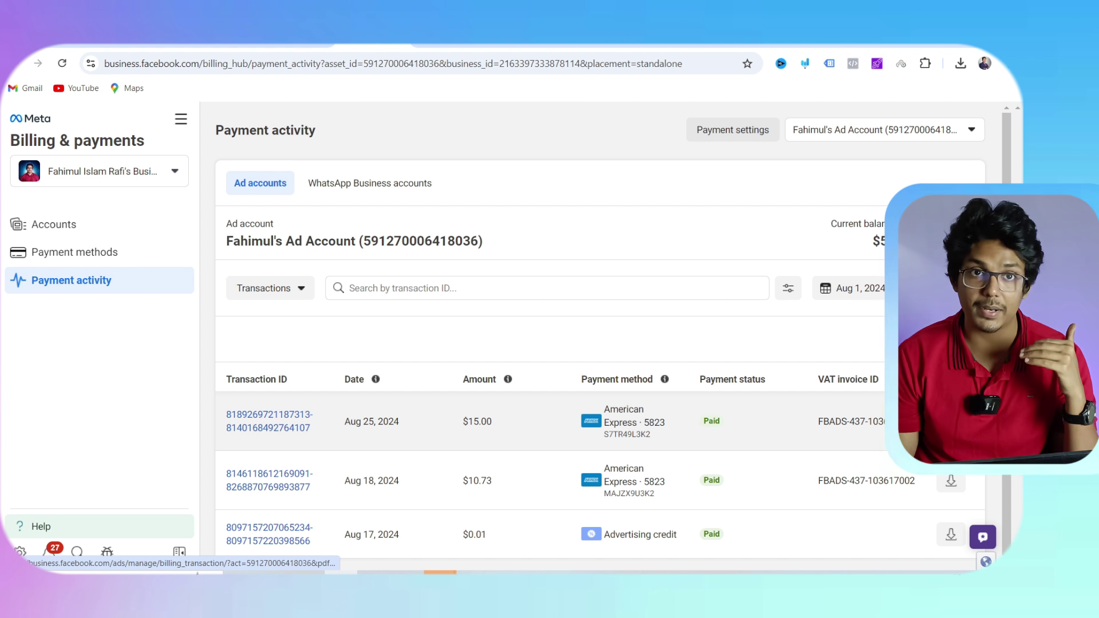
click(951, 421)
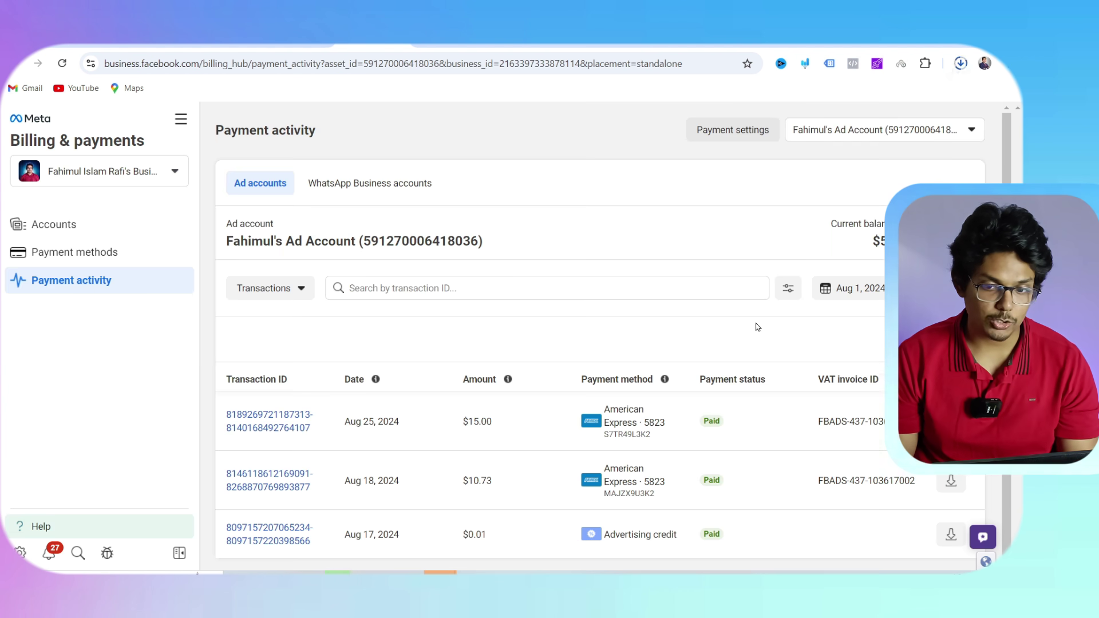
Open the downloaded transaction PDF from the Downloads folder and review the tax invoice's payment and campaign details.
click(960, 63)
click(950, 96)
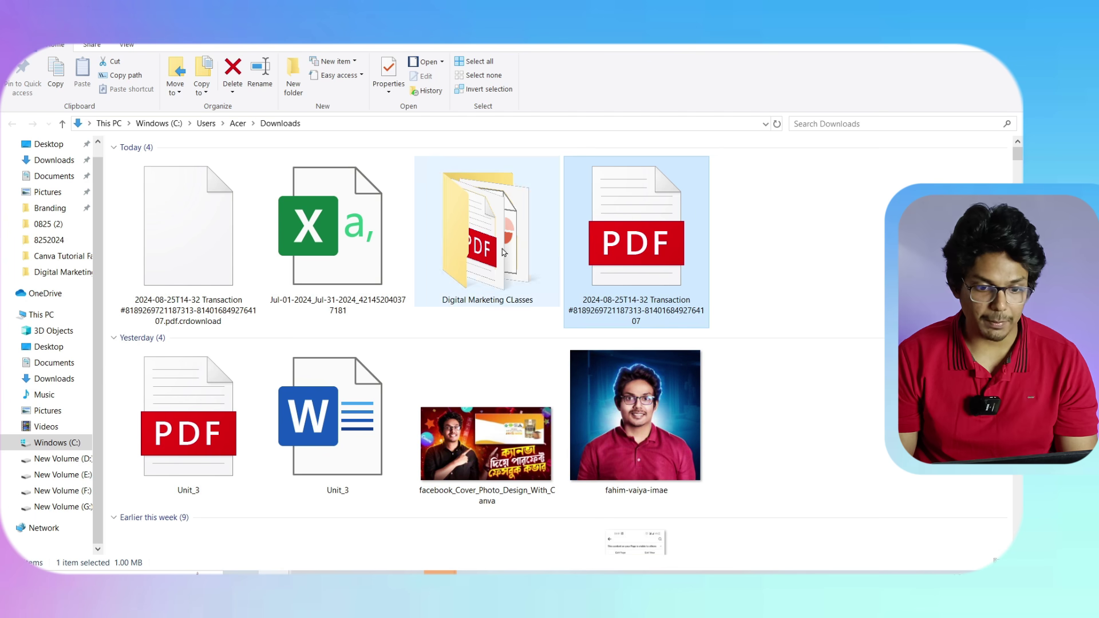
double_click(652, 235)
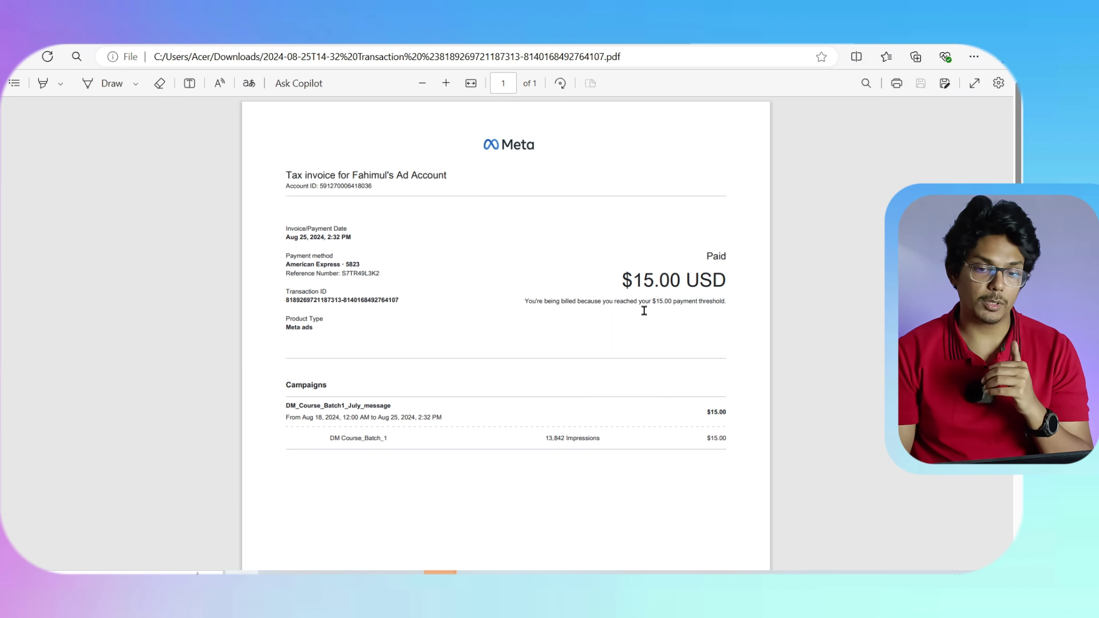
scroll(644, 310, down, 5)
scroll(519, 493, up, 5)
Return to Billing & payments in the browser and revisit the payment methods and accounts overviews.
click(342, 574)
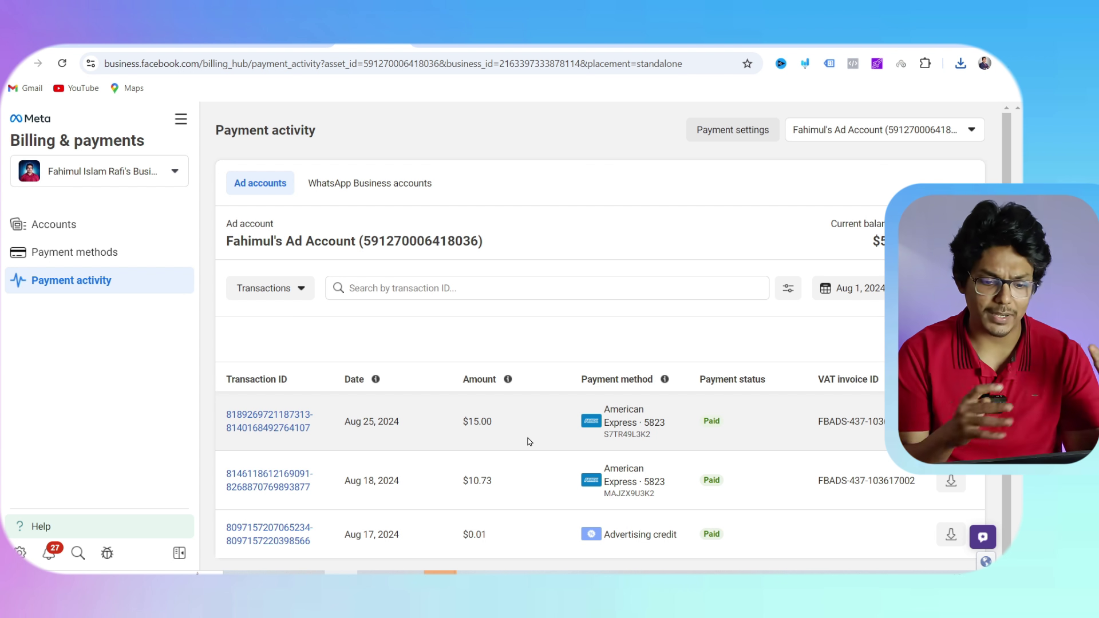
click(127, 256)
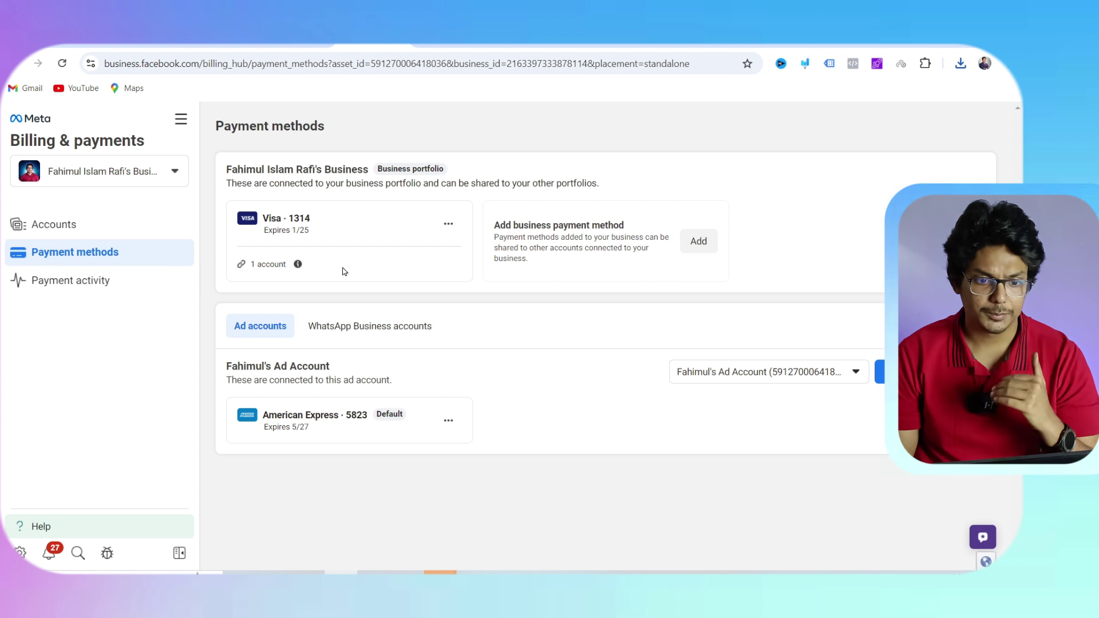
click(157, 232)
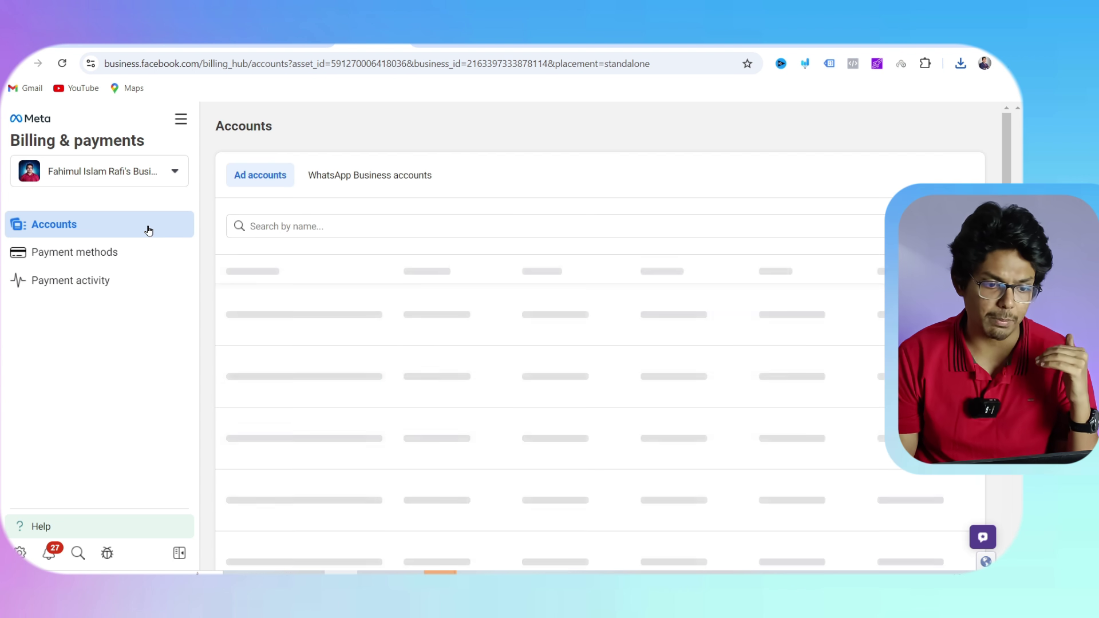
In the crash course topic sheet, mark the billing, payments and account settings topic as discussed.
click(295, 37)
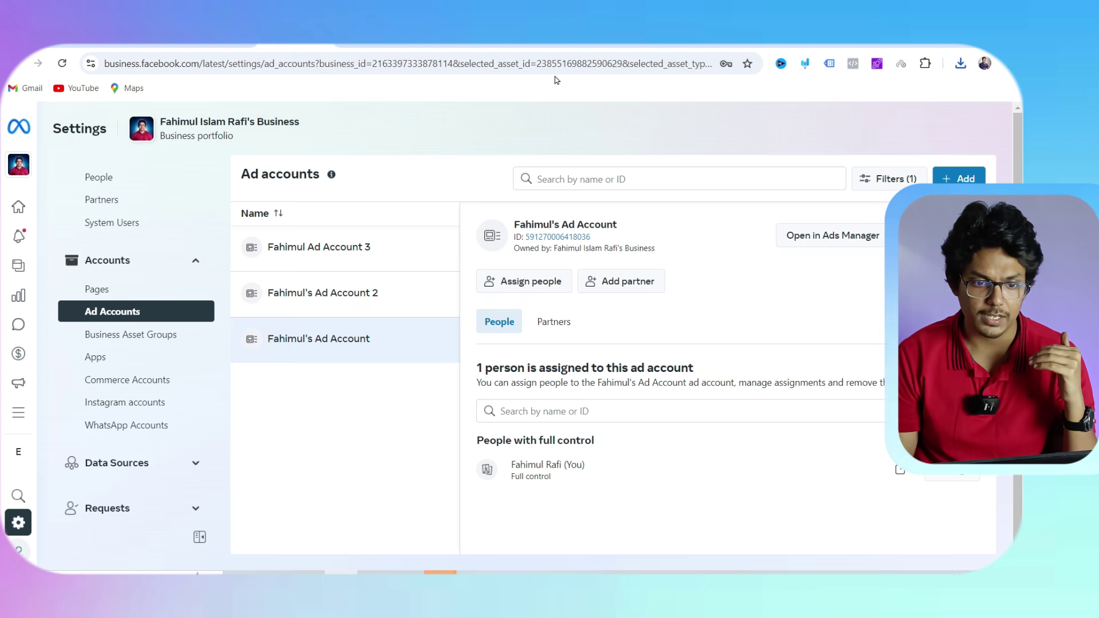
click(527, 43)
click(705, 441)
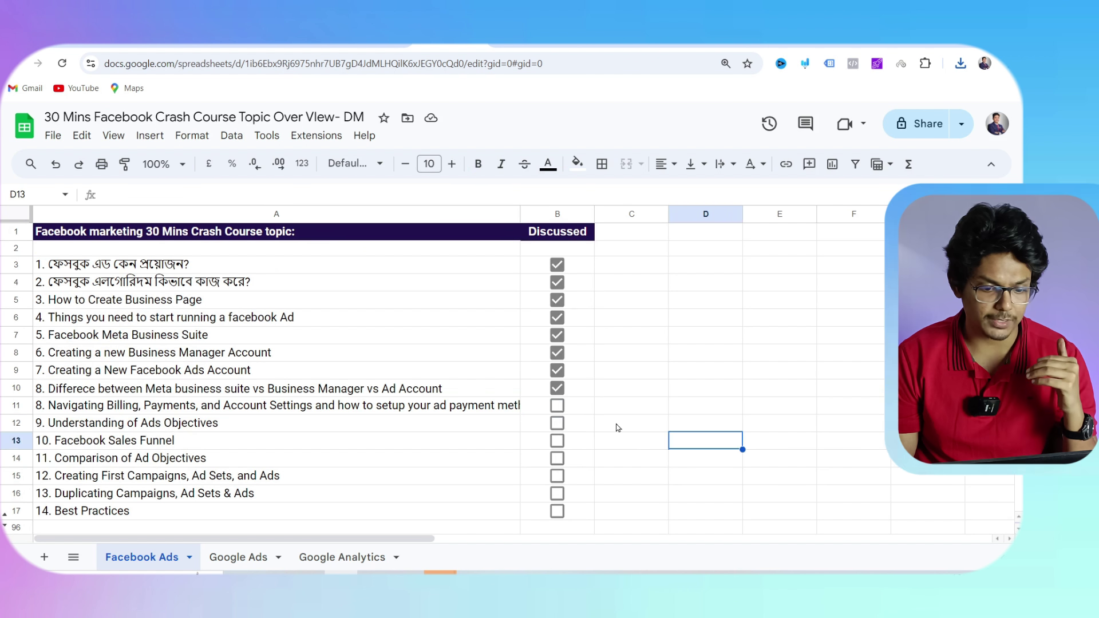
click(557, 406)
click(373, 430)
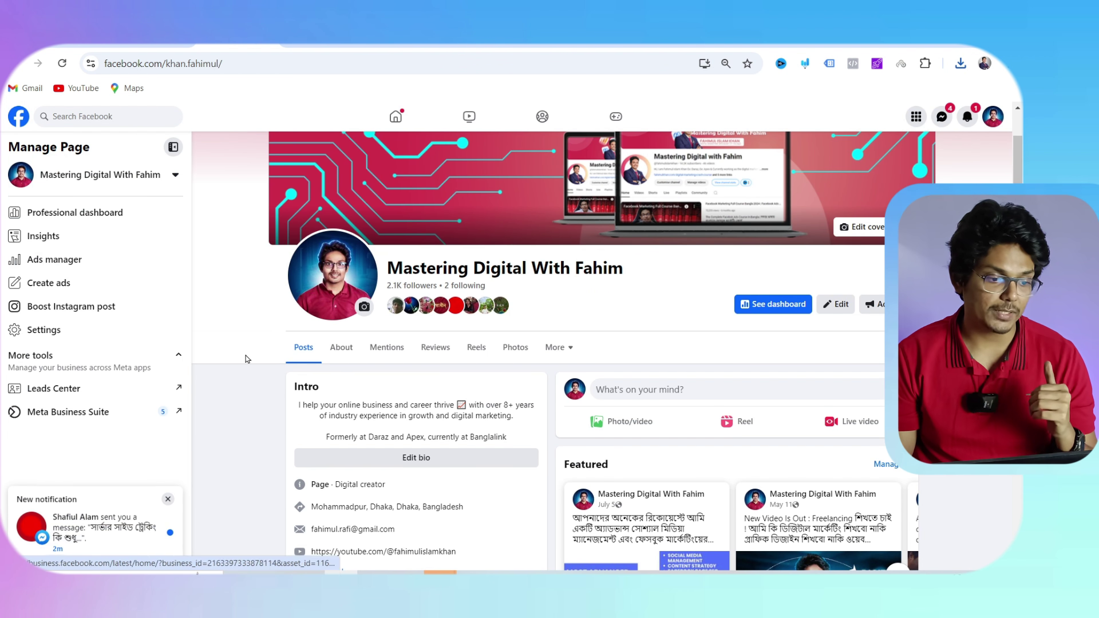
Open Ads Manager from the Mastering Digital page's management options, and load the Facebook home page in the business settings' place.
click(85, 264)
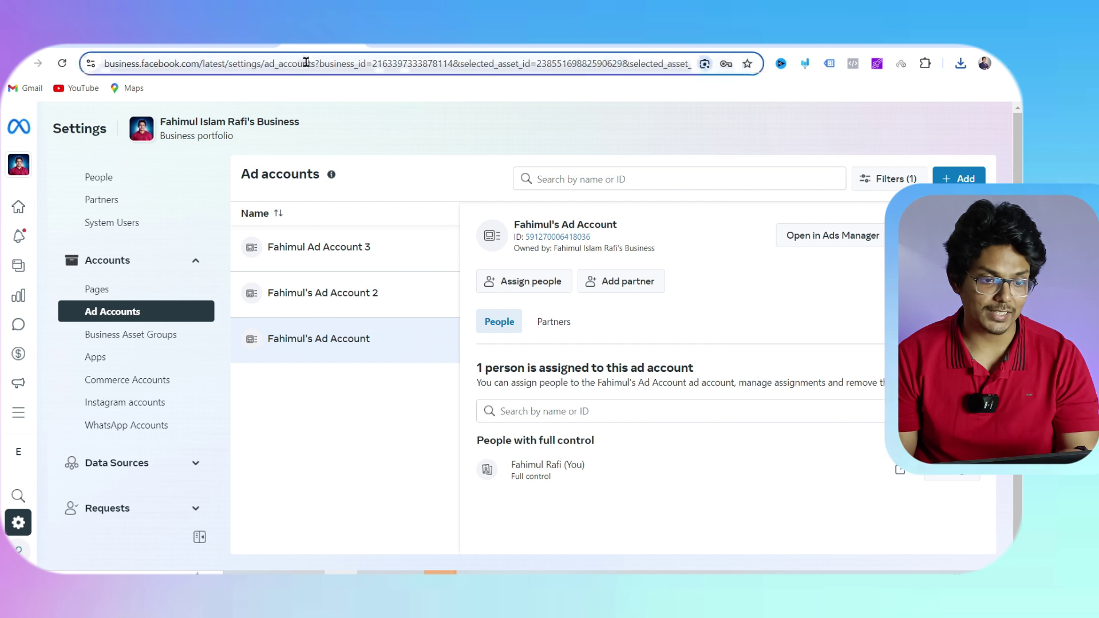
click(307, 64)
text(face)
key(Return)
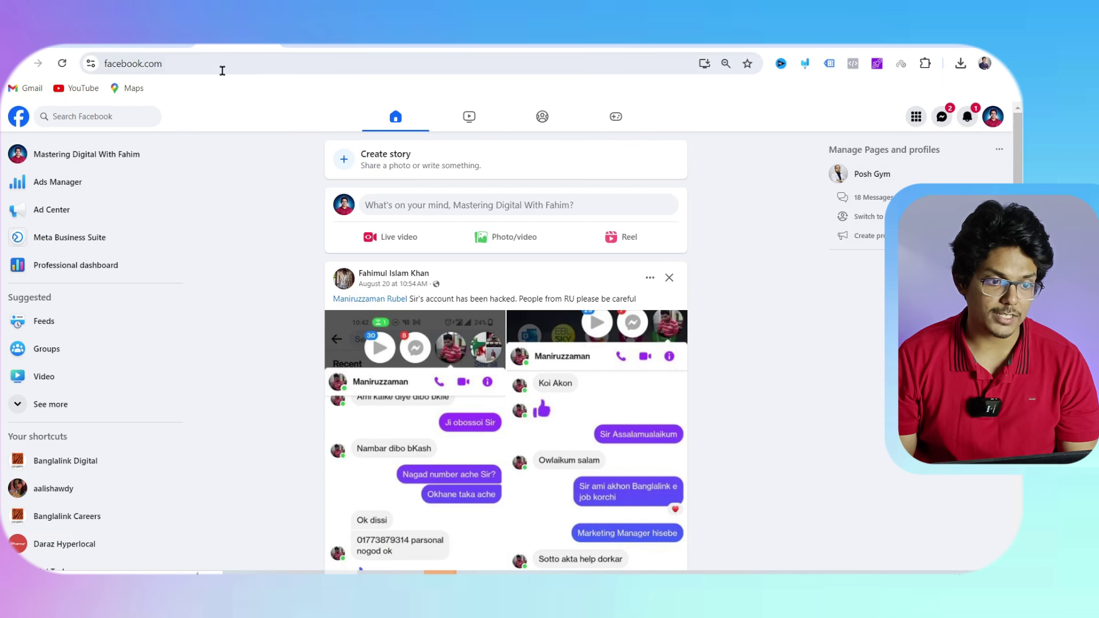
click(285, 66)
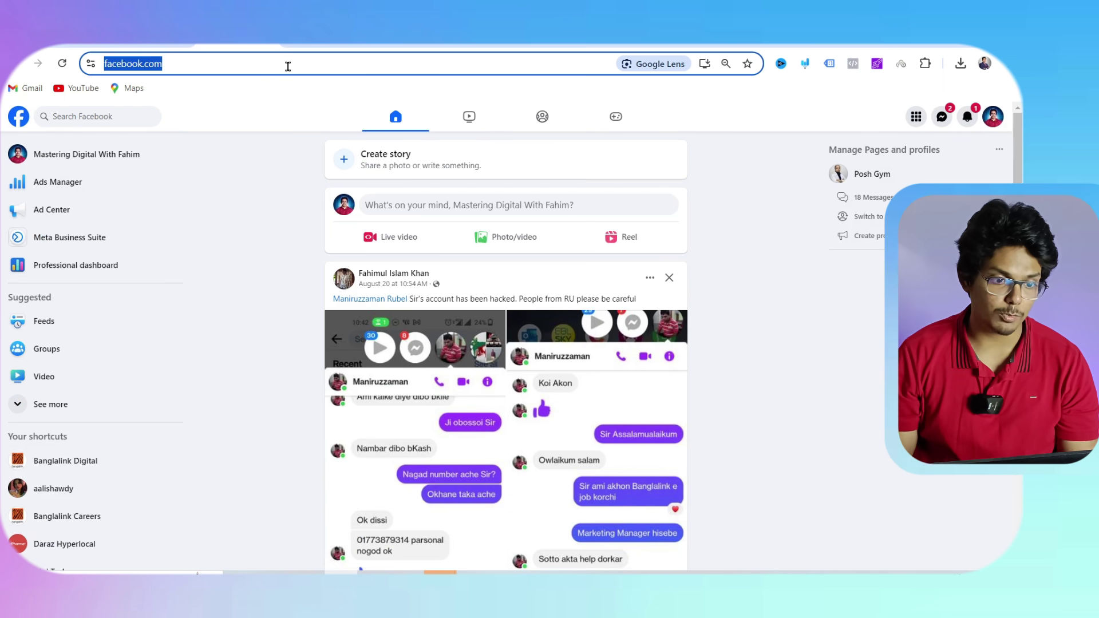
click(288, 66)
key(Return)
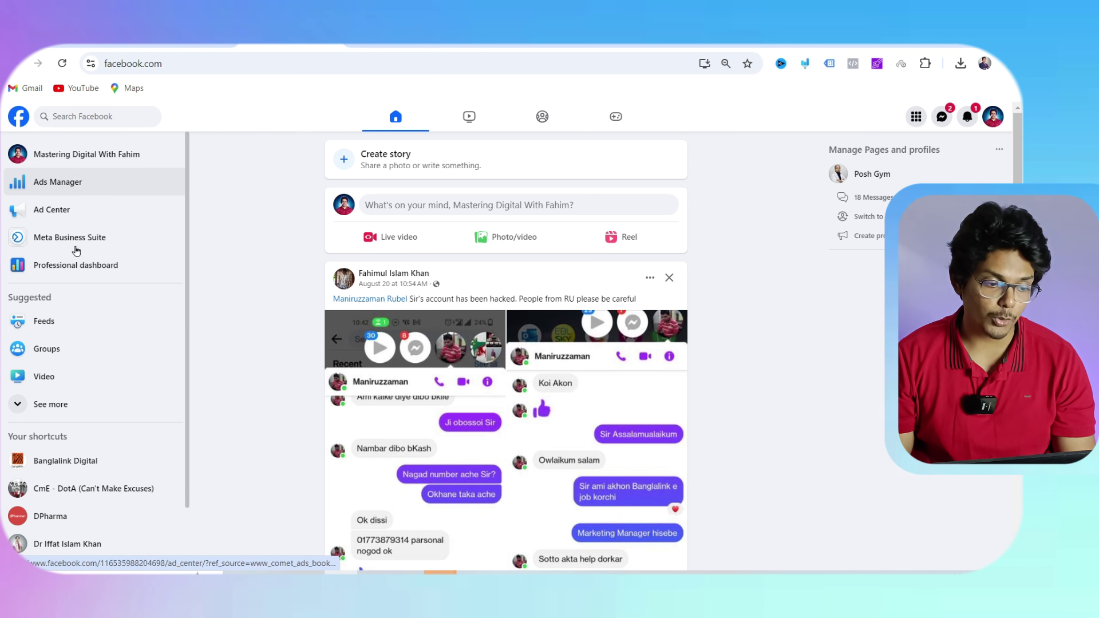
Expand the Facebook home page's list of shortcuts and look through it to locate Ads Manager.
click(70, 406)
scroll(101, 395, down, 4)
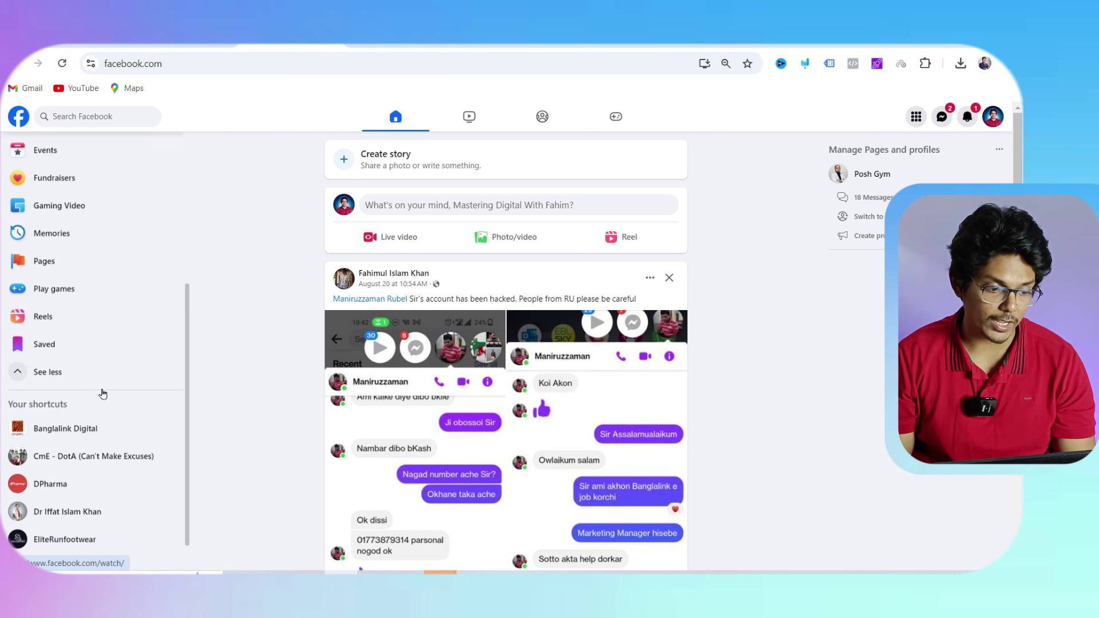
scroll(102, 393, up, 4)
scroll(102, 394, up, 1)
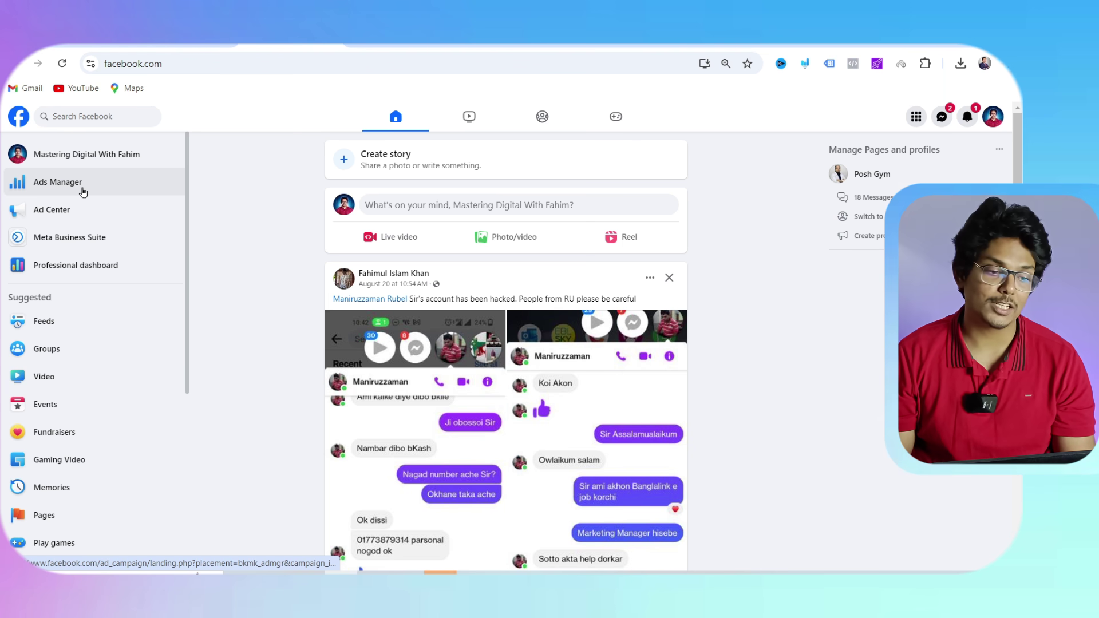
Open the Campaigns table in Ads Manager and switch to Ad Account 2 of the owner's business portfolio.
click(83, 192)
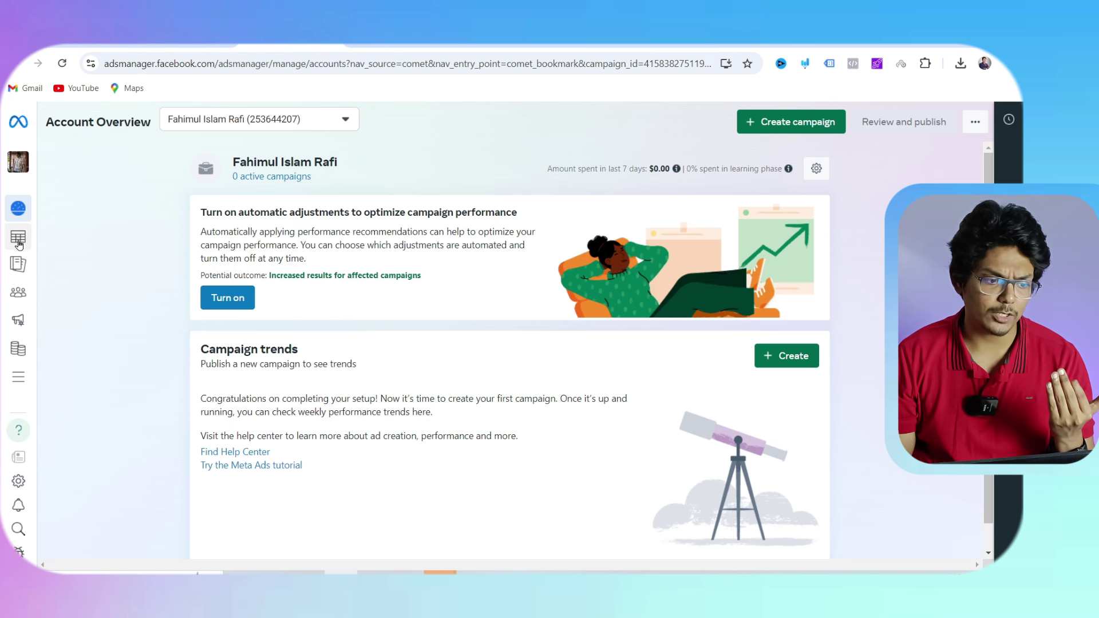
click(38, 244)
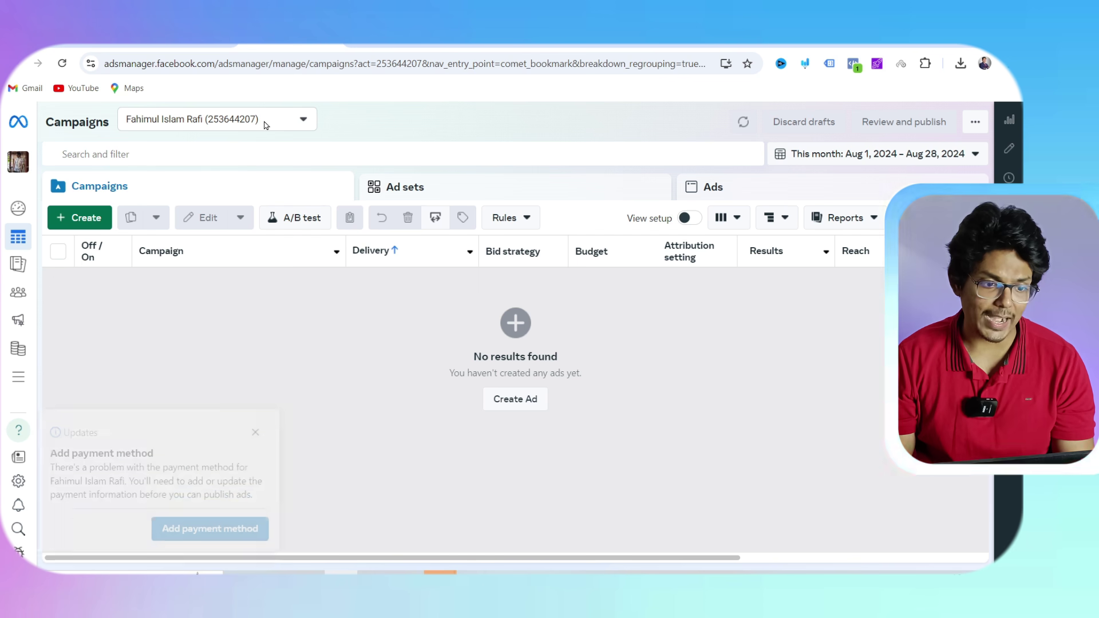
click(263, 121)
click(214, 219)
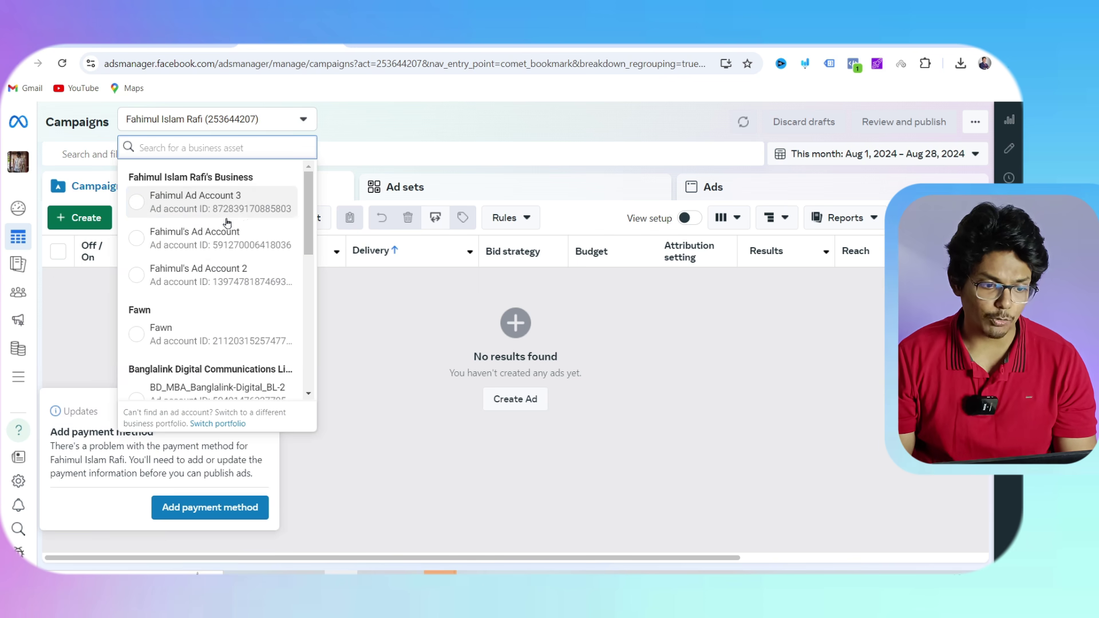
click(253, 282)
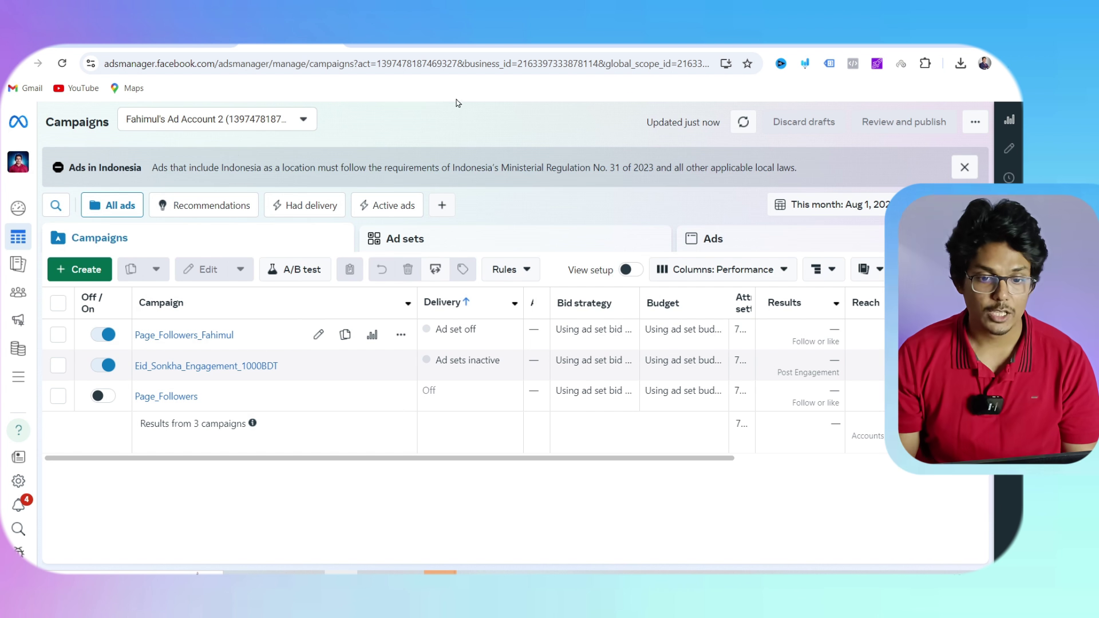
Load the Facebook home page in a new browser tab, switch to the owner's personal profile, and expand its list of shortcuts.
key(ctrl+t)
text(face)
key(Return)
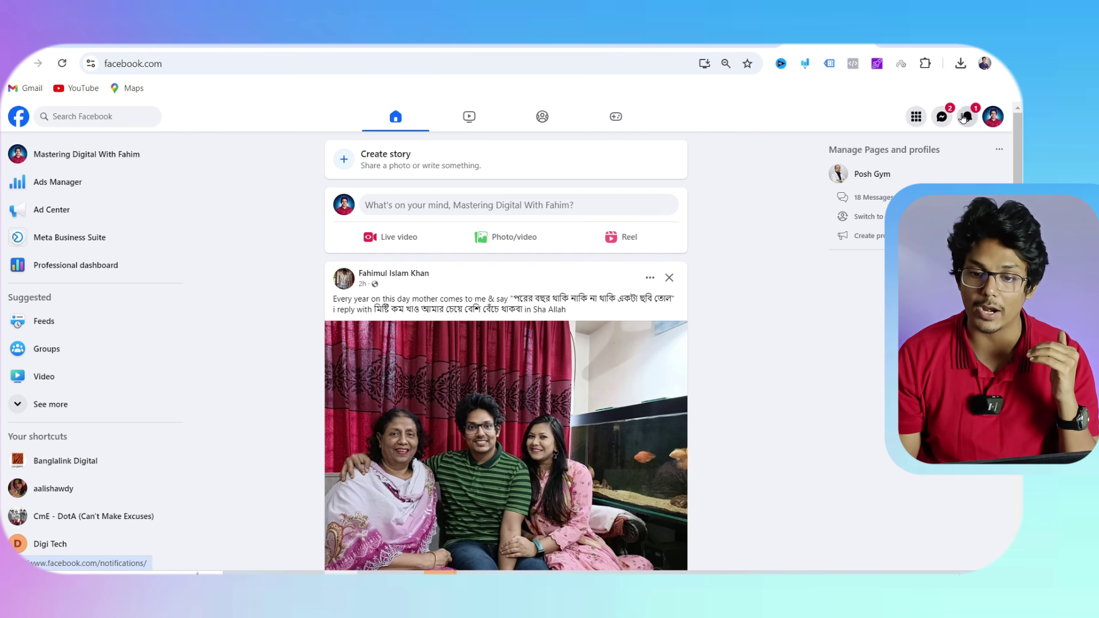
click(988, 119)
click(869, 186)
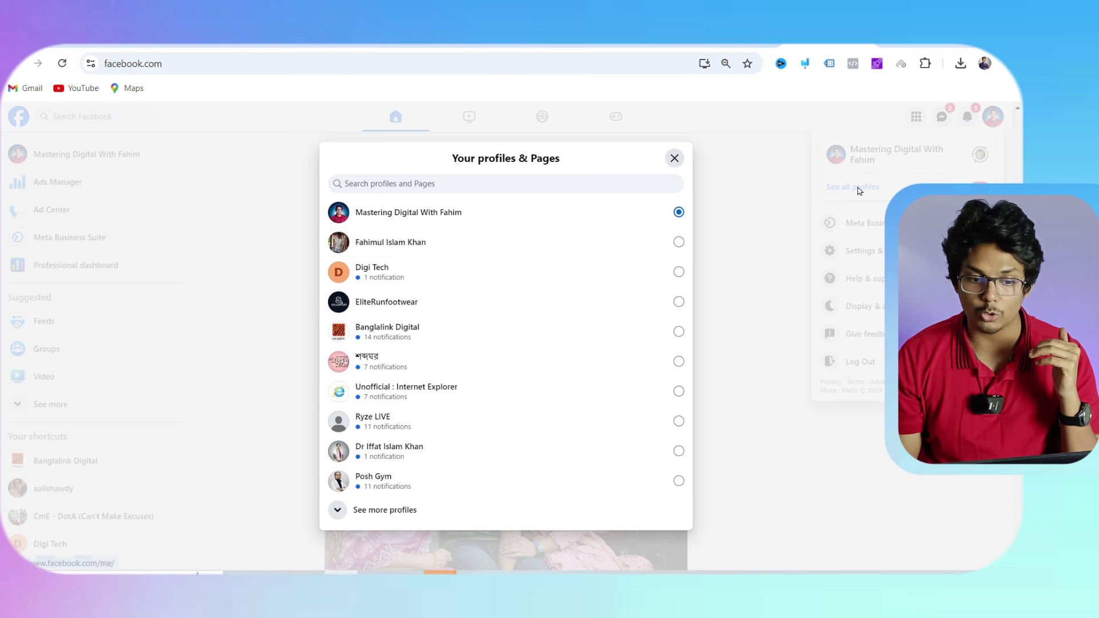
click(477, 246)
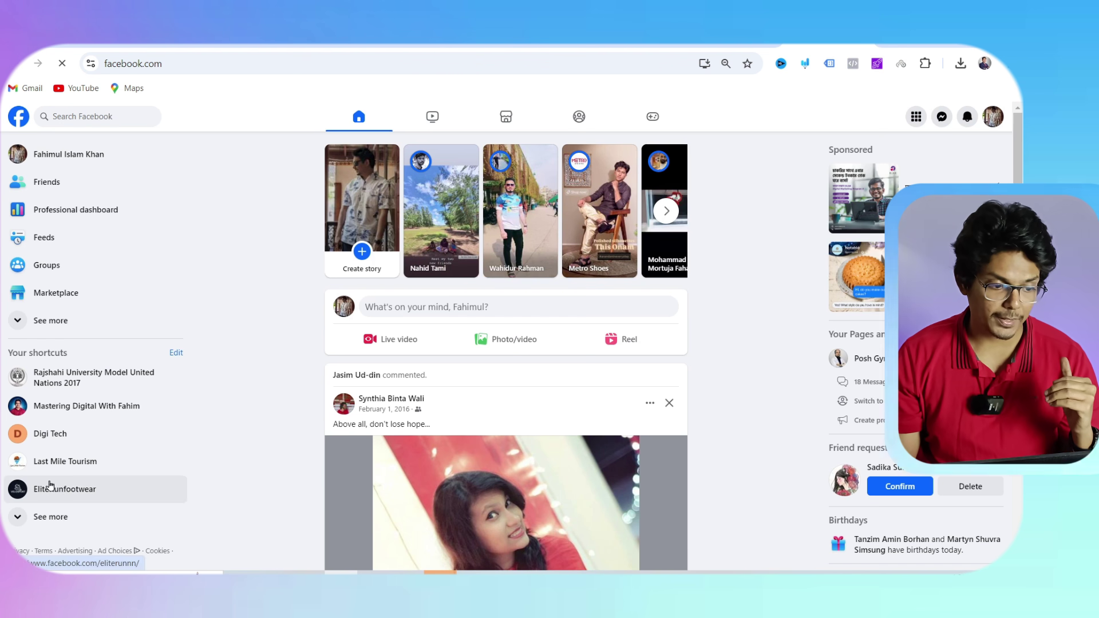
click(54, 322)
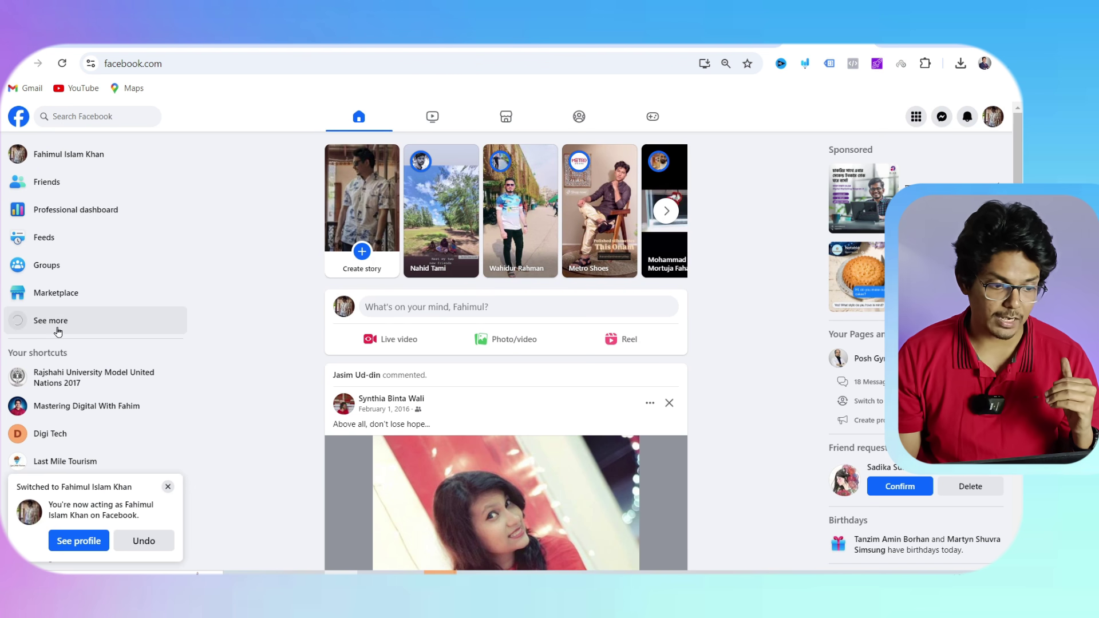
Open the personal profile's Settings & privacy page and go from it to the Meta Accounts Center.
click(994, 119)
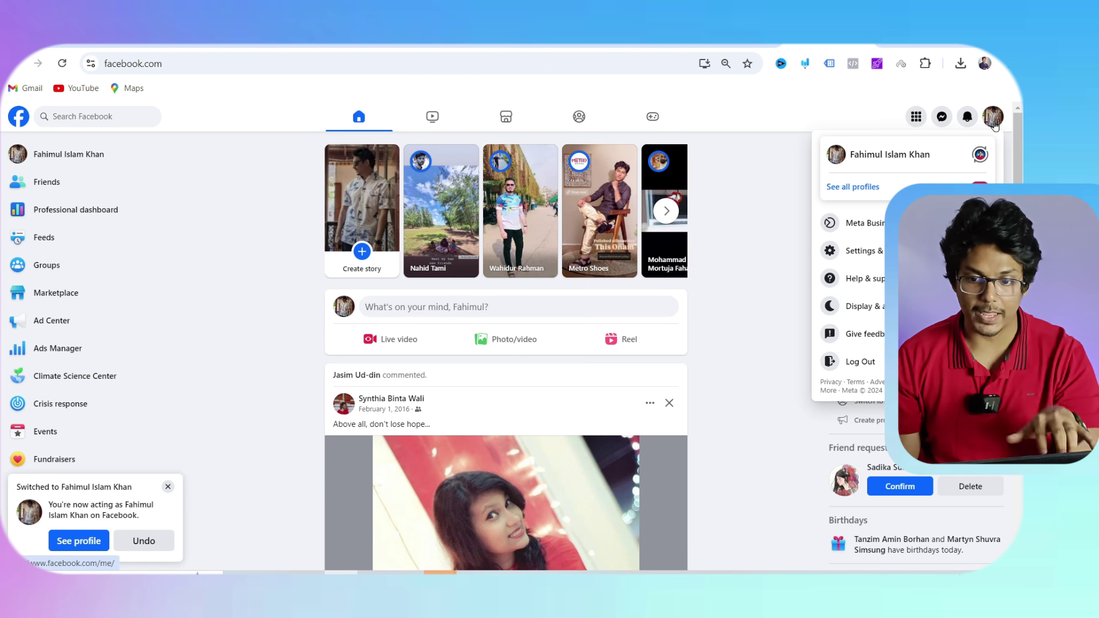
click(871, 256)
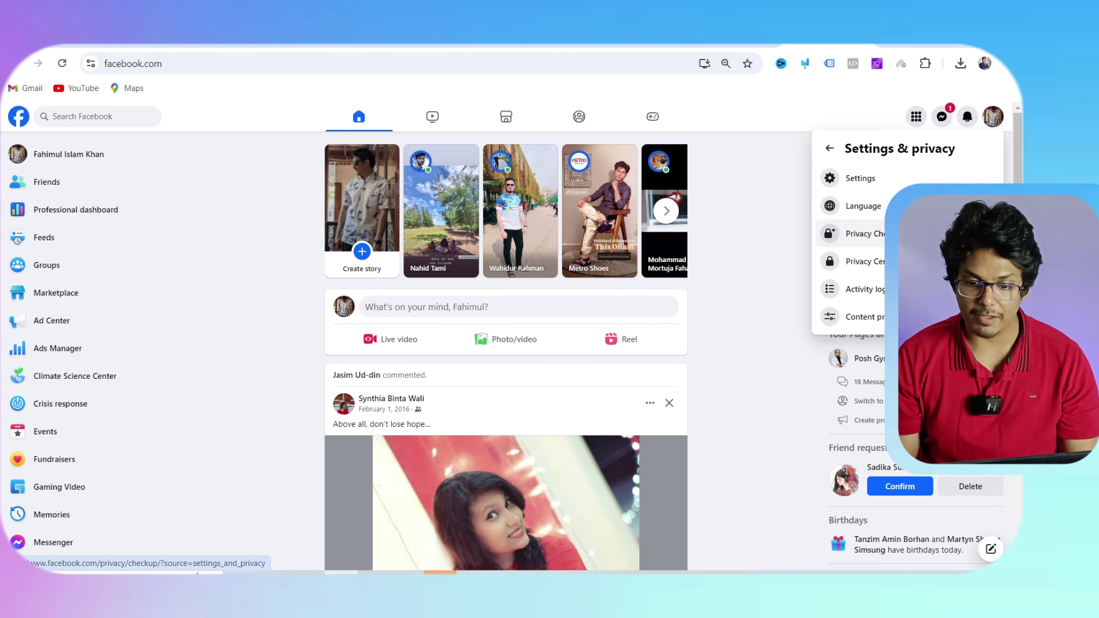
click(879, 182)
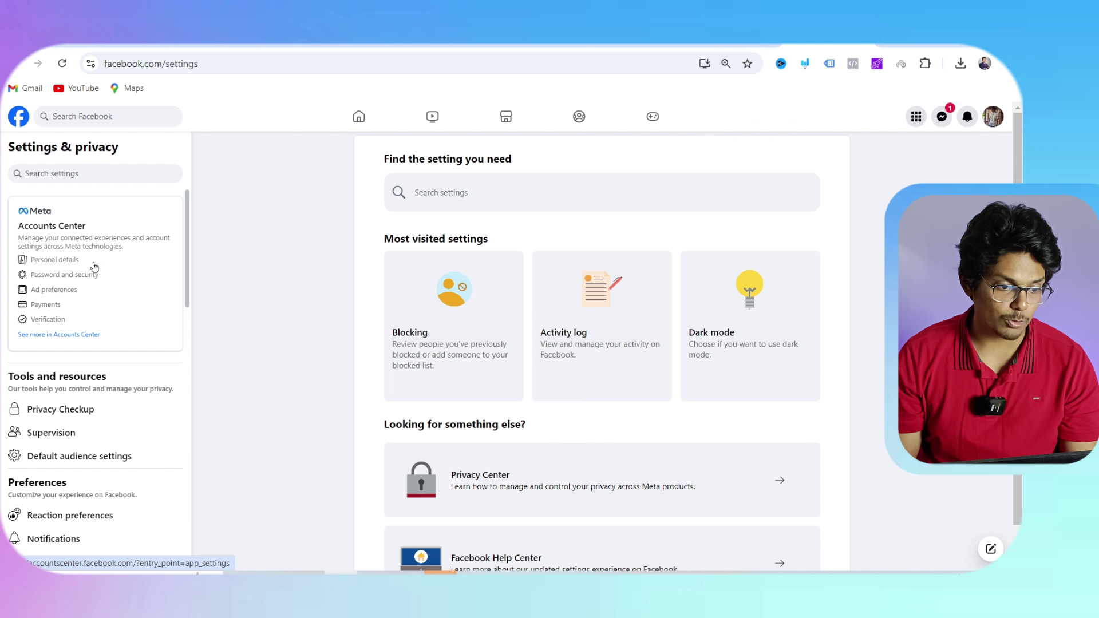
scroll(93, 422, down, 1)
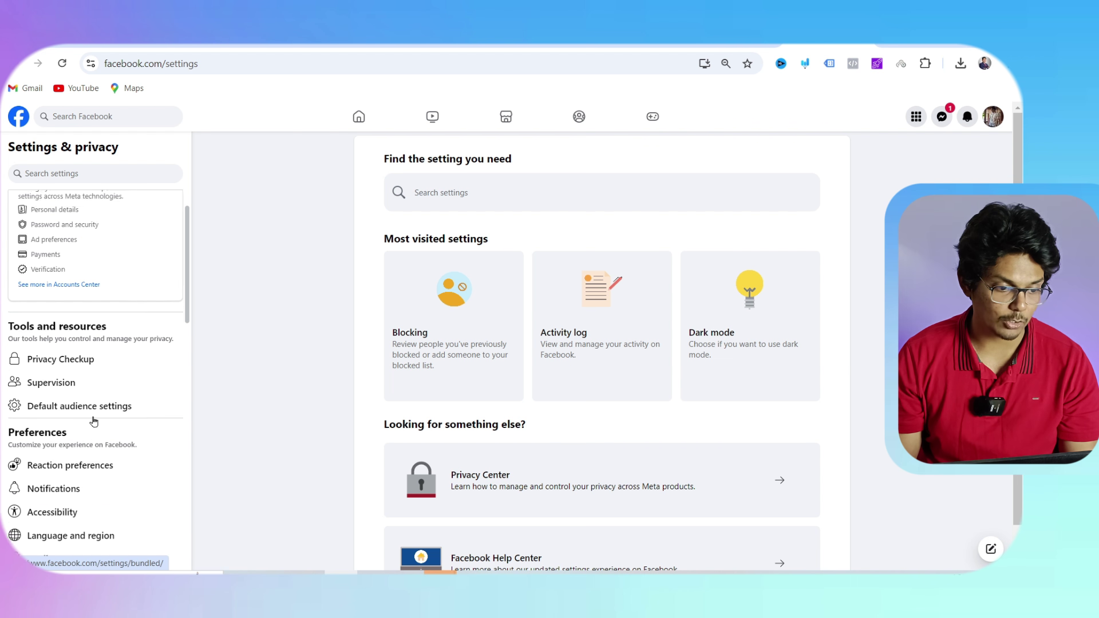
scroll(122, 294, up, 1)
click(116, 277)
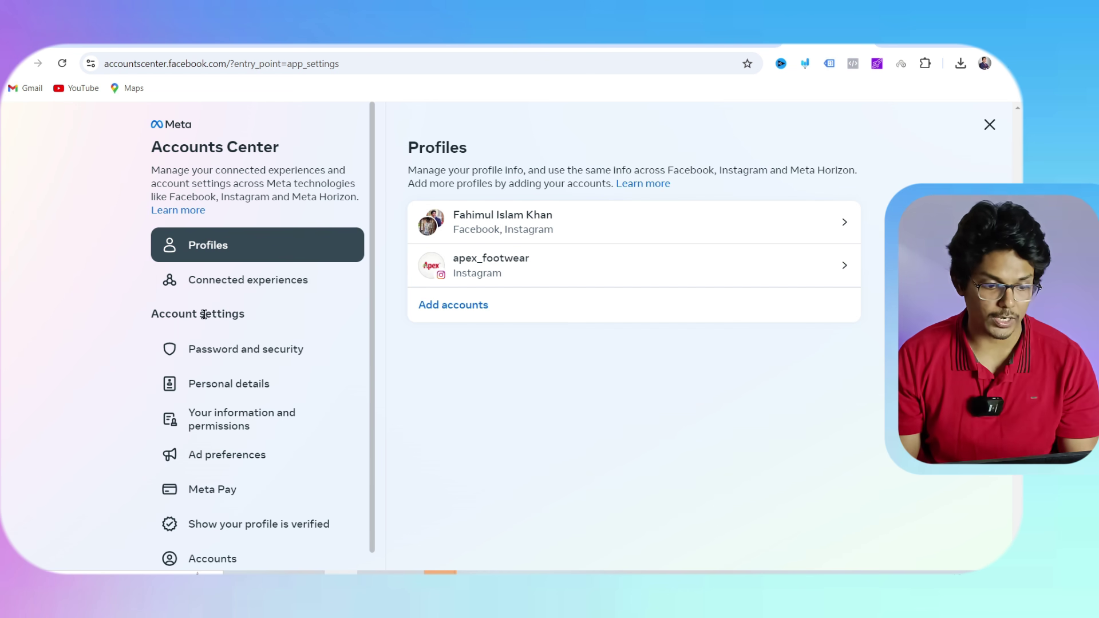
Look through the Accounts Center's Your information and permissions, Password and security, and Personal details pages.
scroll(286, 381, down, 1)
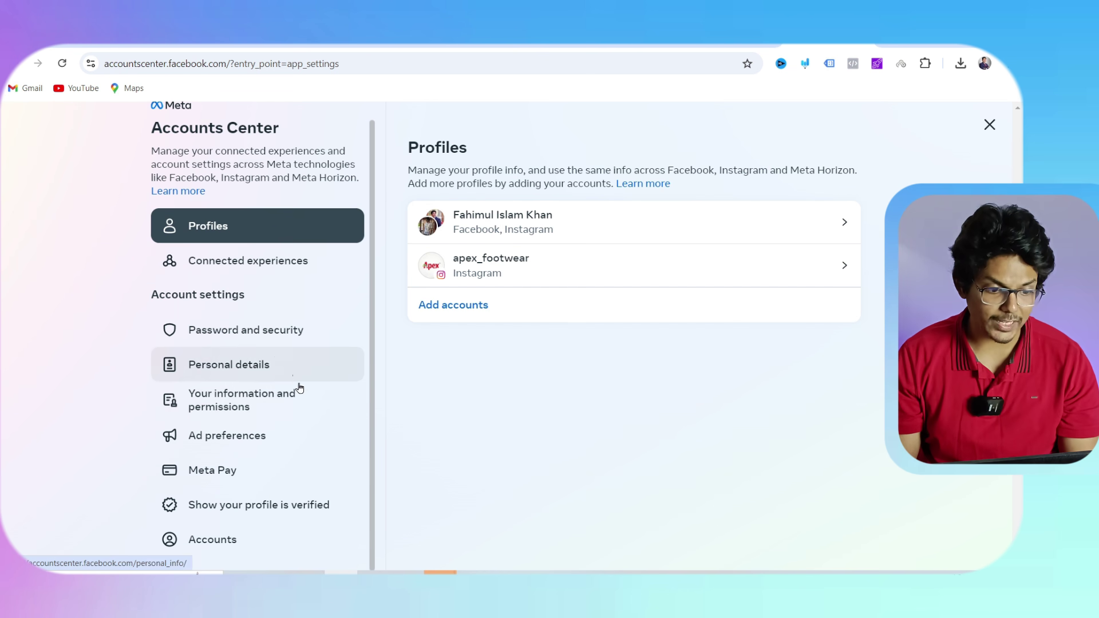
click(256, 406)
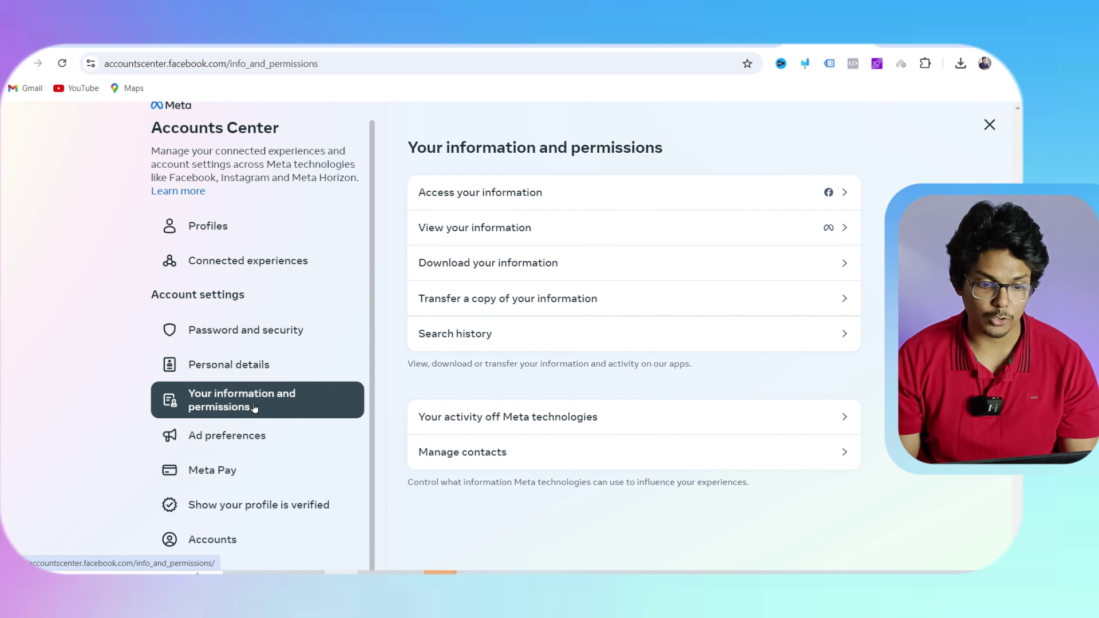
click(255, 336)
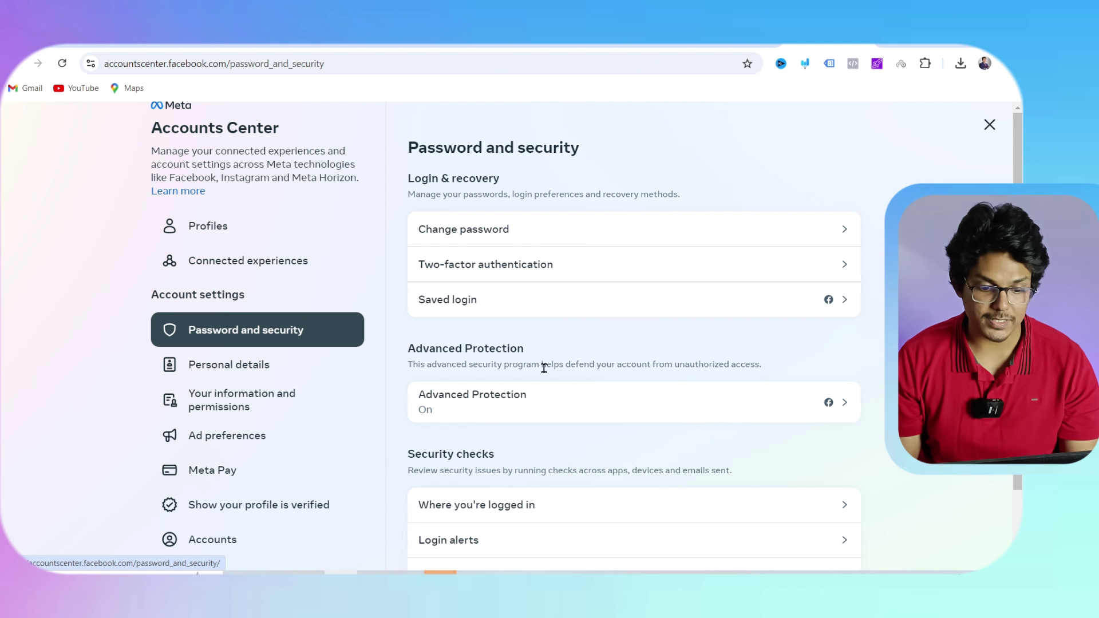
scroll(546, 366, down, 2)
scroll(548, 387, up, 2)
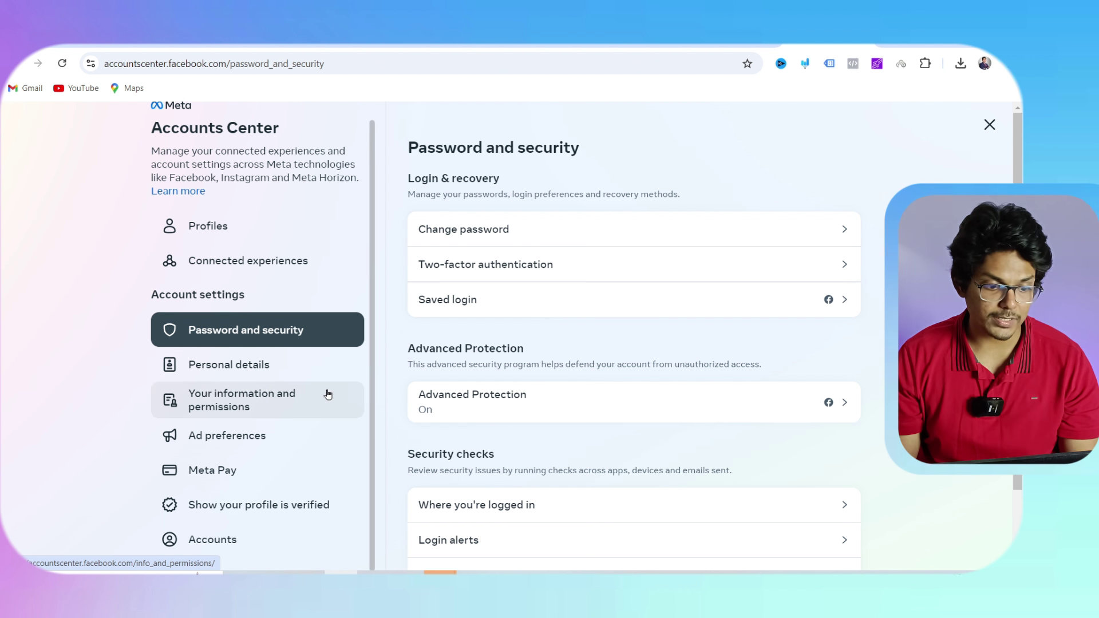
click(279, 371)
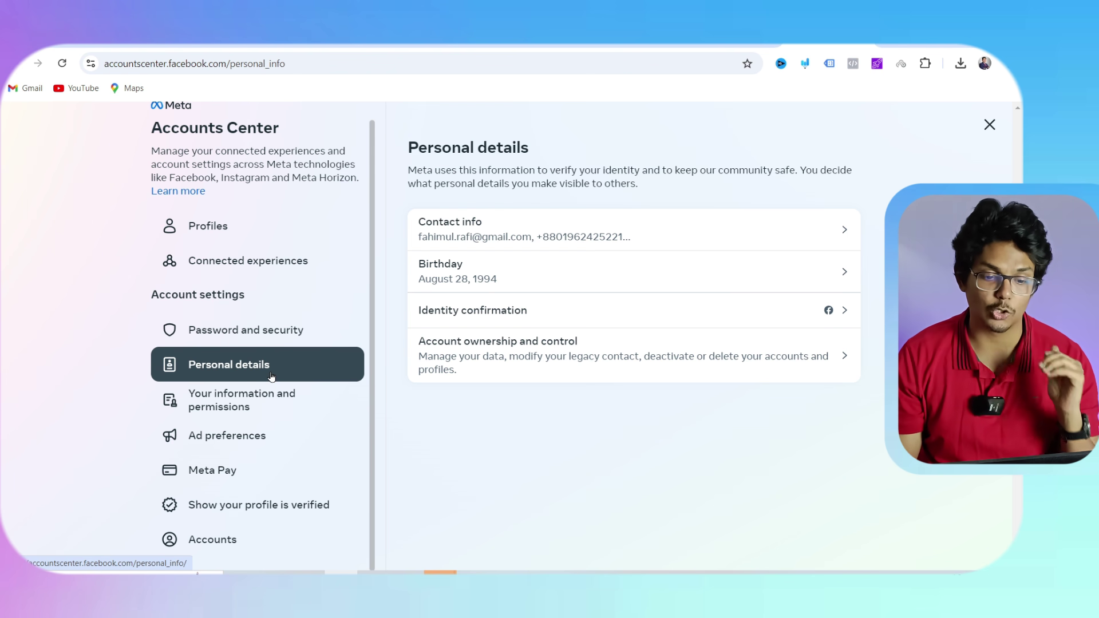
Review the identity confirmation status from the personal details, and start confirming the identity with Protect your account as the reason.
click(522, 315)
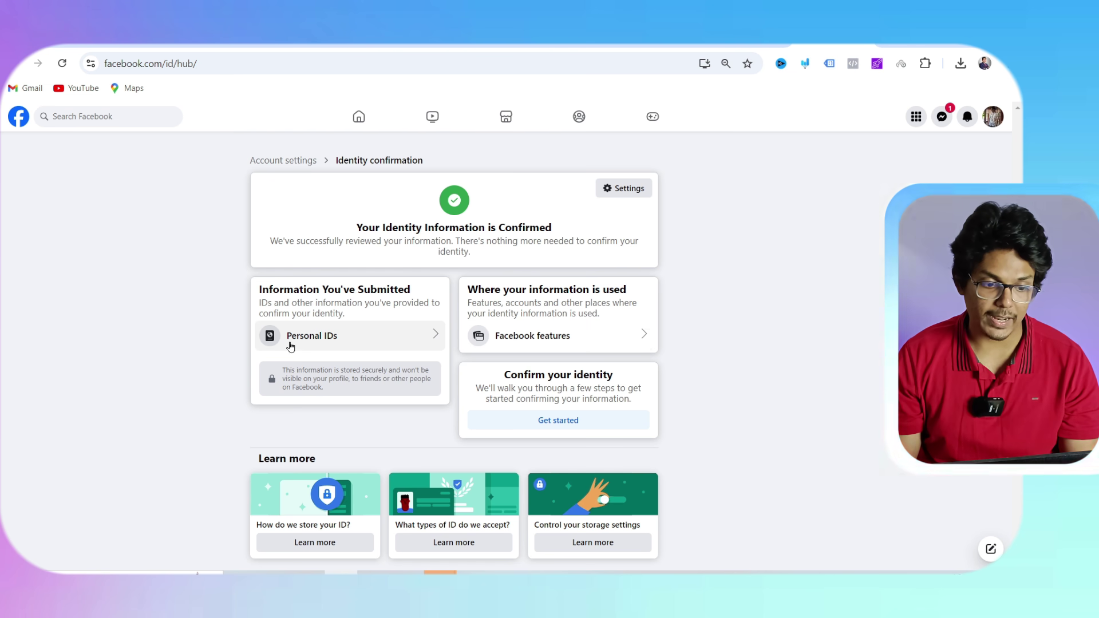
drag(357, 228, 528, 229)
click(530, 229)
double_click(530, 230)
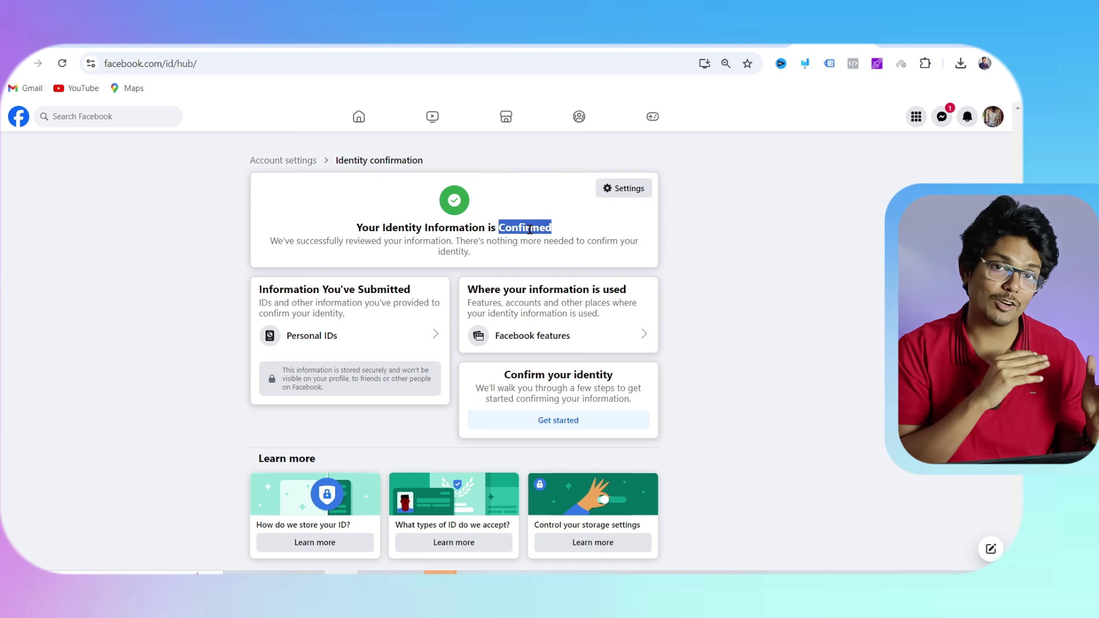
click(442, 235)
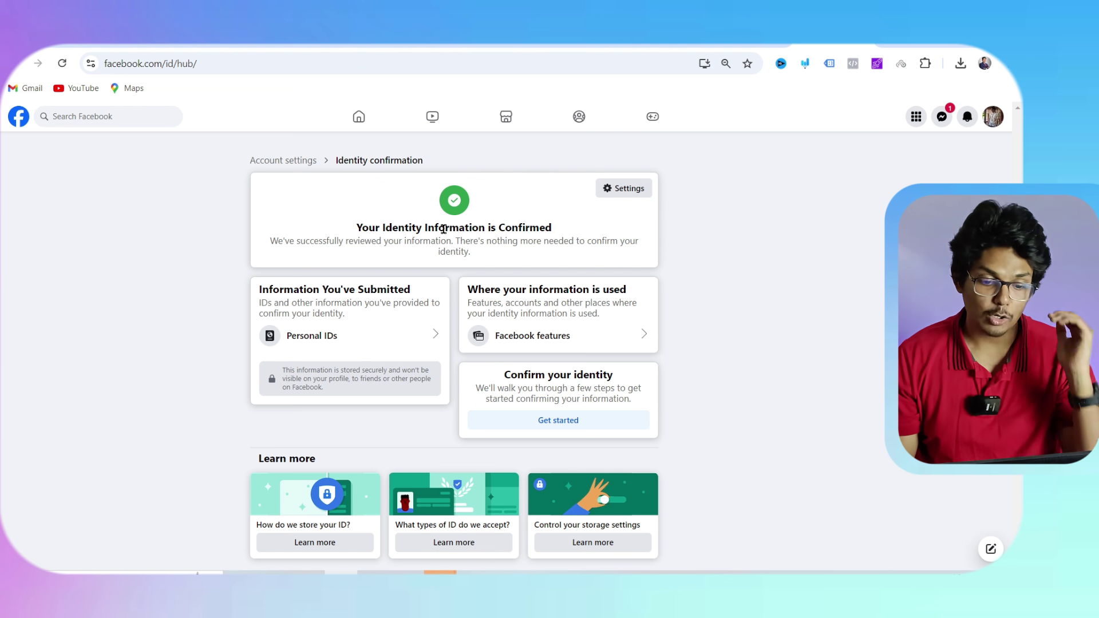
click(555, 425)
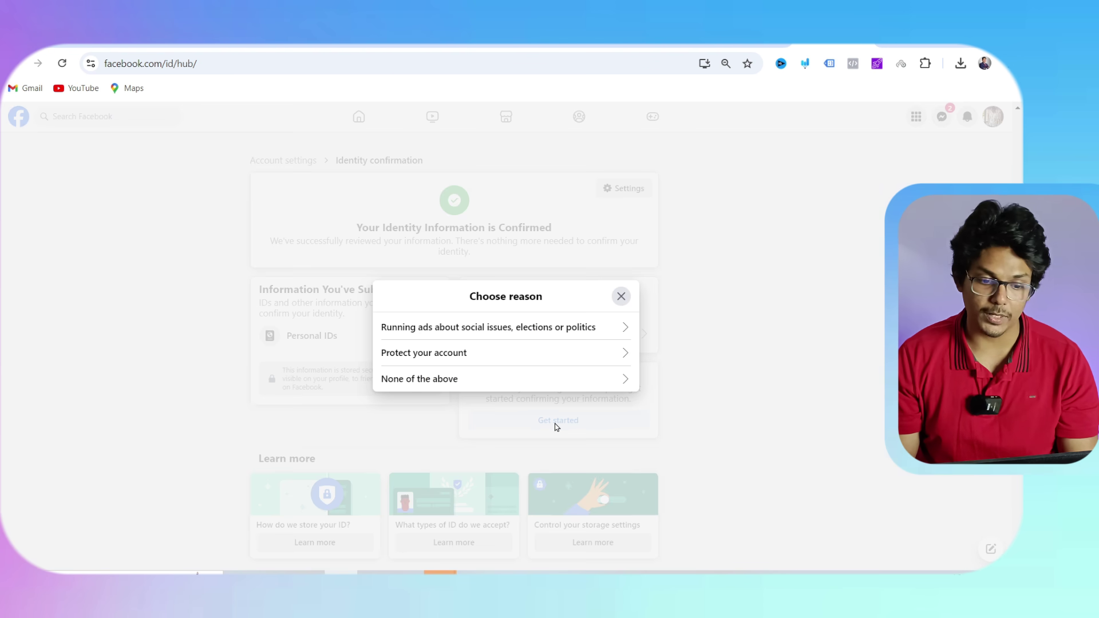
click(429, 354)
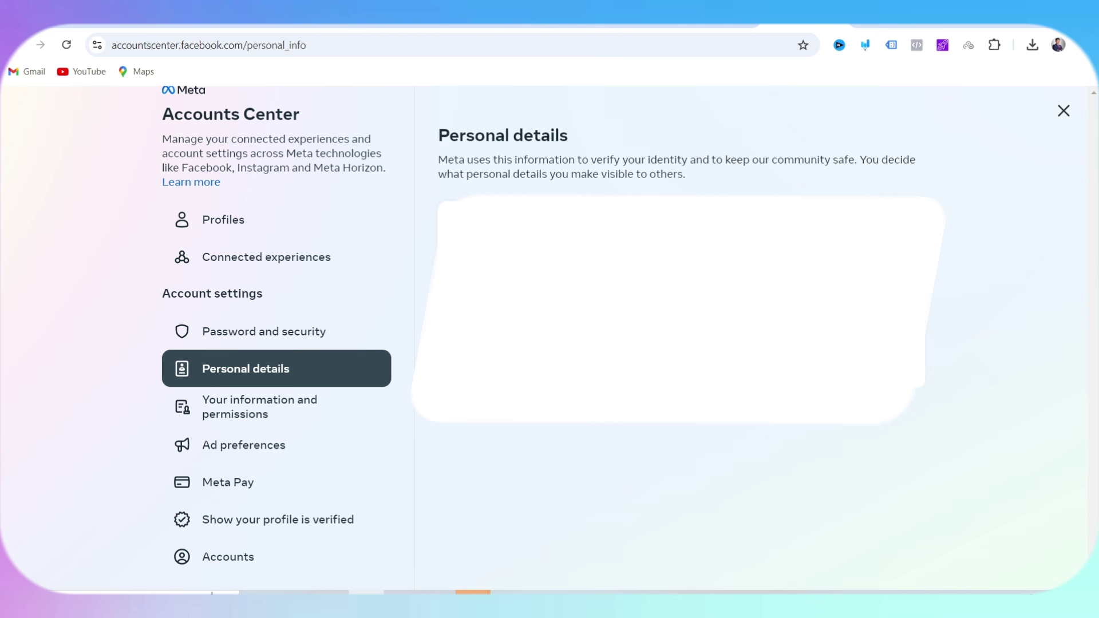
Reopen identity confirmation and go through it for running ads about social issues, elections or politics, with Bangladesh as the country.
click(609, 268)
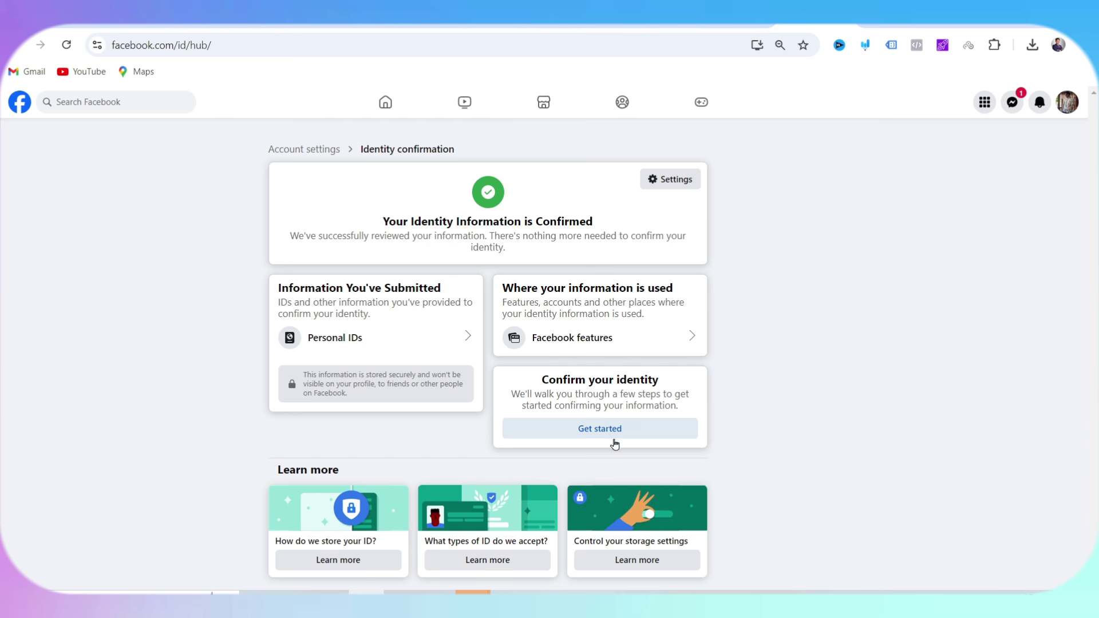
click(611, 435)
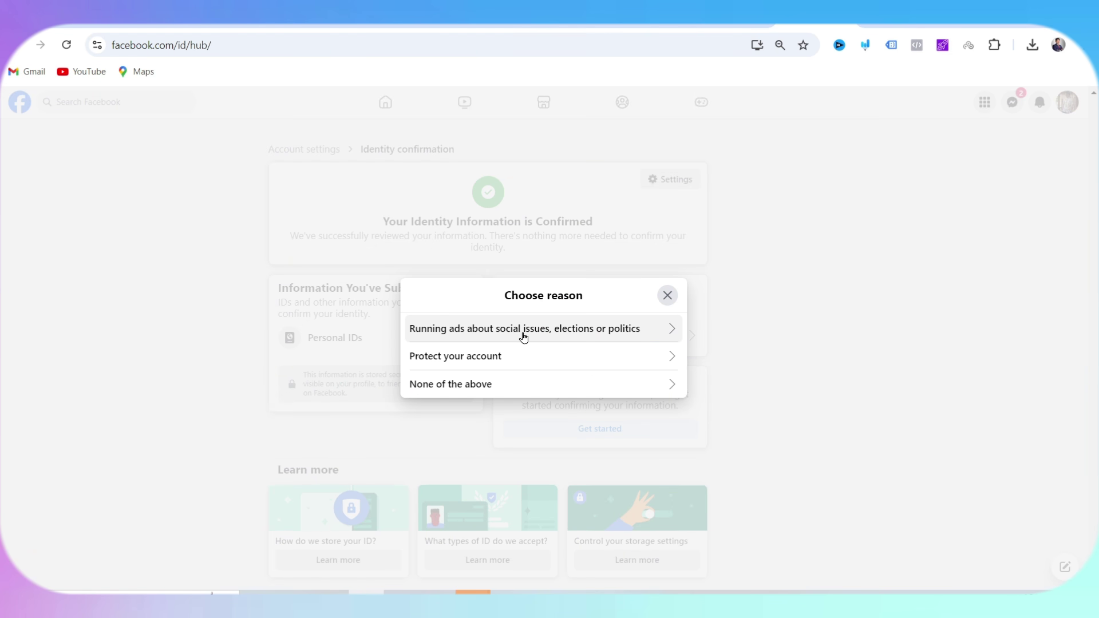
click(523, 337)
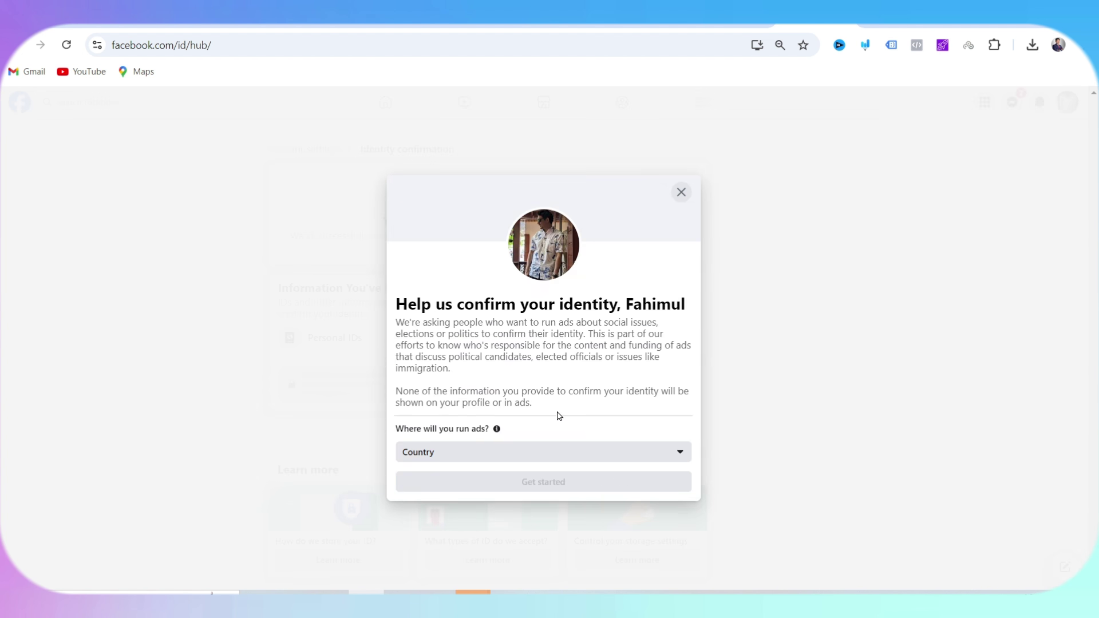
click(547, 451)
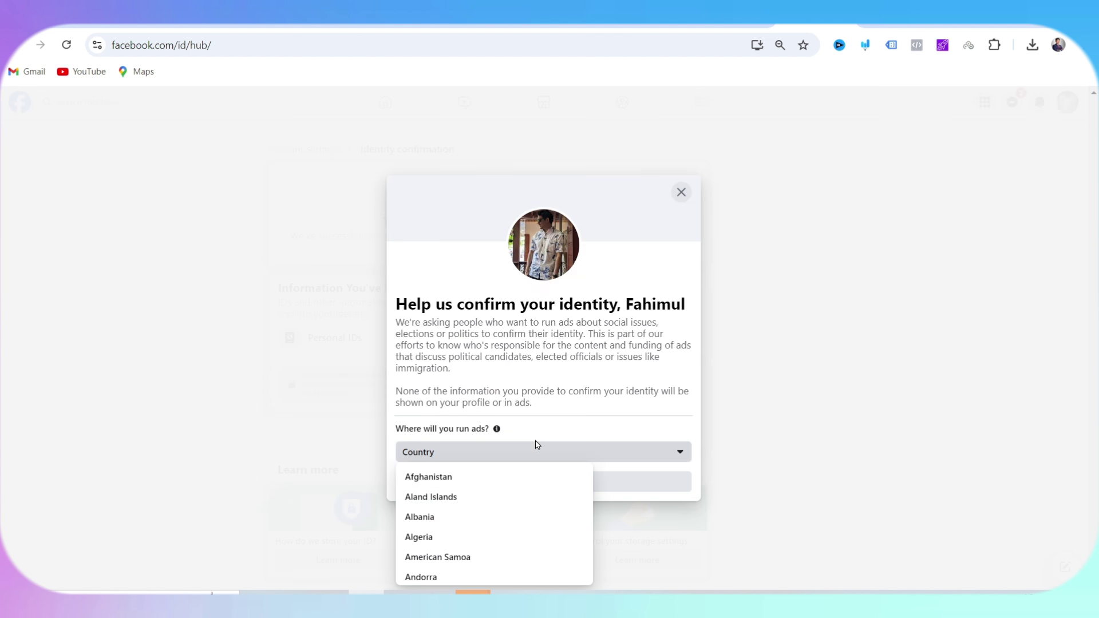
scroll(472, 515, down, 5)
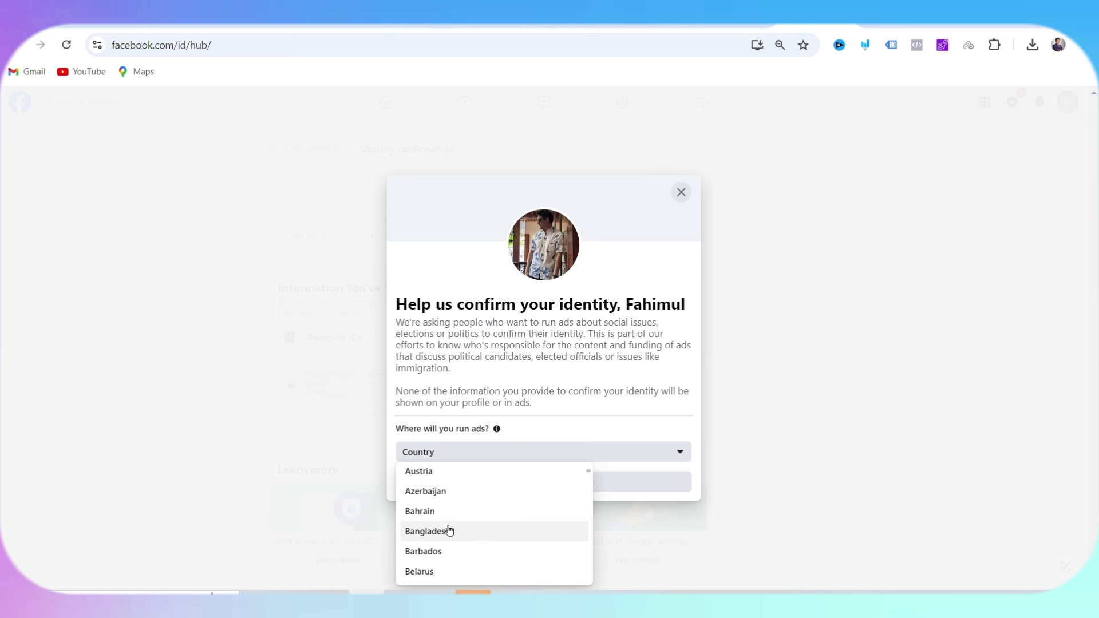
click(449, 531)
click(548, 483)
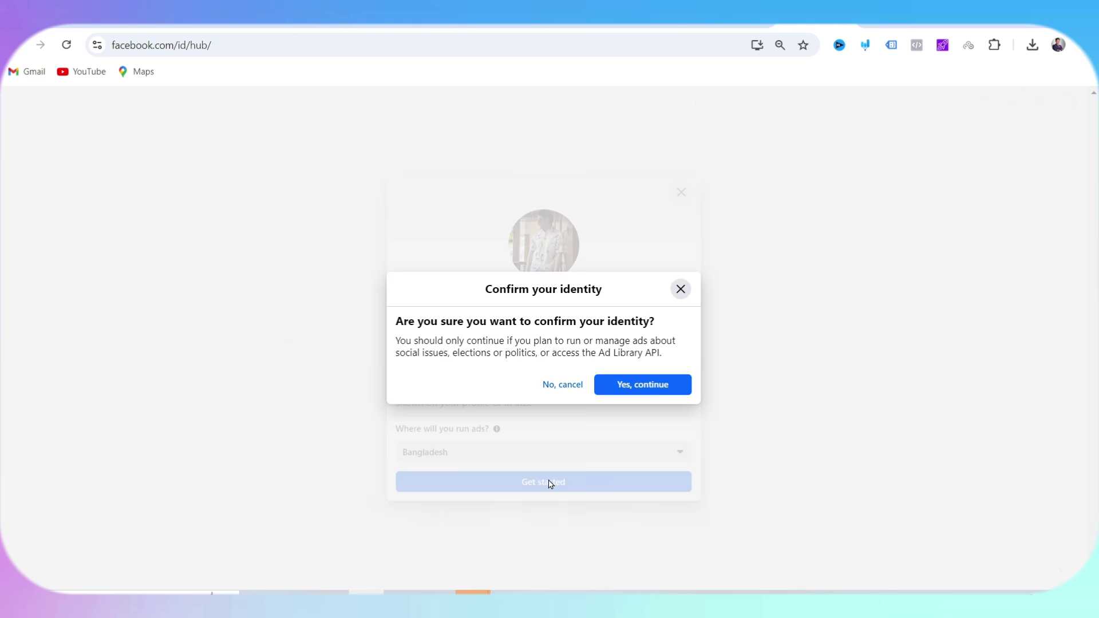
click(629, 392)
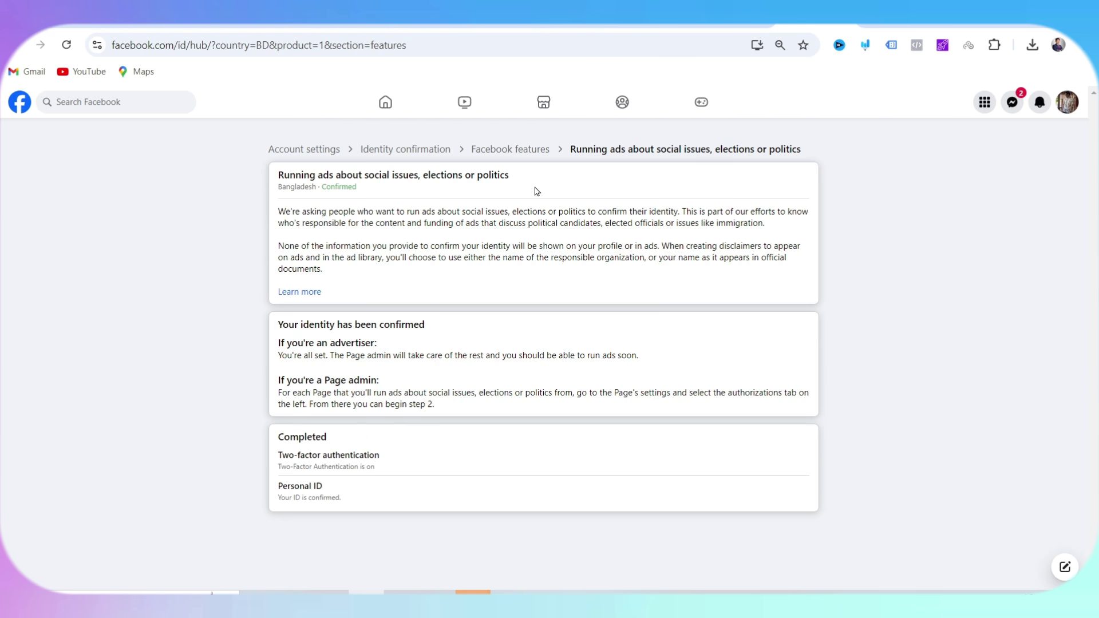
click(518, 156)
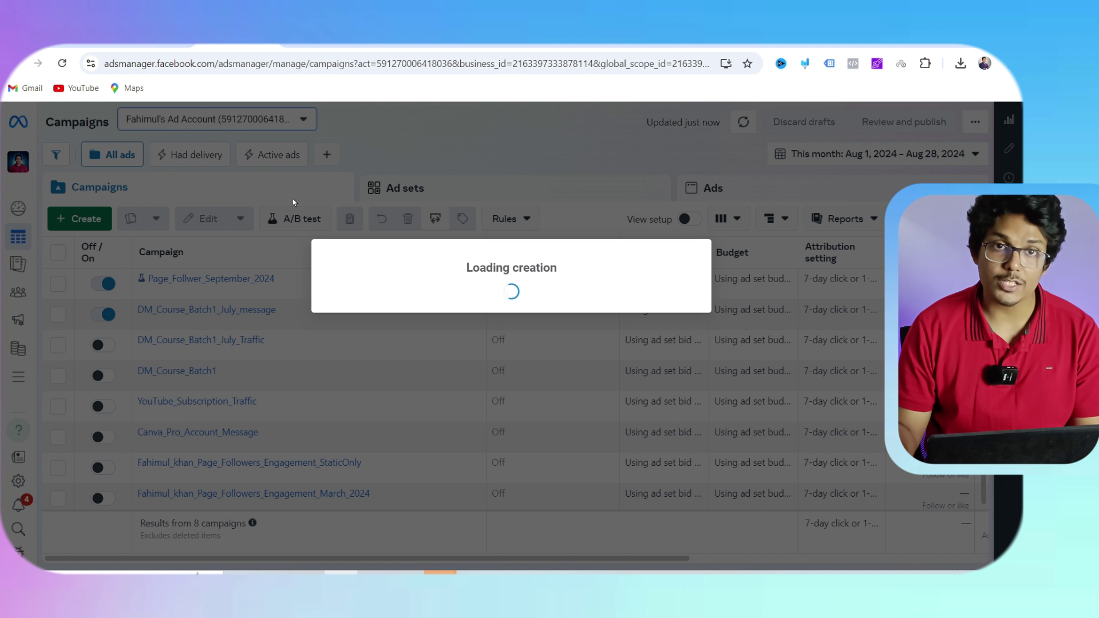
Open the Facebook Campaign Structure board in Miro in a new browser tab, at a blank area for drawing.
mouse_move(387, 240)
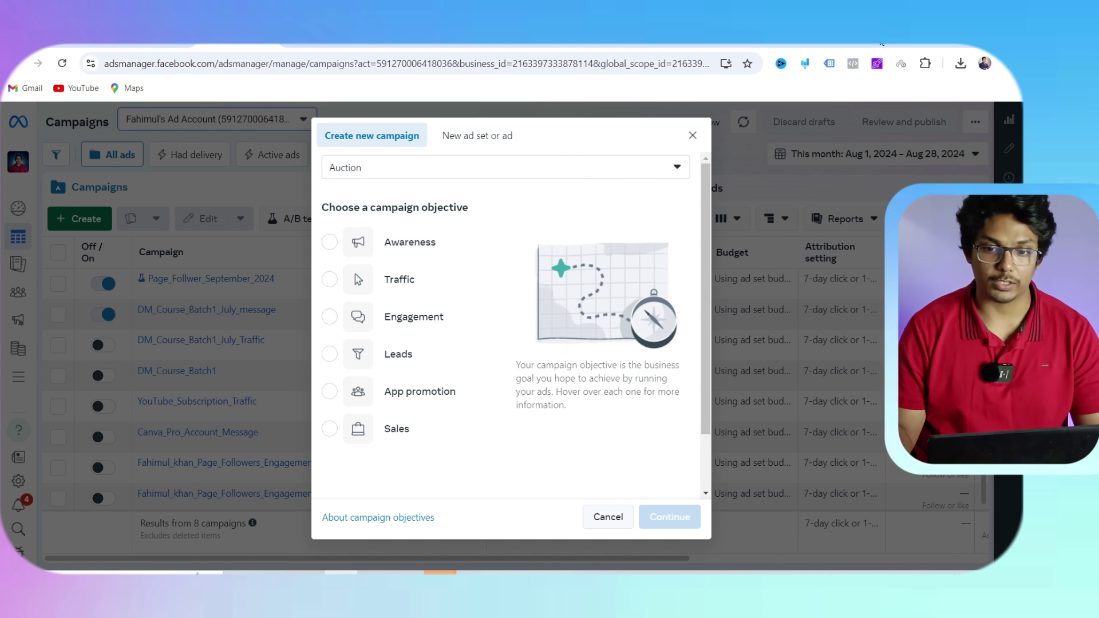
key(ctrl+t)
text(mi)
key(Return)
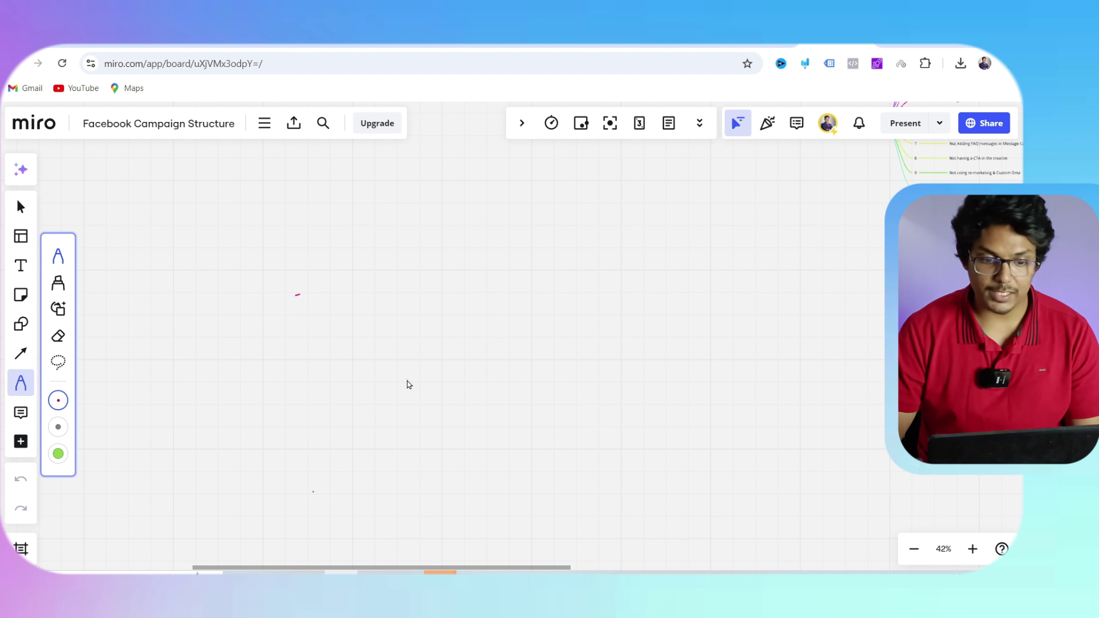
scroll(440, 355, up, 5)
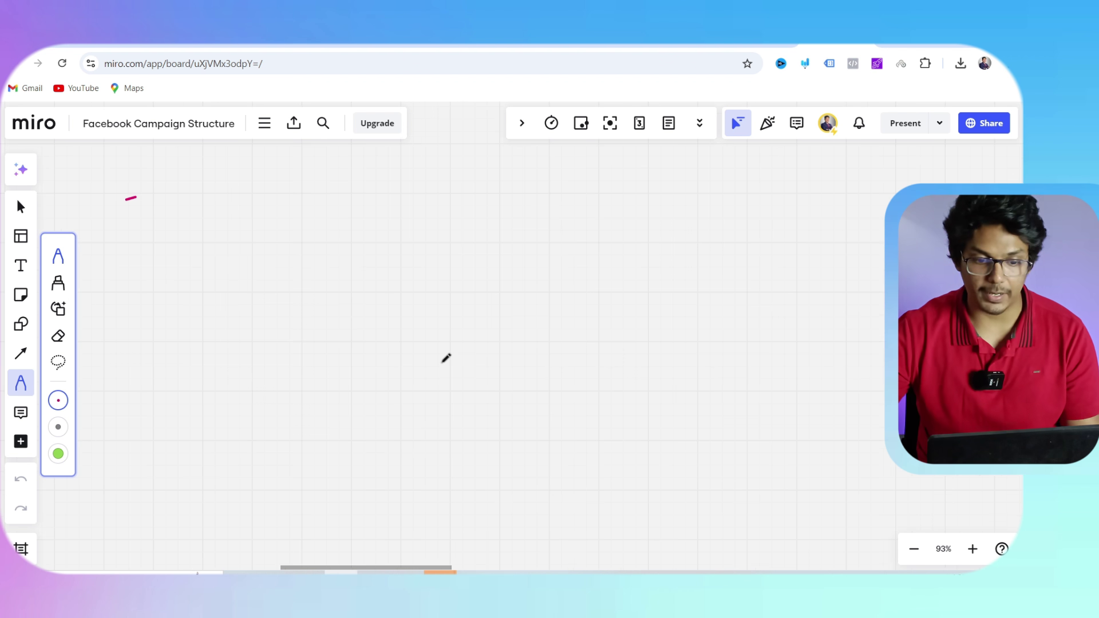
click(442, 365)
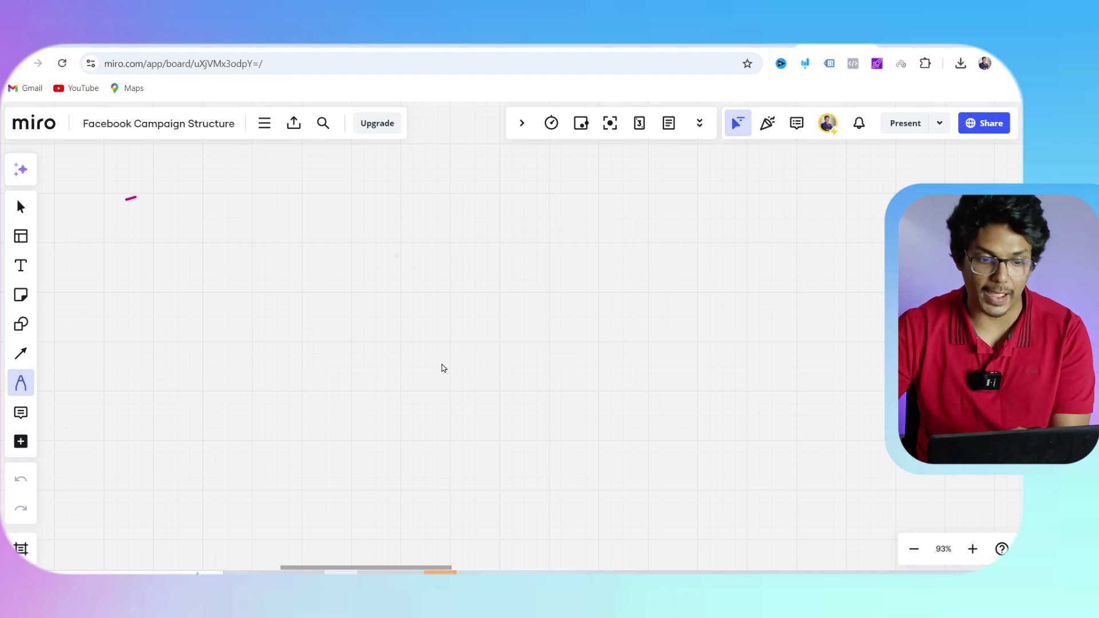
Sketch a funnel freehand on the blank board area and divide it into three sections with two cross lines.
mouse_move(405, 248)
mouse_down()
mouse_move(498, 233)
mouse_move(576, 245)
mouse_move(453, 274)
mouse_move(418, 241)
mouse_move(433, 244)
mouse_move(415, 316)
mouse_move(455, 450)
mouse_up()
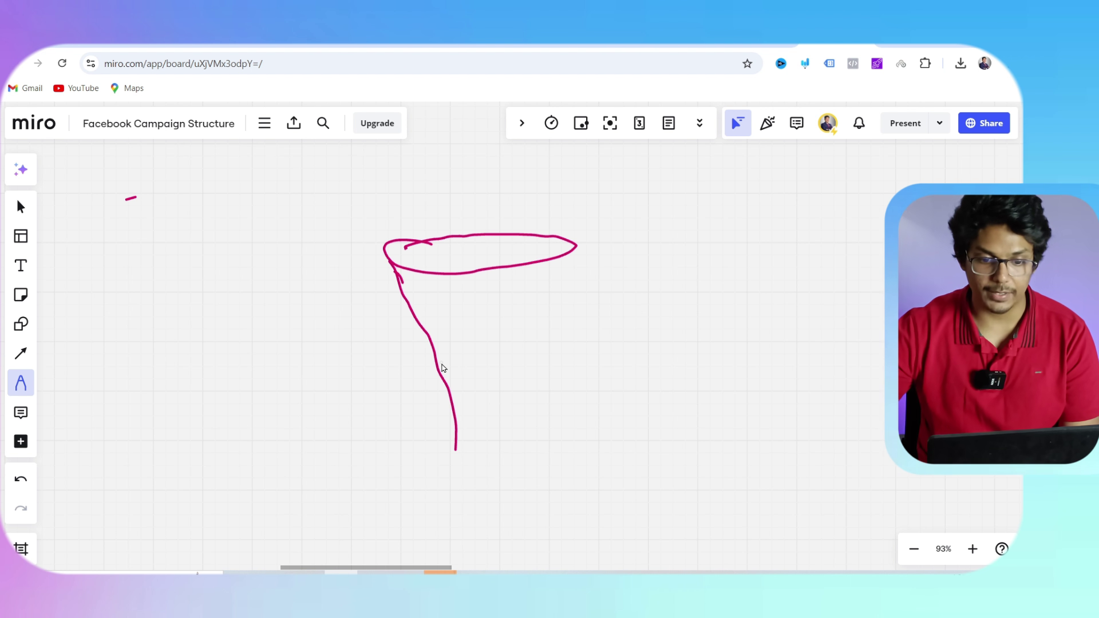
mouse_move(576, 245)
mouse_down()
mouse_move(545, 282)
mouse_move(496, 449)
mouse_up()
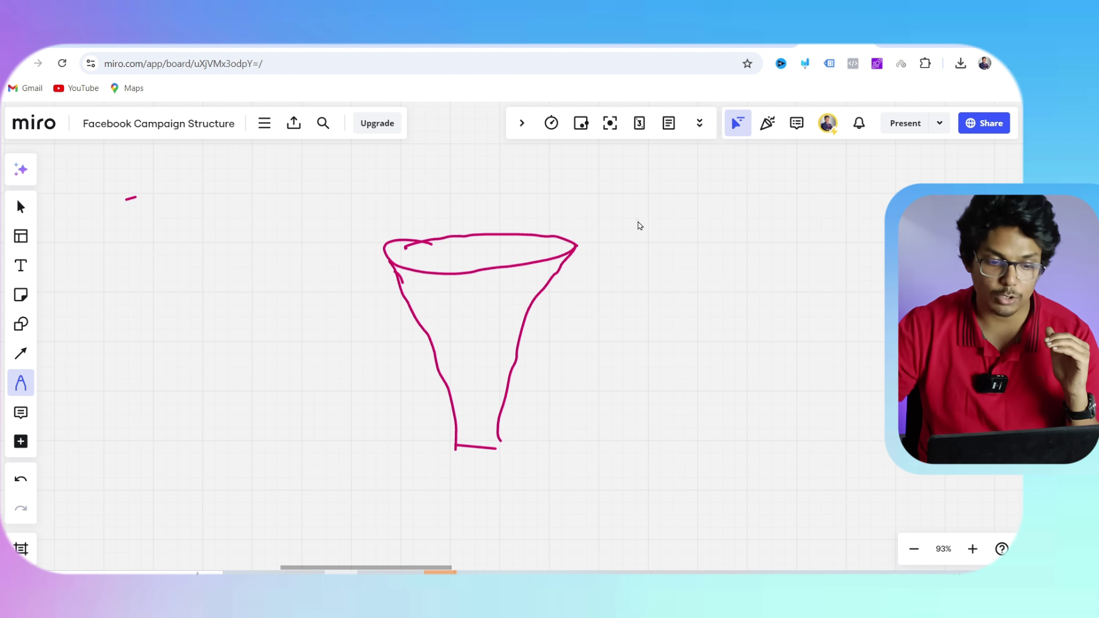
drag(418, 324, 526, 334)
drag(439, 377, 522, 383)
Handwrite Top, Middle and Bottom inside the three funnel sections.
drag(457, 299, 471, 295)
drag(483, 293, 482, 294)
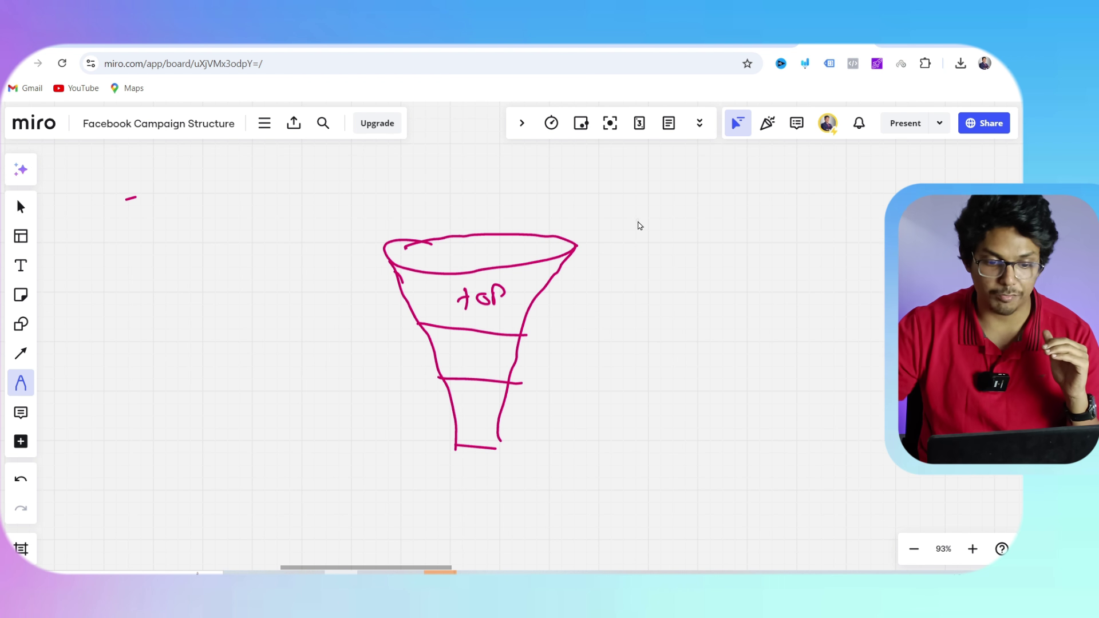
mouse_move(469, 347)
mouse_down()
mouse_move(469, 362)
mouse_move(485, 360)
mouse_up()
mouse_move(492, 350)
mouse_down()
mouse_move(450, 414)
mouse_move(471, 420)
mouse_up()
mouse_move(469, 402)
mouse_down()
mouse_move(471, 412)
mouse_move(487, 411)
mouse_move(508, 395)
mouse_up()
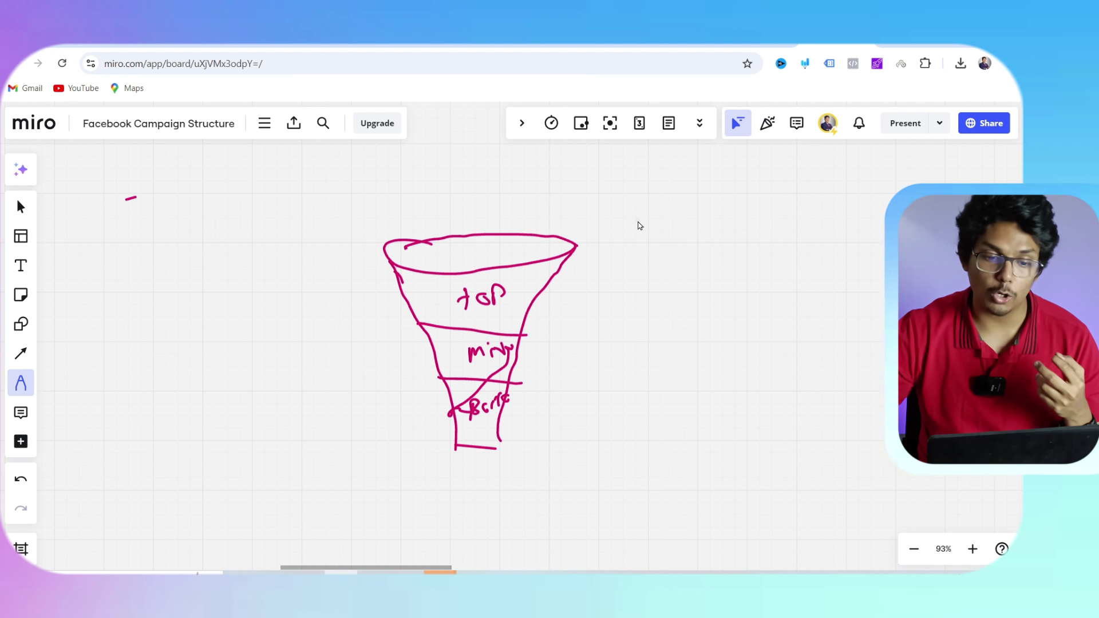
Draw a downward arrow above the funnel's mouth and inward arrows at the upper part of its side.
drag(479, 193, 486, 225)
drag(494, 216, 504, 211)
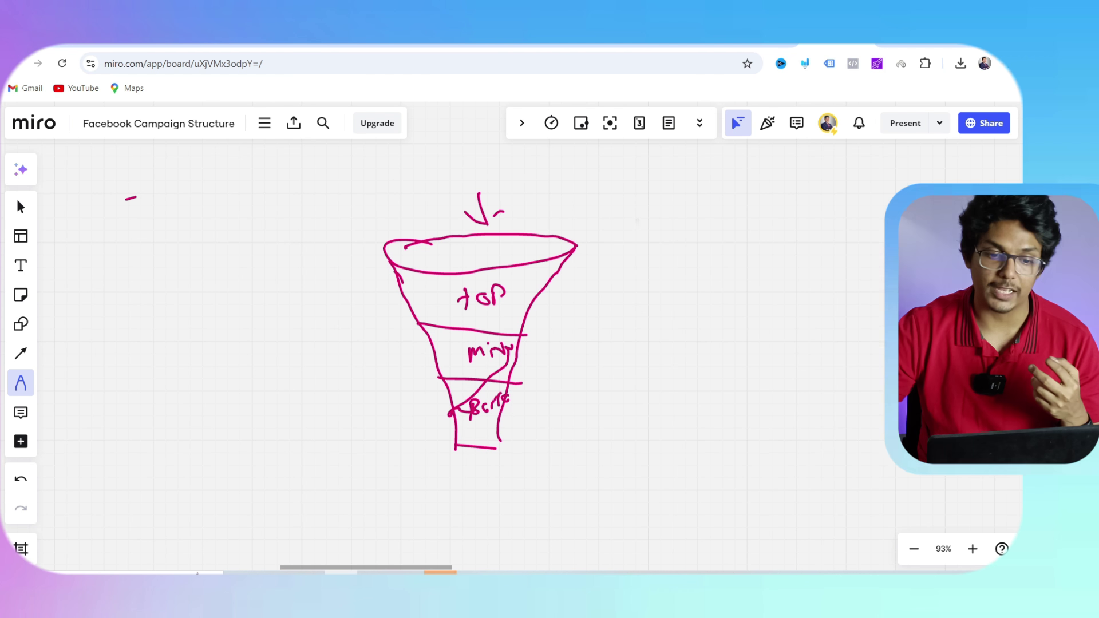
mouse_move(369, 252)
mouse_down()
mouse_move(393, 264)
mouse_move(399, 293)
mouse_up()
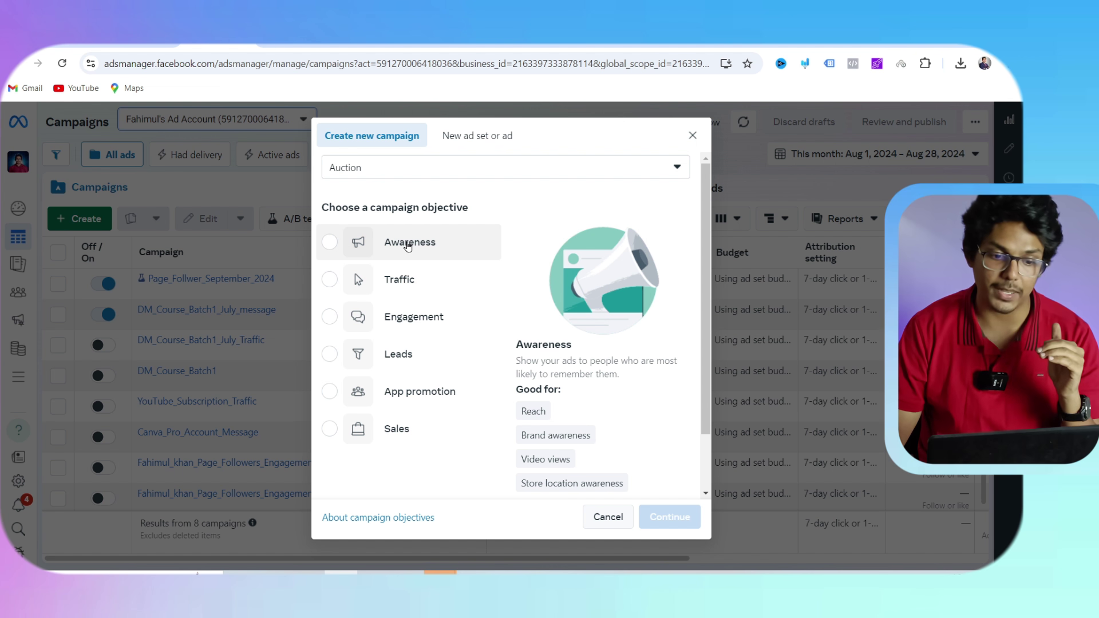
mouse_move(439, 316)
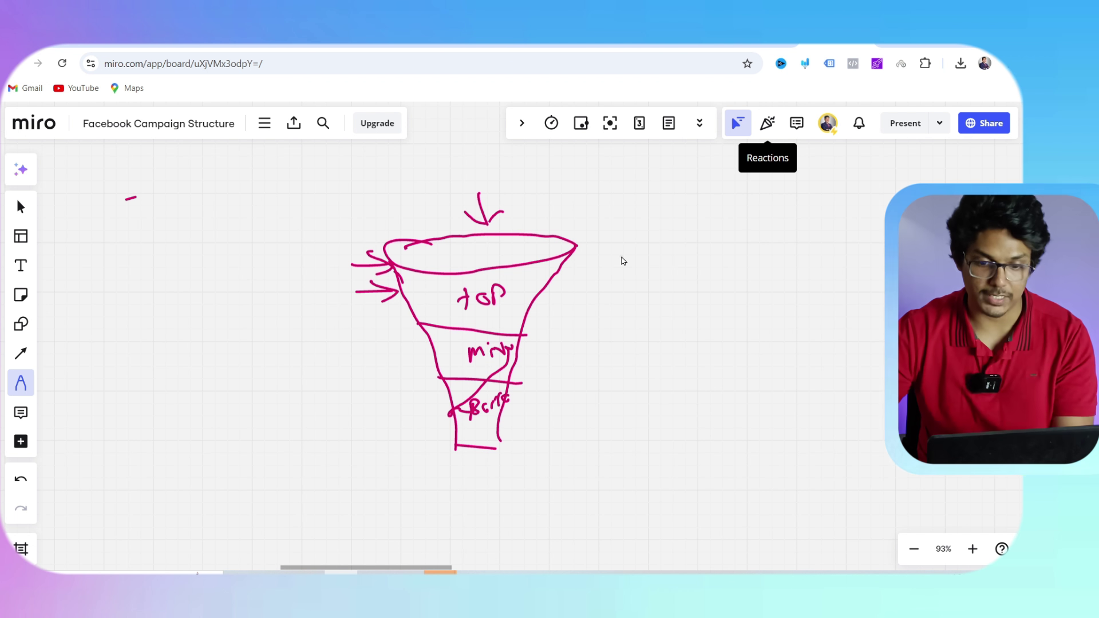
Mark the funnel's top section with short ticks and handwrite the labels Awareness and video views beside it.
key(p)
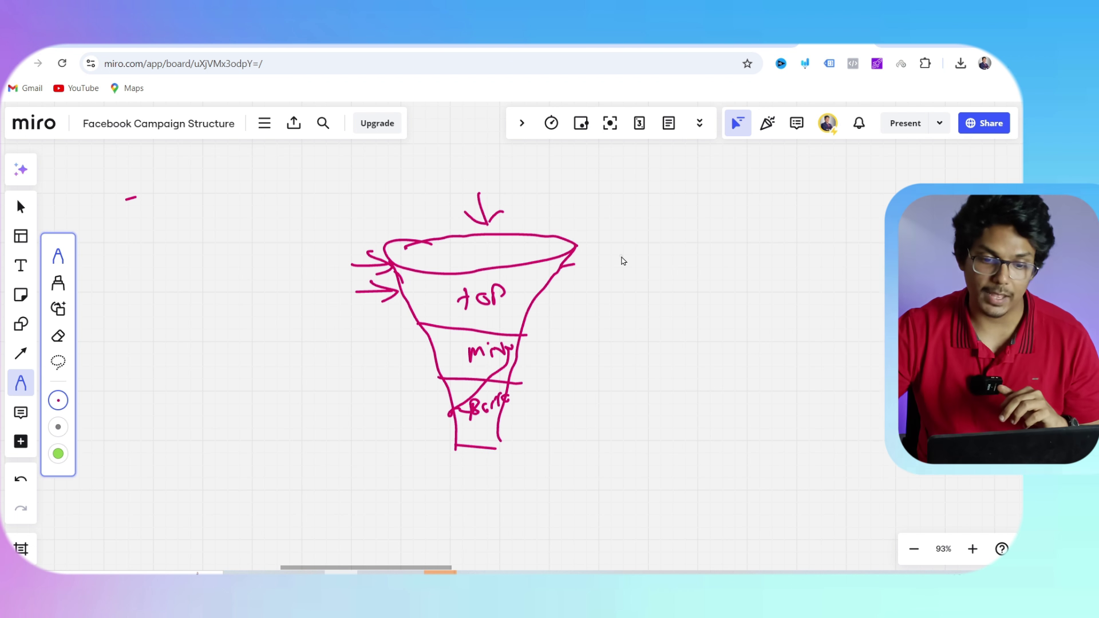
drag(593, 264, 710, 217)
drag(545, 293, 600, 273)
mouse_move(586, 284)
mouse_down()
mouse_move(701, 268)
mouse_move(770, 236)
mouse_up()
drag(772, 235, 787, 237)
drag(803, 218, 795, 244)
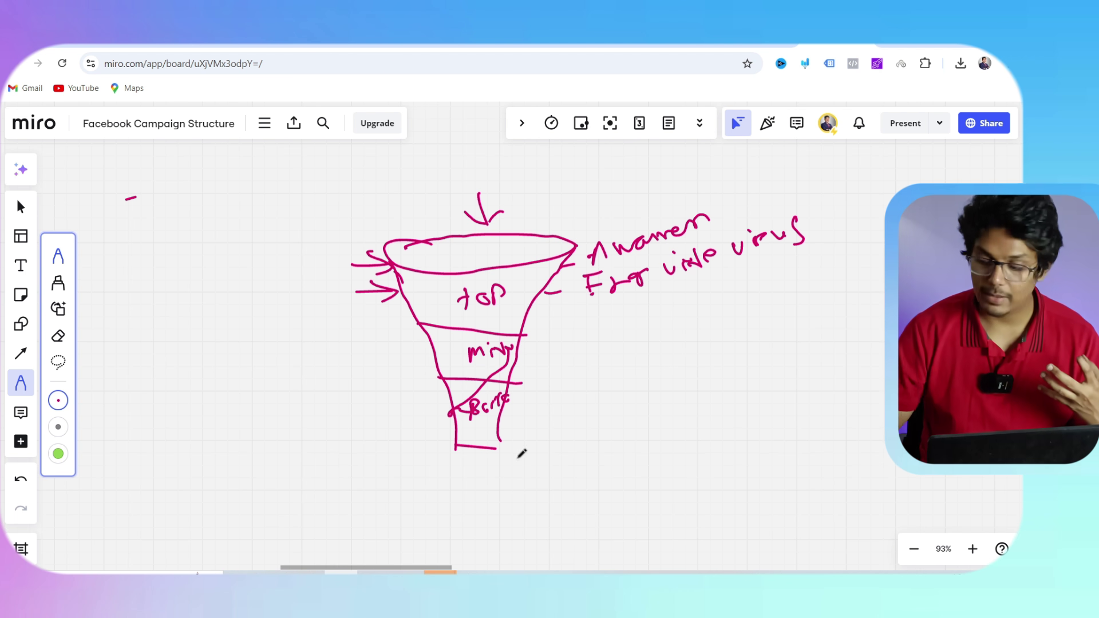
Mark the funnel's bottom section with a tick and handwrite Sale beside it.
drag(498, 423, 561, 427)
drag(590, 413, 601, 423)
mouse_move(610, 408)
mouse_down()
mouse_move(632, 404)
mouse_move(645, 419)
mouse_up()
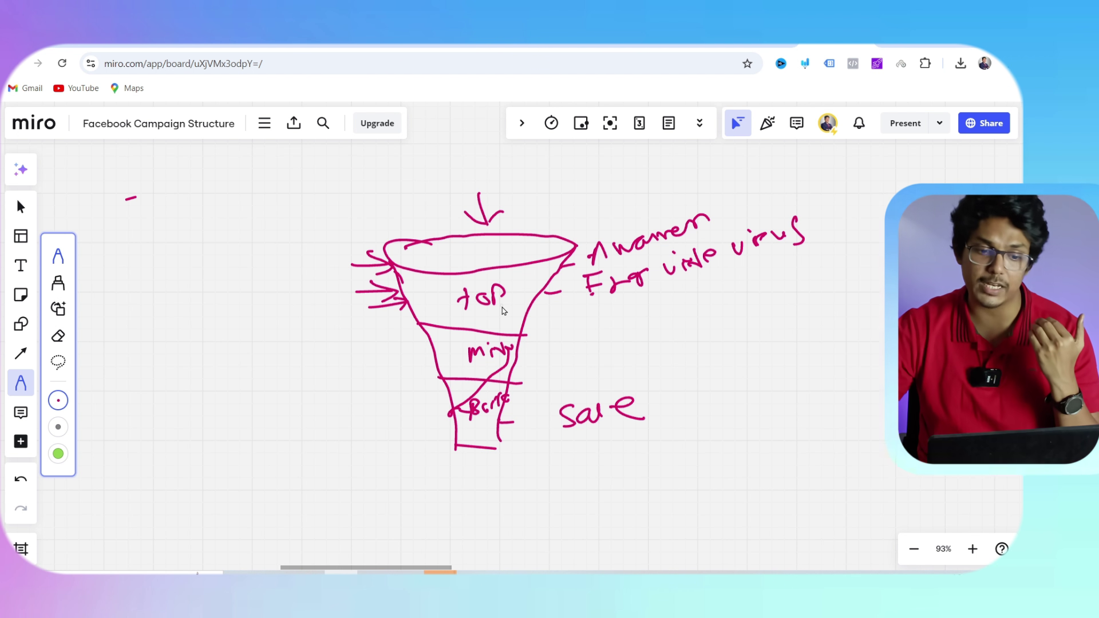
Draw flow arrows down through the top section, hatch the middle section, and add curved arrows looping back from bottom to top.
drag(449, 254, 517, 255)
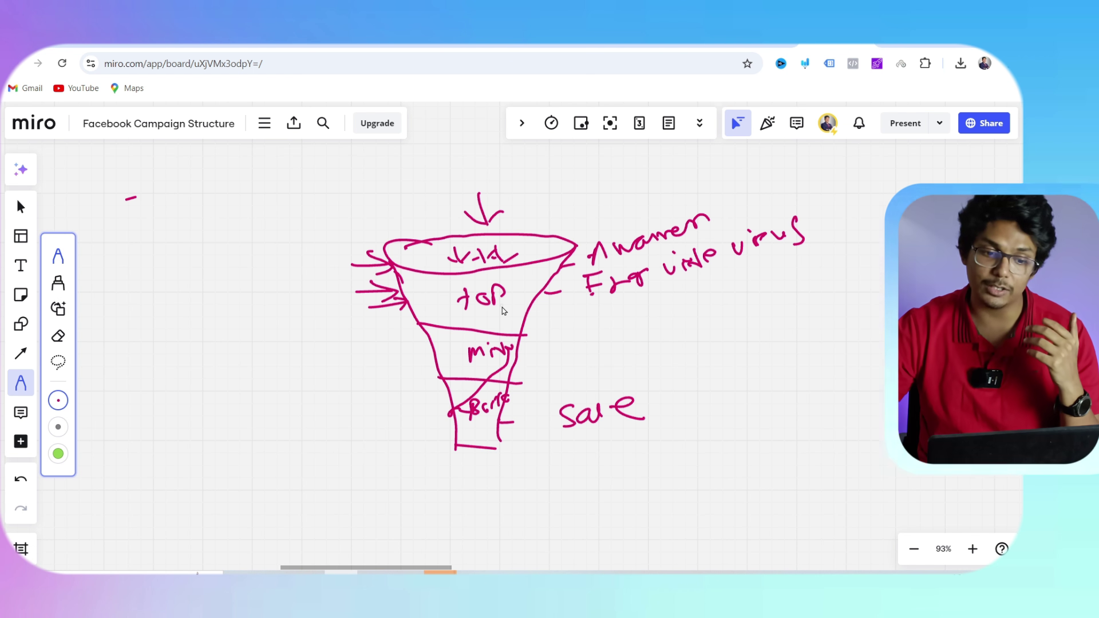
mouse_move(428, 286)
mouse_down()
mouse_move(463, 297)
mouse_move(472, 283)
mouse_move(485, 303)
mouse_up()
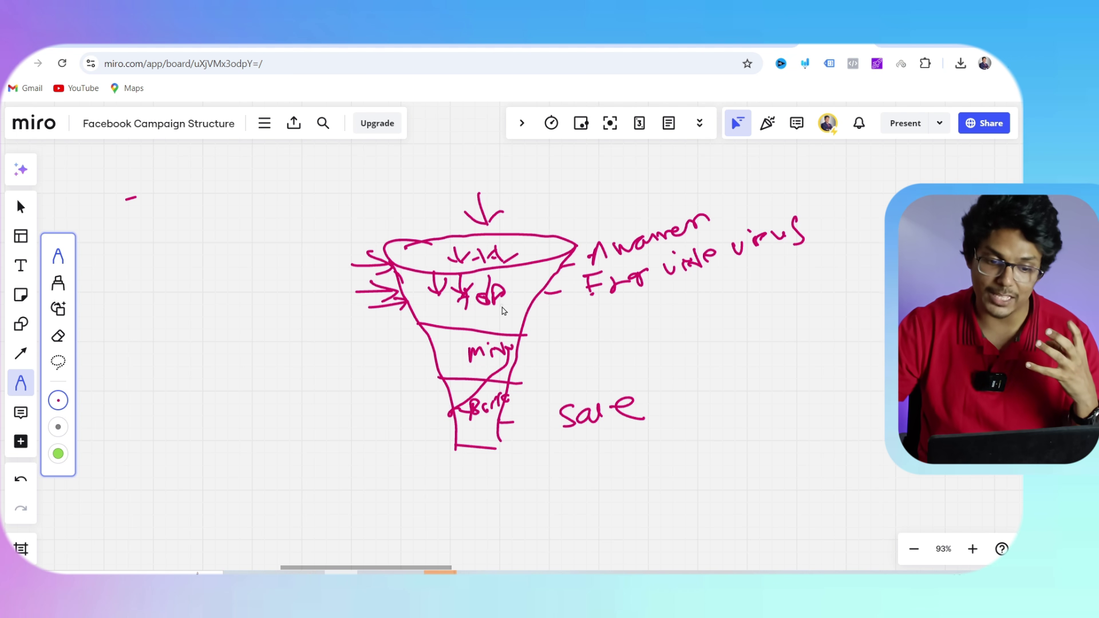
mouse_move(427, 345)
mouse_down()
mouse_move(452, 327)
mouse_move(465, 332)
mouse_up()
mouse_move(436, 357)
mouse_down()
mouse_move(478, 332)
mouse_move(517, 337)
mouse_up()
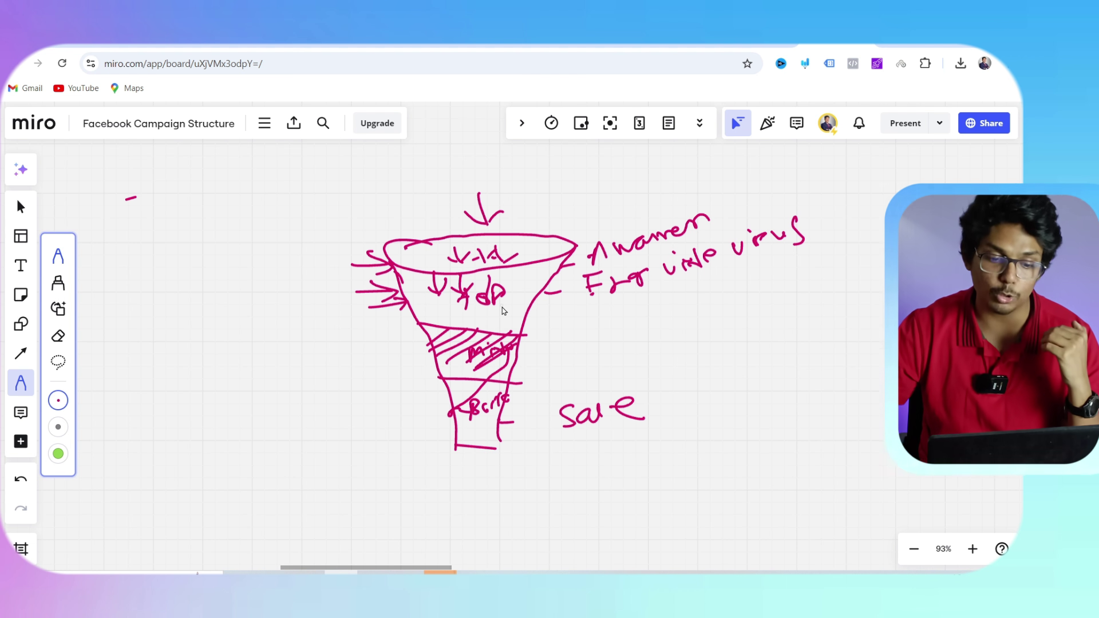
mouse_move(447, 395)
mouse_down()
mouse_move(427, 395)
mouse_move(419, 315)
mouse_move(430, 322)
mouse_move(383, 379)
mouse_move(428, 279)
mouse_move(413, 301)
mouse_up()
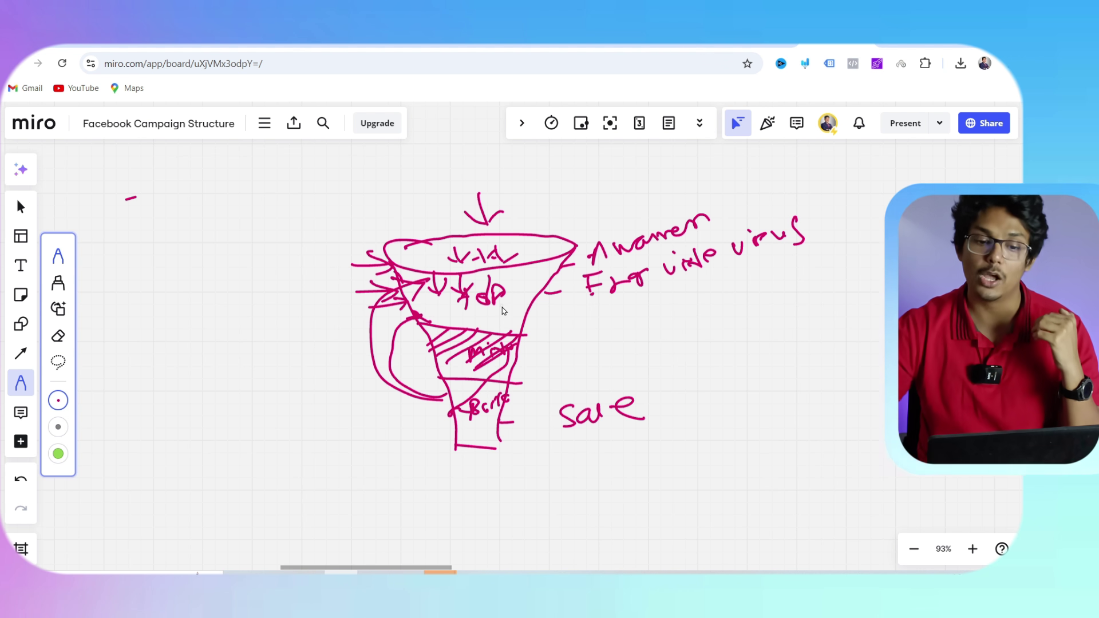
Handwrite a word above the Awareness label and cross it out.
click(581, 214)
mouse_move(595, 197)
mouse_down()
mouse_move(602, 214)
mouse_move(621, 207)
mouse_up()
mouse_move(624, 197)
mouse_down()
mouse_move(653, 182)
mouse_move(682, 200)
mouse_up()
drag(598, 198, 657, 172)
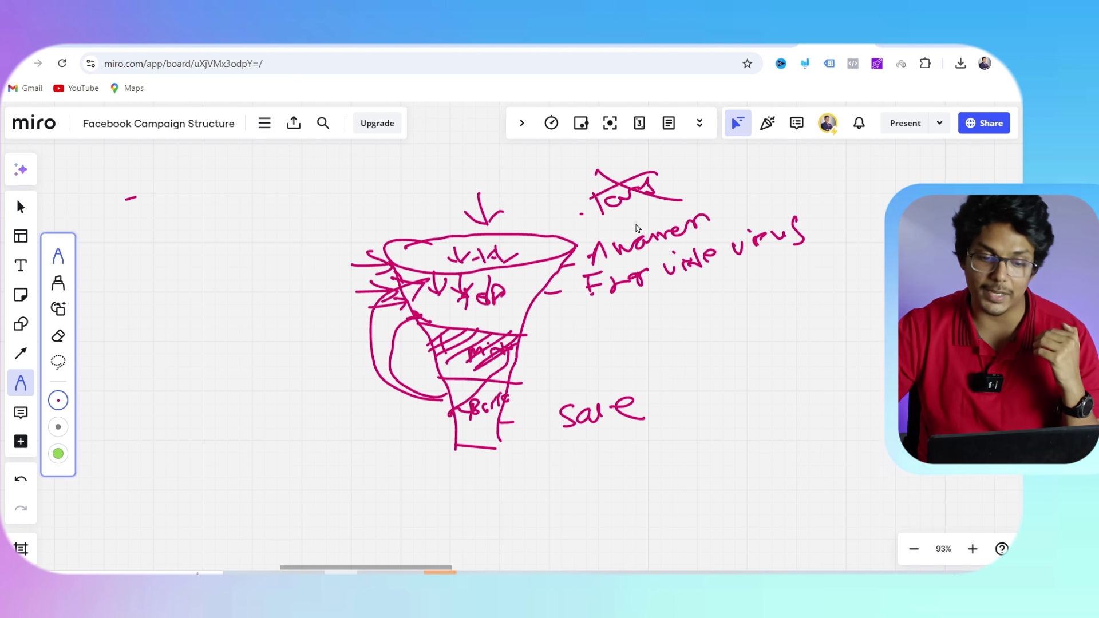
Handwrite Engage beside the middle section and Lead gen below the funnel, with a line linking the middle to the bottom section.
mouse_move(534, 342)
mouse_down()
mouse_move(543, 361)
mouse_move(593, 359)
mouse_move(631, 332)
mouse_up()
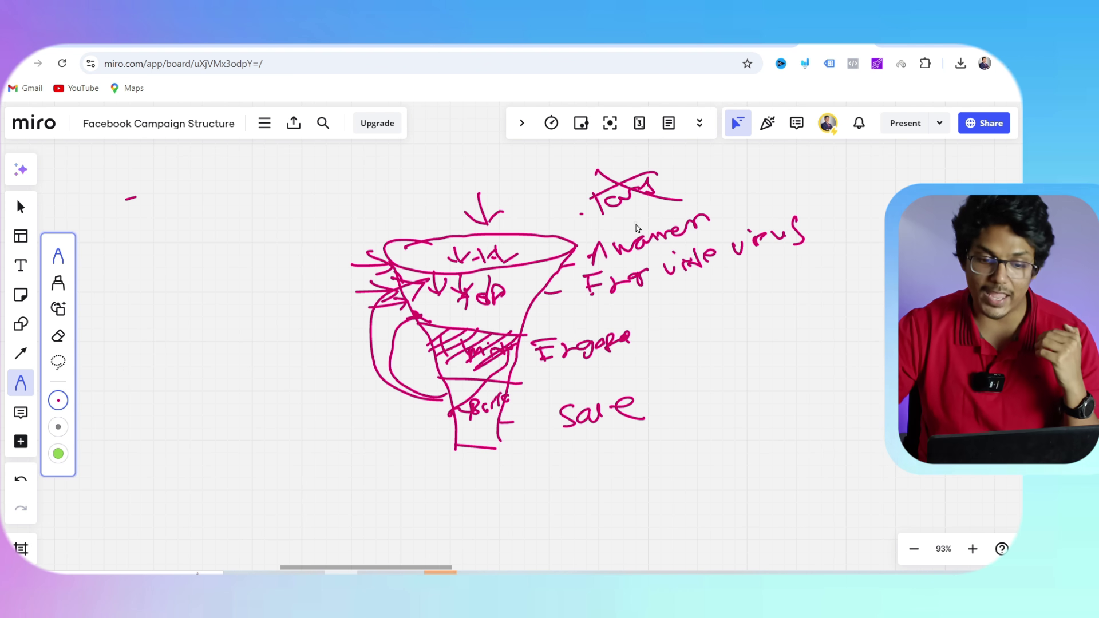
mouse_move(515, 367)
mouse_down()
mouse_move(523, 397)
mouse_move(501, 425)
mouse_move(518, 419)
mouse_up()
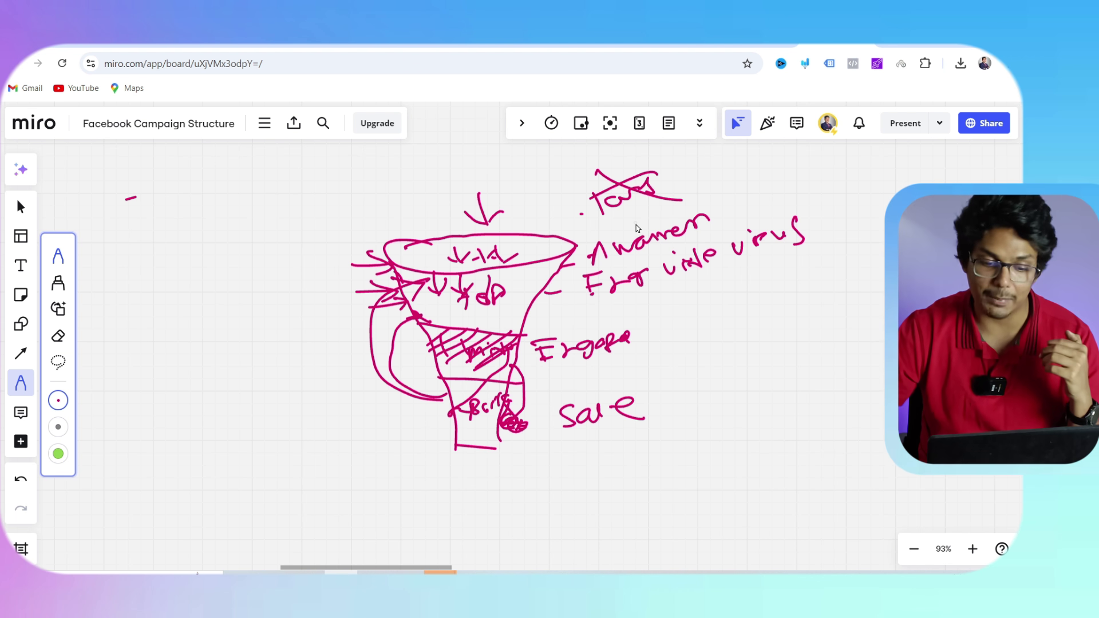
drag(512, 449, 566, 446)
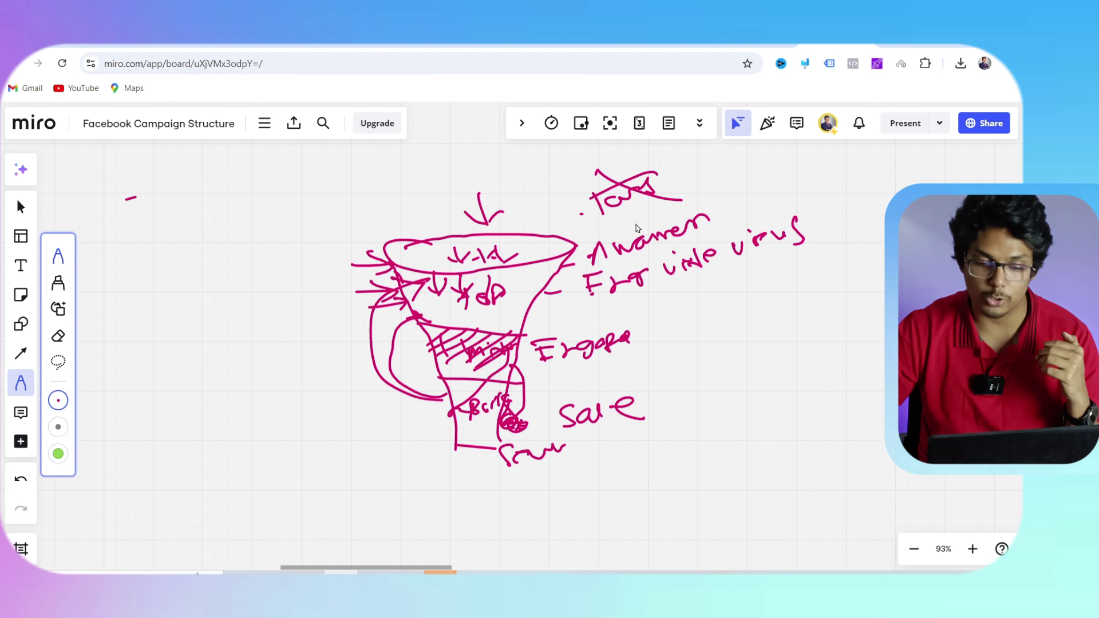
mouse_move(522, 487)
mouse_down()
mouse_move(517, 513)
mouse_move(601, 482)
mouse_move(635, 498)
mouse_move(664, 475)
mouse_up()
drag(675, 482, 740, 460)
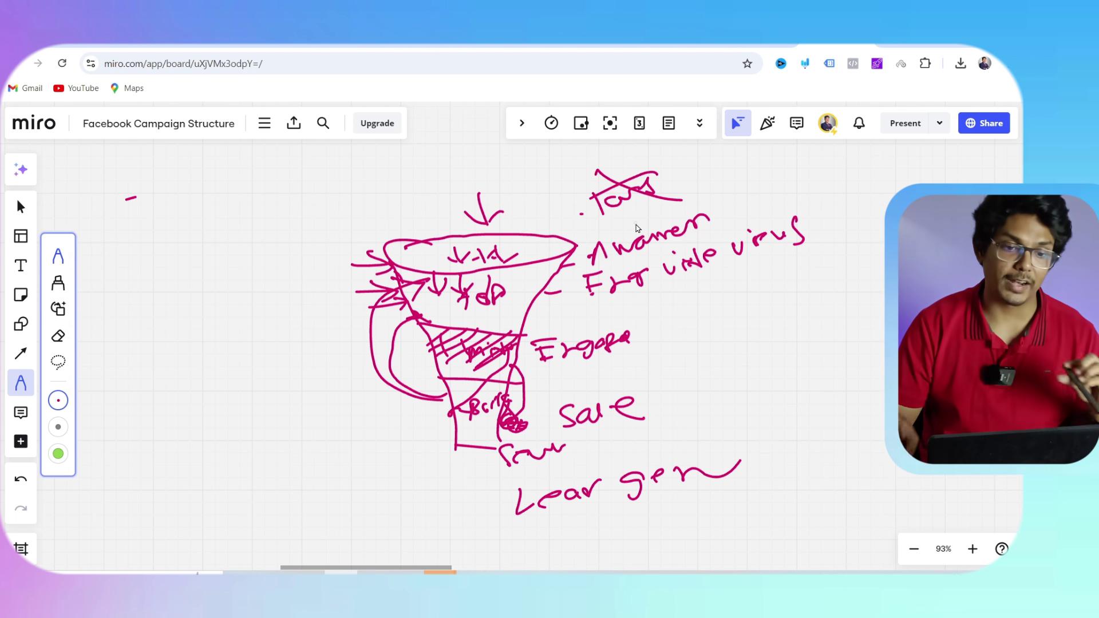
Switch back to Ads Manager and create a new auction campaign with the Engagement objective.
click(213, 46)
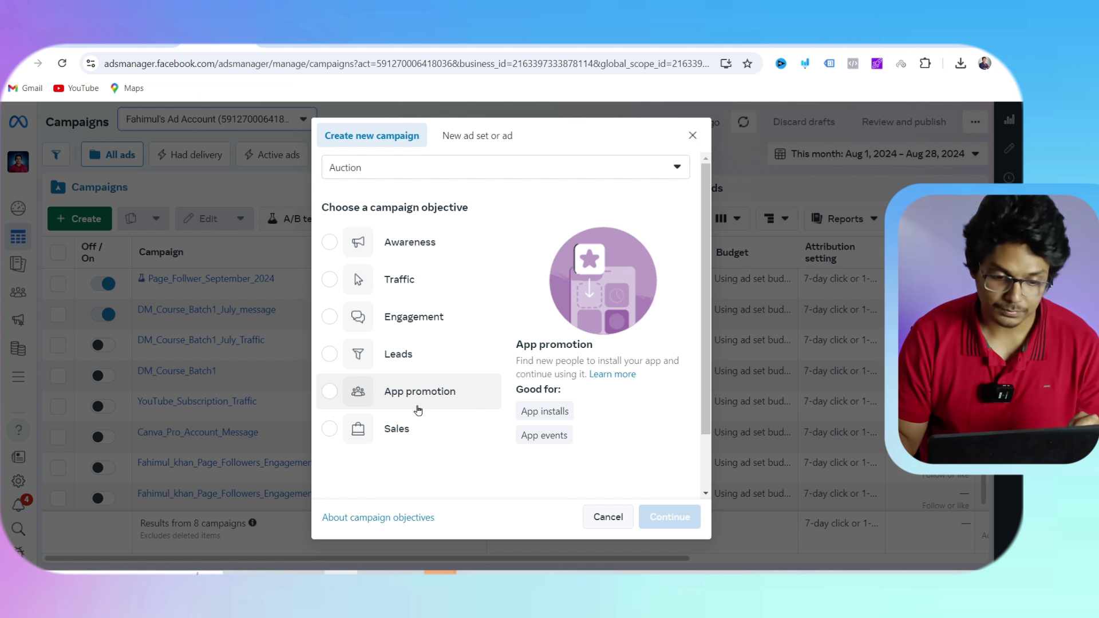
click(437, 326)
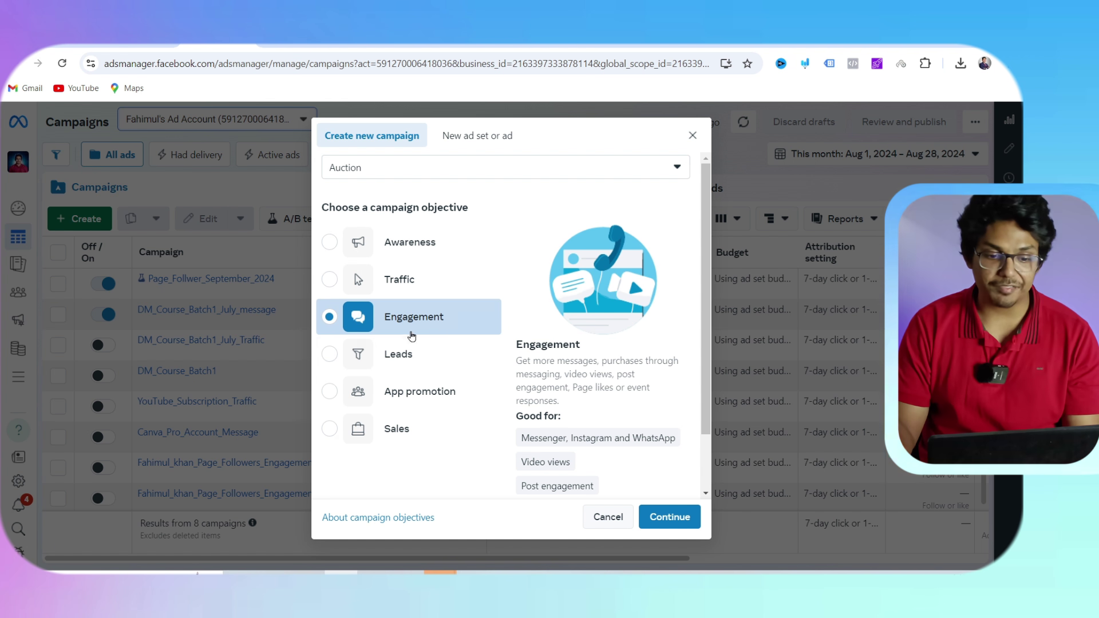
click(668, 518)
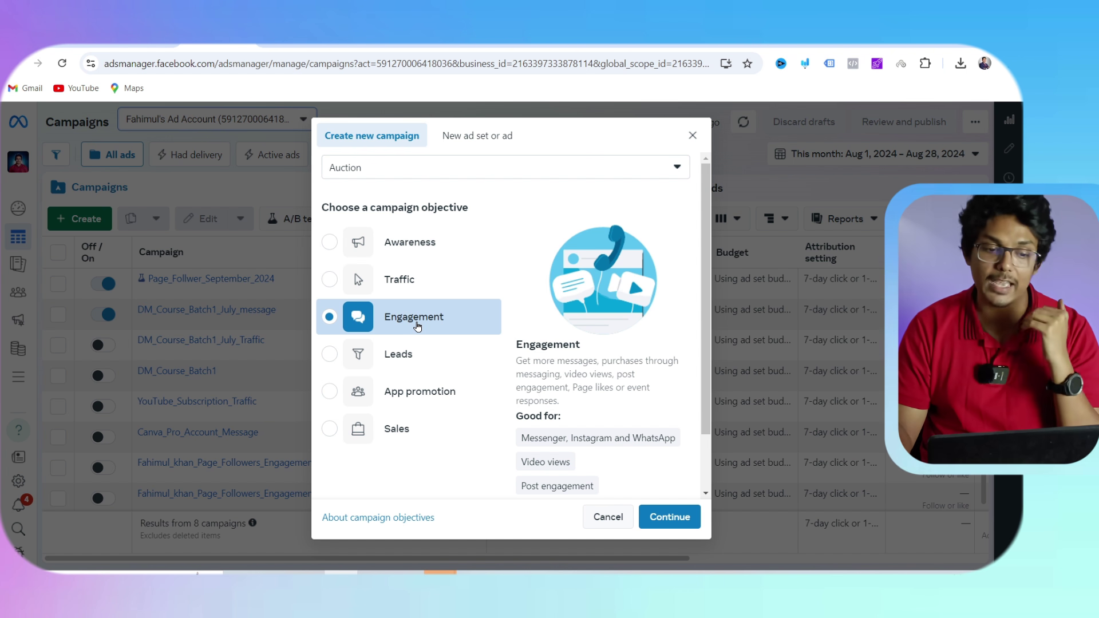
click(669, 517)
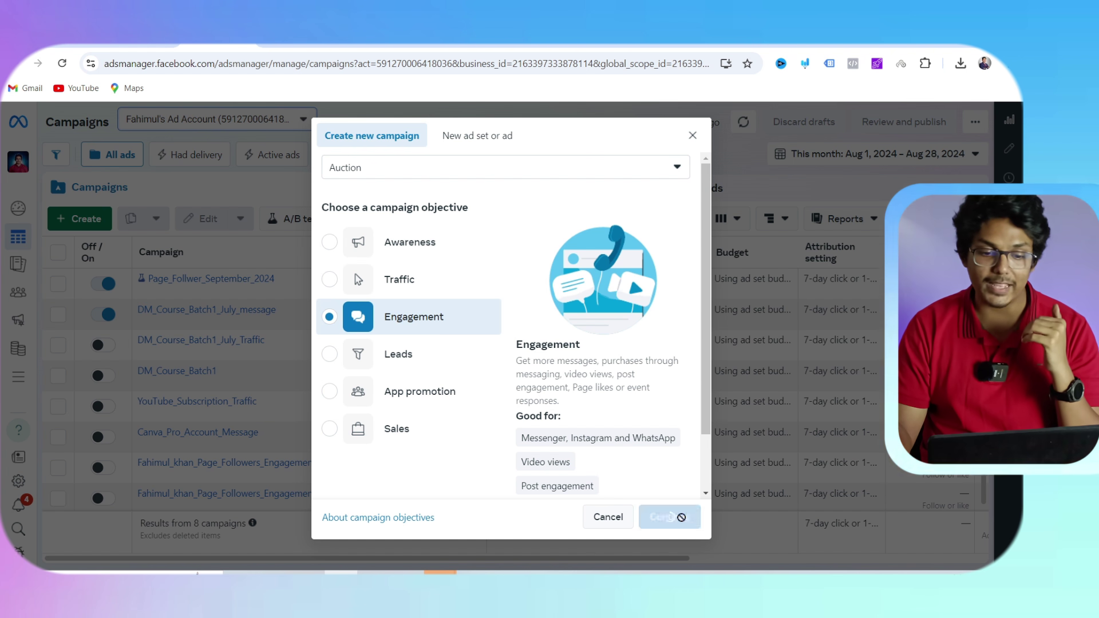
click(504, 399)
click(652, 442)
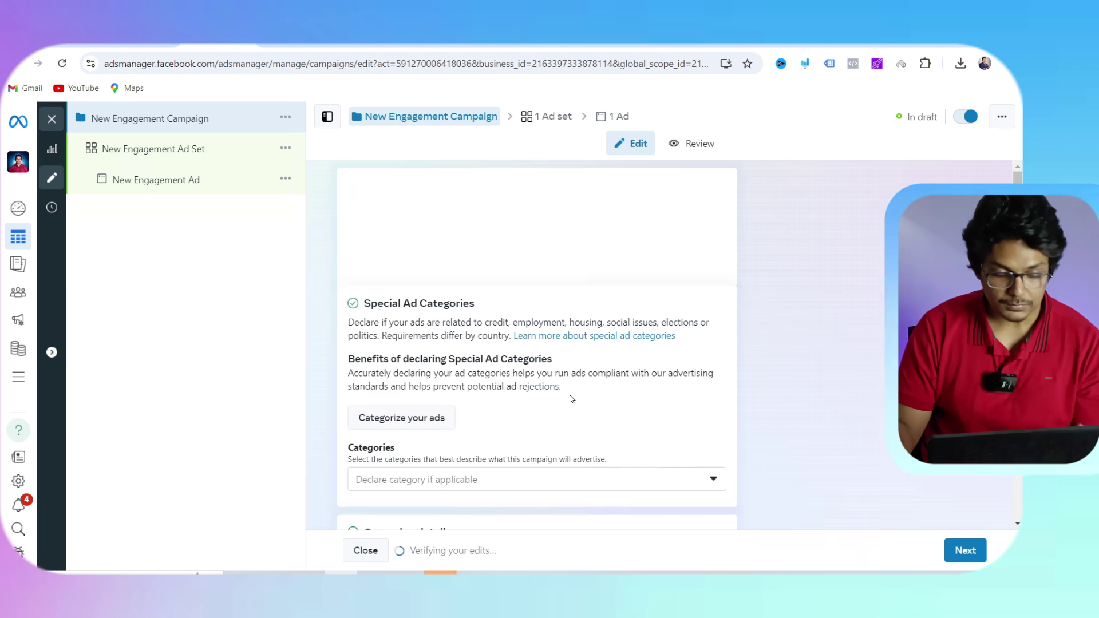
Name the campaign Facebook_Septmebr_Video_Views.
click(411, 216)
key(ctrl+a)
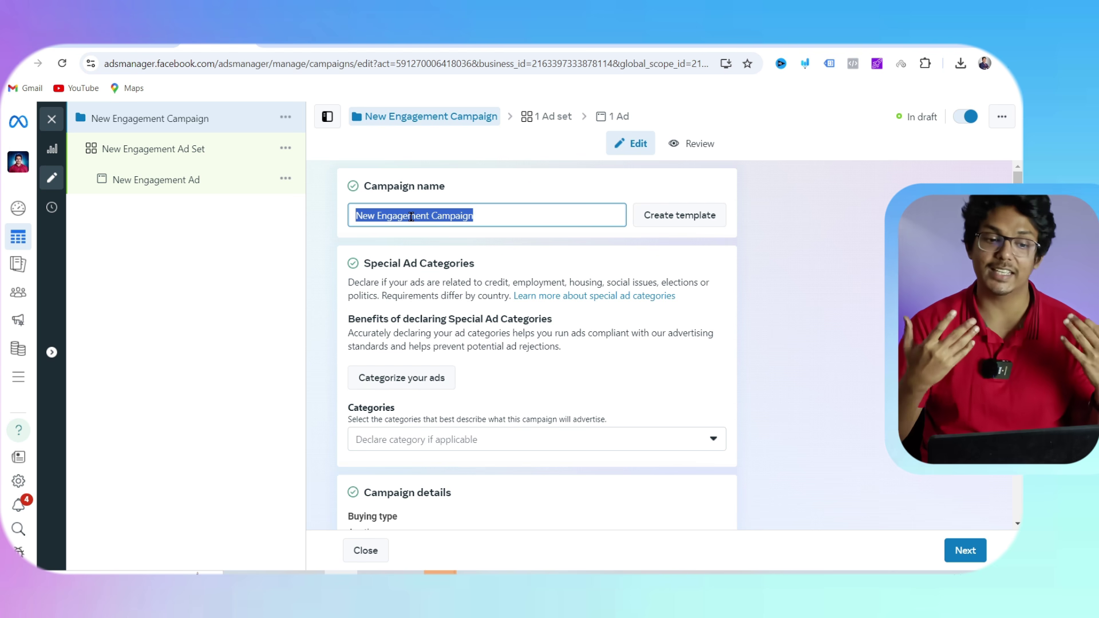
text(F)
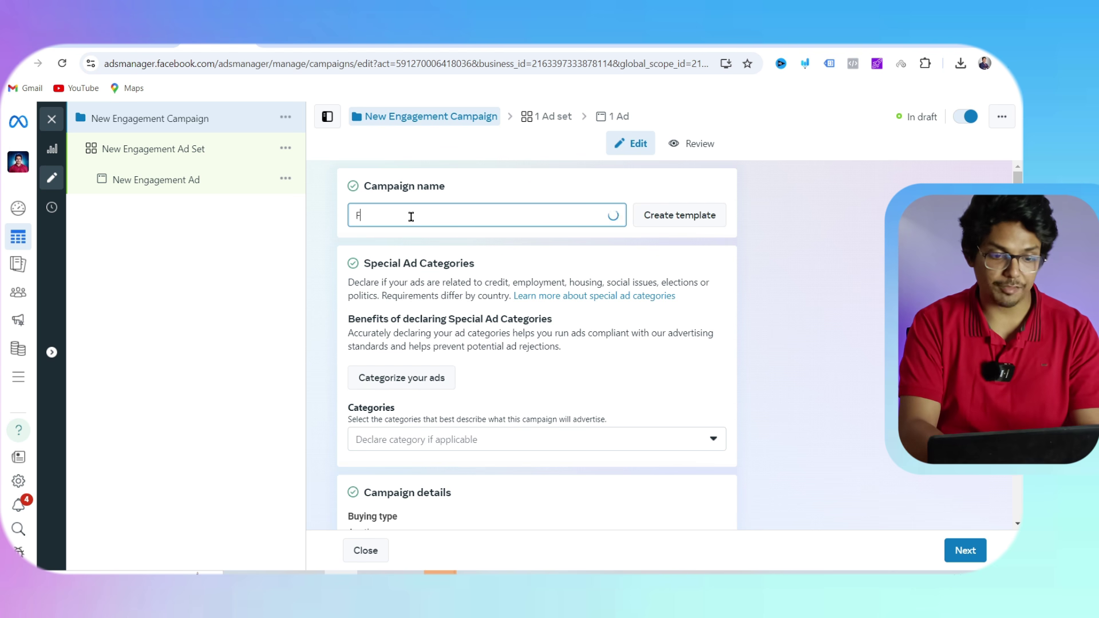
text(acebook)
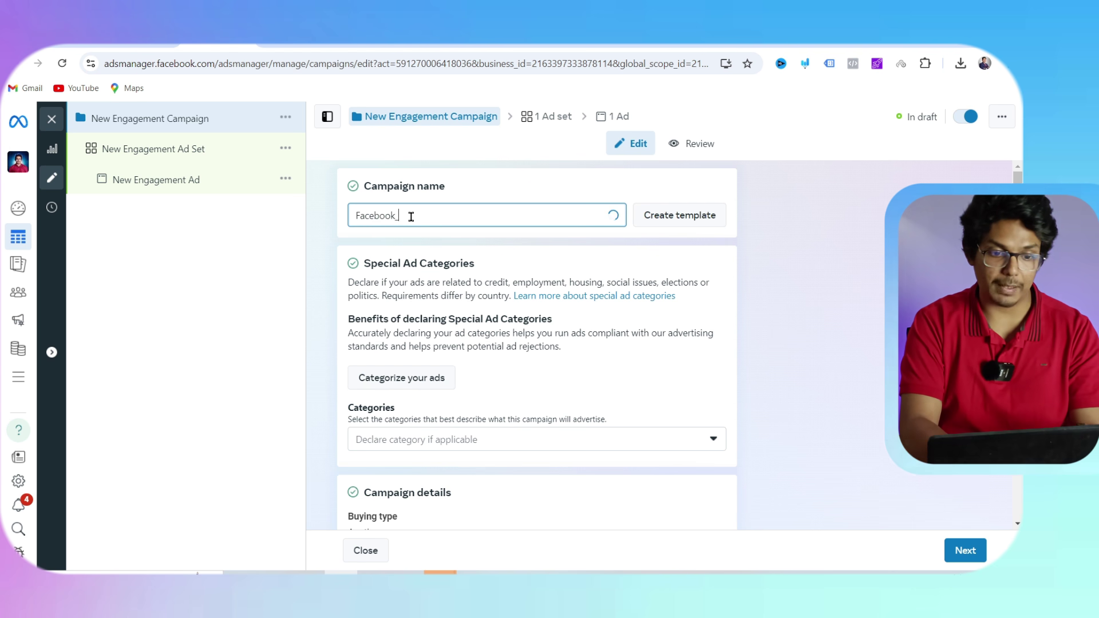
text(_Septmebr_)
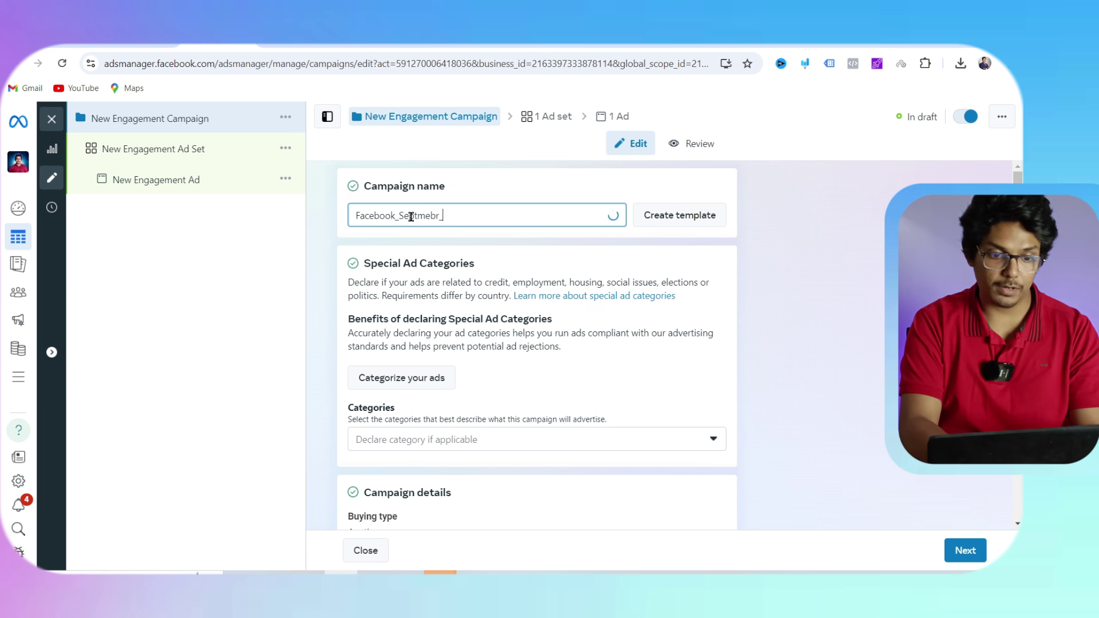
text(Video_Views)
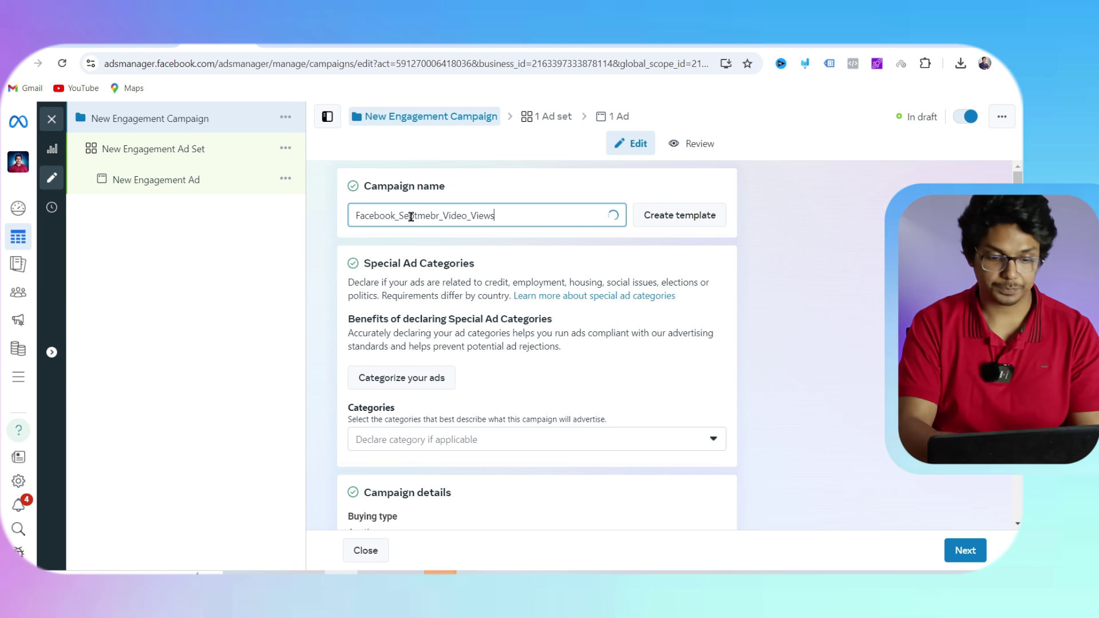
Look through the campaign settings, including special ad categories, the list of campaign objectives, Advantage campaign budget and A/B test.
scroll(435, 298, down, 3)
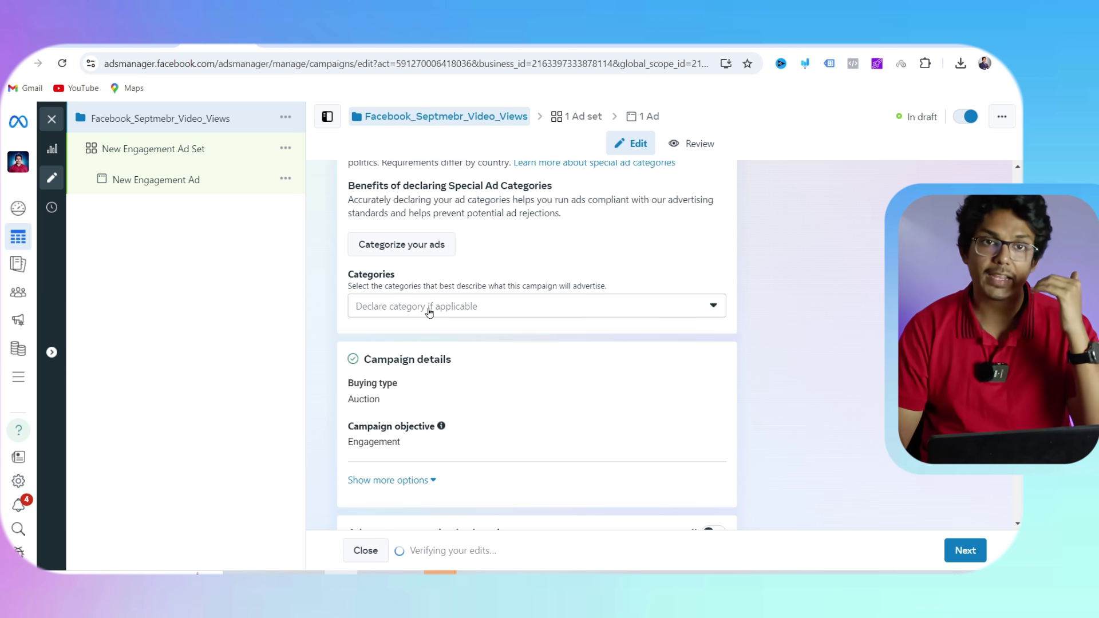
scroll(429, 312, down, 2)
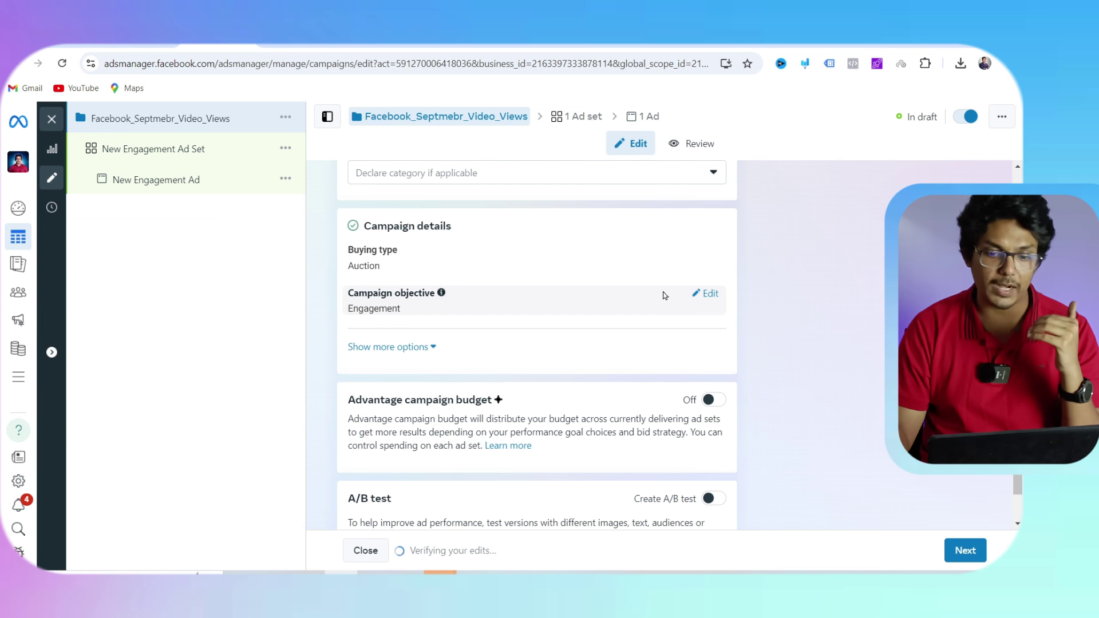
click(706, 294)
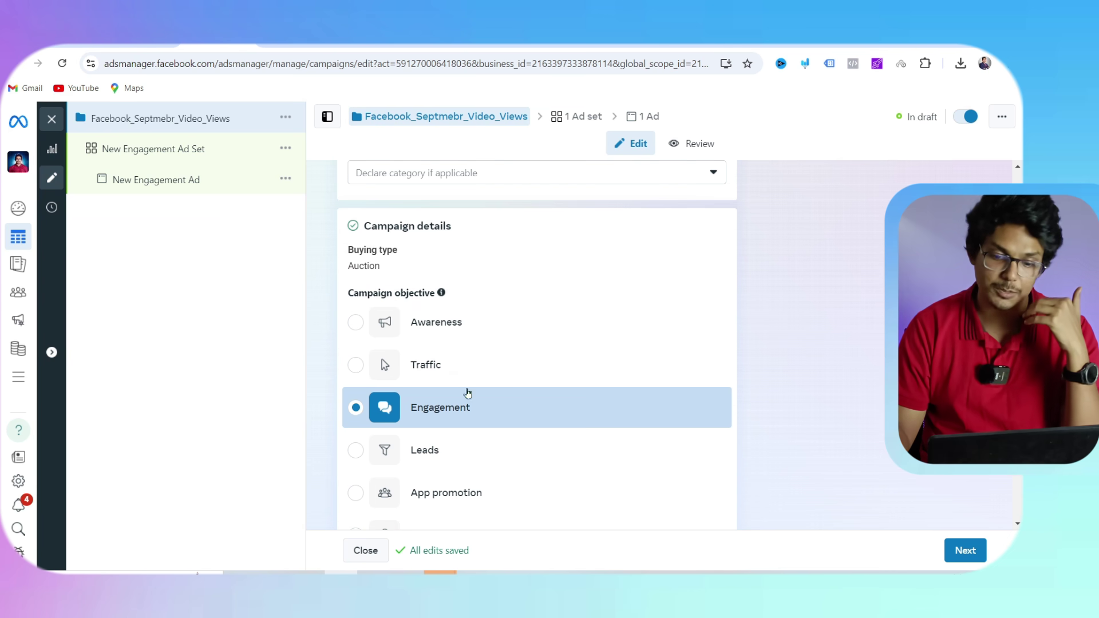
scroll(331, 404, down, 5)
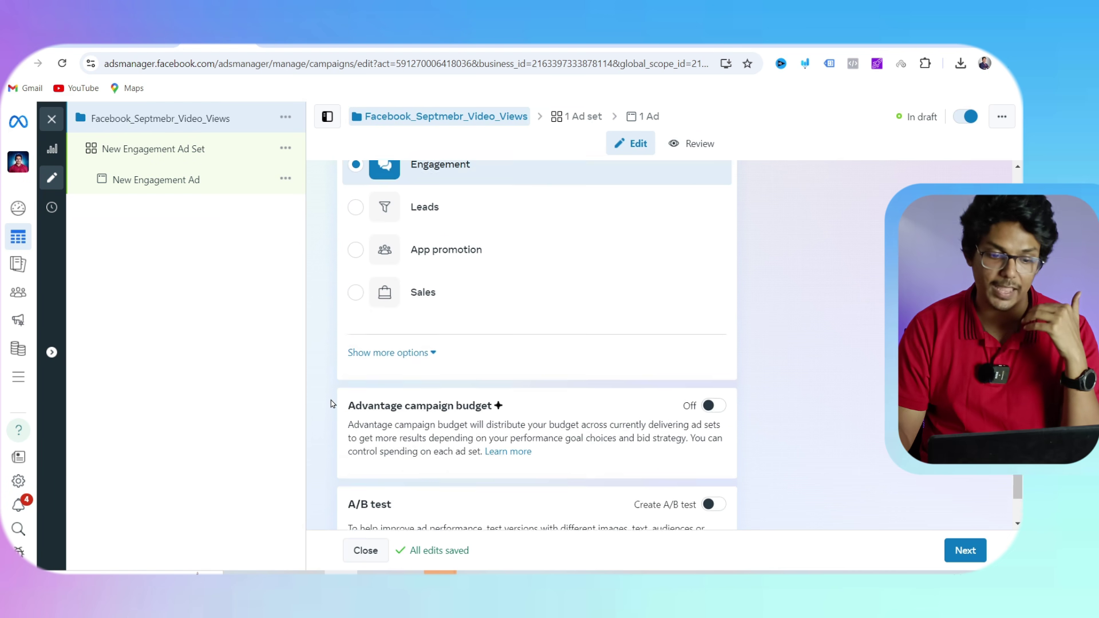
scroll(331, 403, down, 1)
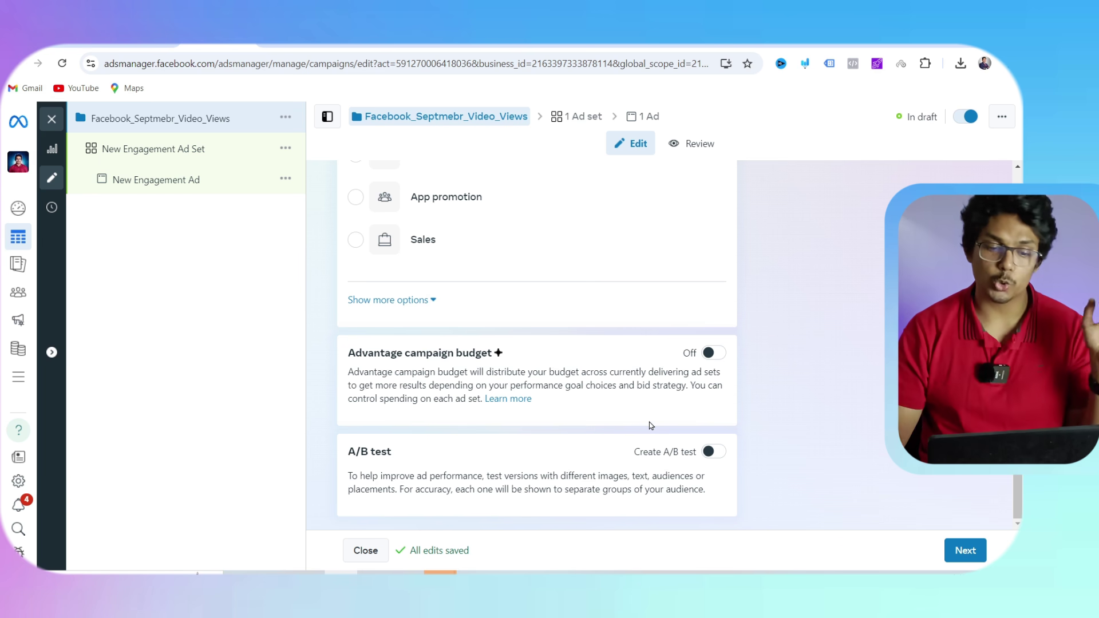
scroll(616, 440, up, 2)
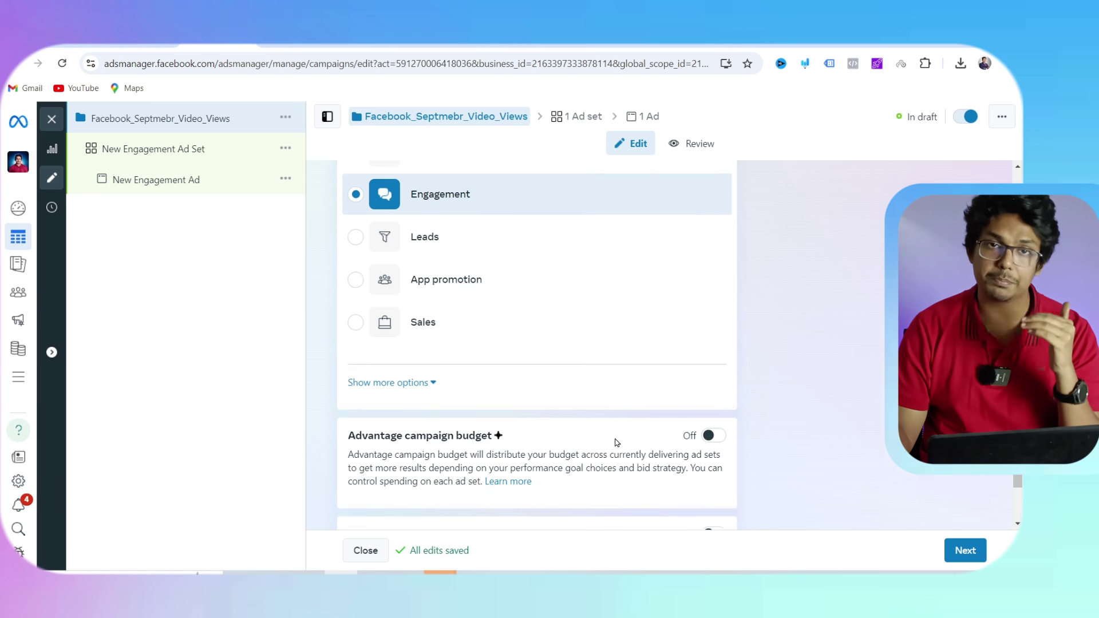
Continue to the ad set level and name the ad set Video_Views_Campaign.
scroll(614, 442, up, 2)
scroll(609, 444, down, 3)
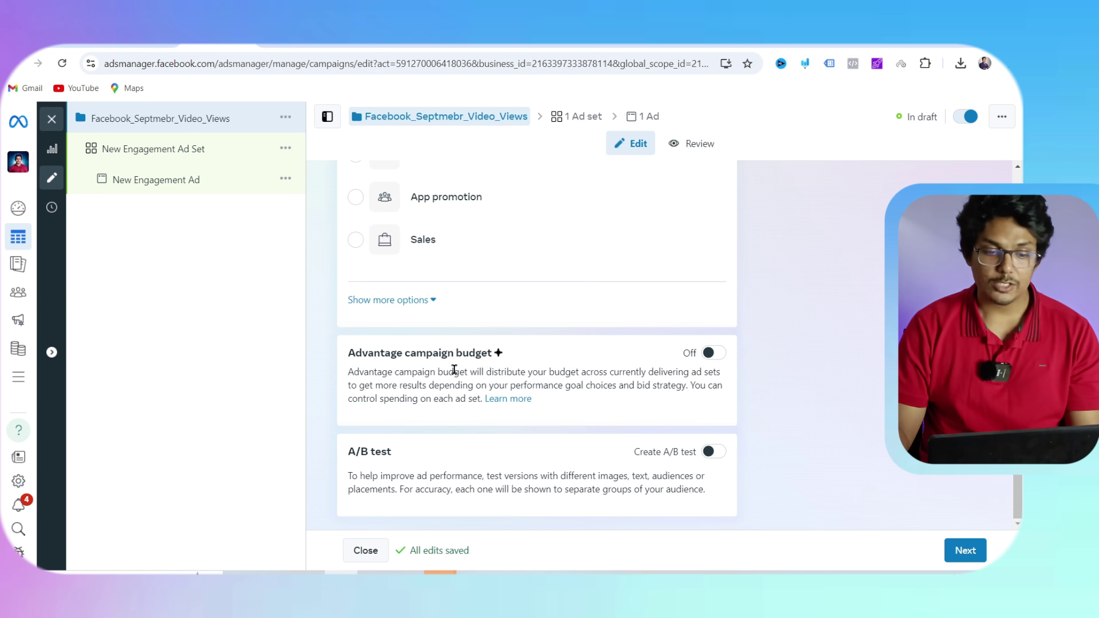
click(950, 545)
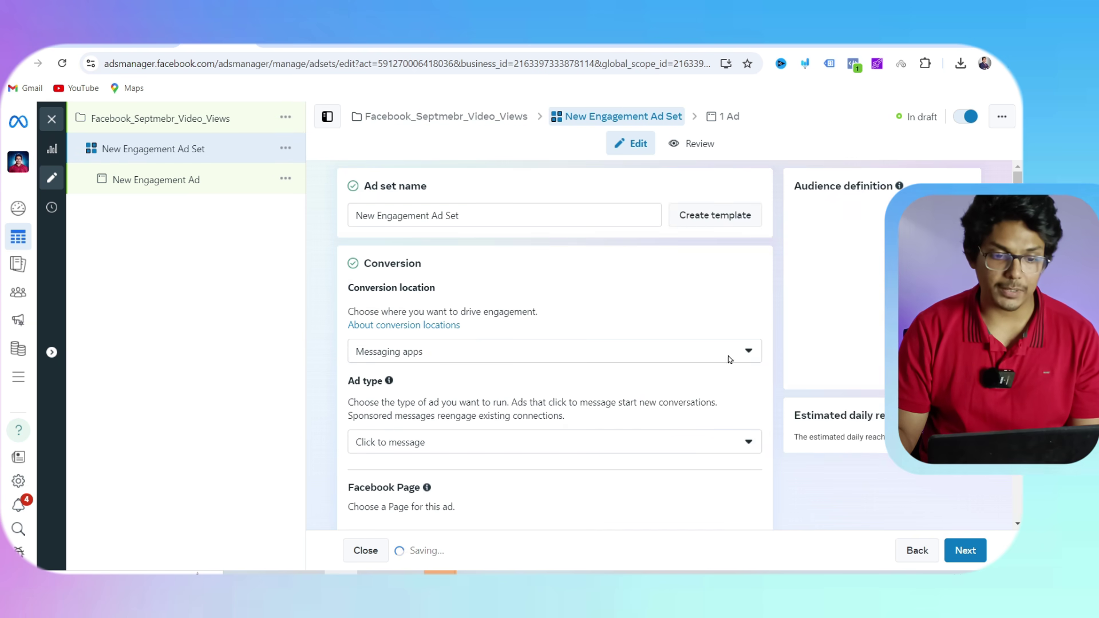
triple_click(465, 216)
text(V)
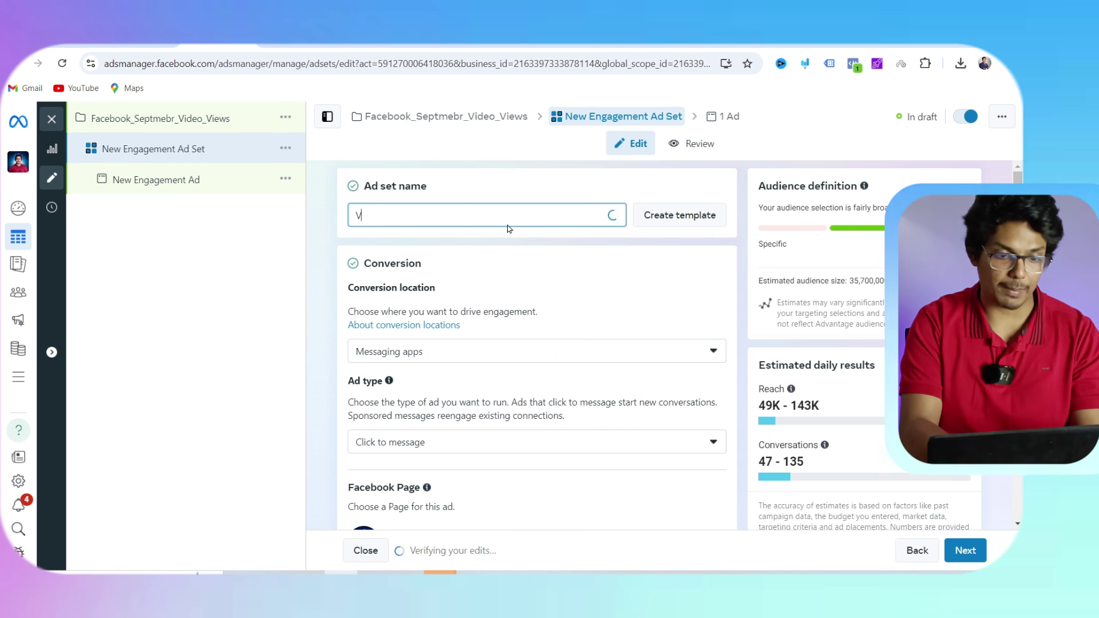
text(ideo )
text(Vi)
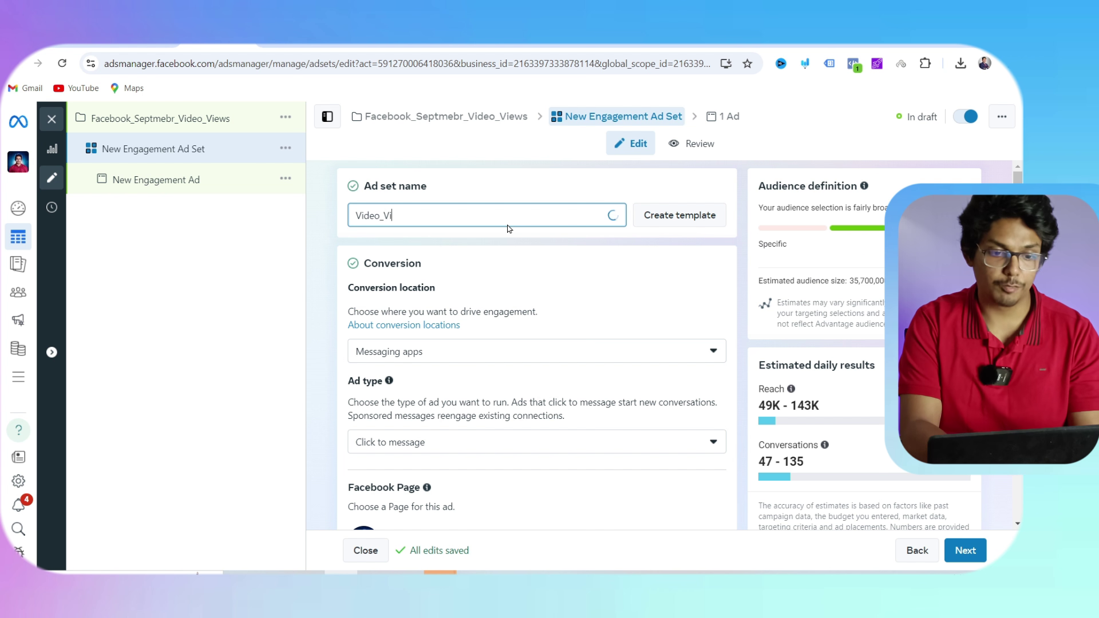
text(ews_Campaign)
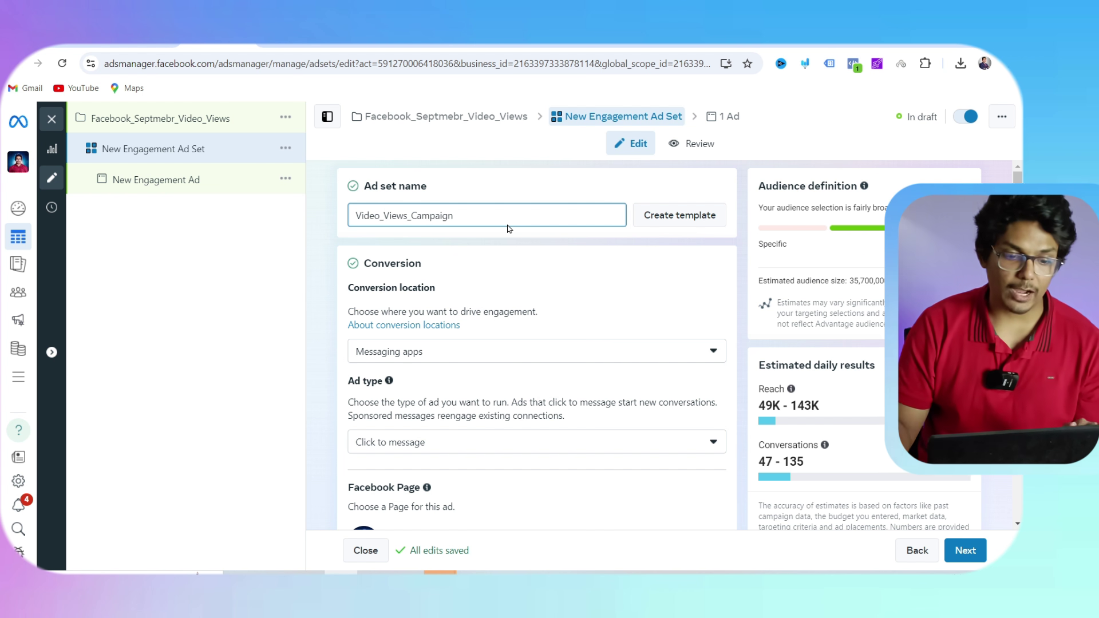
Review the available conversion locations and set the ad set's conversion location to On your ad.
click(466, 352)
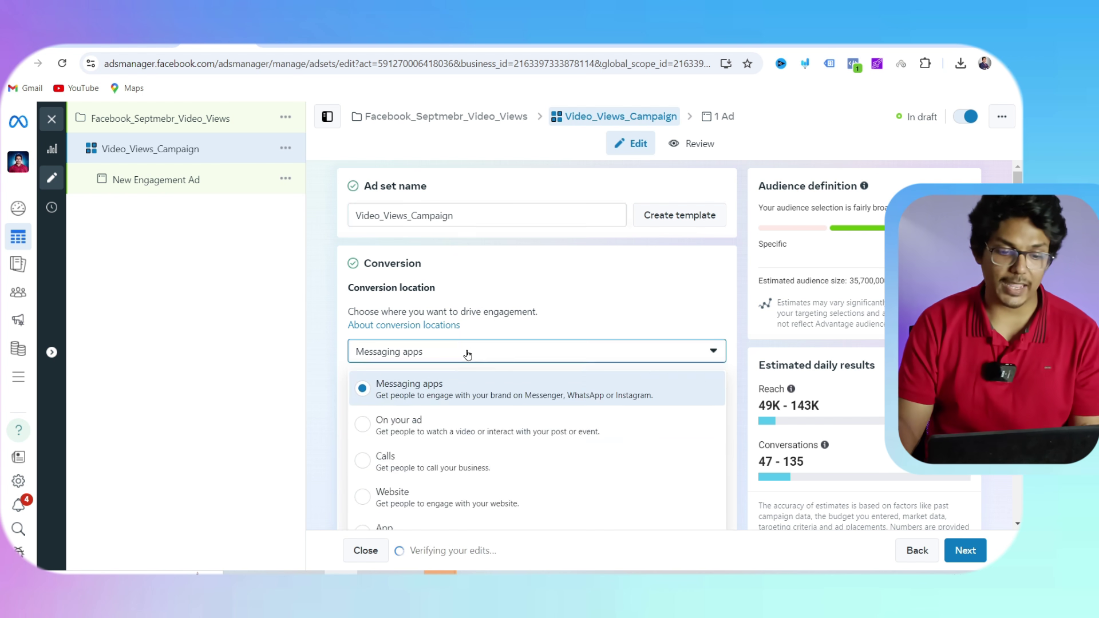
scroll(452, 381, down, 2)
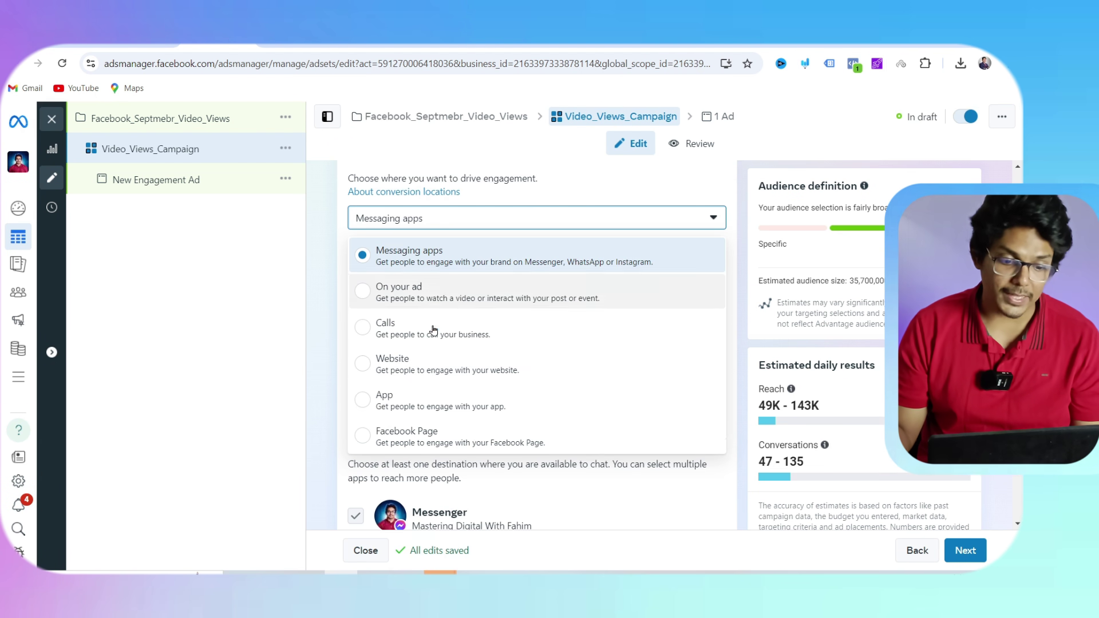
scroll(453, 357, down, 1)
scroll(453, 357, up, 1)
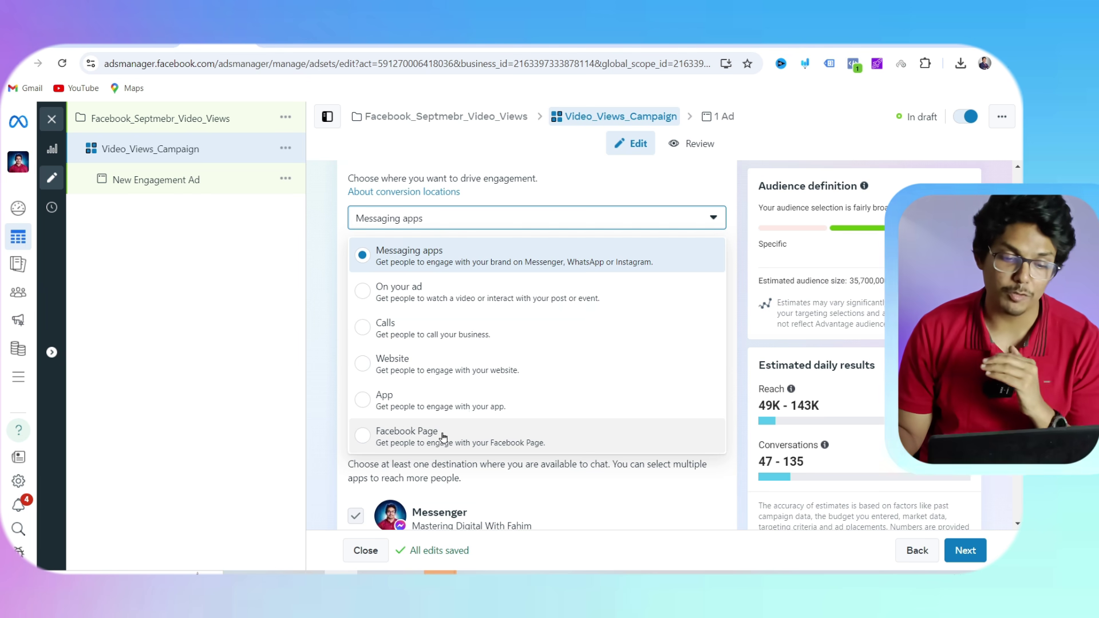
click(424, 306)
scroll(467, 324, up, 1)
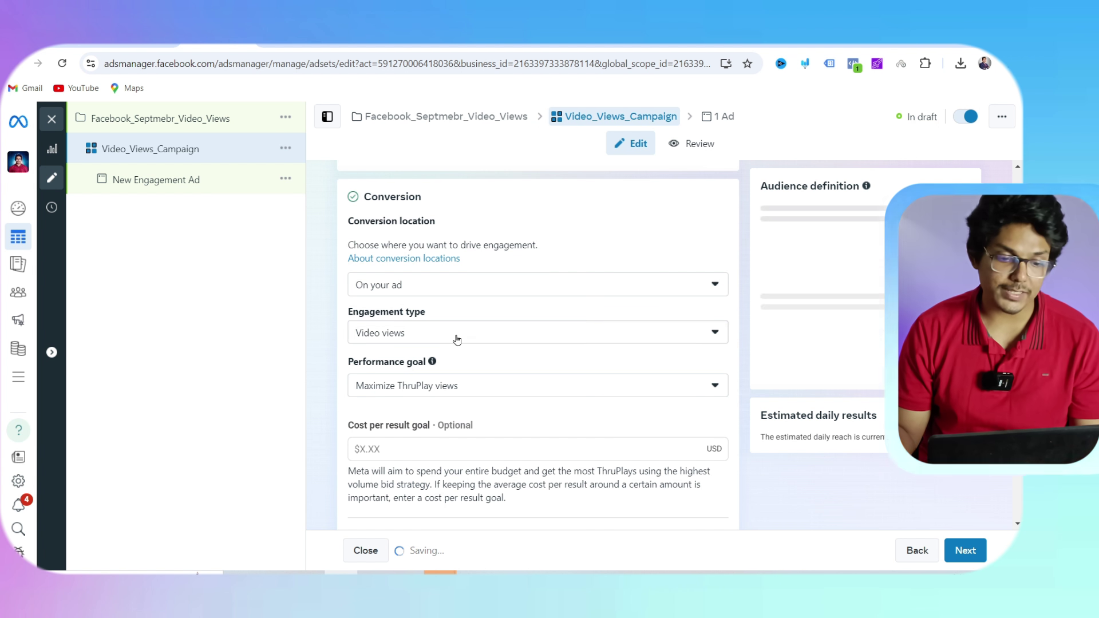
Choose Video views as the engagement type for the ad set.
click(457, 332)
click(436, 366)
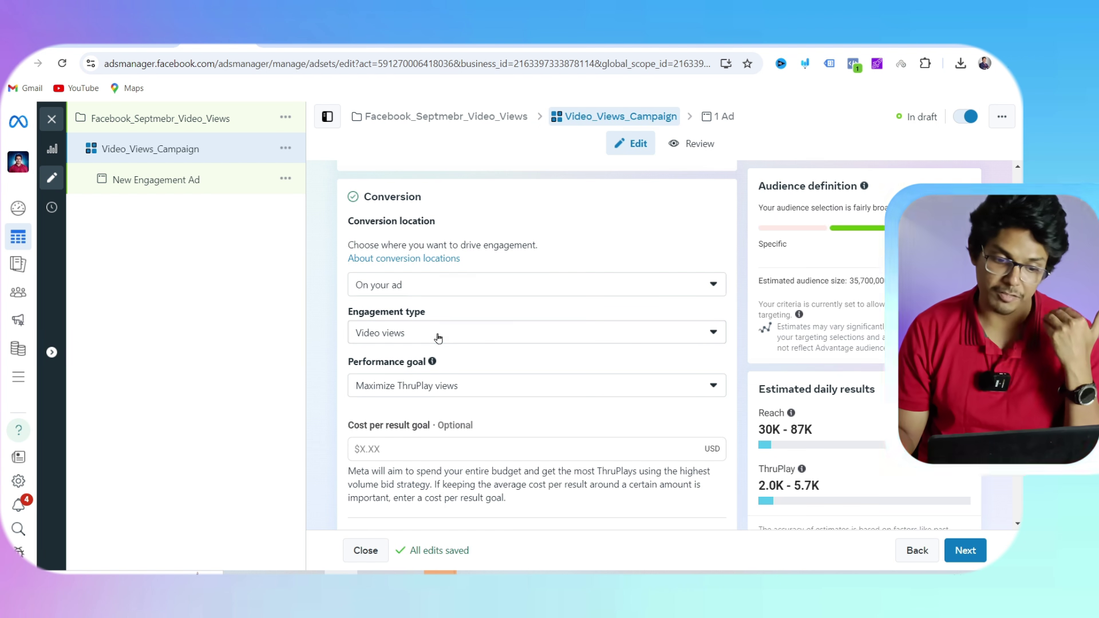
click(438, 337)
click(420, 364)
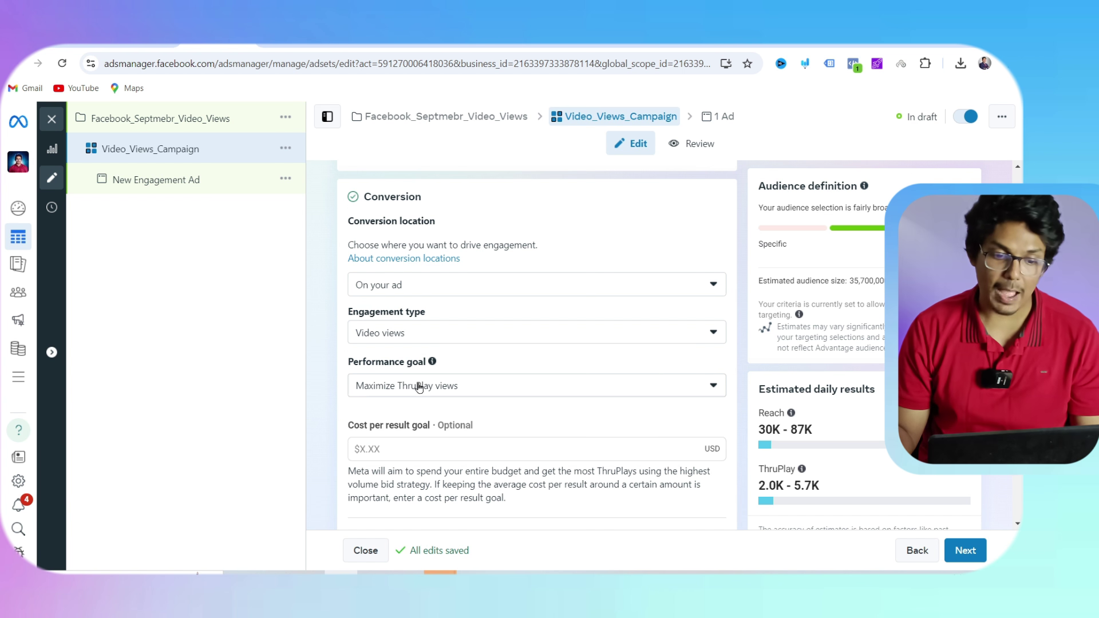
Compare the performance goal options and choose Maximize ThruPlay views.
scroll(420, 387, down, 1)
click(449, 319)
click(451, 323)
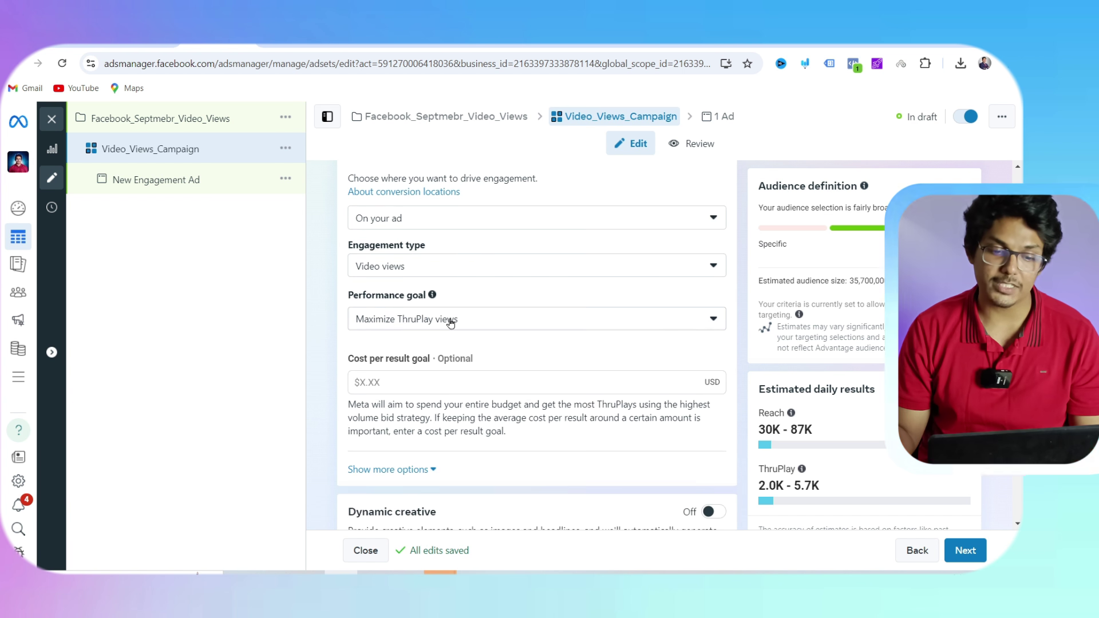
double_click(450, 321)
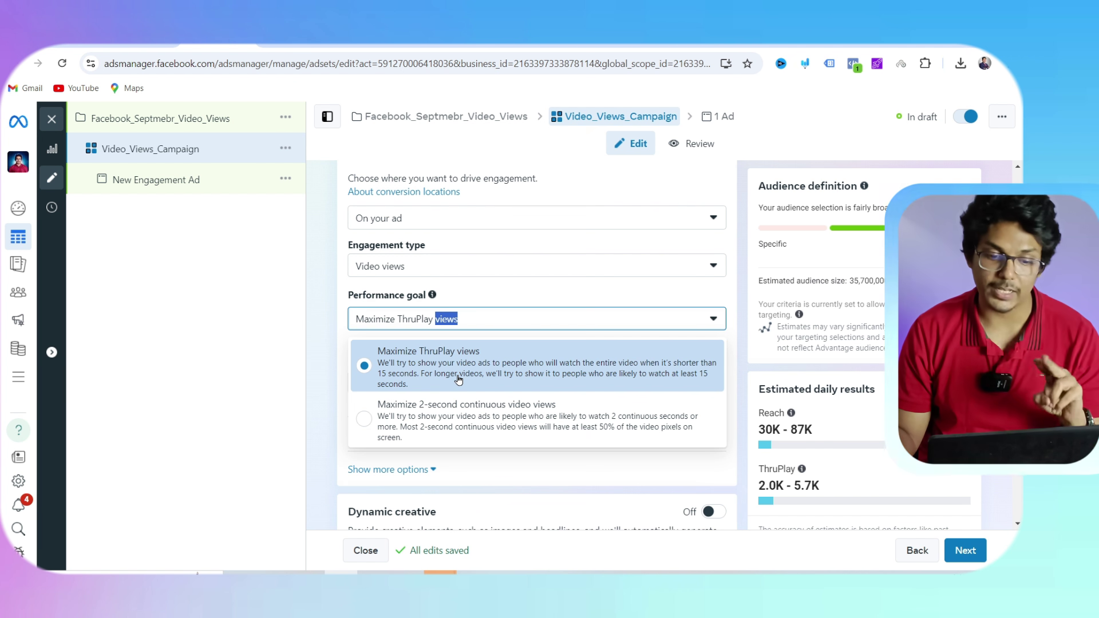
click(451, 357)
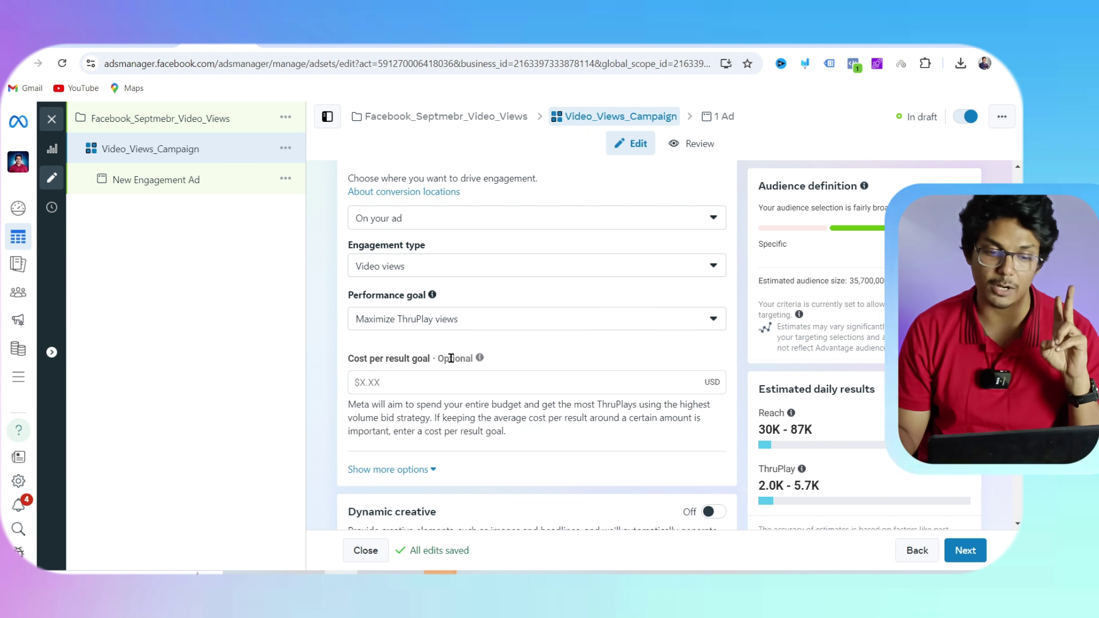
click(455, 328)
click(449, 356)
scroll(443, 352, down, 1)
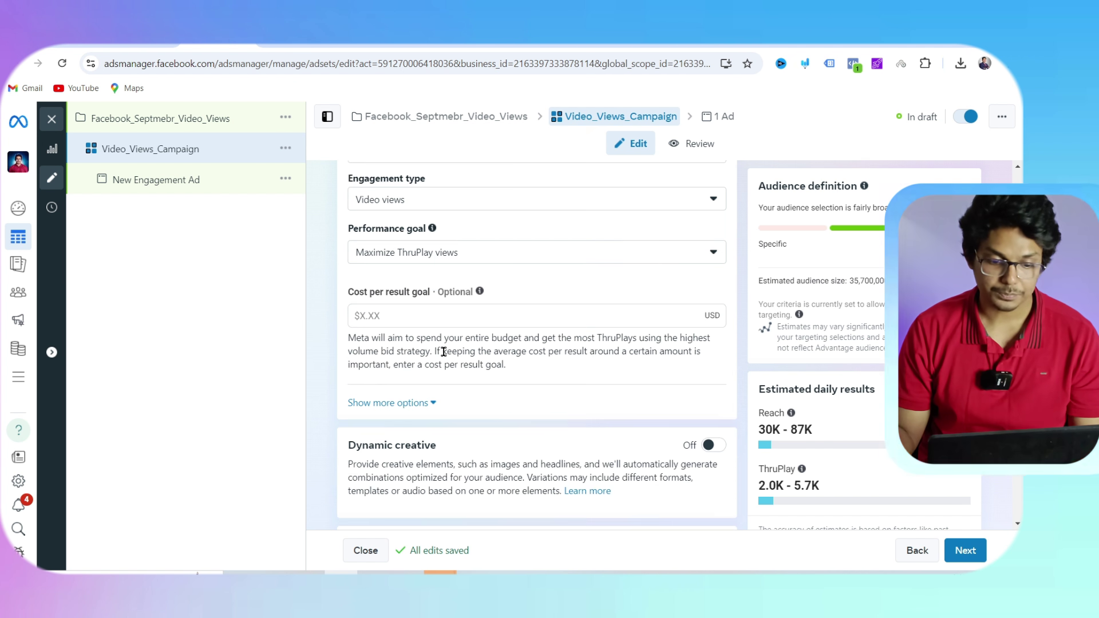
Choose Daily budget as the ad set's budget type and set the amount to $1.00.
scroll(443, 352, down, 4)
click(408, 331)
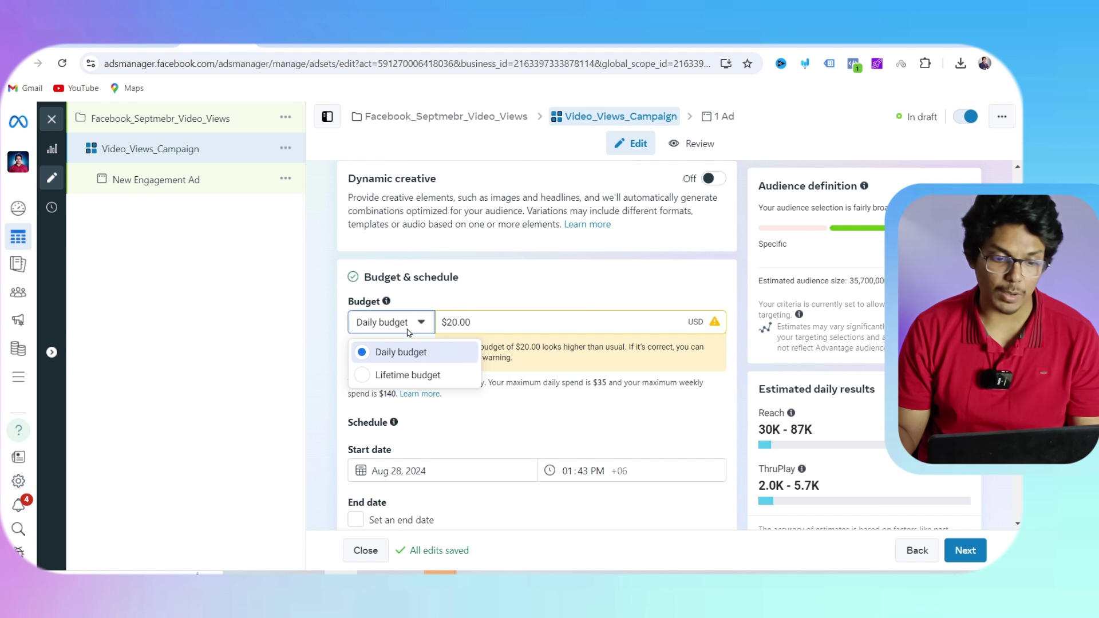
click(410, 353)
click(393, 322)
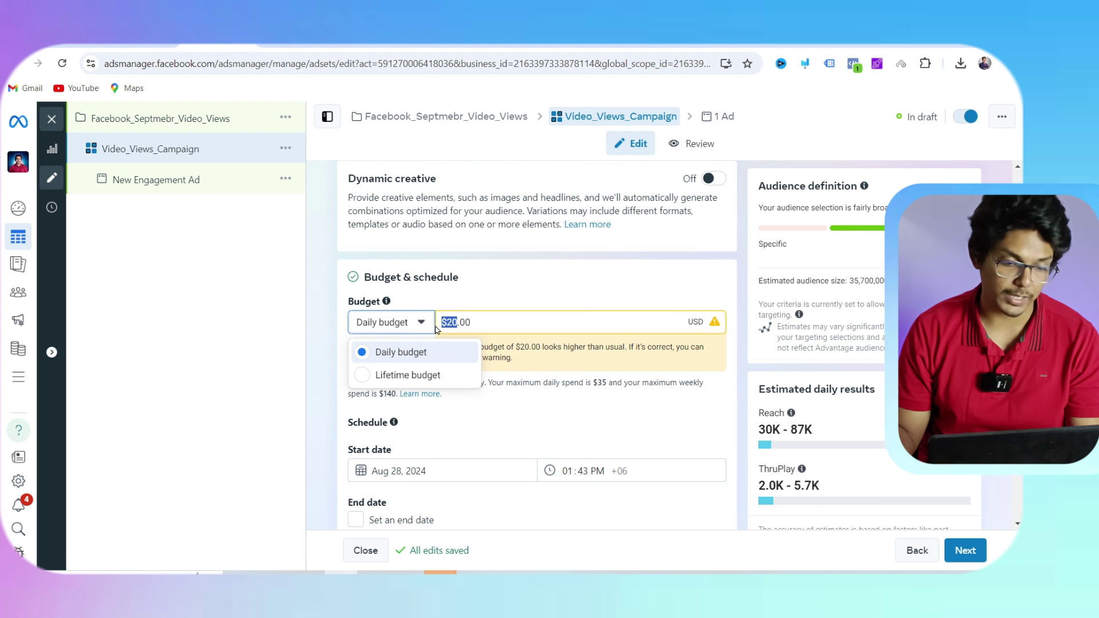
click(322, 366)
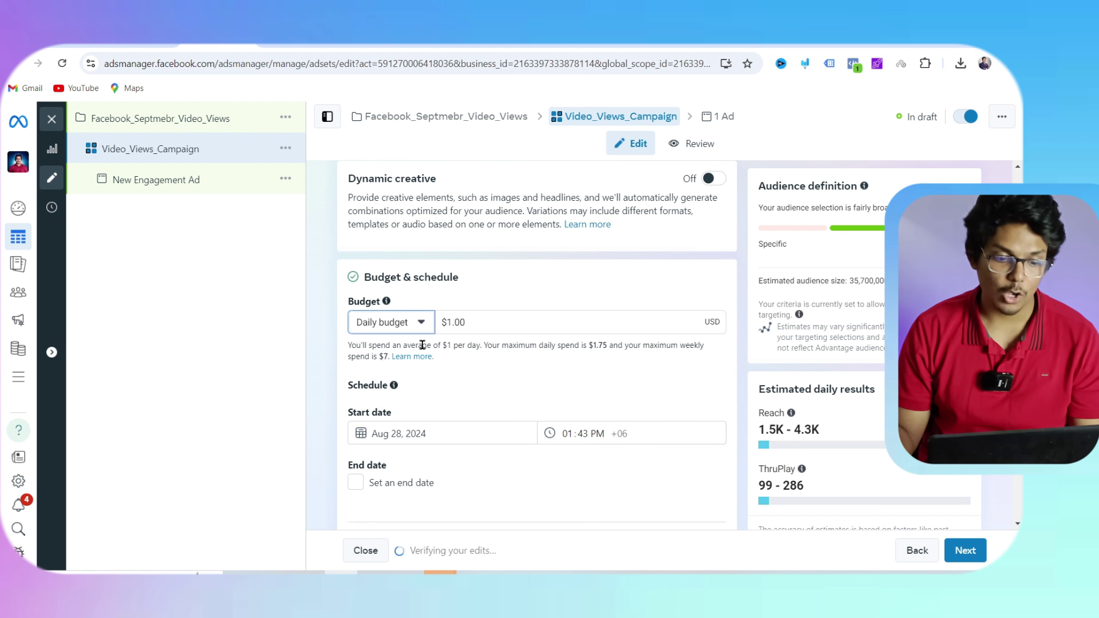
Select Daily budget again after viewing the budget types, and pick August 28, 2024 as the start date.
scroll(402, 365, down, 1)
click(403, 366)
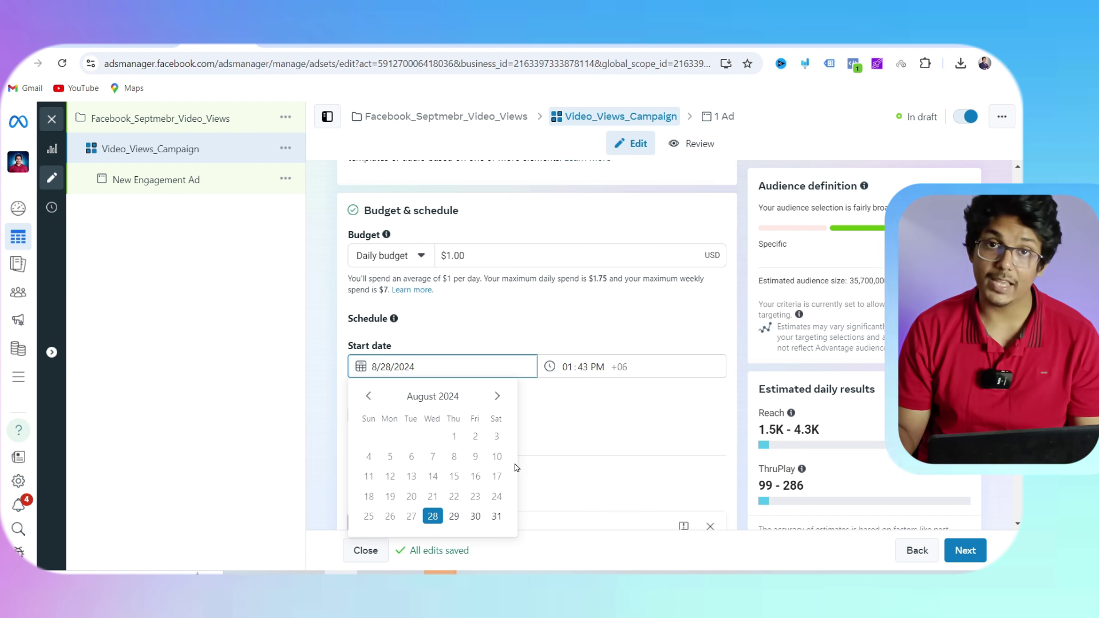
click(408, 259)
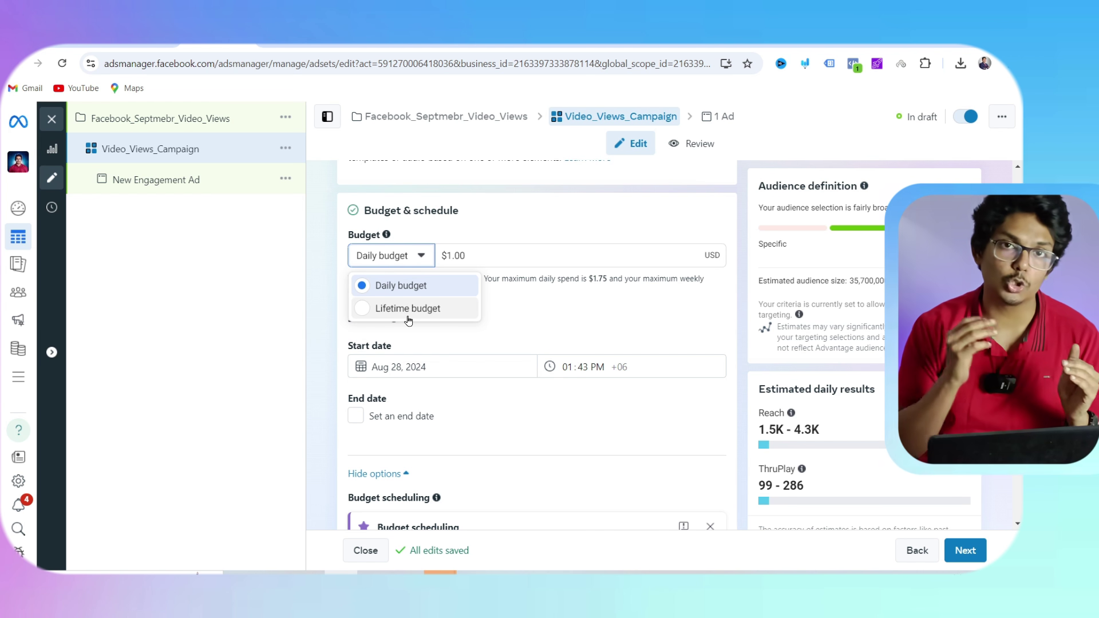
click(395, 285)
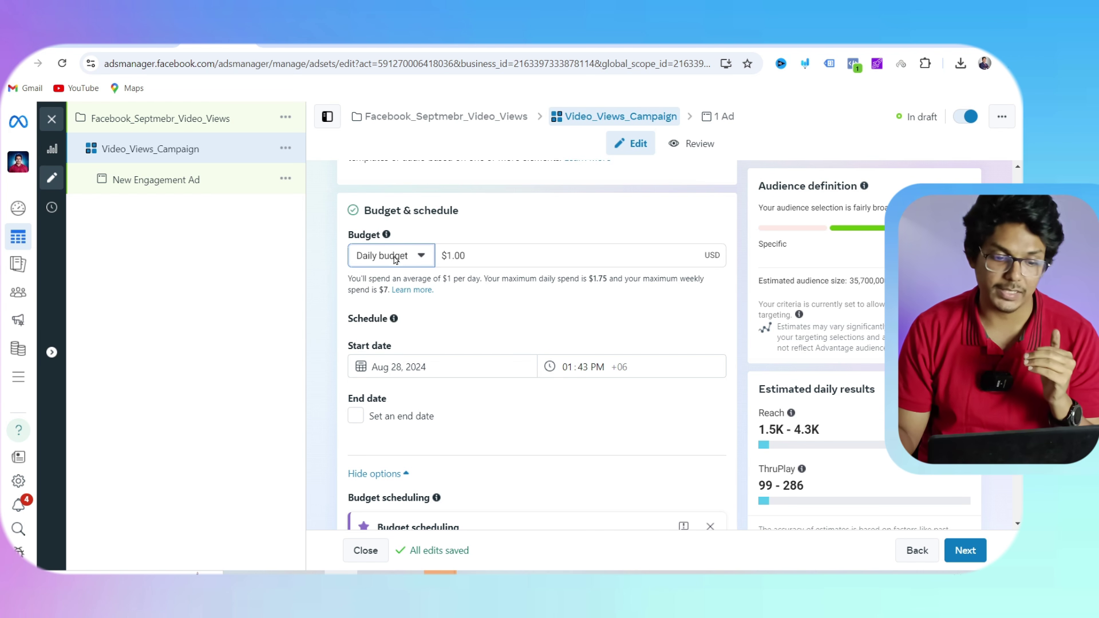
click(403, 366)
click(433, 517)
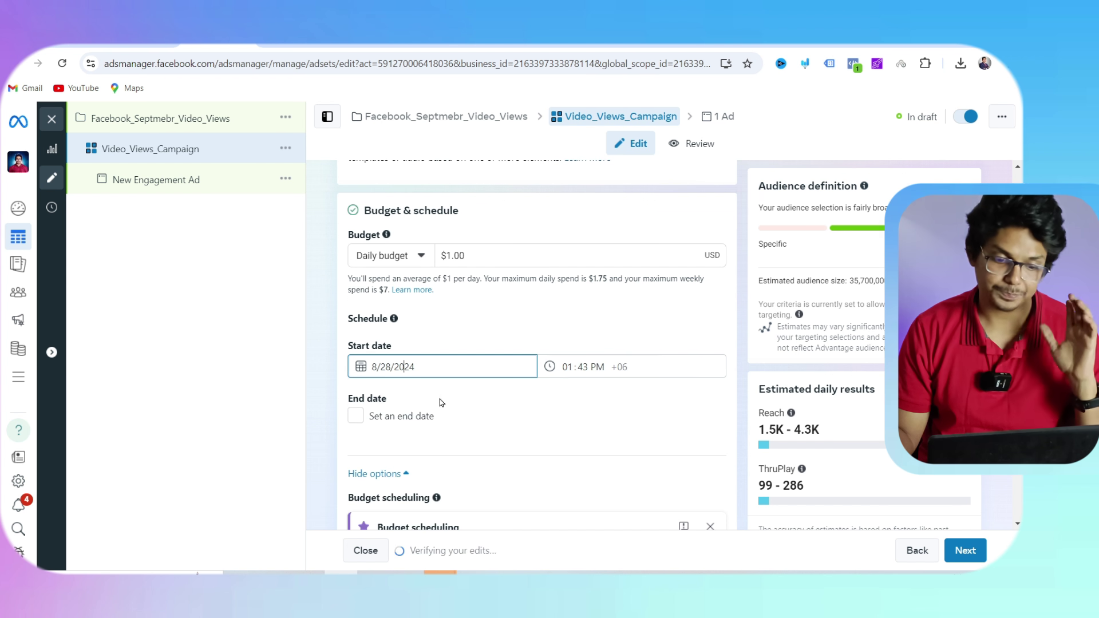
Look over the budget scheduling, ad scheduling and audience controls, and open the audience locations for editing.
scroll(488, 391, down, 6)
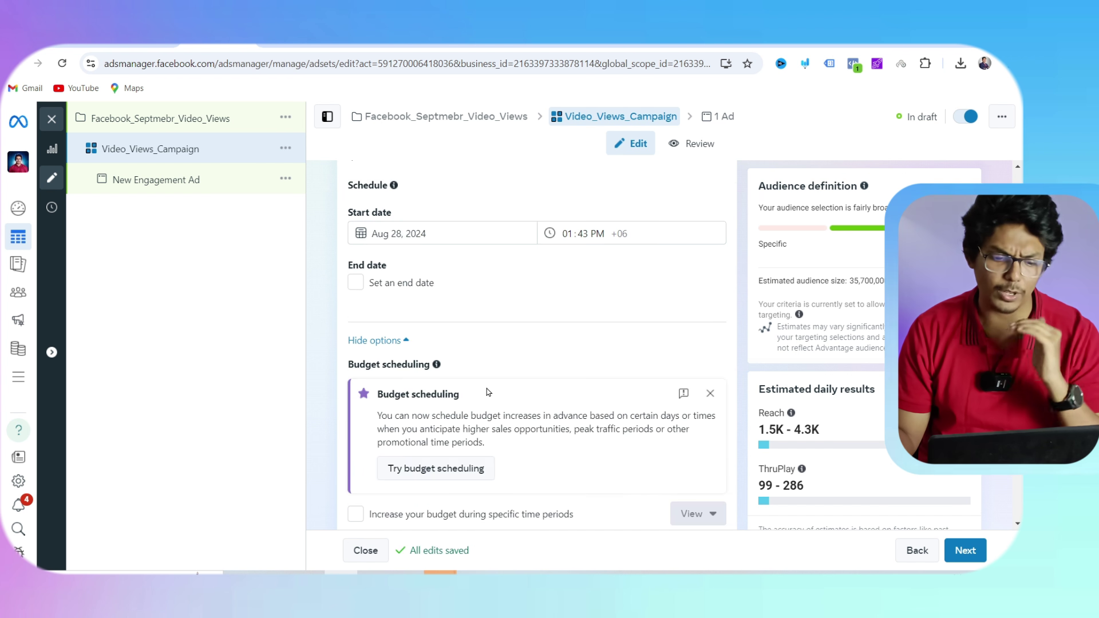
scroll(453, 385, down, 4)
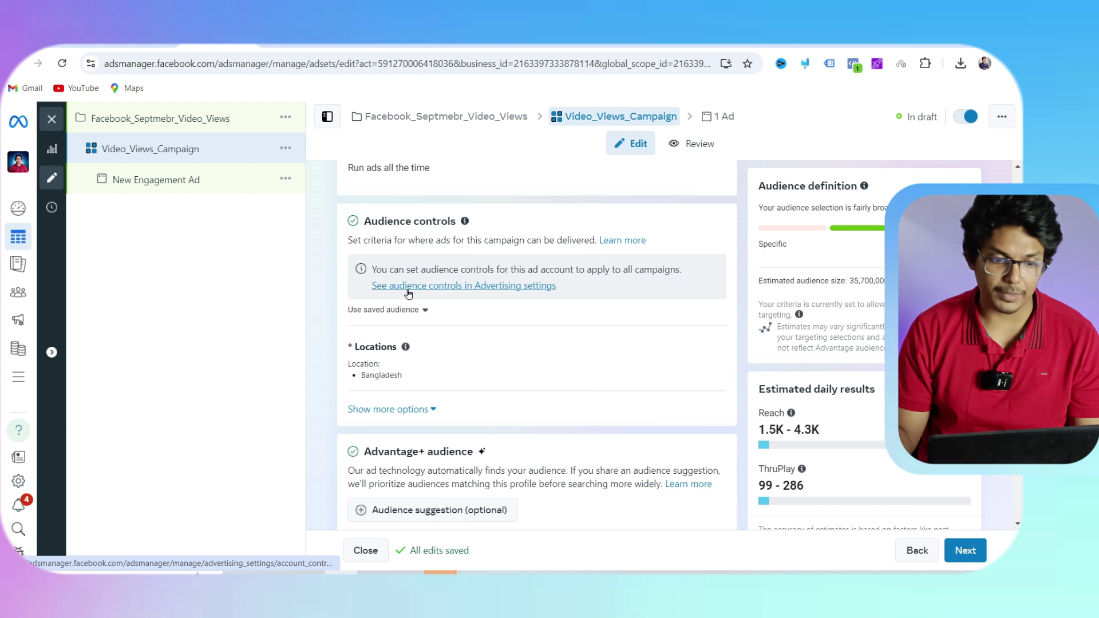
scroll(408, 293, up, 7)
scroll(457, 360, down, 2)
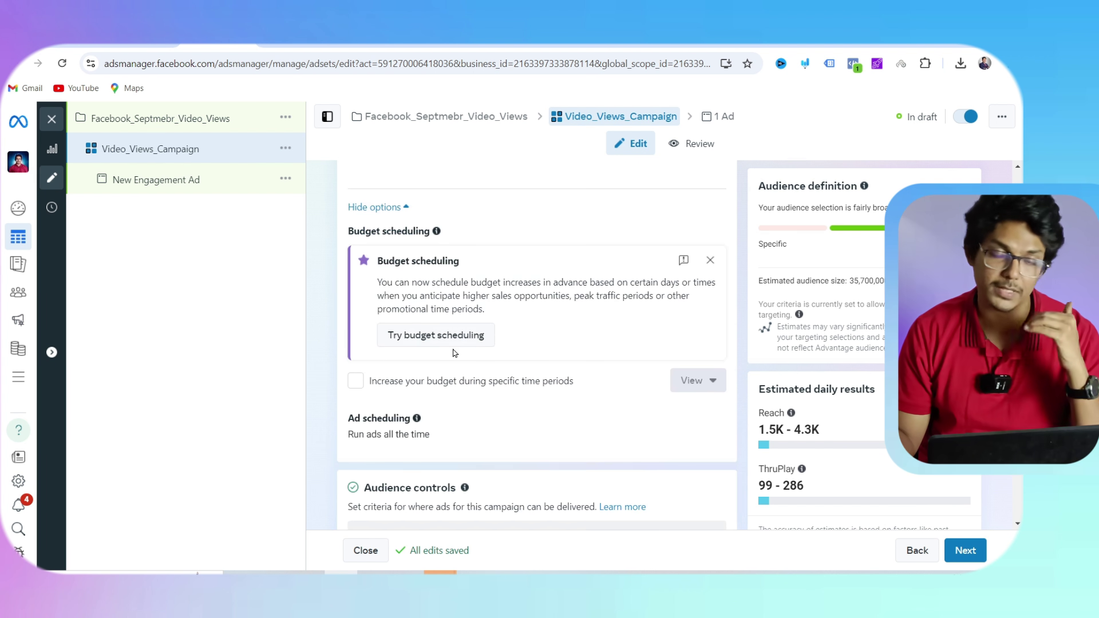
scroll(455, 352, down, 1)
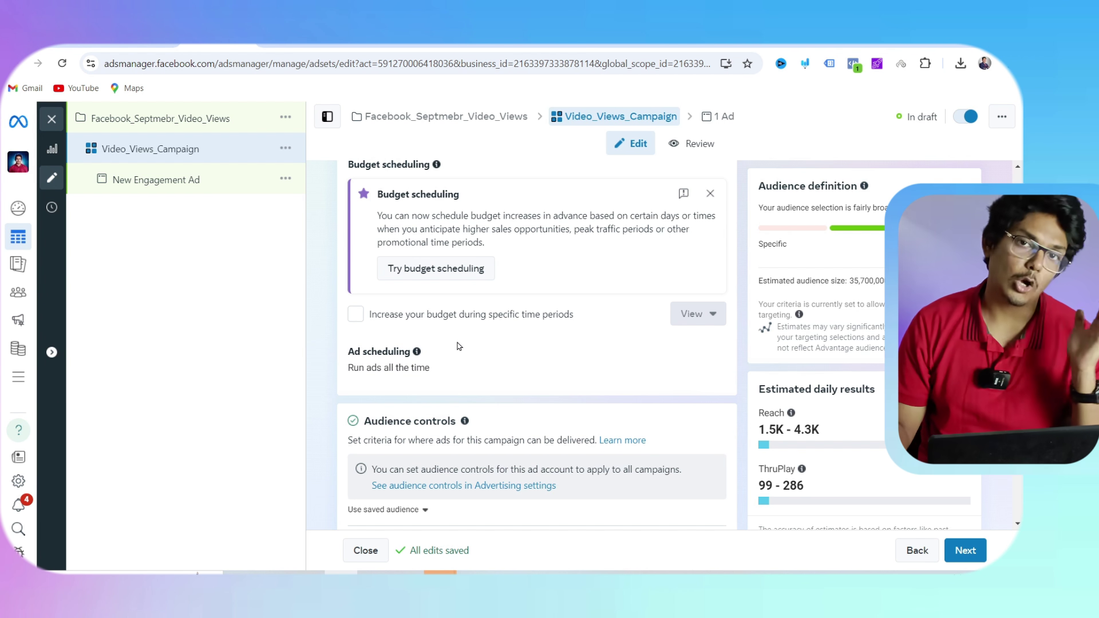
scroll(457, 345, down, 3)
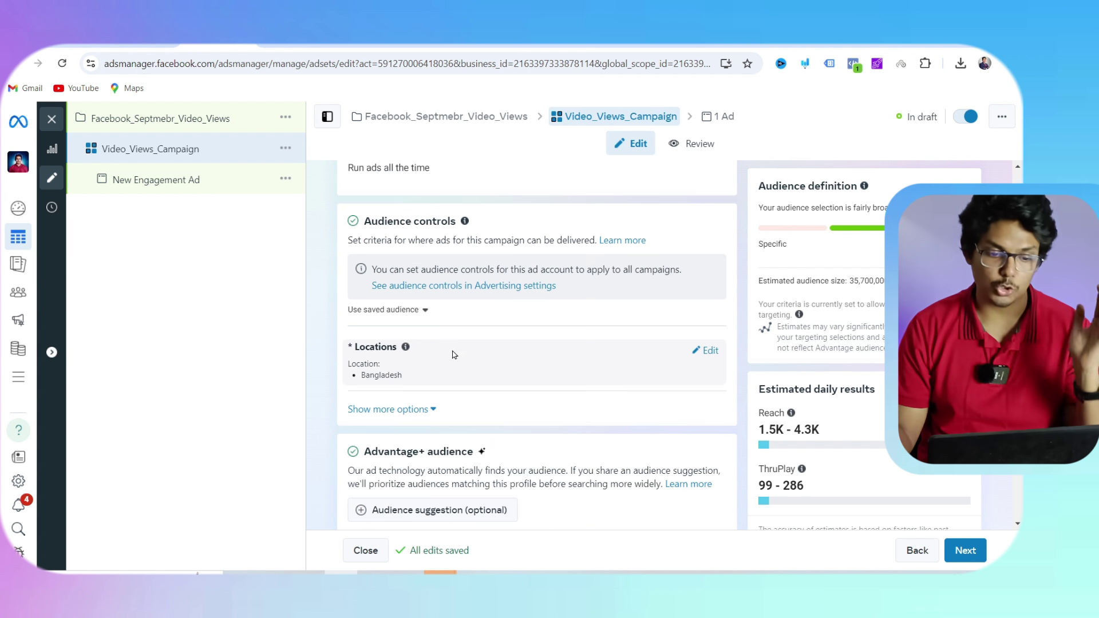
click(710, 351)
scroll(572, 369, down, 2)
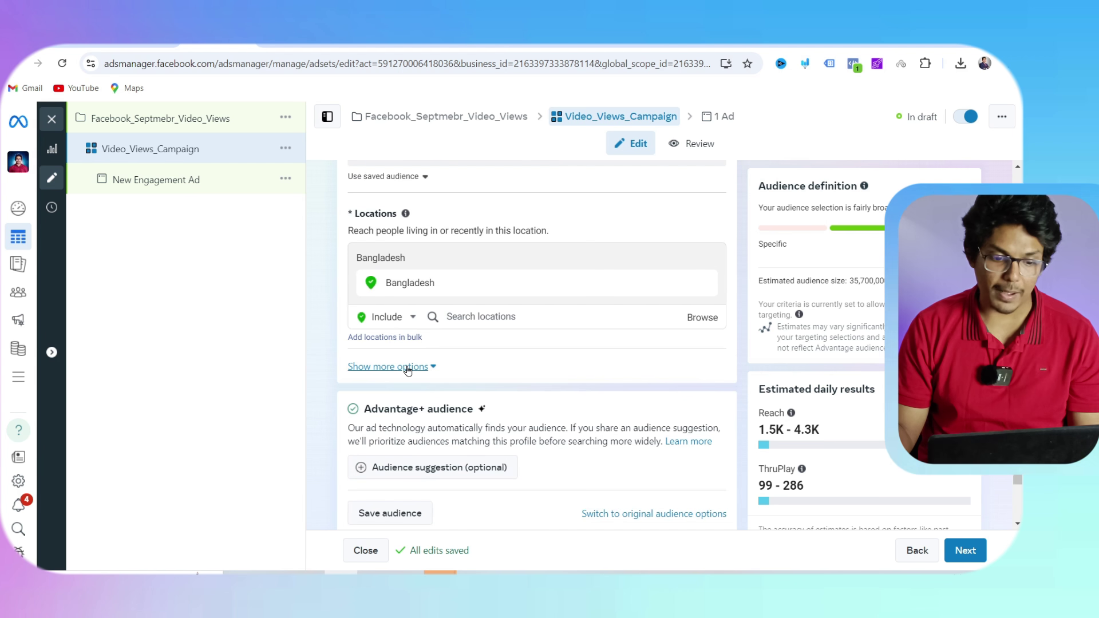
Expand the optional audience suggestions under Advantage+ audience and open the age range for editing.
scroll(417, 366, down, 1)
click(449, 400)
scroll(459, 404, down, 1)
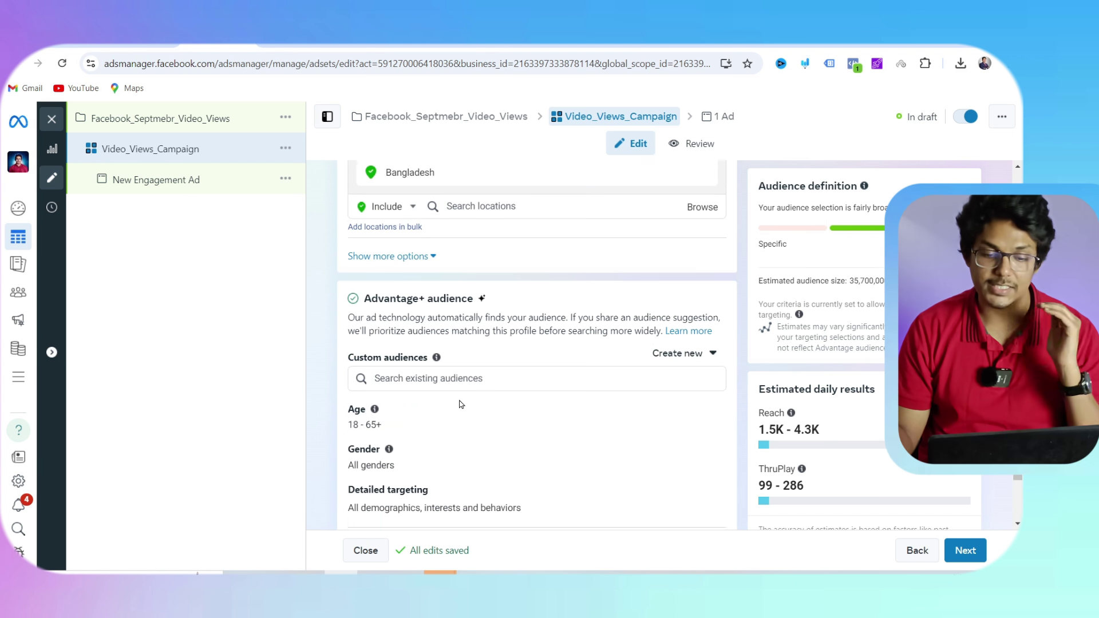
scroll(437, 395, up, 1)
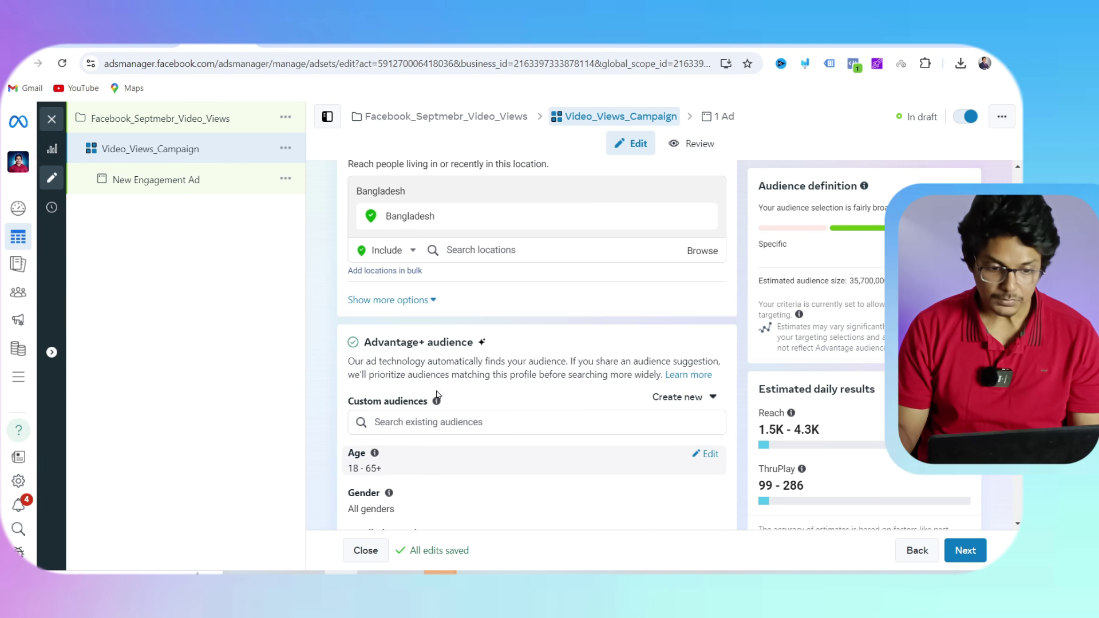
drag(364, 341, 430, 344)
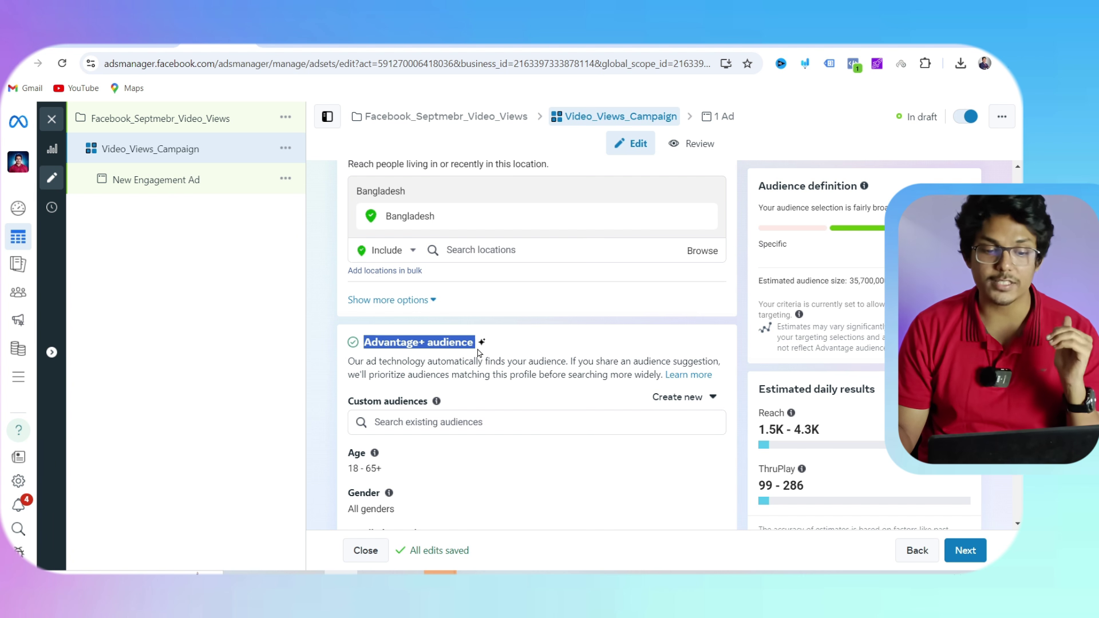
scroll(478, 351, down, 1)
click(709, 387)
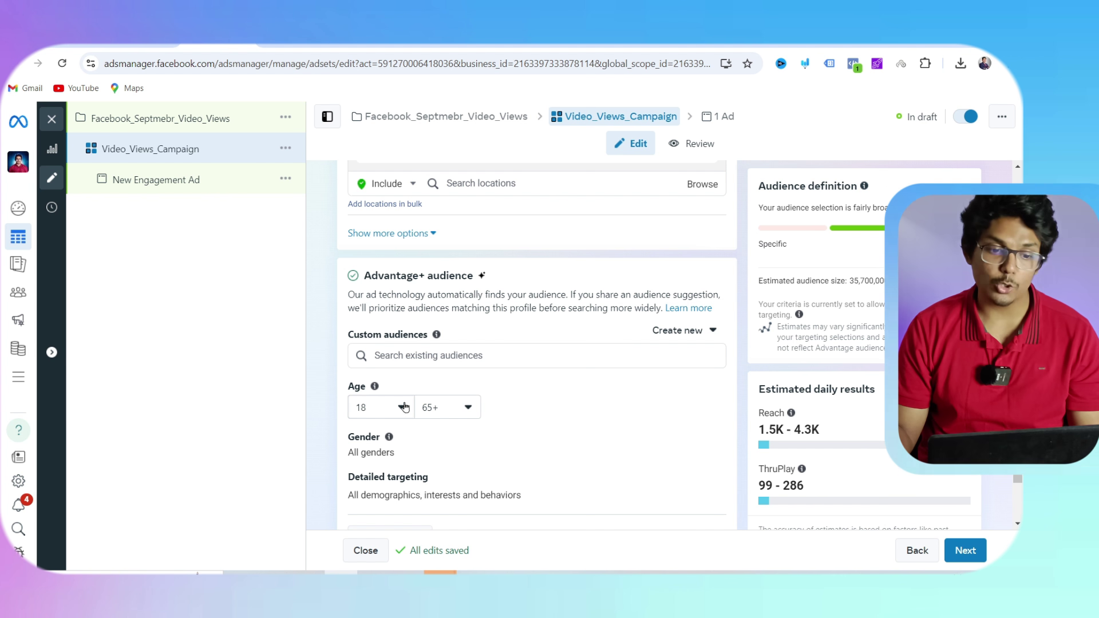
scroll(446, 390, up, 6)
scroll(447, 390, down, 4)
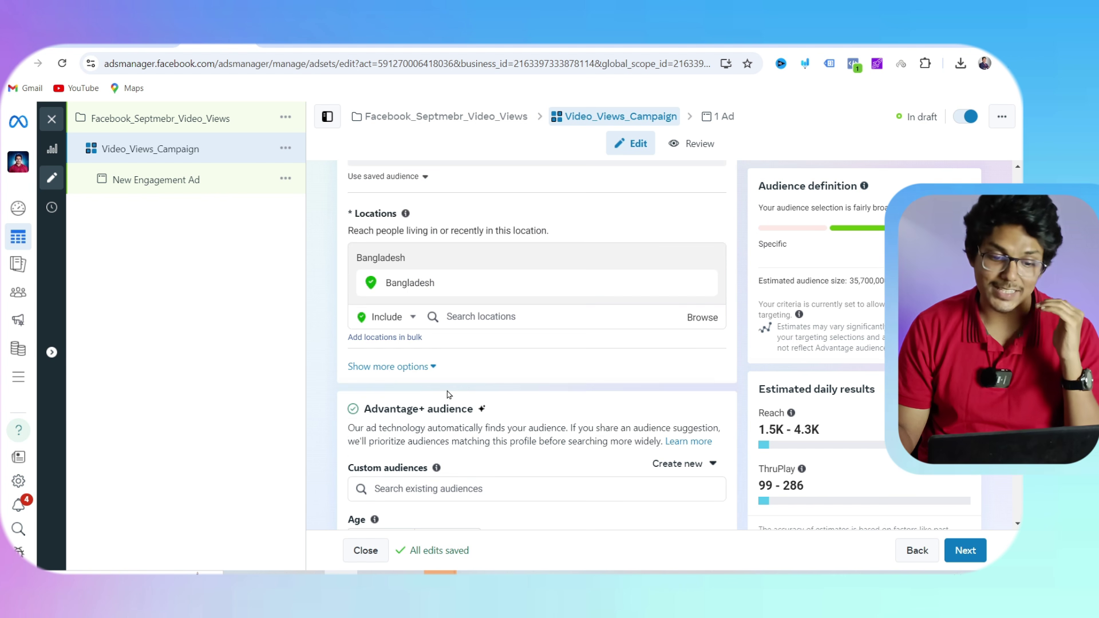
scroll(448, 393, down, 1)
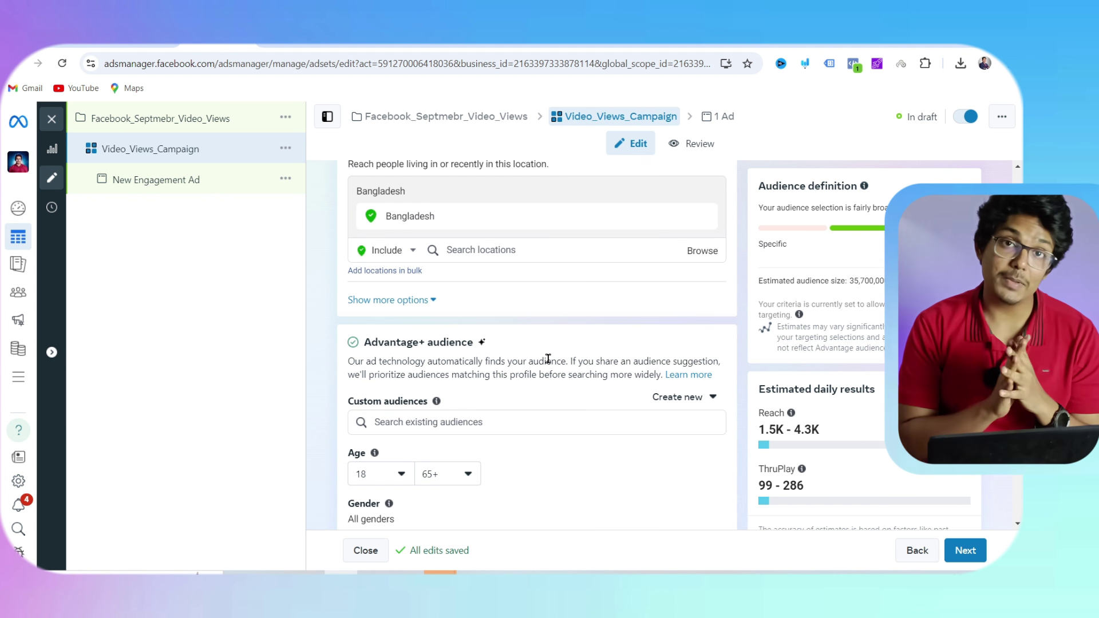
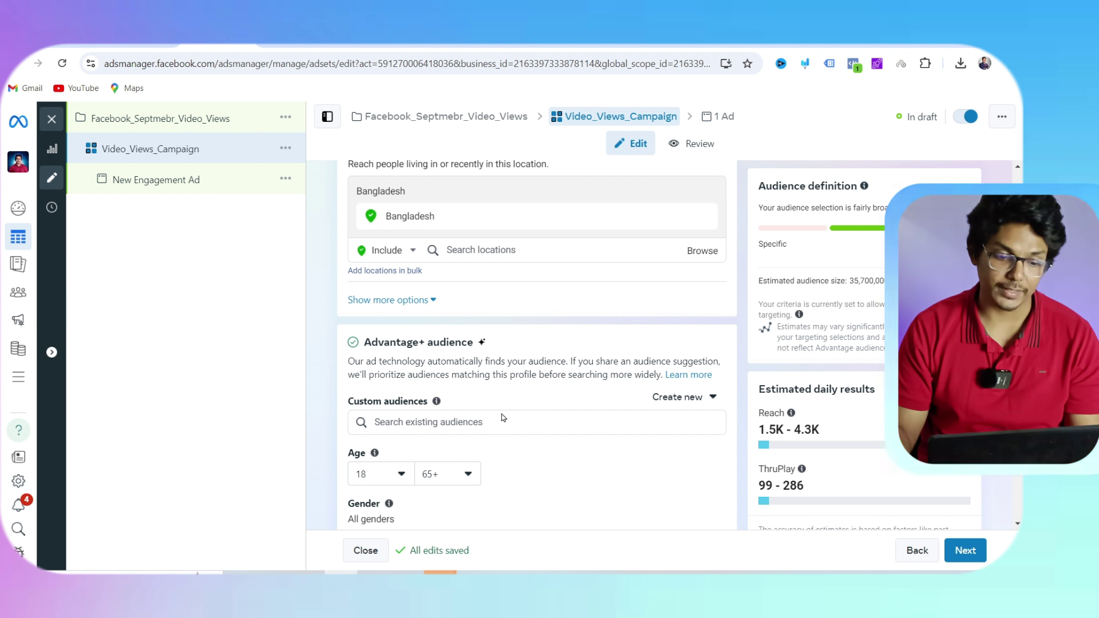
Set the Advantage+ audience age range to 22 through 40.
click(383, 478)
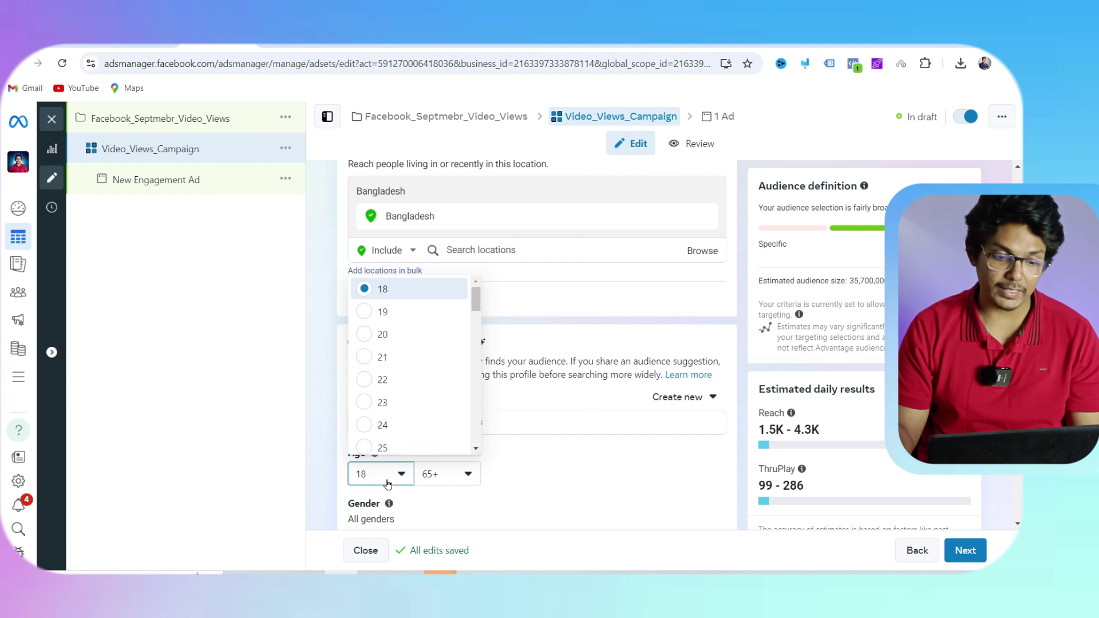
click(399, 383)
click(463, 474)
scroll(474, 409, up, 3)
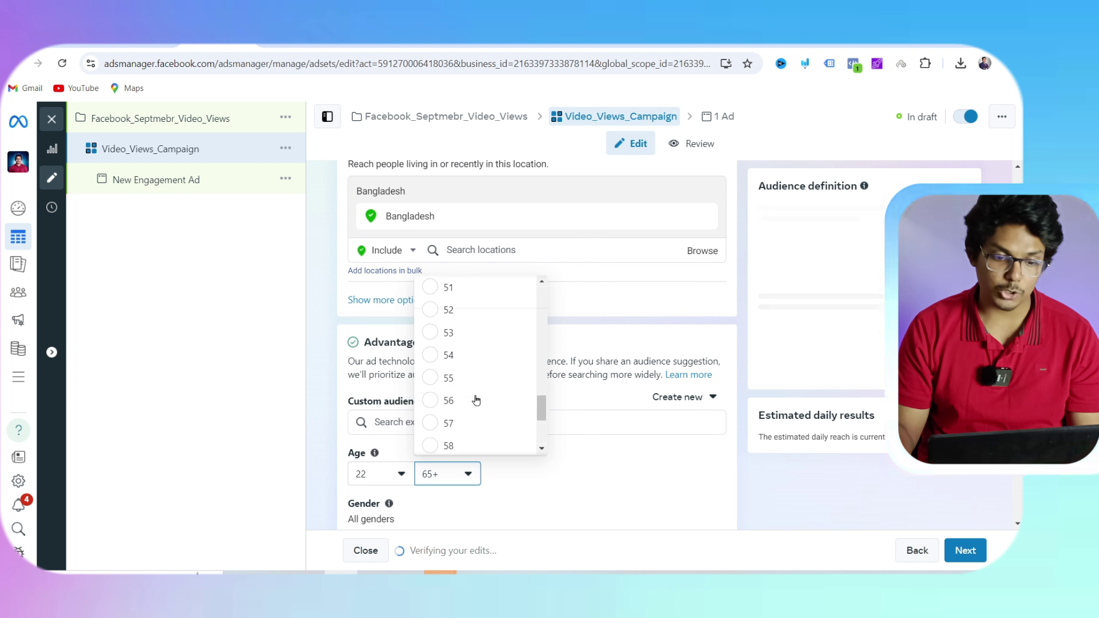
scroll(475, 400, up, 5)
scroll(473, 414, down, 3)
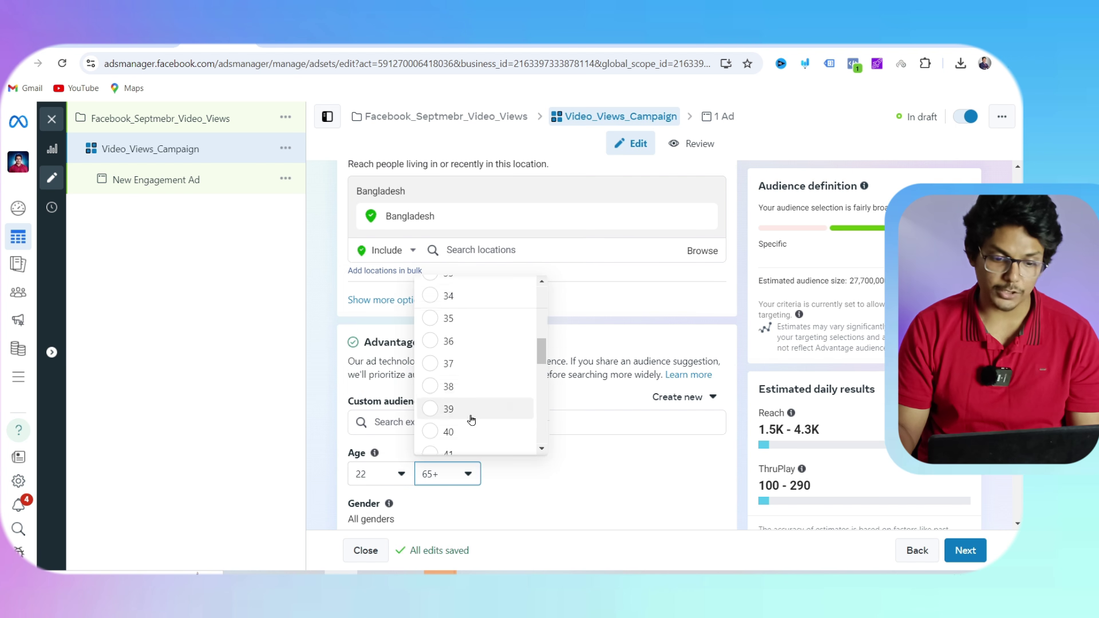
click(475, 380)
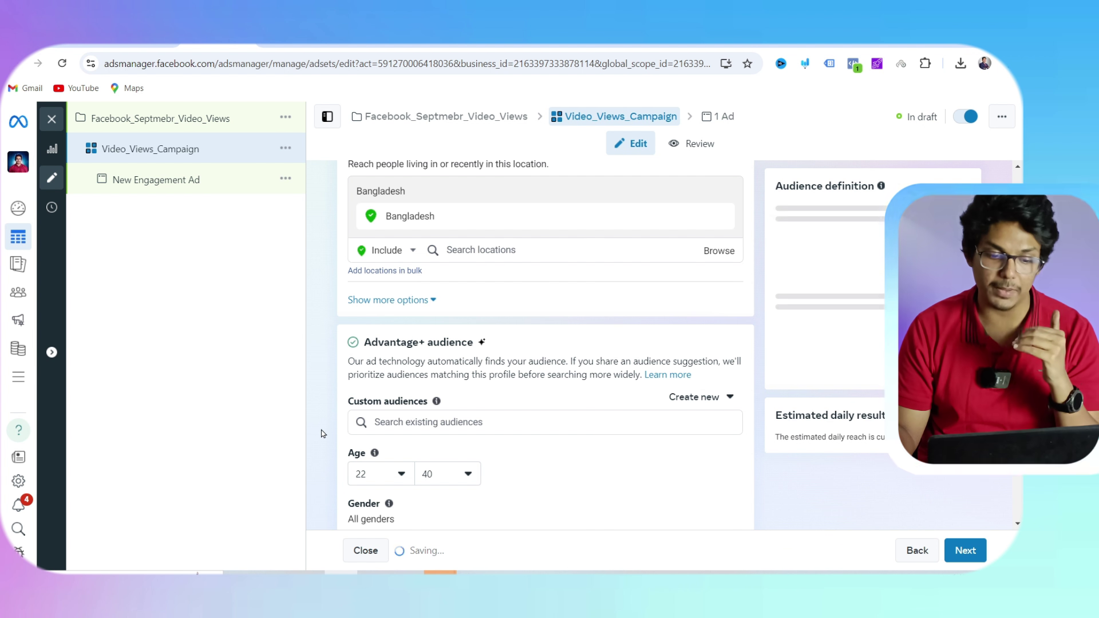
Edit the detailed targeting and add the Digital marketing (marketing) interest.
scroll(321, 431, down, 4)
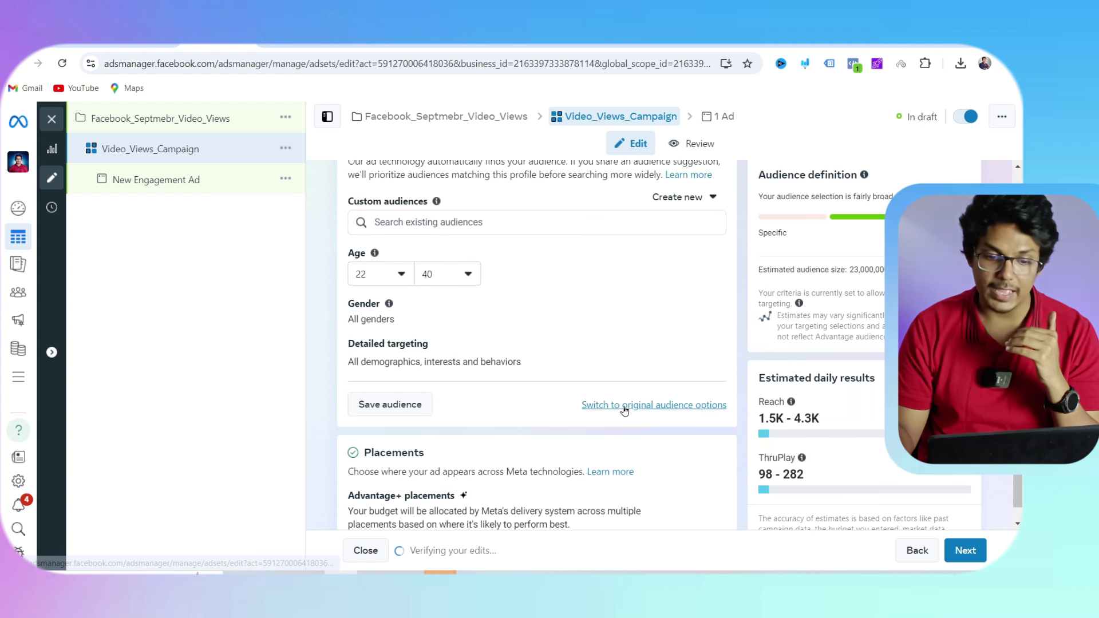
scroll(423, 395, up, 2)
scroll(501, 408, up, 3)
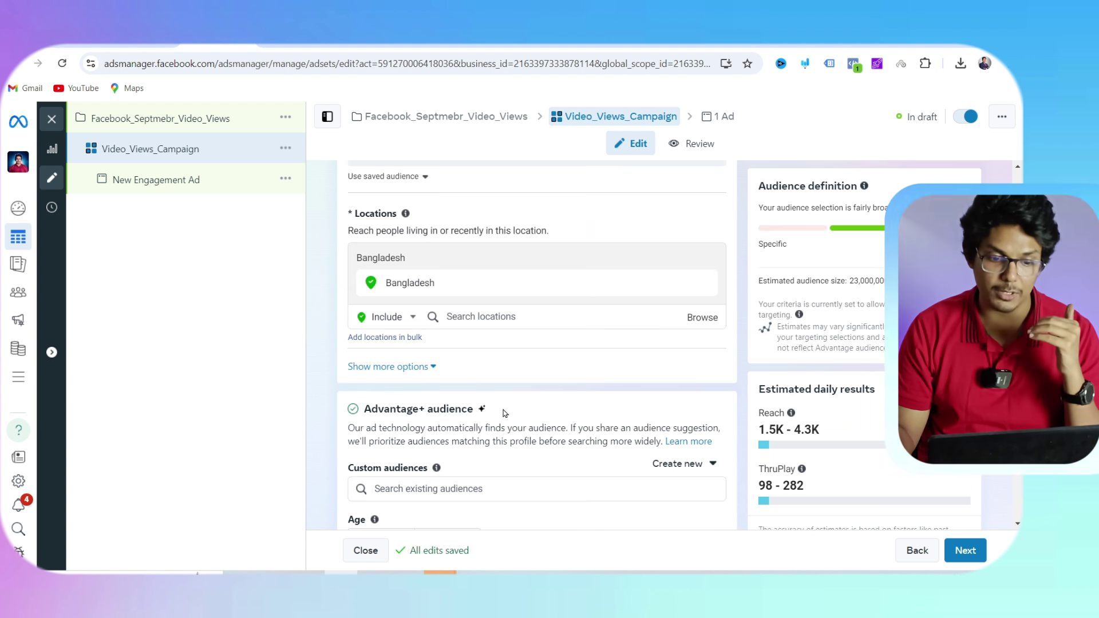
scroll(454, 407, down, 6)
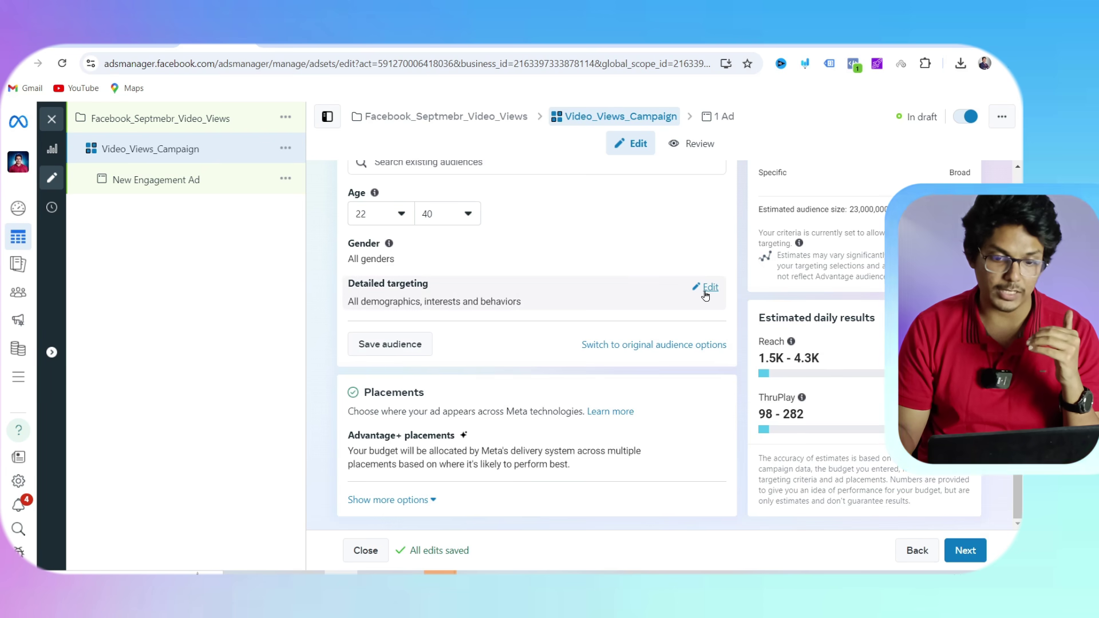
click(710, 288)
click(573, 320)
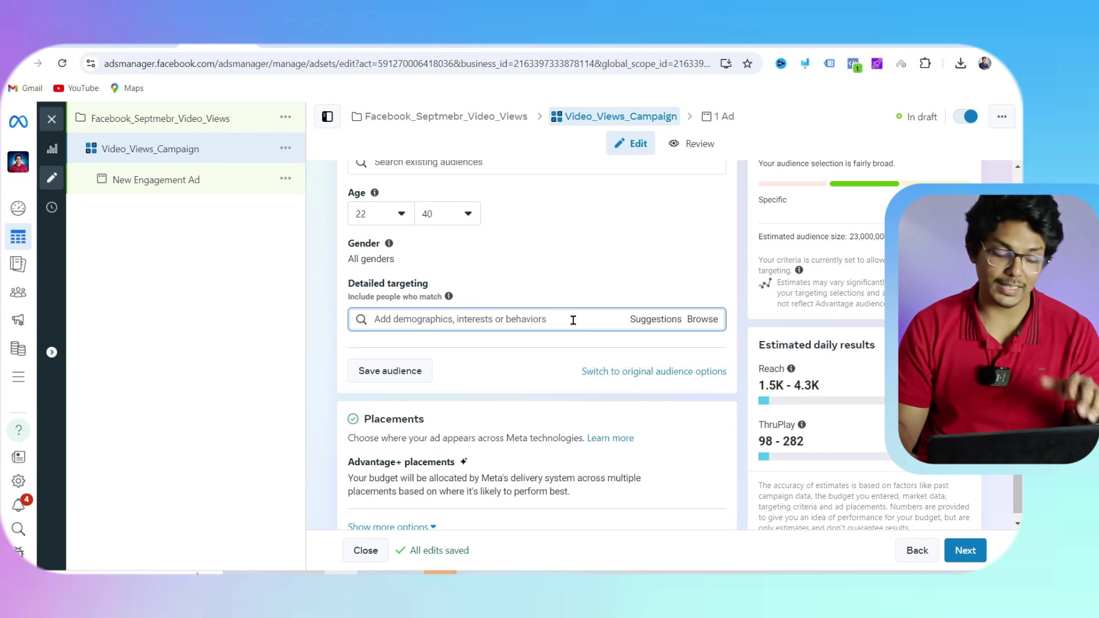
text(digital marketing)
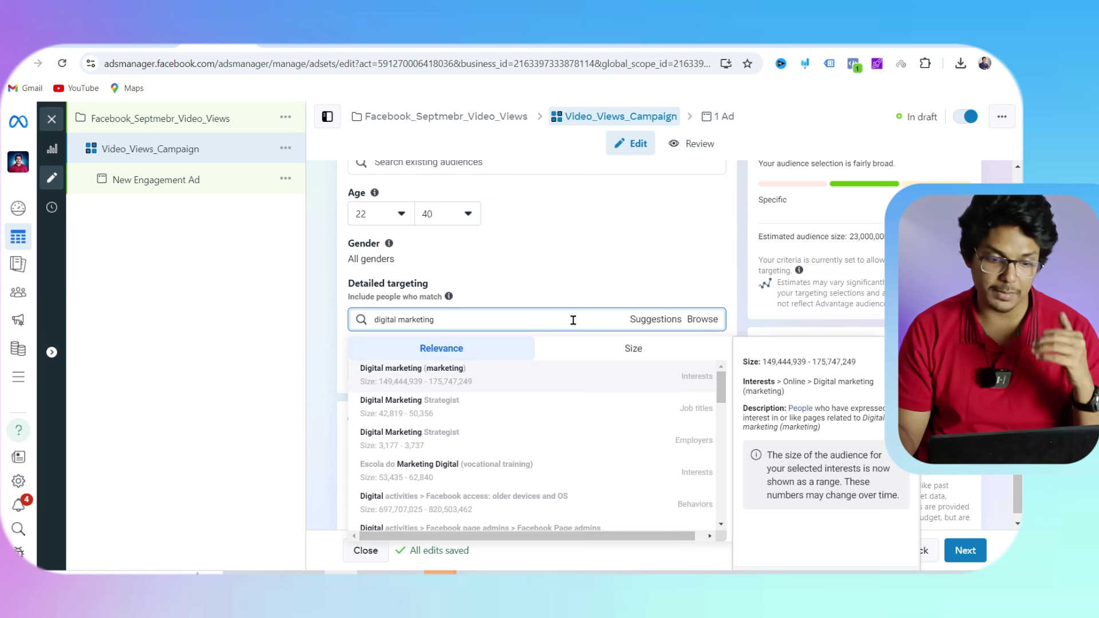
click(564, 382)
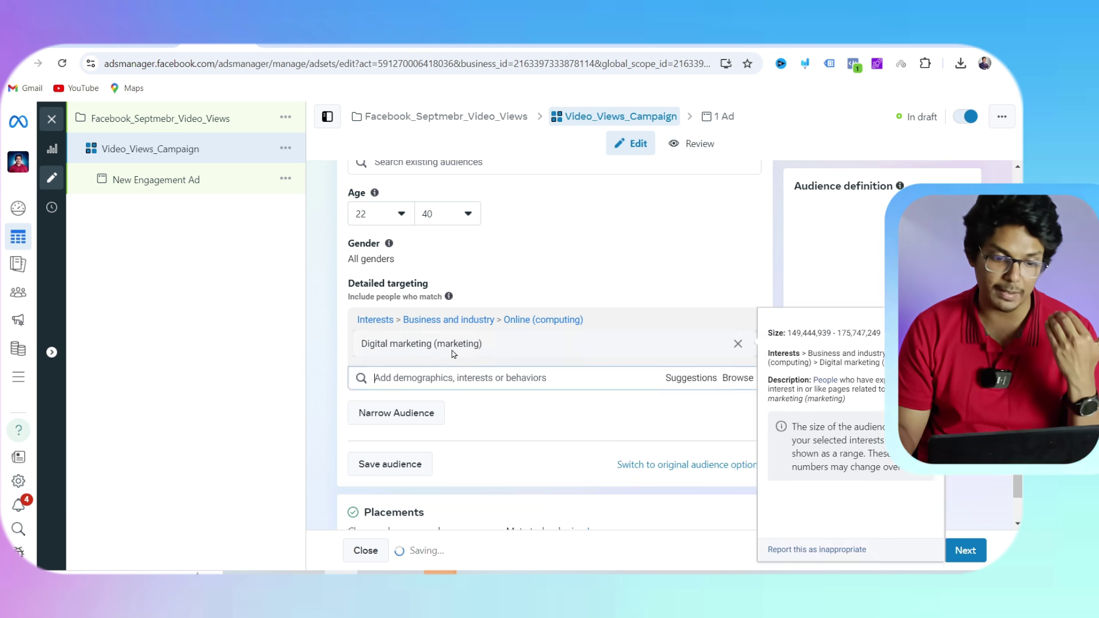
Search the detailed targeting for social media marketing and add the Social media marketing (marketing) interest.
text(socia)
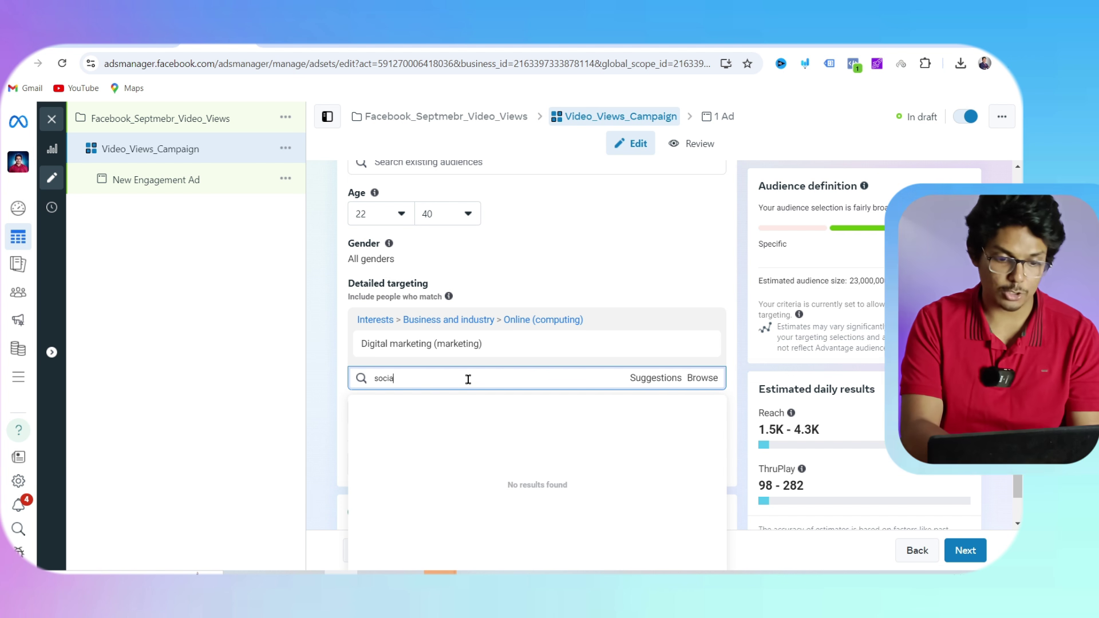
text(l media mark)
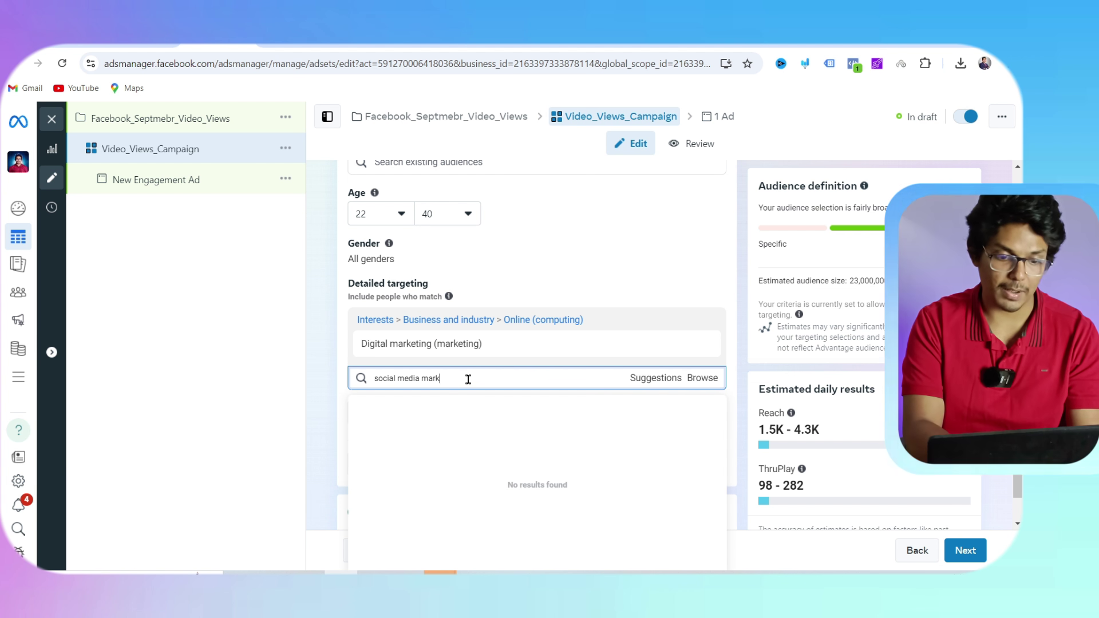
text(eting)
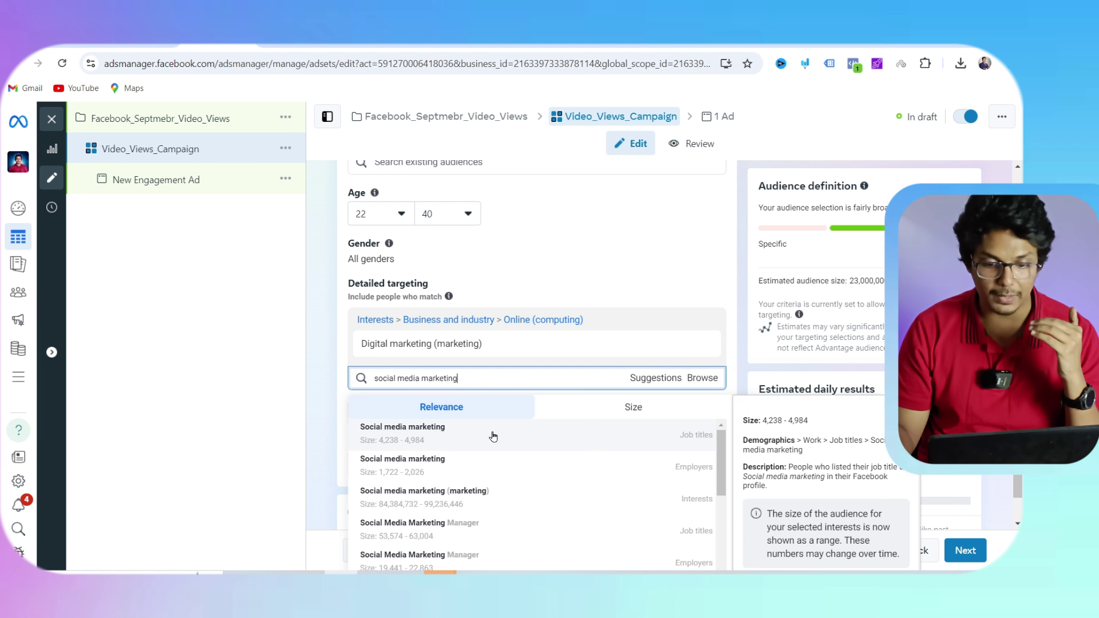
click(501, 491)
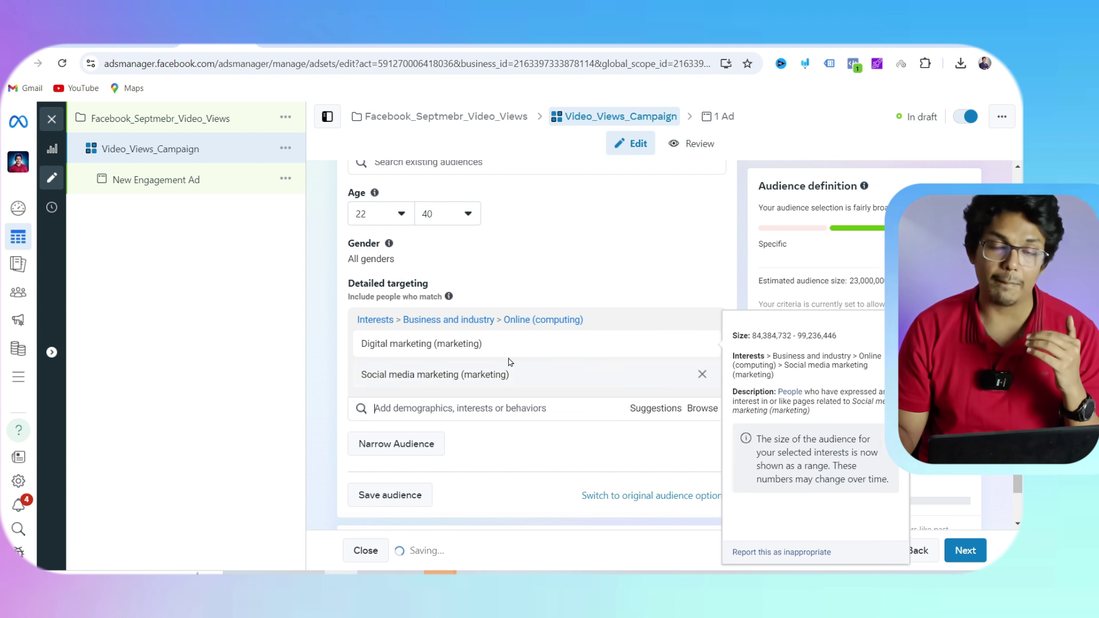
Switch the ad set to the original audience options and open the choices for creating a new custom or lookalike audience.
scroll(511, 366, up, 1)
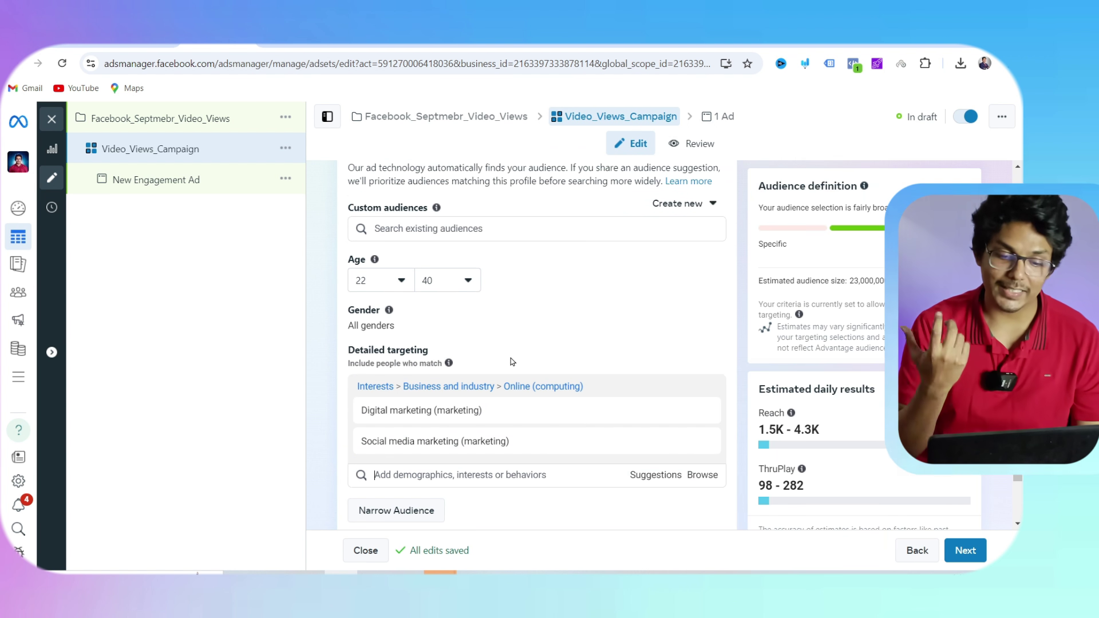
scroll(512, 362, down, 2)
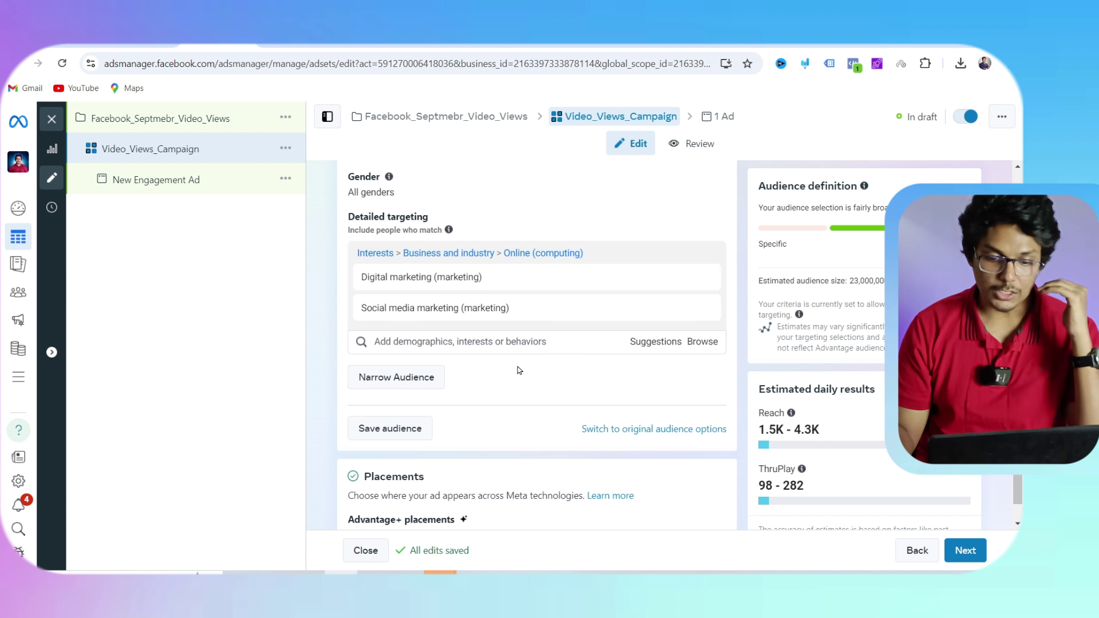
scroll(538, 377, up, 2)
scroll(538, 377, up, 2)
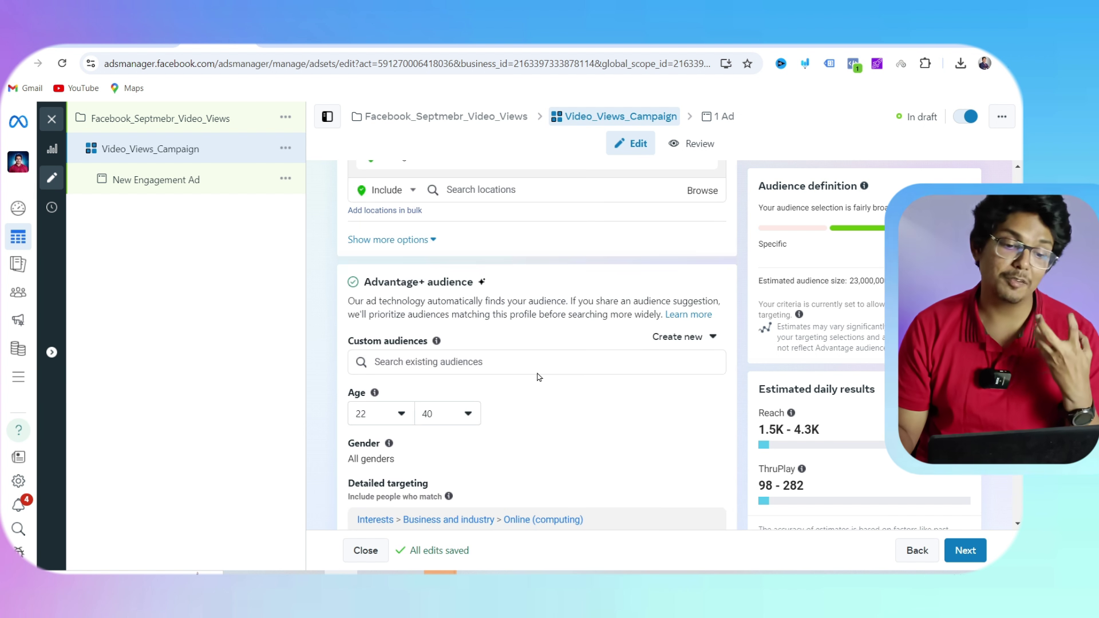
scroll(537, 372, down, 3)
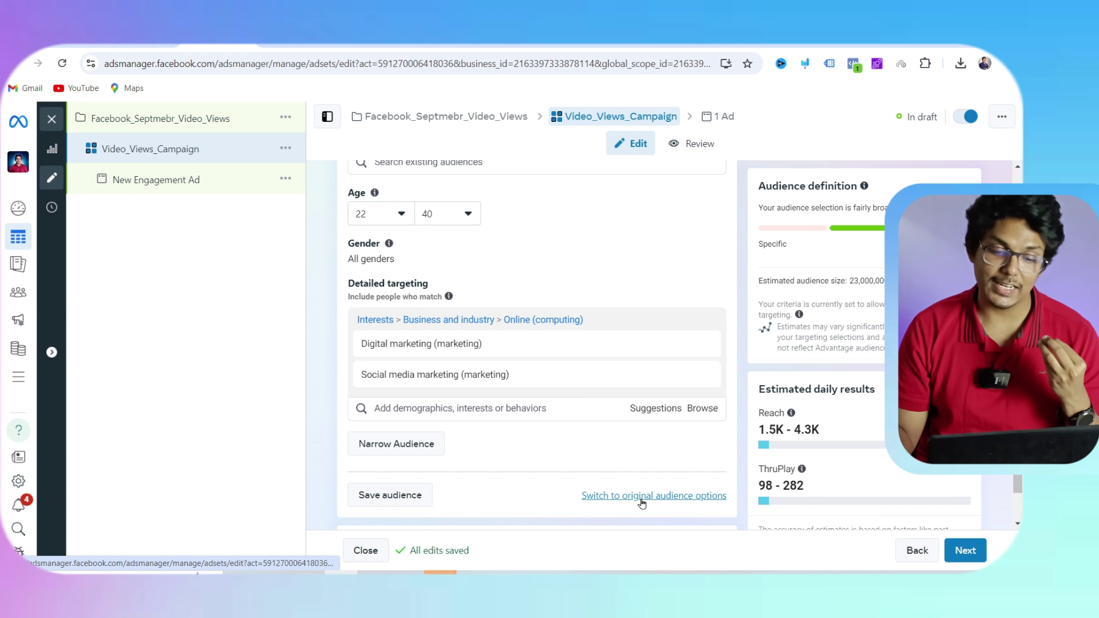
click(642, 495)
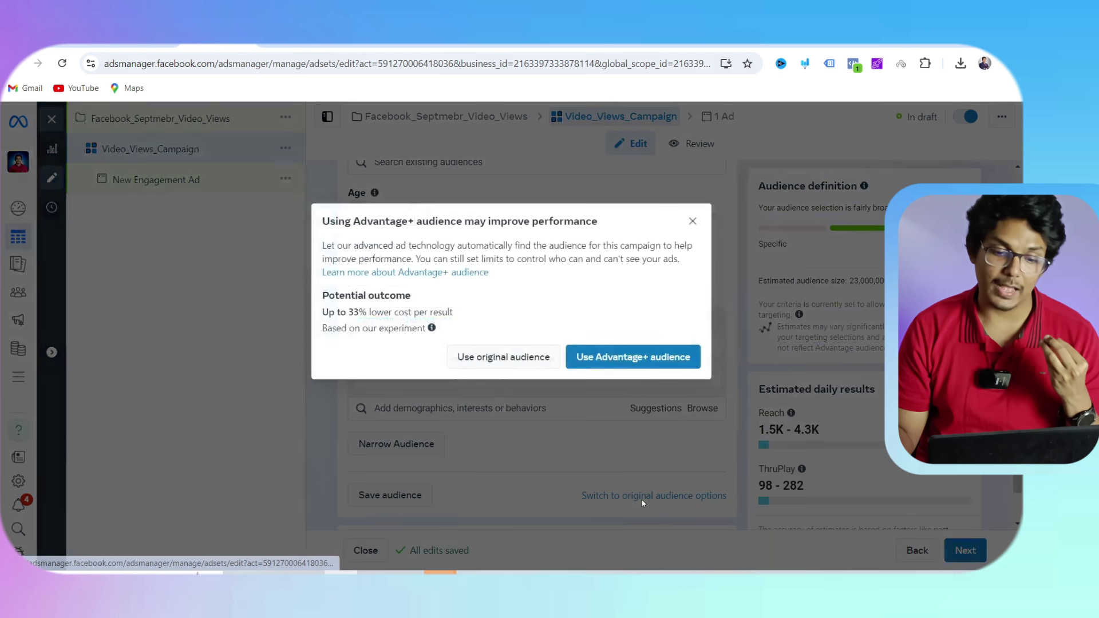
click(530, 361)
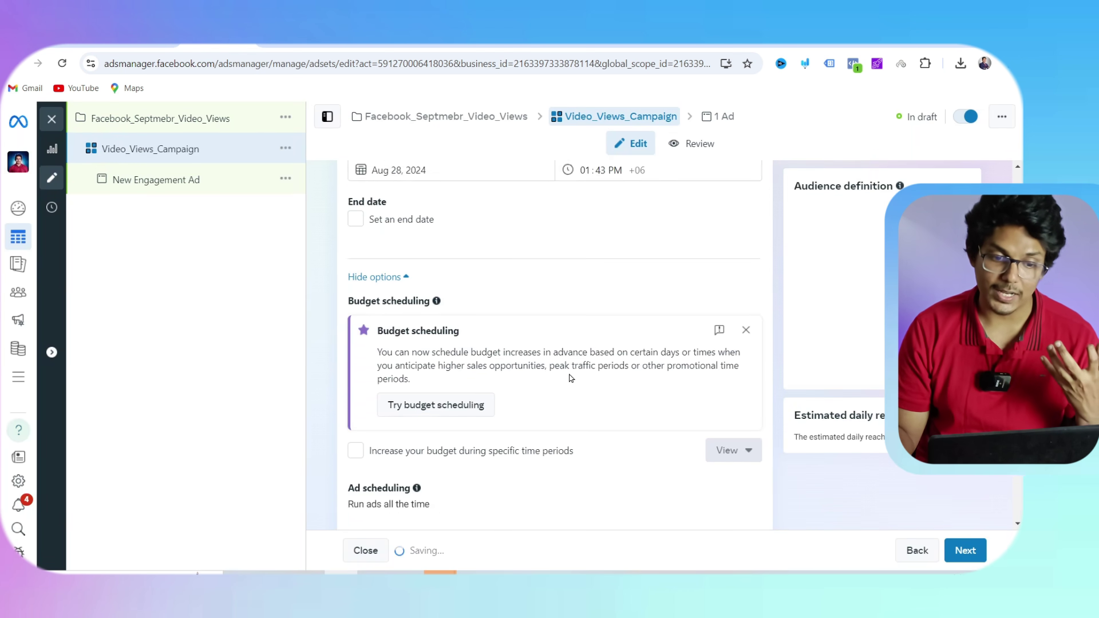
scroll(569, 382, down, 12)
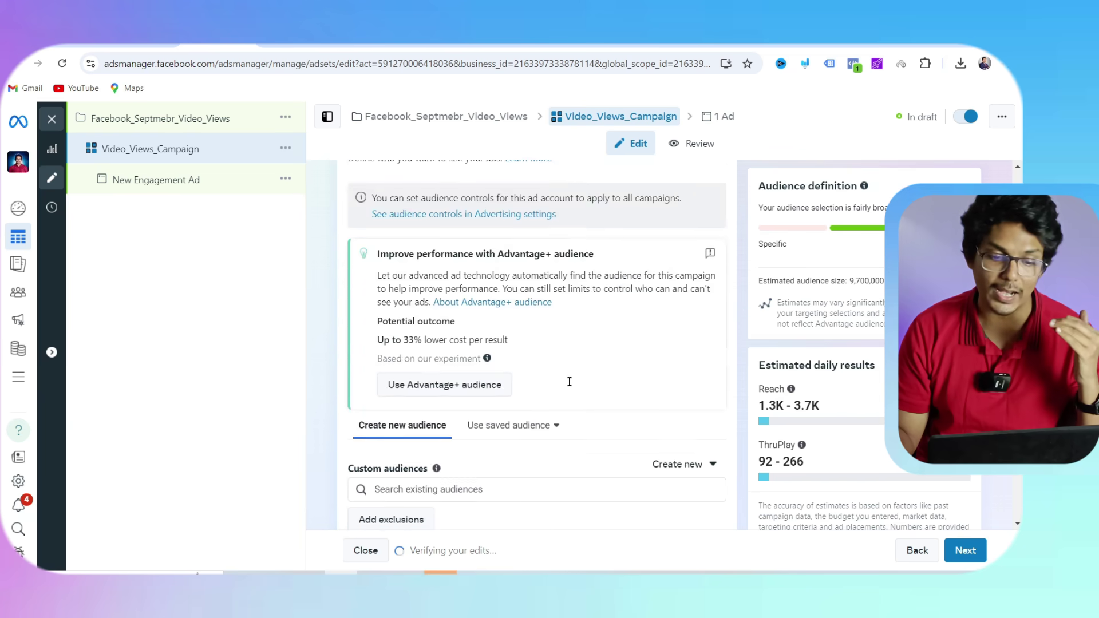
click(678, 336)
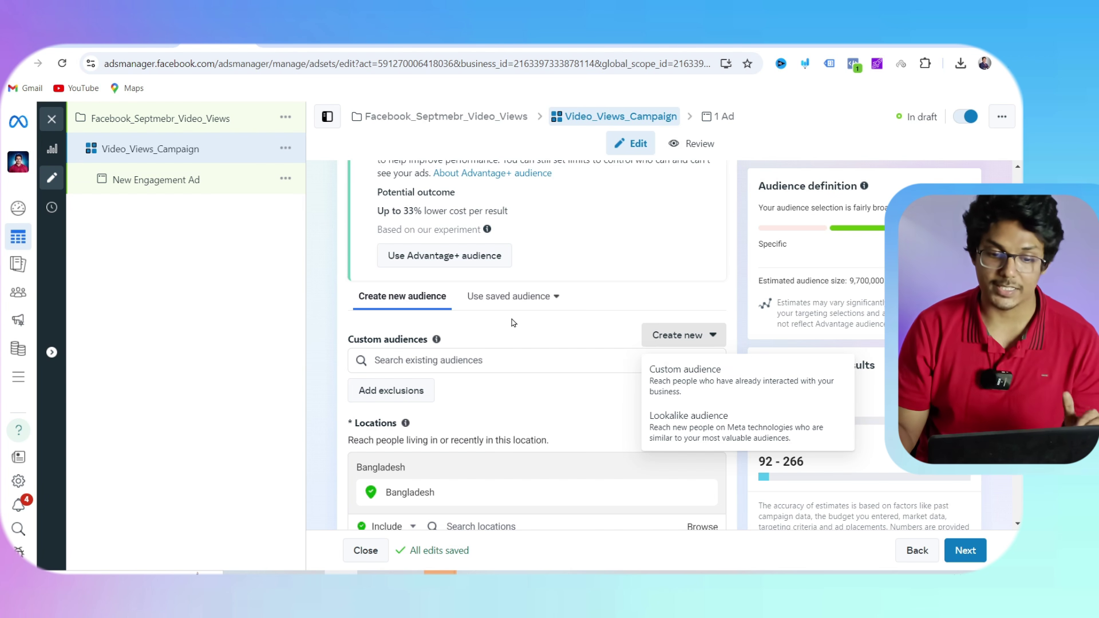
Return the ad set to Advantage+ audience and dismiss the notification.
scroll(487, 355, up, 2)
click(466, 387)
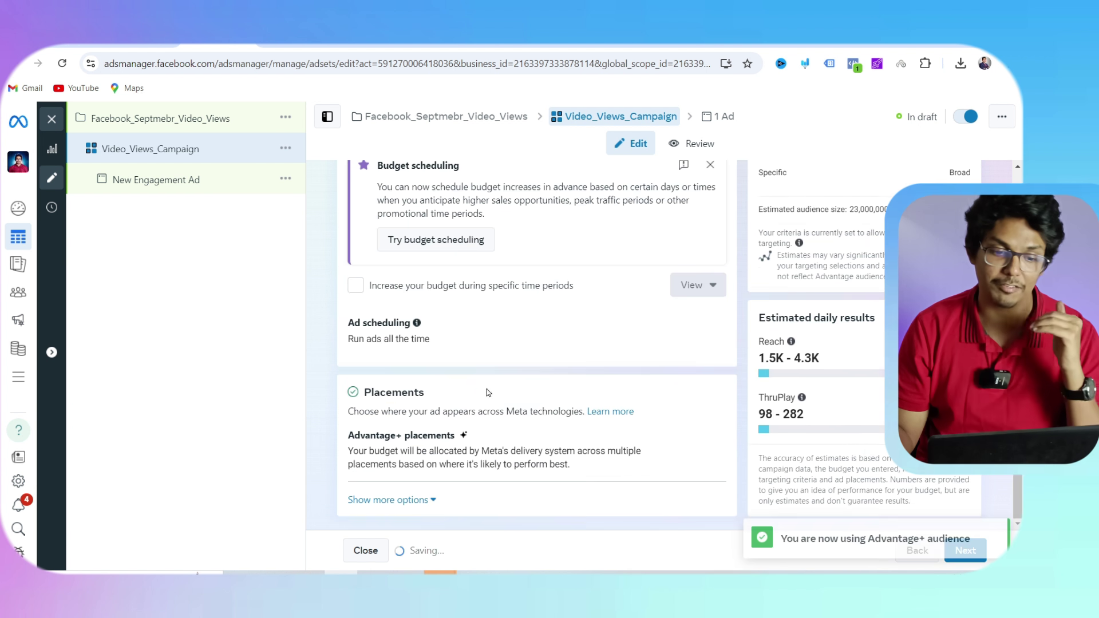
scroll(488, 392, up, 6)
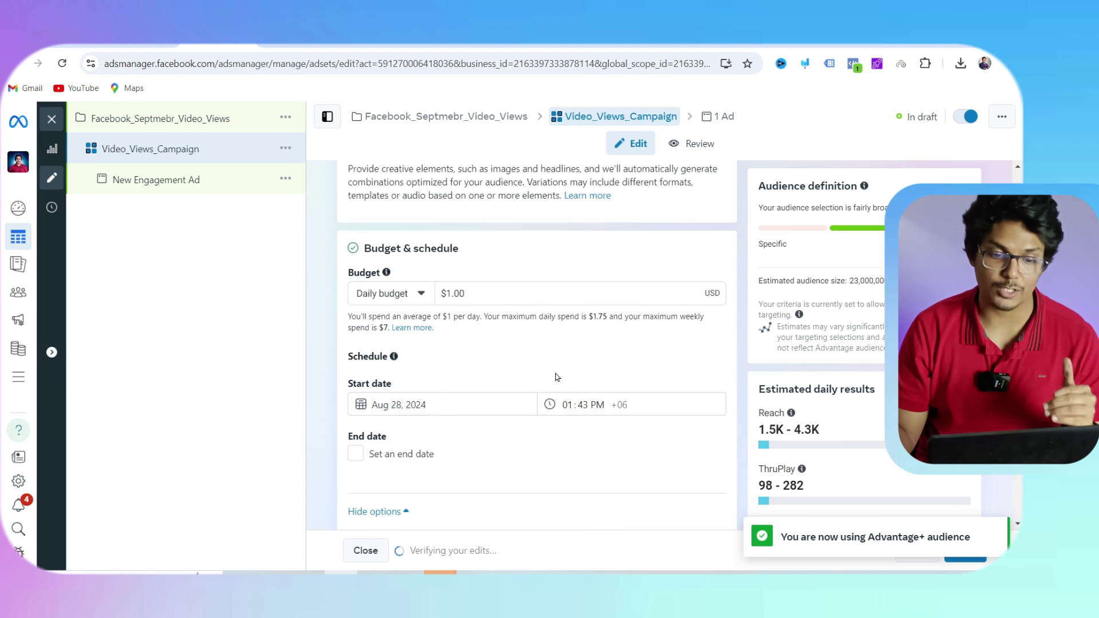
scroll(555, 378, down, 6)
click(993, 533)
scroll(492, 424, down, 9)
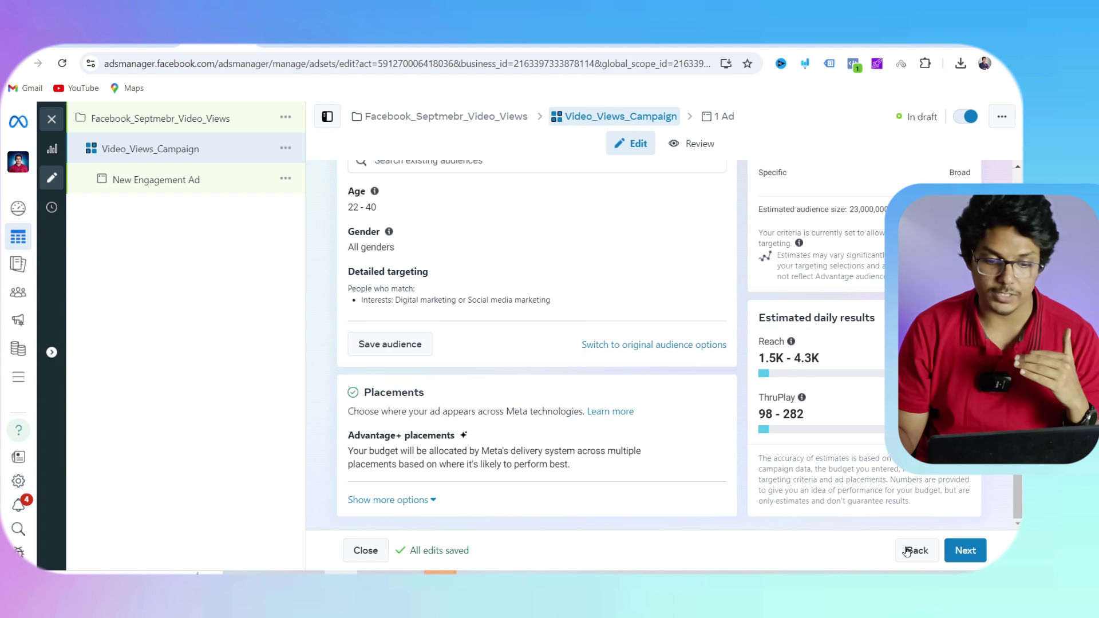
Continue from the ad set to its ad and rename the ad as video_Views_engagment.
mouse_move(500, 450)
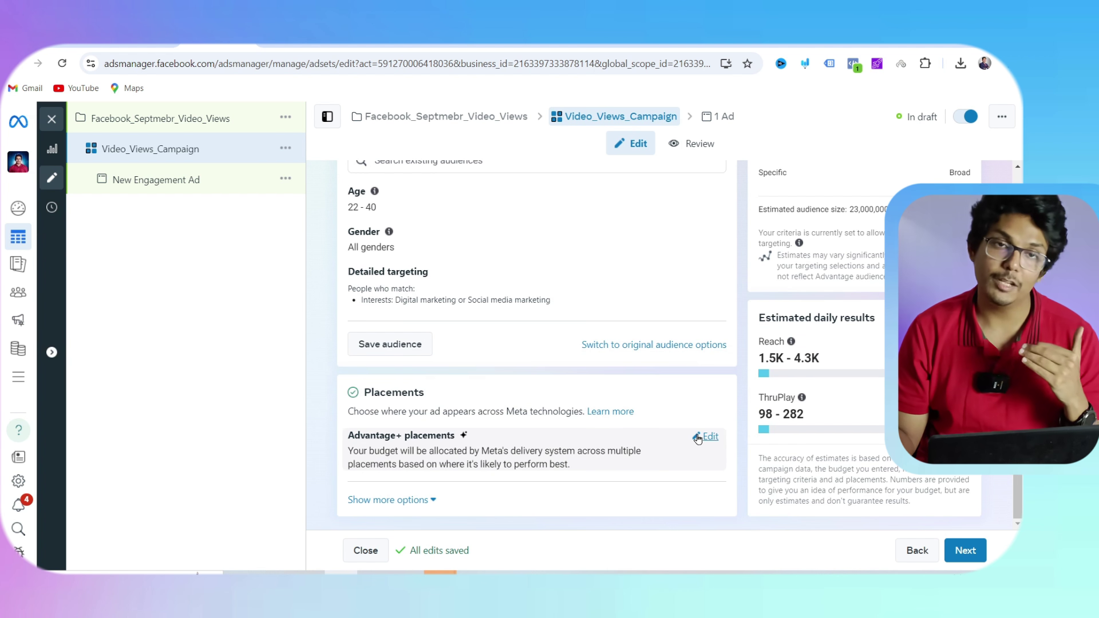
click(966, 551)
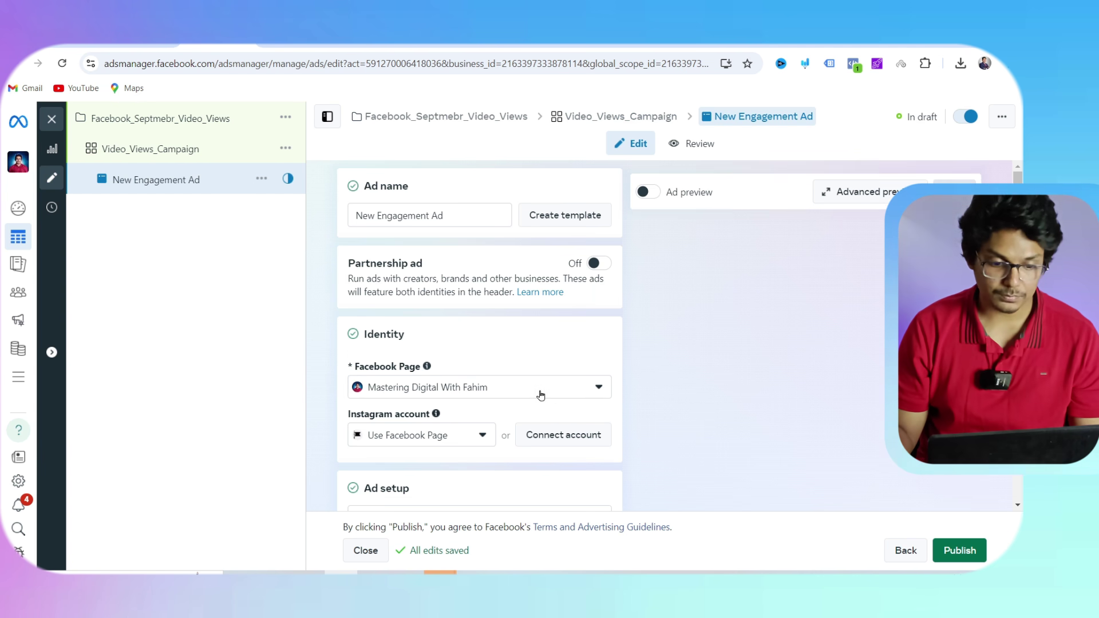
scroll(498, 380, down, 3)
scroll(456, 368, up, 3)
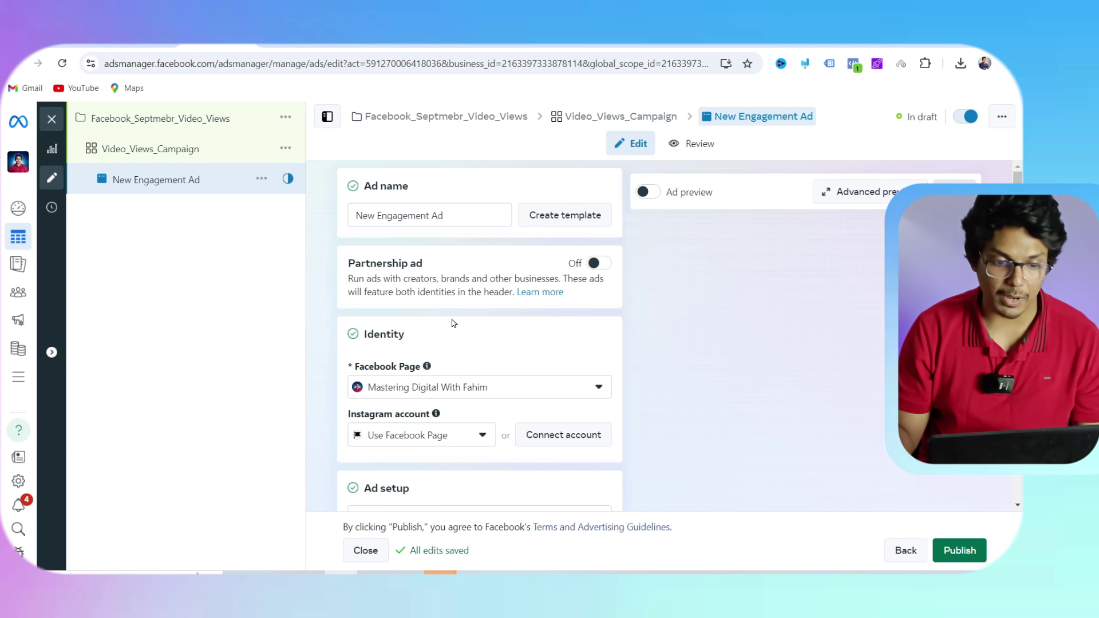
triple_click(404, 216)
text(video)
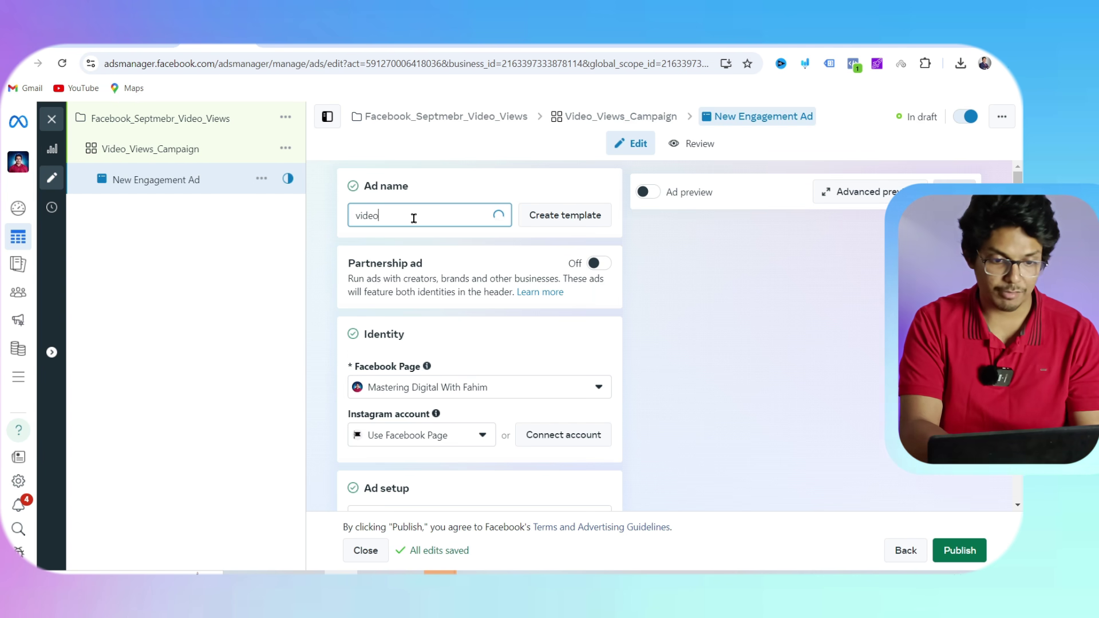
text(_Views_en)
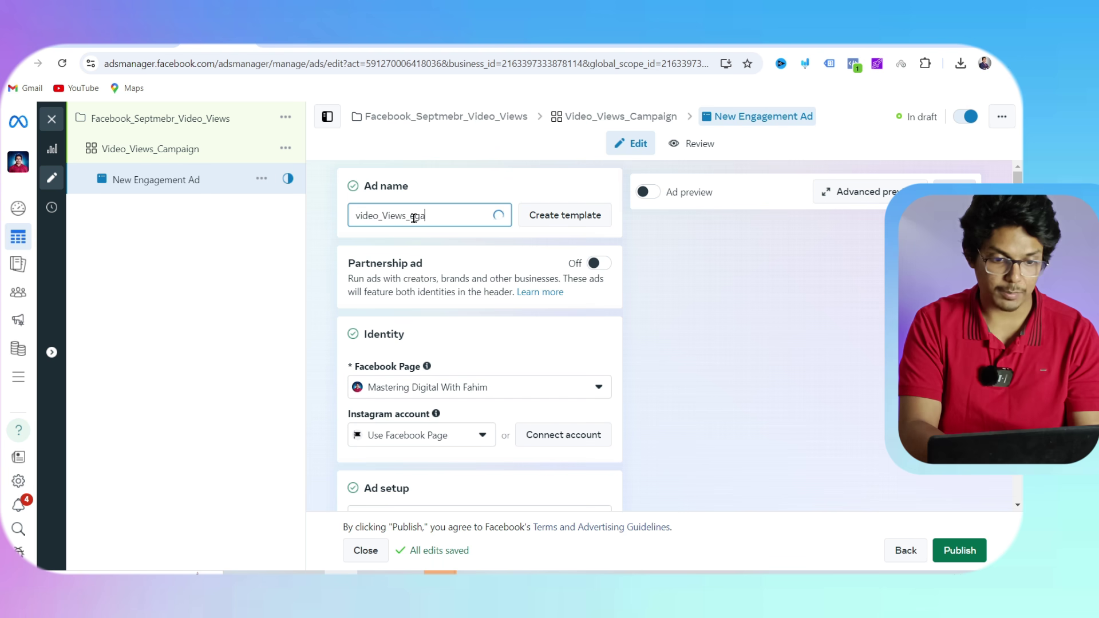
text(gagm)
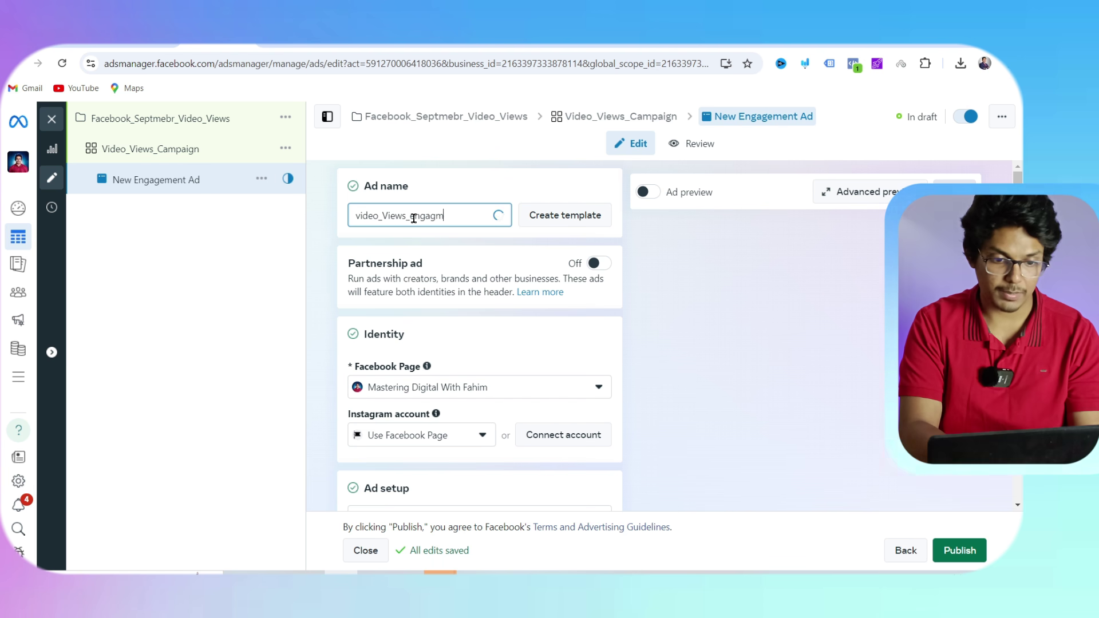
text(ent)
Change the ad setup to Use existing post.
scroll(521, 366, down, 5)
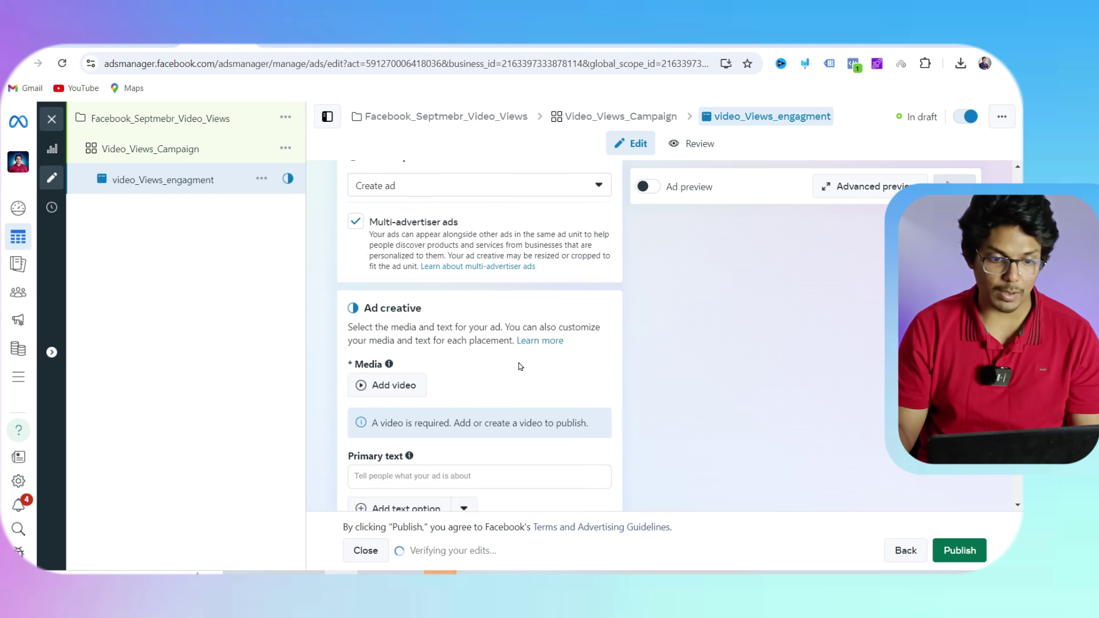
scroll(430, 264, up, 1)
click(432, 255)
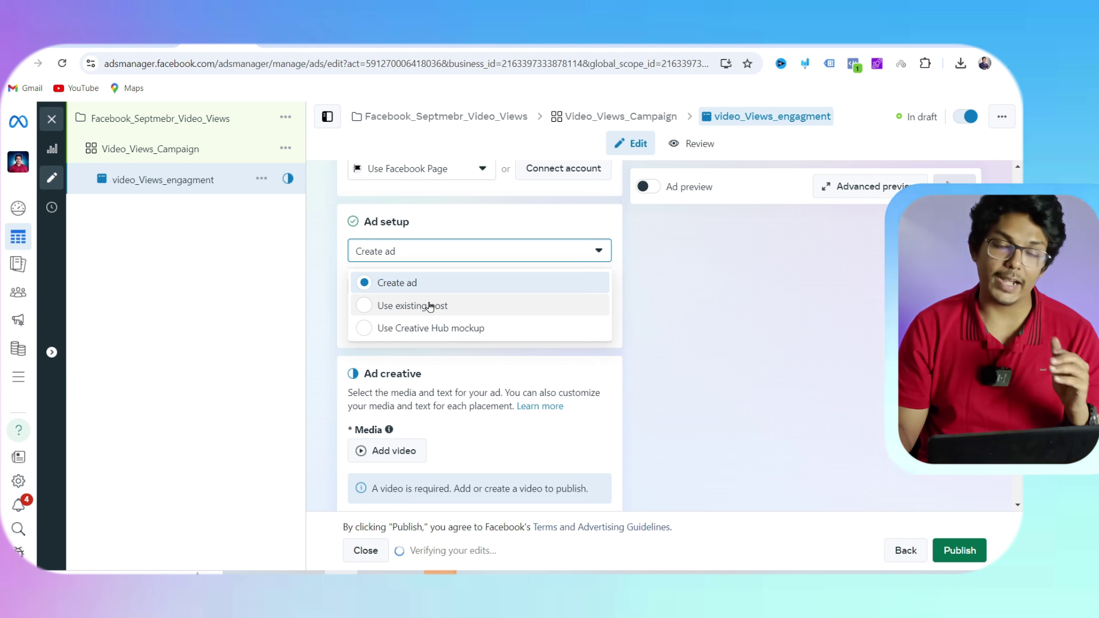
click(432, 307)
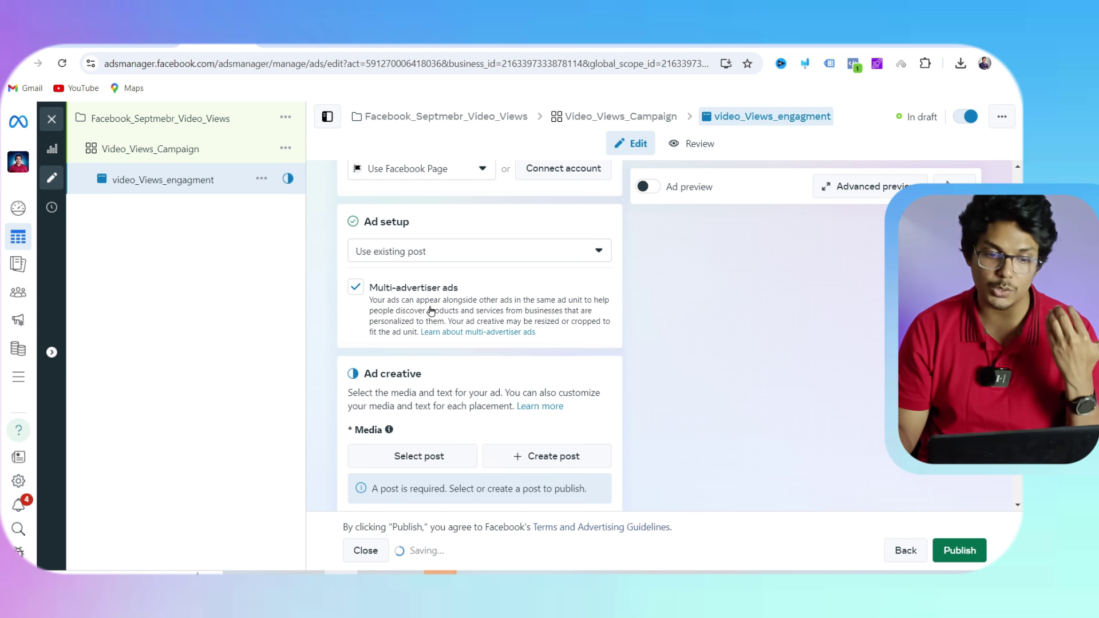
scroll(459, 400, down, 1)
scroll(459, 400, up, 2)
scroll(441, 435, down, 1)
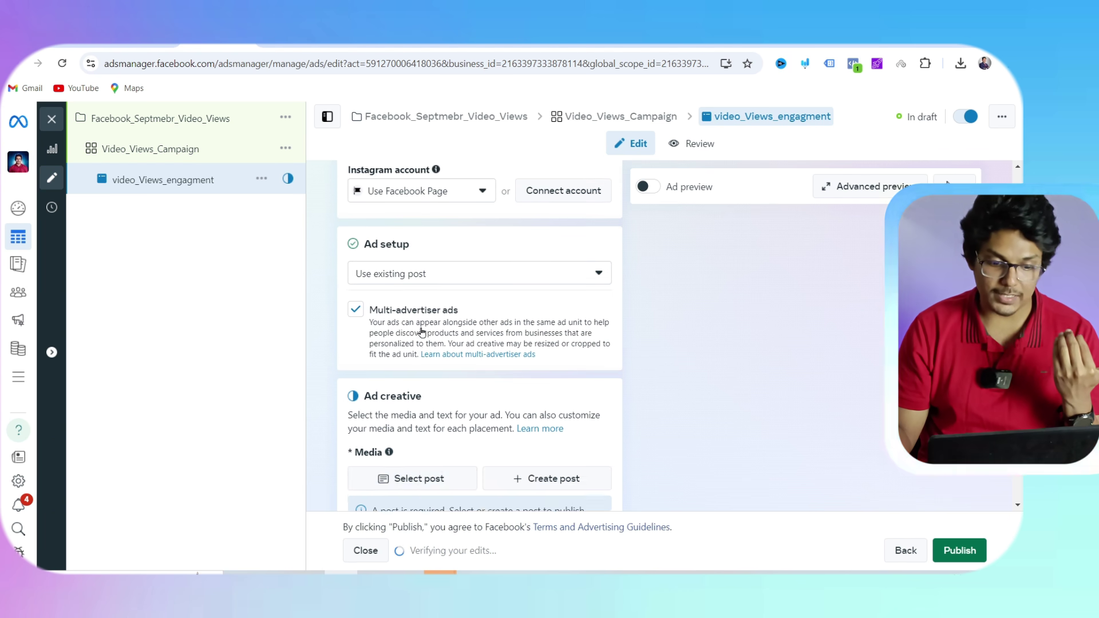
Select the Aug 26 Facebook video post about ChatGPT as the existing post for the ad.
click(430, 463)
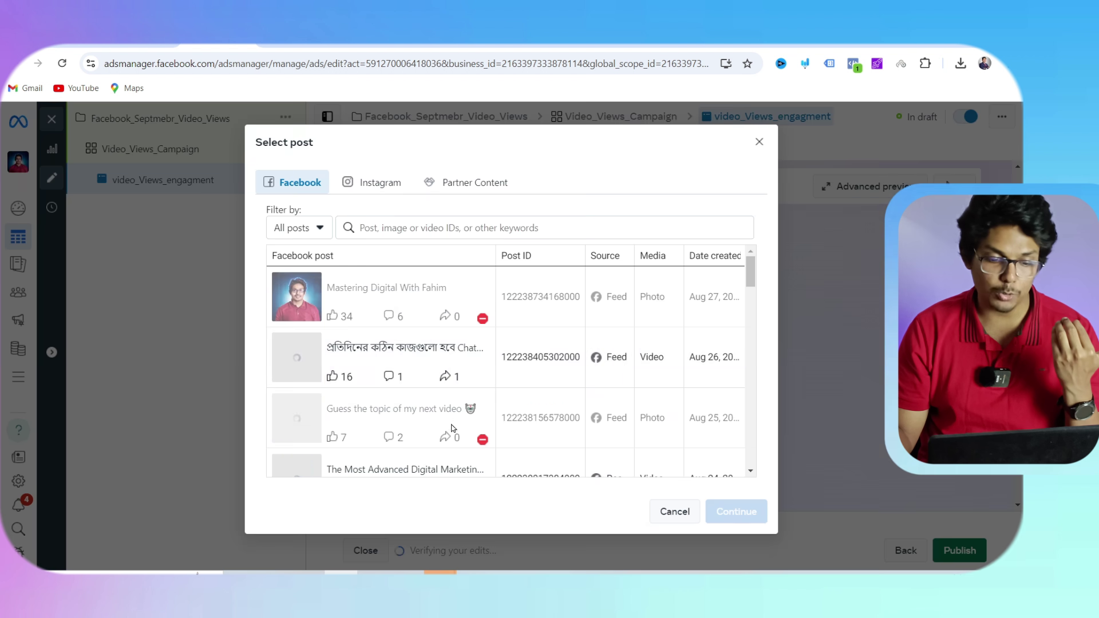
scroll(440, 362, down, 2)
scroll(391, 295, up, 2)
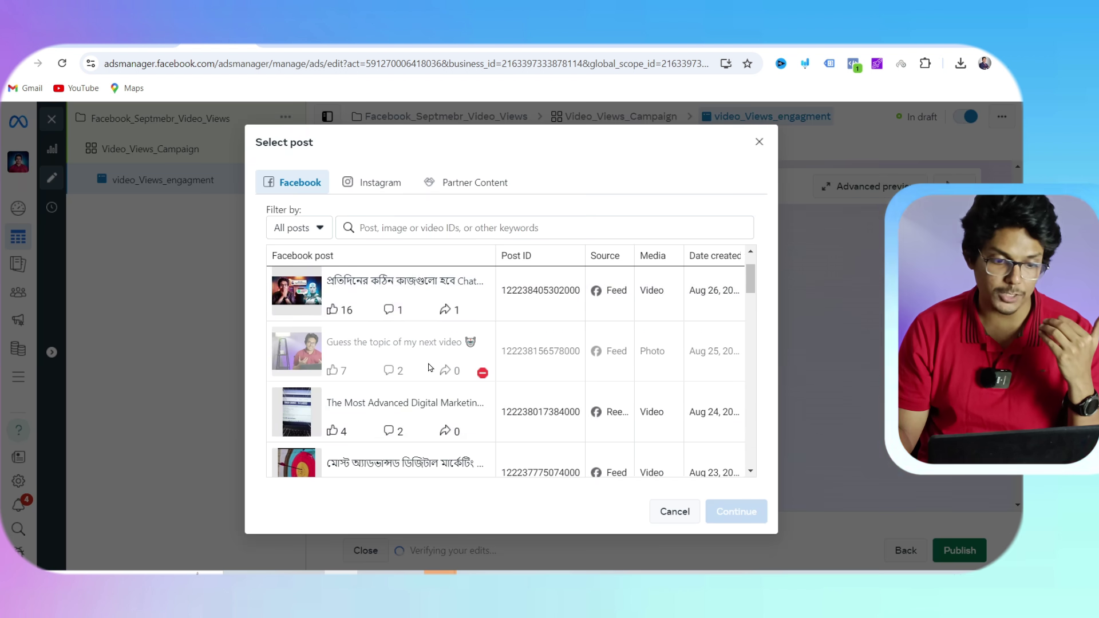
click(392, 296)
scroll(391, 296, up, 1)
scroll(401, 320, down, 3)
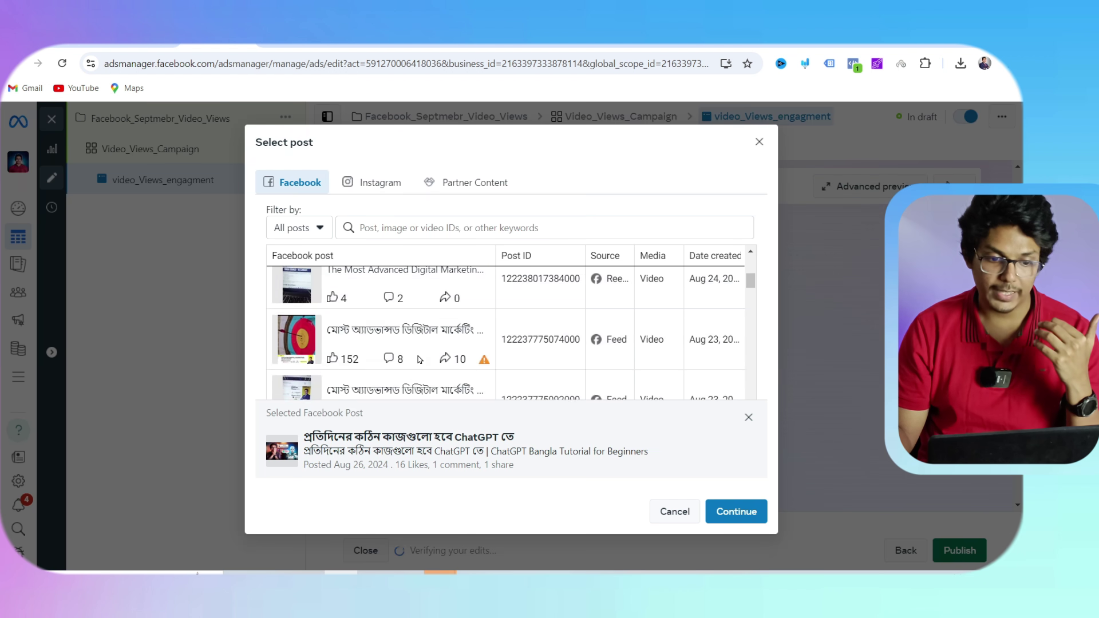
scroll(407, 338, up, 3)
scroll(418, 360, down, 4)
scroll(418, 359, up, 4)
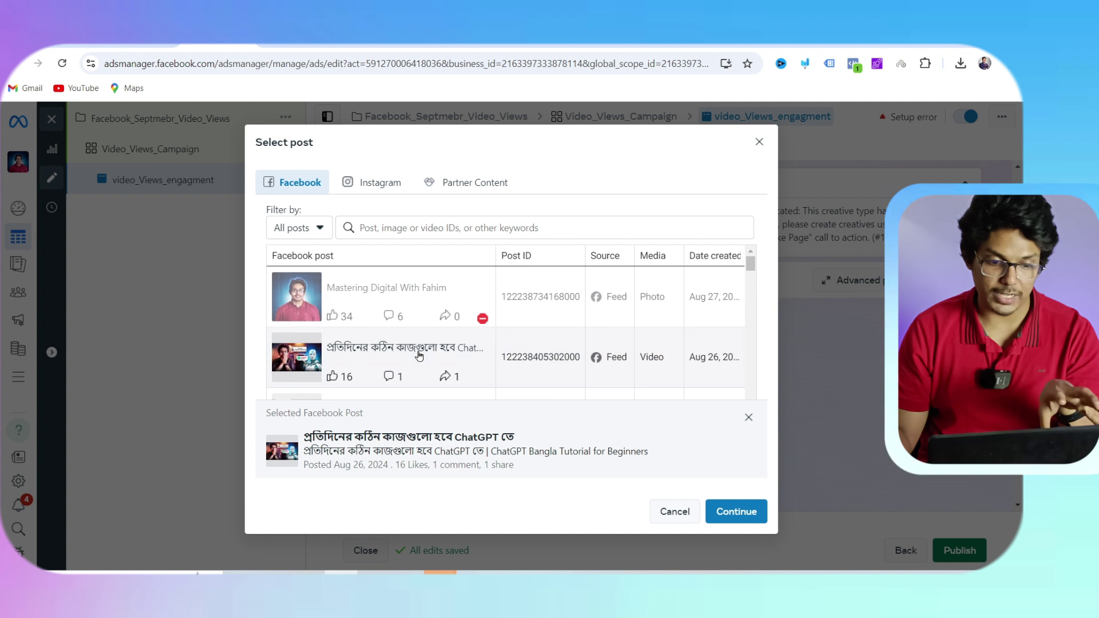
click(723, 508)
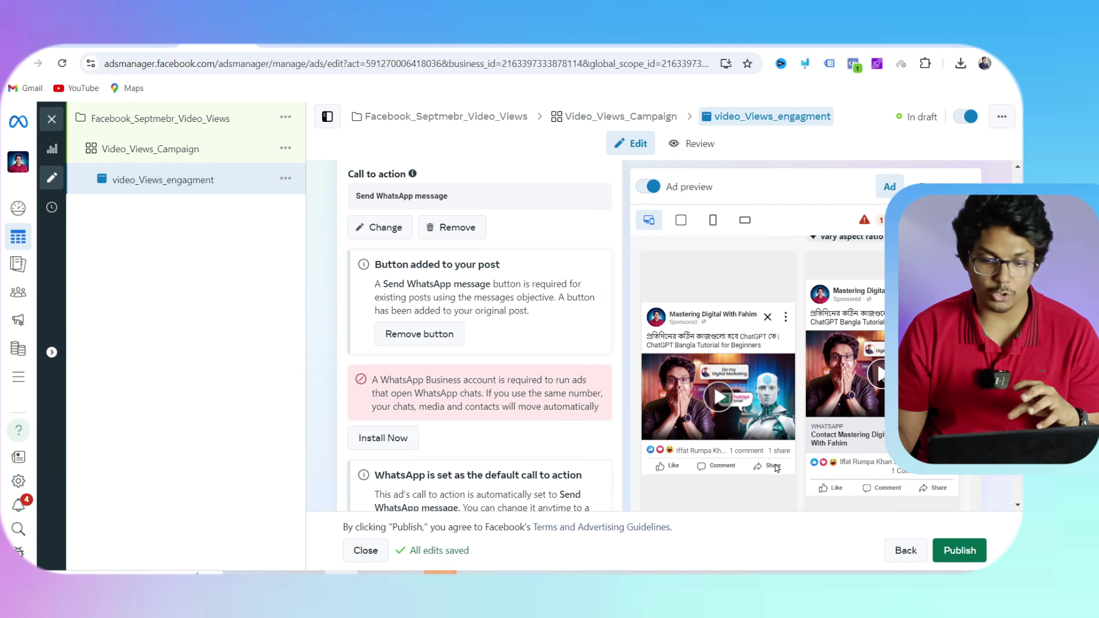
Remove the Send WhatsApp message call to action from the selected post.
scroll(773, 466, down, 1)
scroll(759, 458, up, 1)
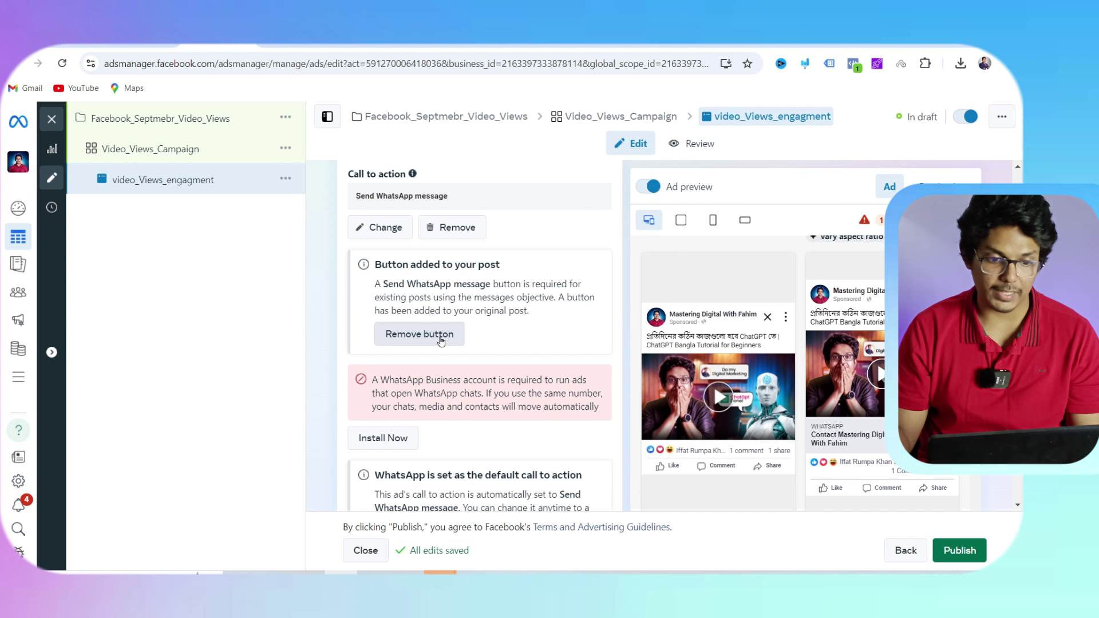
click(457, 229)
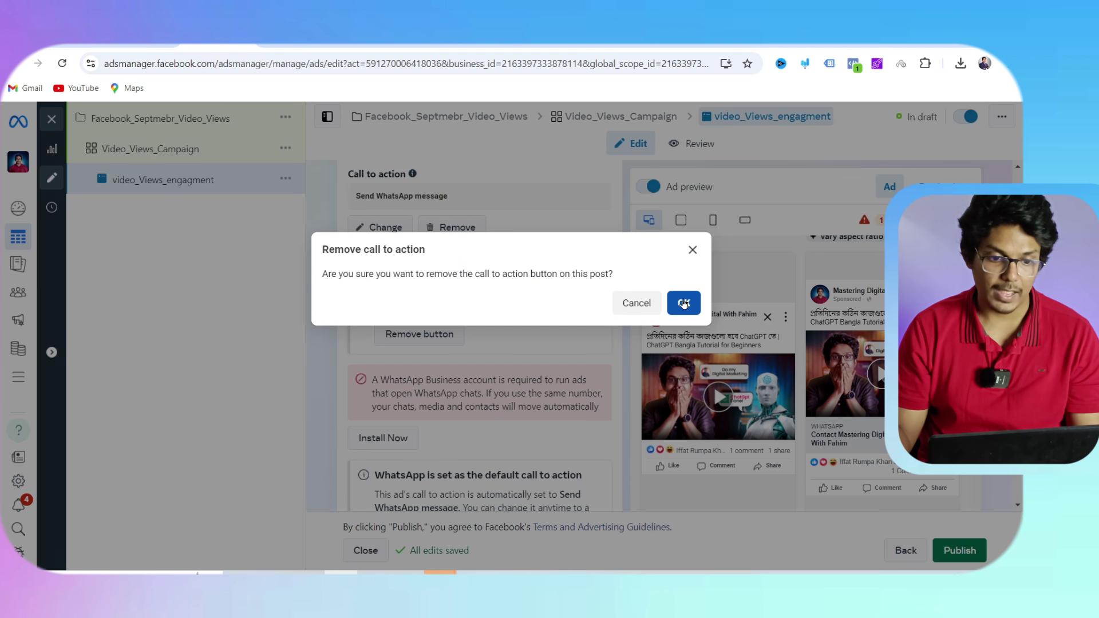
key(Return)
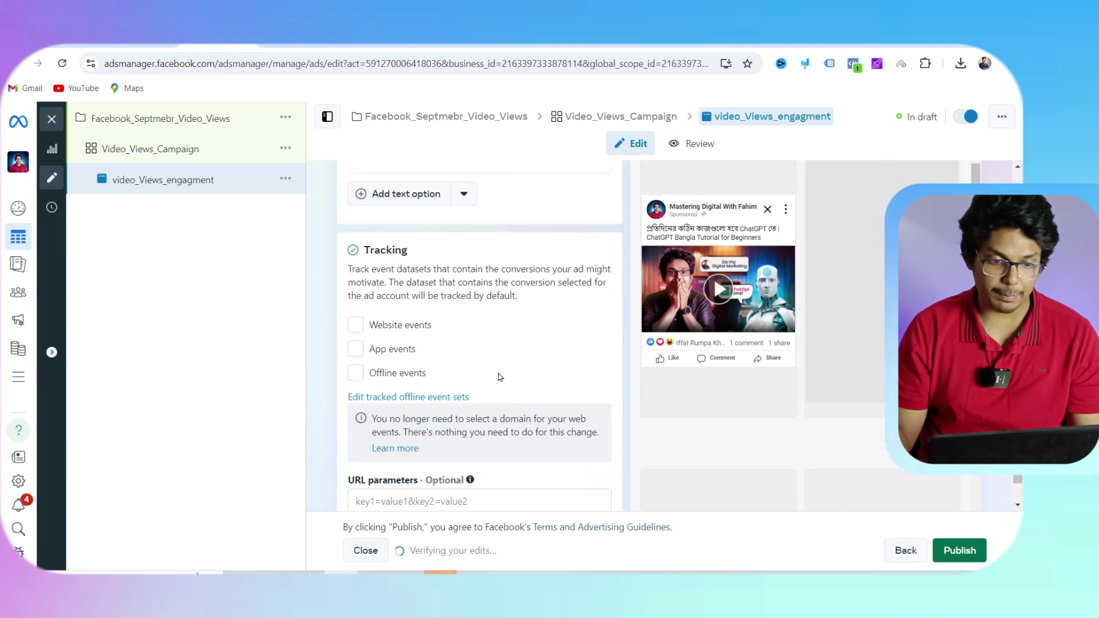
Start adding a new call to action to the post and set its type to Subscribe.
scroll(475, 369, down, 4)
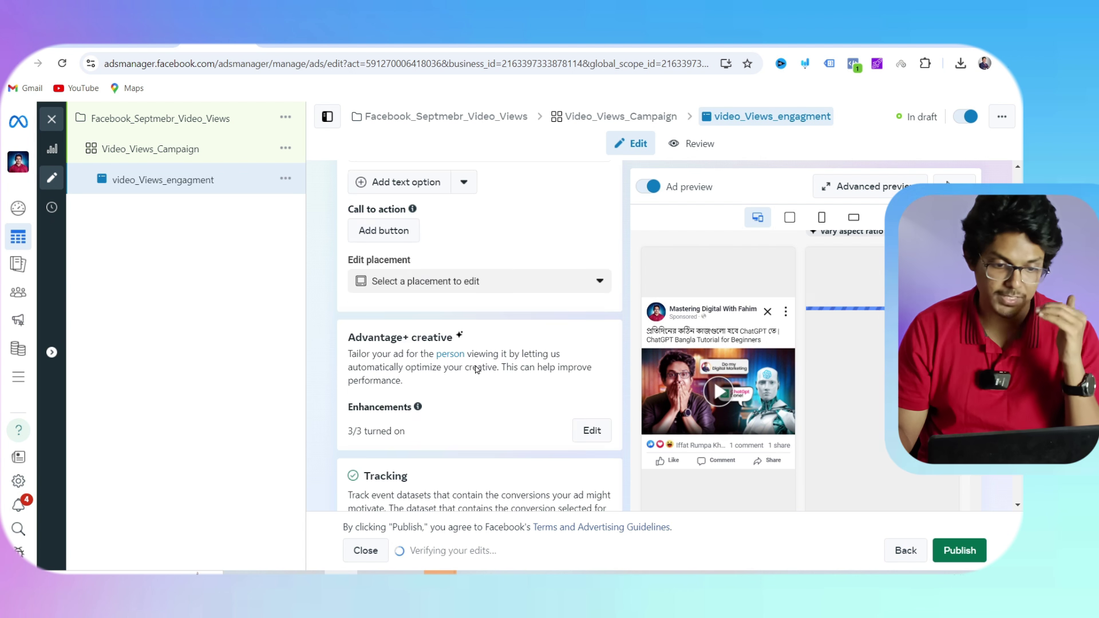
click(404, 301)
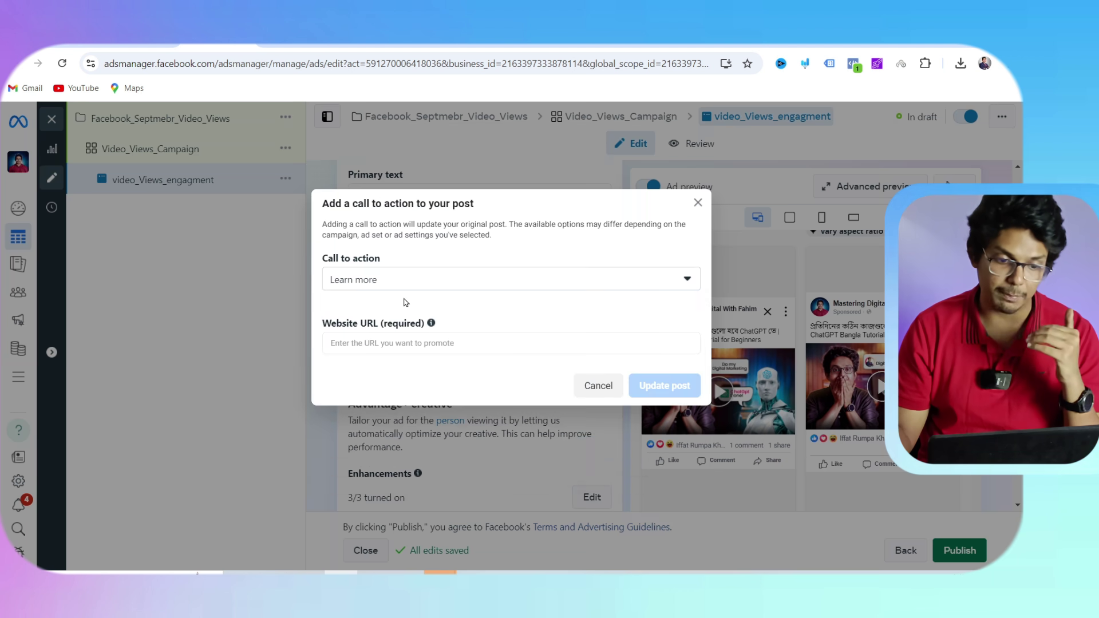
click(400, 278)
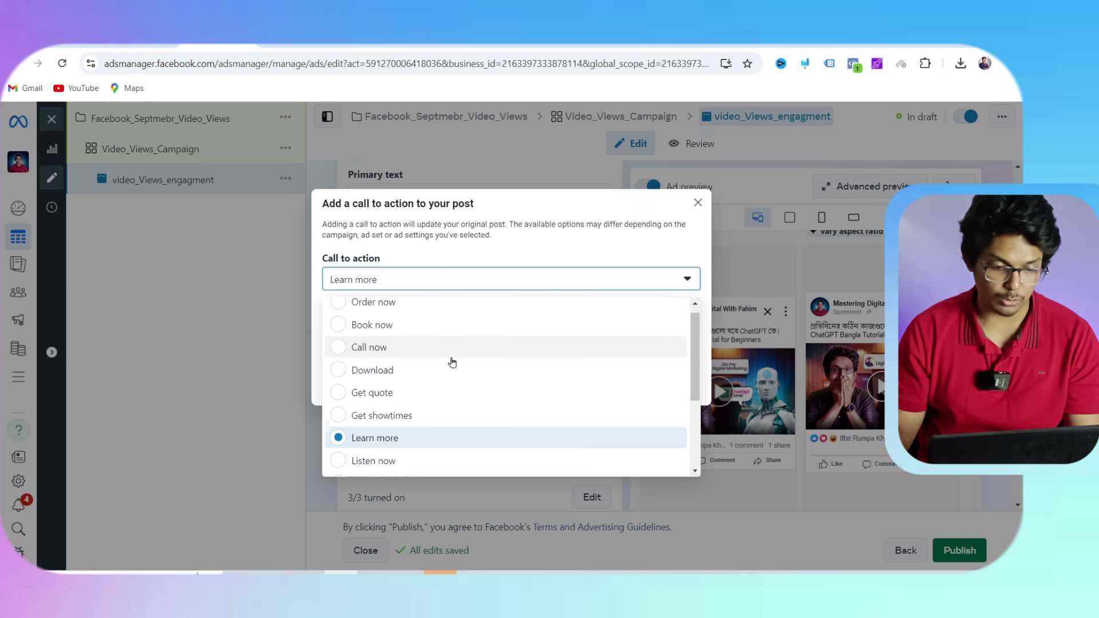
scroll(452, 363, down, 3)
click(439, 427)
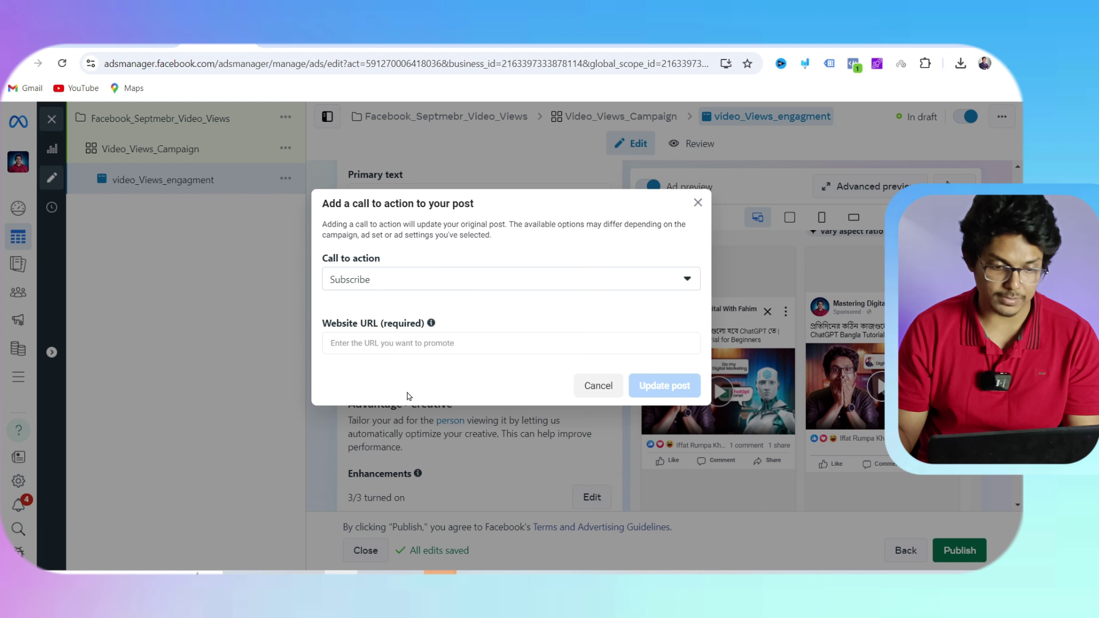
Look up the YouTube channel's subscription link, enter it as the required website URL, and update the post.
click(385, 345)
text(you)
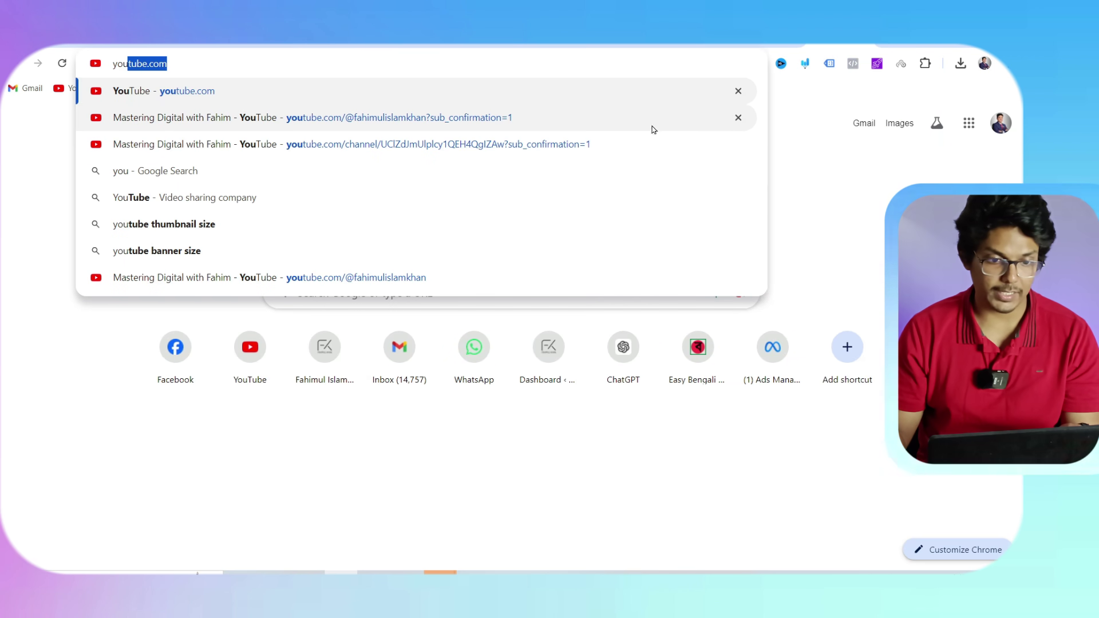
click(650, 117)
click(525, 68)
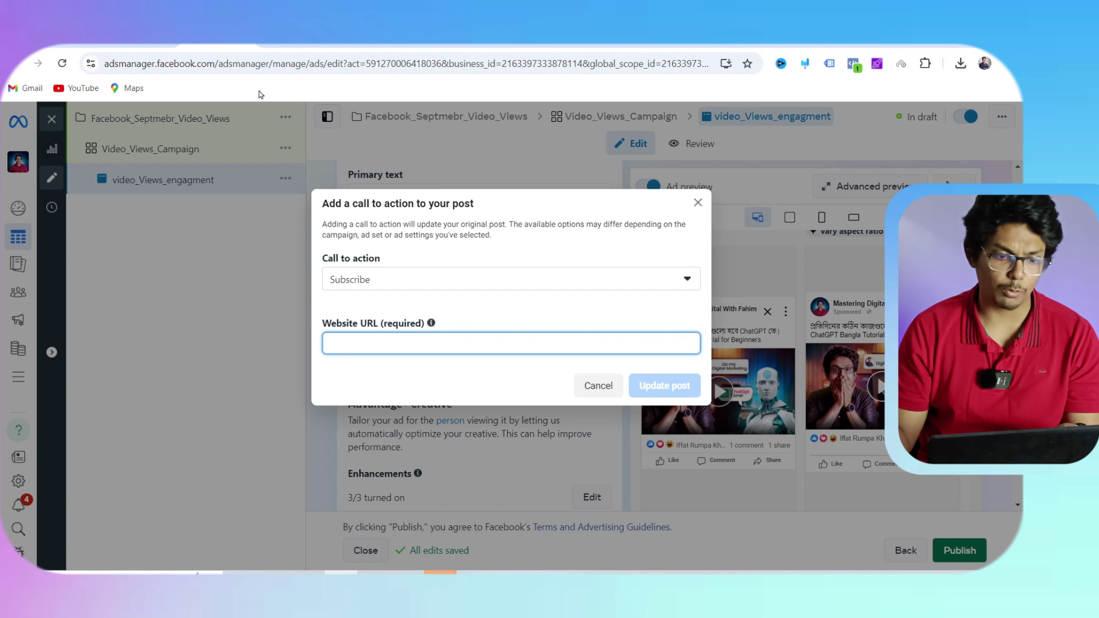
text(https://www.youtube.com/@fahimulislamkhan?sub_confirmation=1)
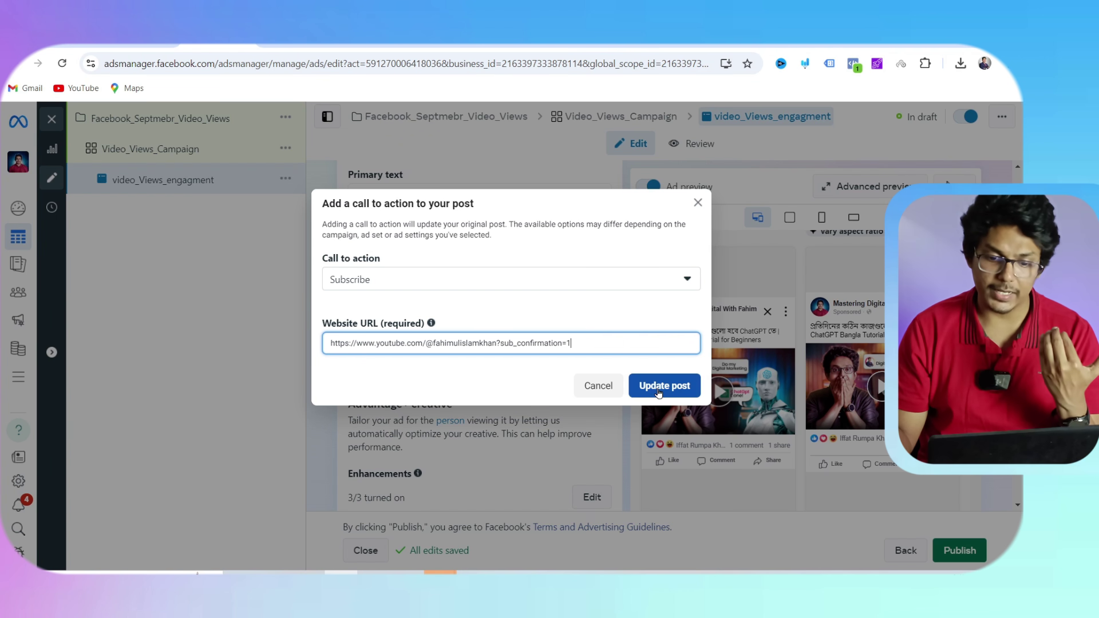
click(658, 387)
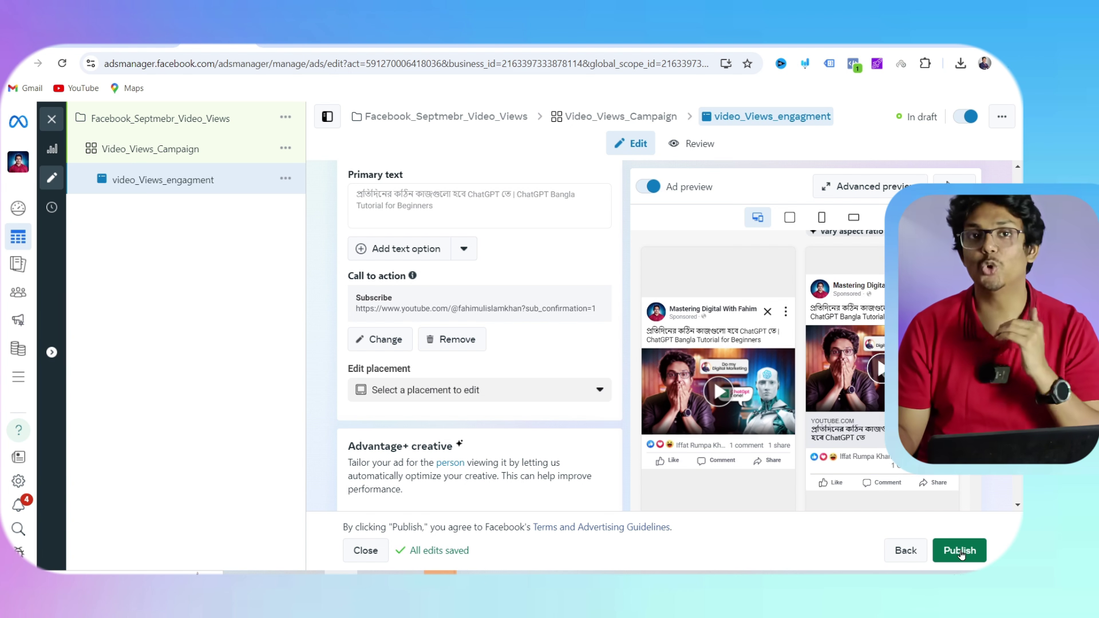
scroll(825, 393, up, 2)
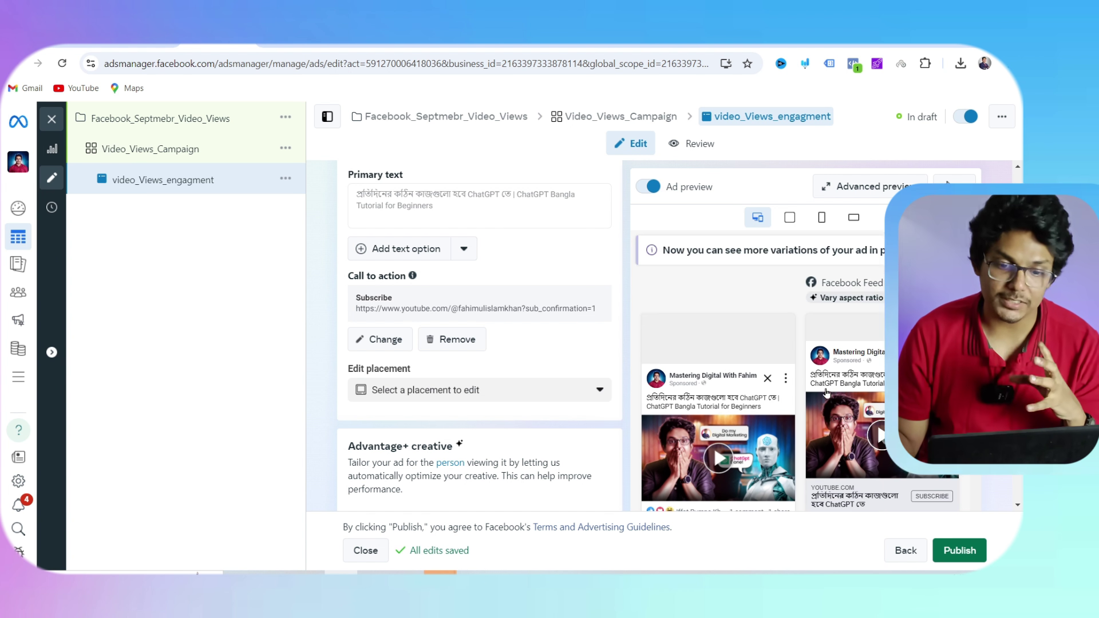
mouse_move(793, 378)
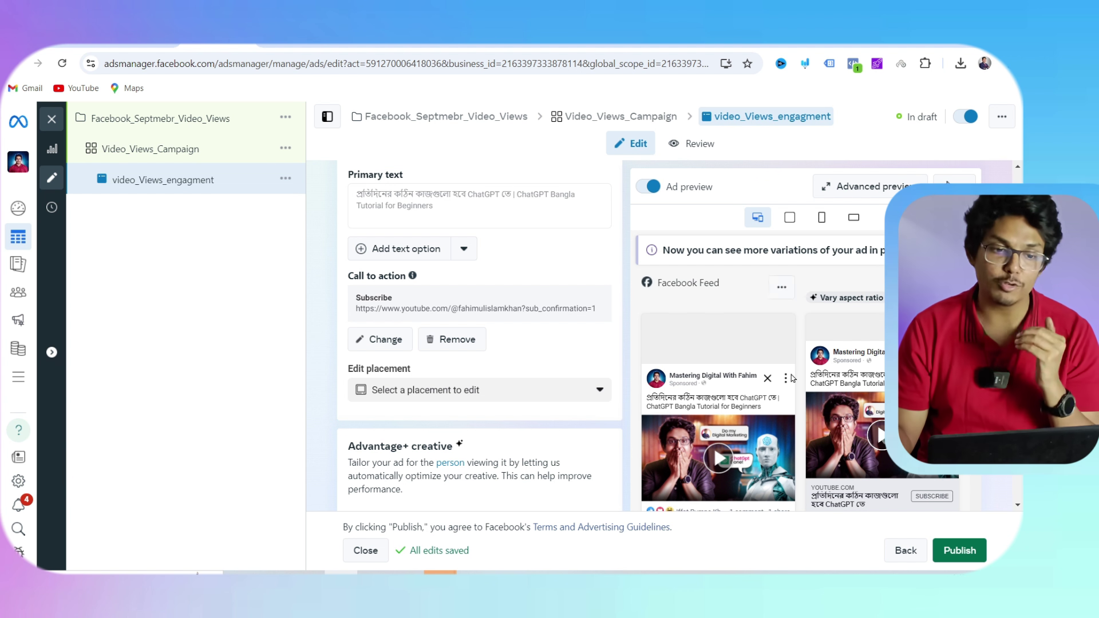
Switch to the course topic spreadsheet in Google Sheets and mark topics 9 to 12 as completed.
click(295, 44)
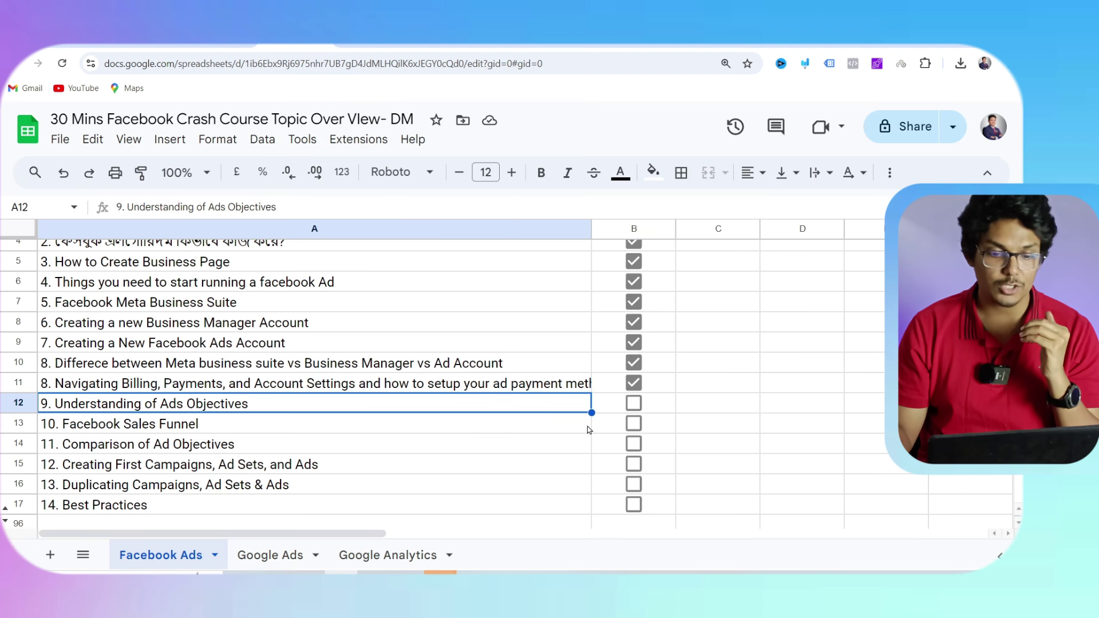
click(634, 403)
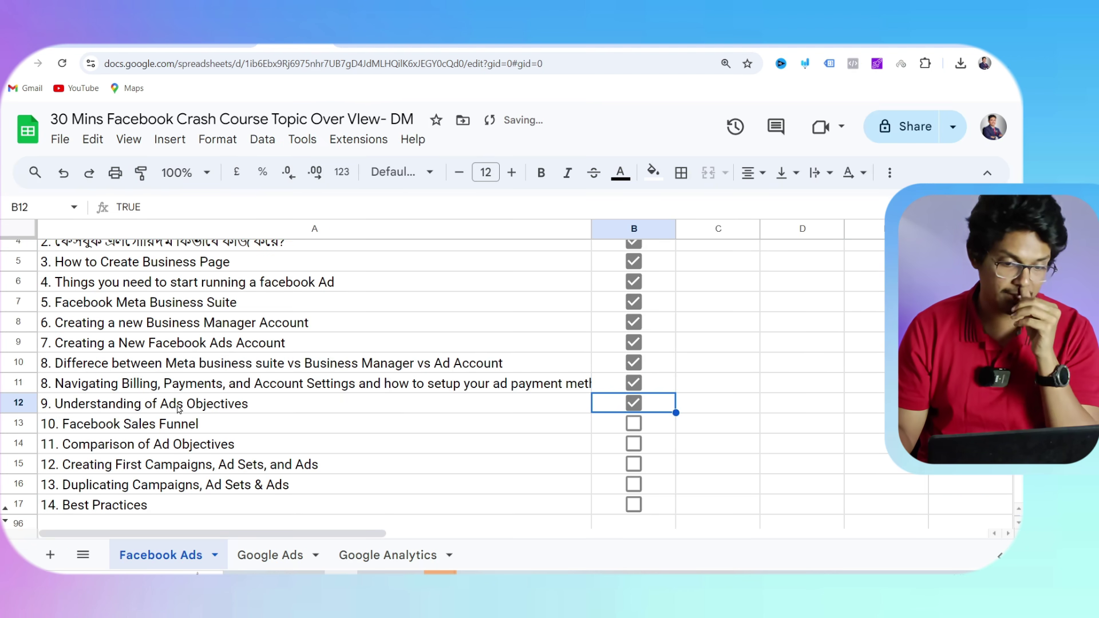
click(634, 424)
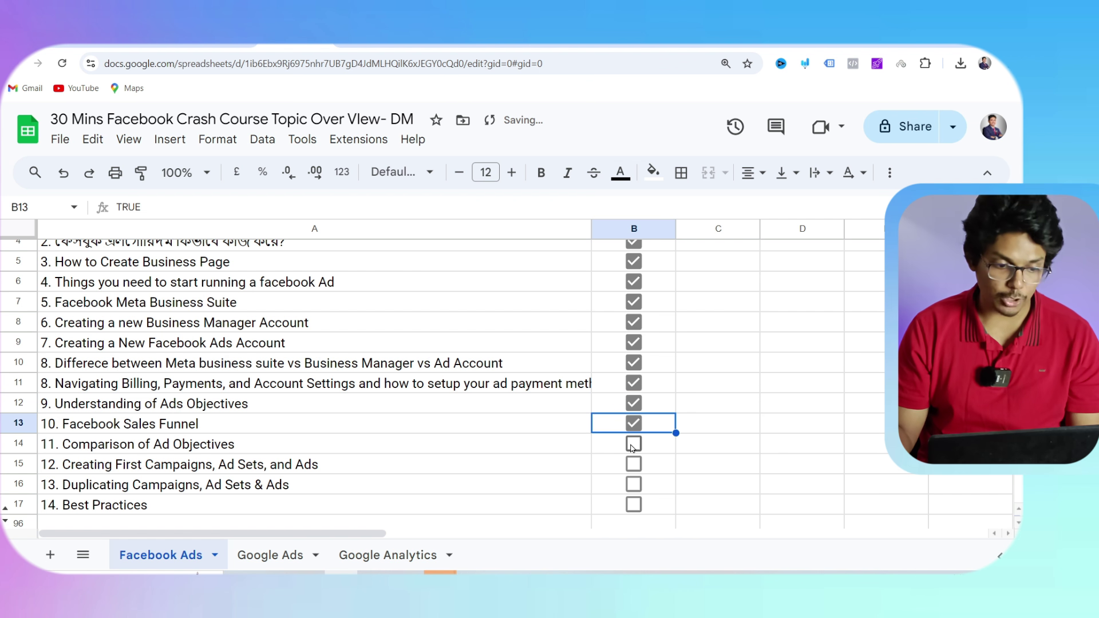
click(631, 446)
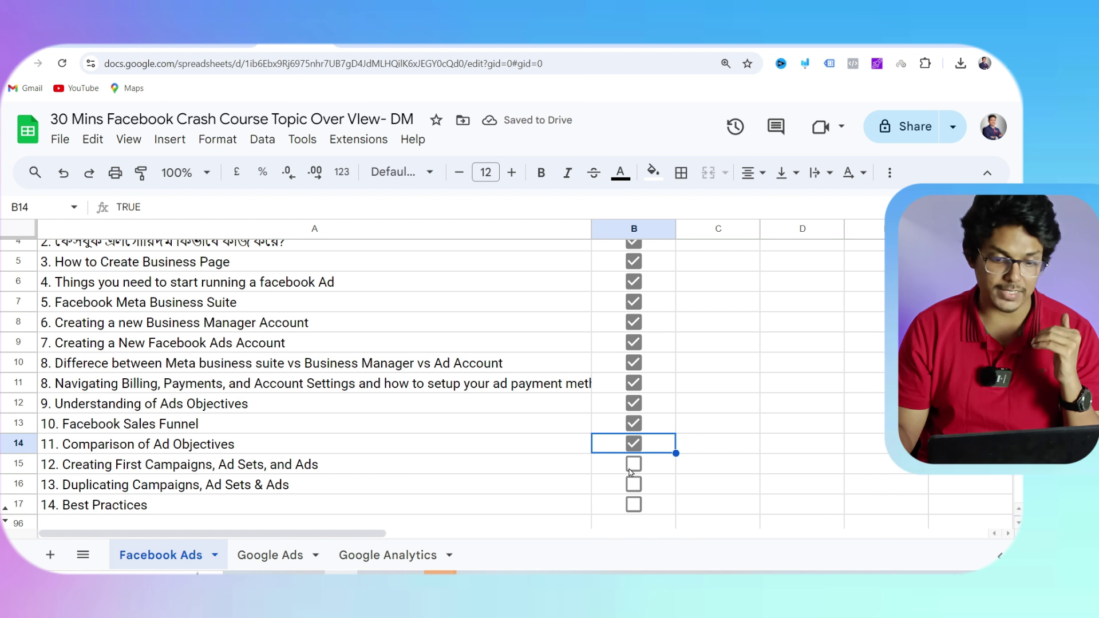
click(632, 468)
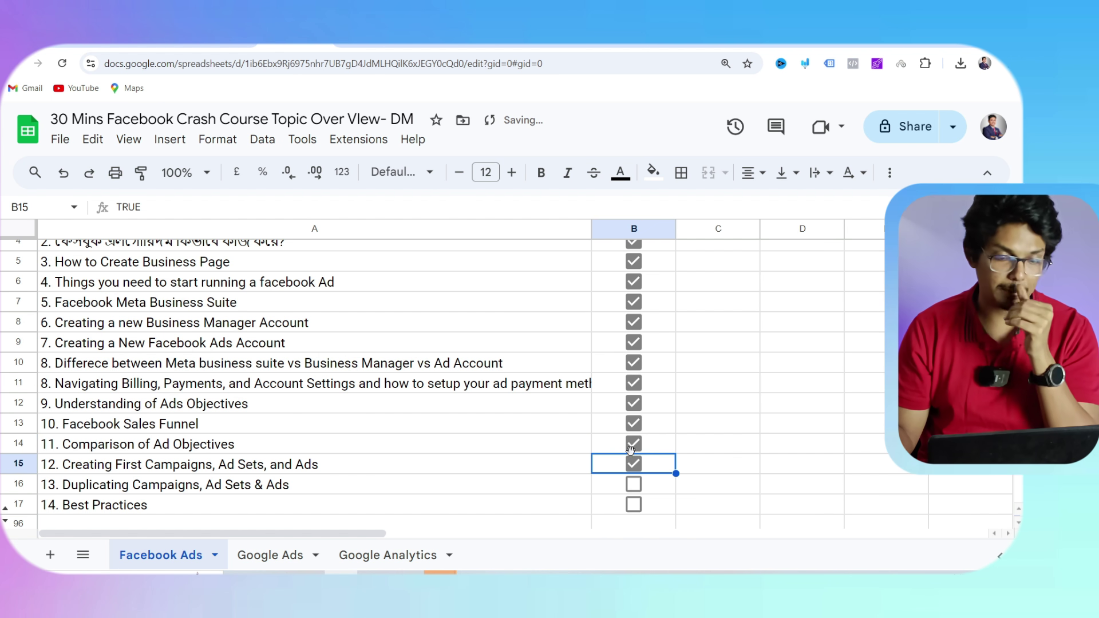
scroll(303, 493, down, 1)
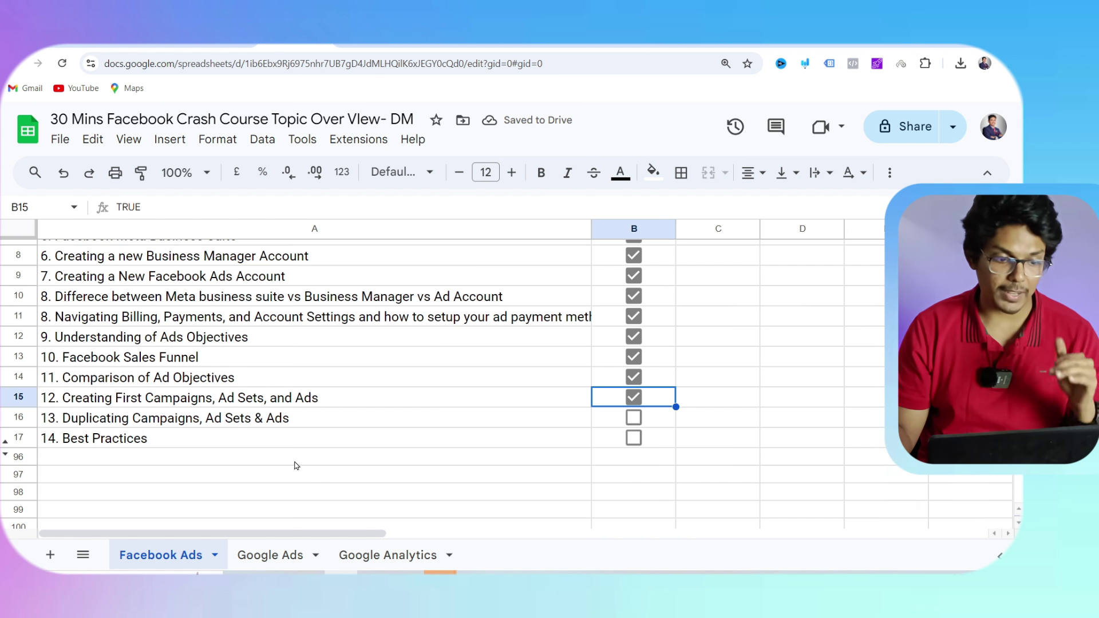
scroll(298, 442, up, 2)
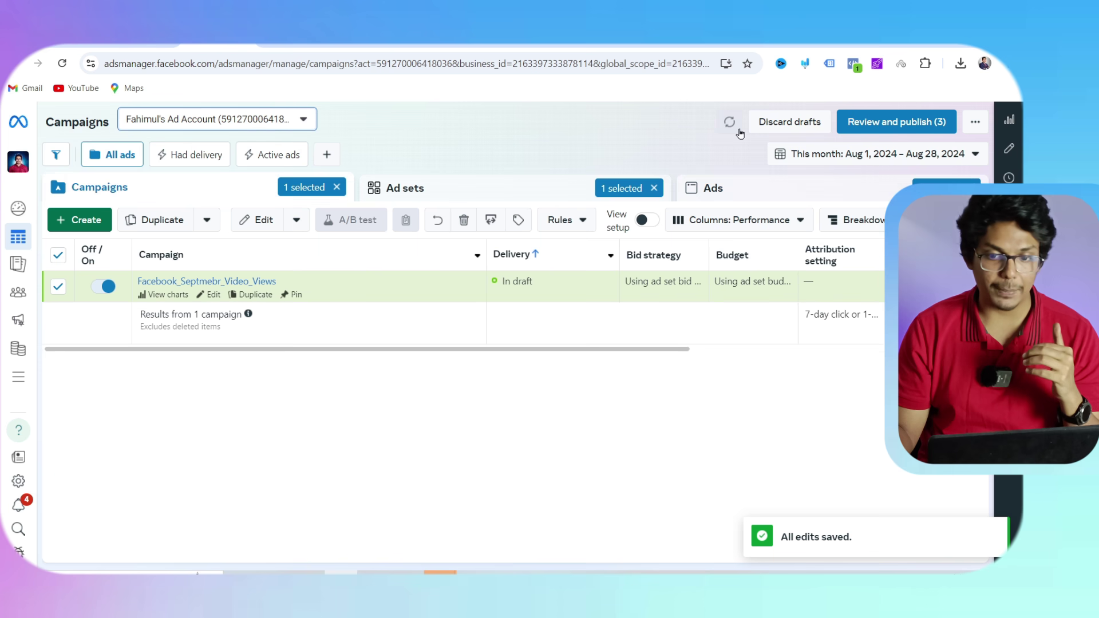
Discard the draft Facebook_Septmebr_Video_Views campaign in Ads Manager.
click(775, 130)
click(624, 312)
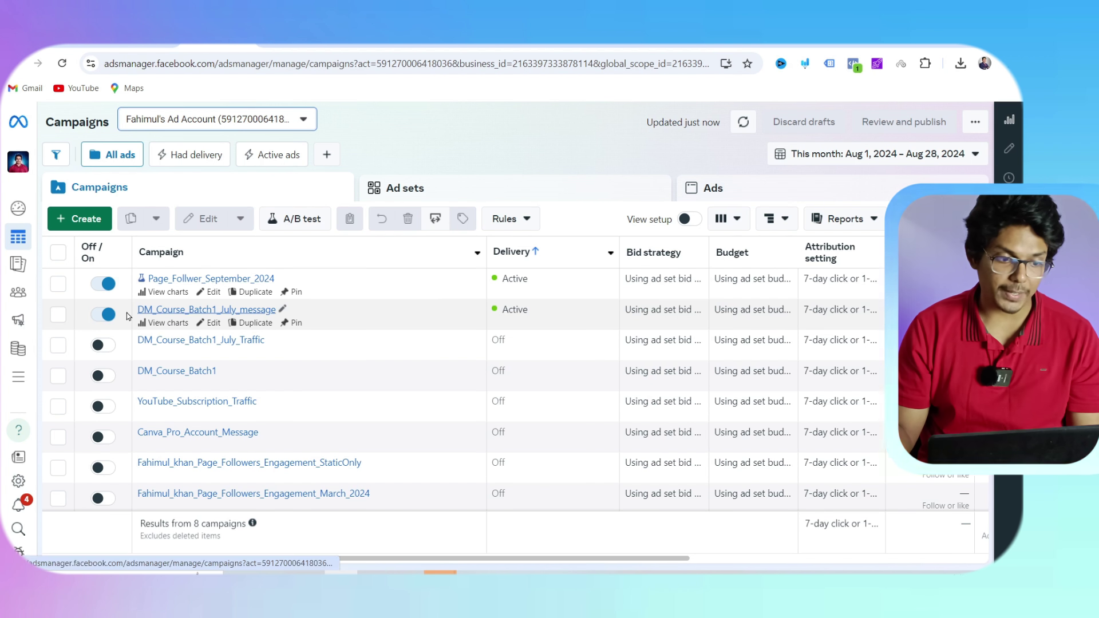
Duplicate the DM_Course_Batch1_July_message campaign once, keeping its current setup and the existing reactions, comments and shares.
click(58, 314)
click(258, 324)
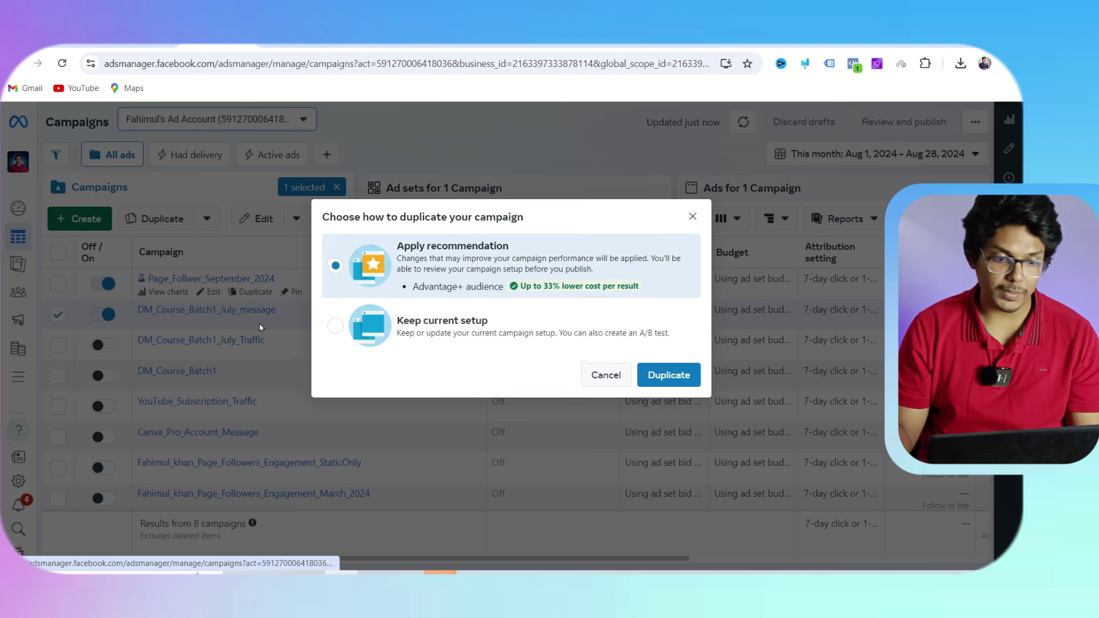
click(435, 324)
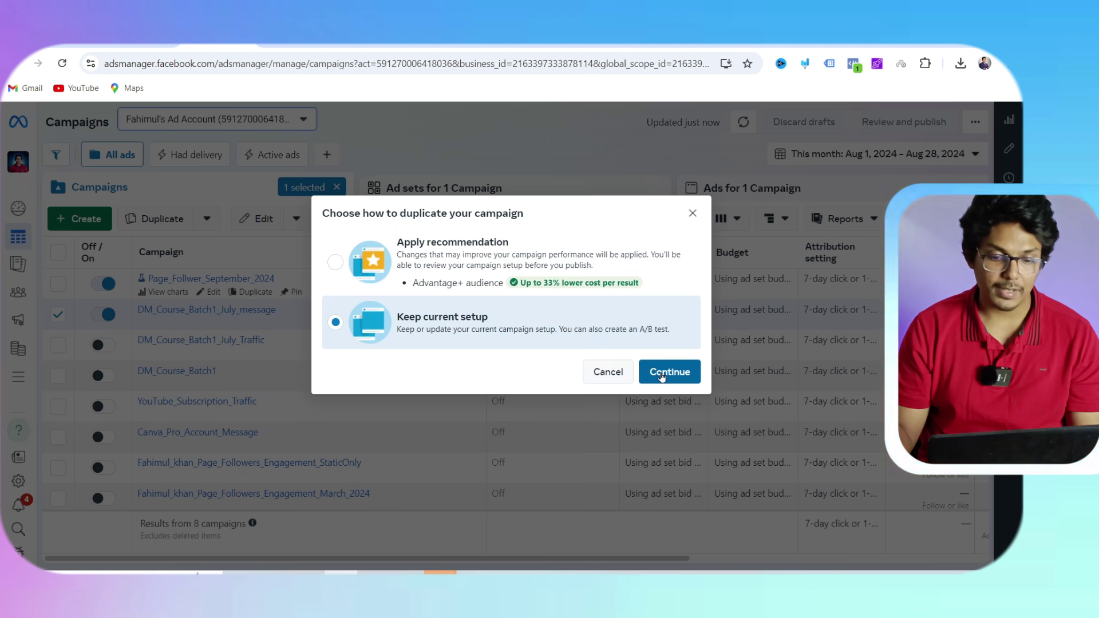
click(661, 373)
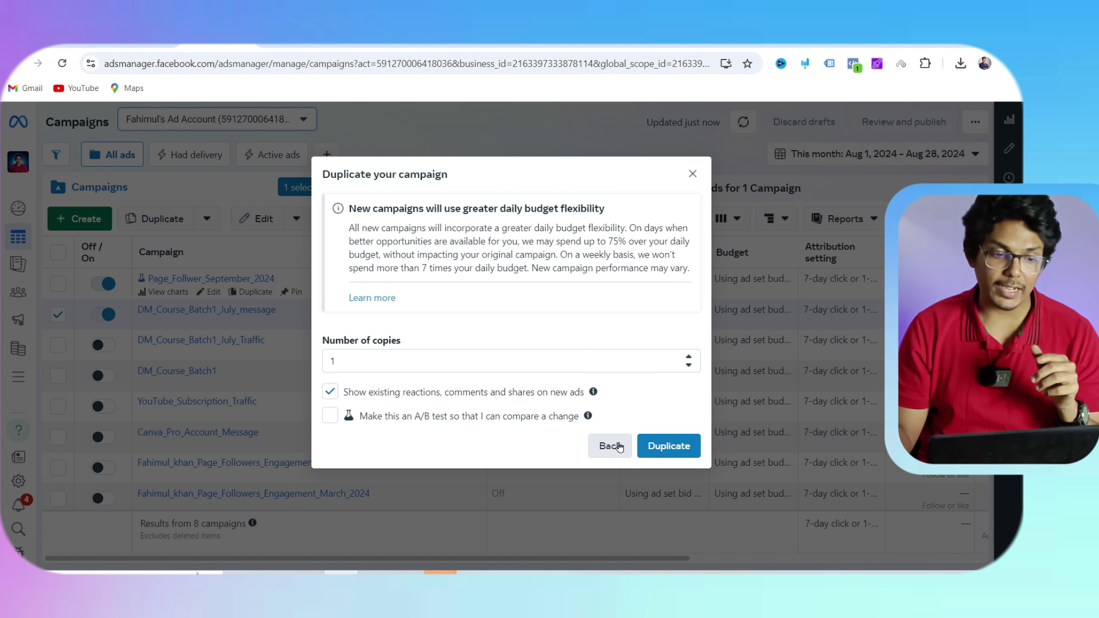
click(658, 447)
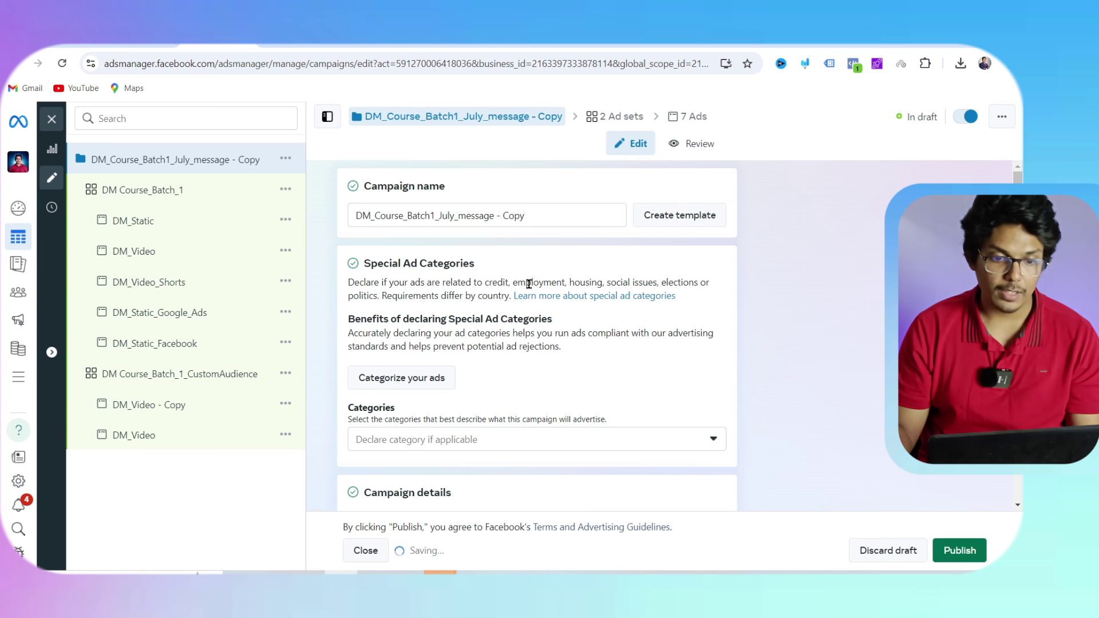
Examine the copied campaign's objective and the setup of its DM_Static ad.
scroll(529, 287, down, 6)
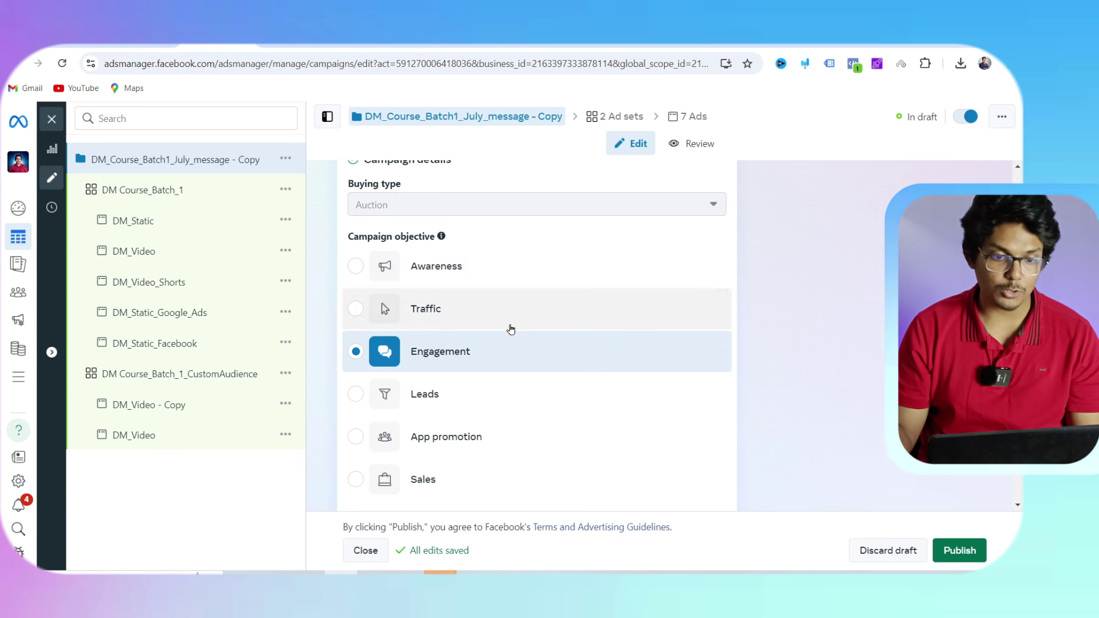
click(182, 228)
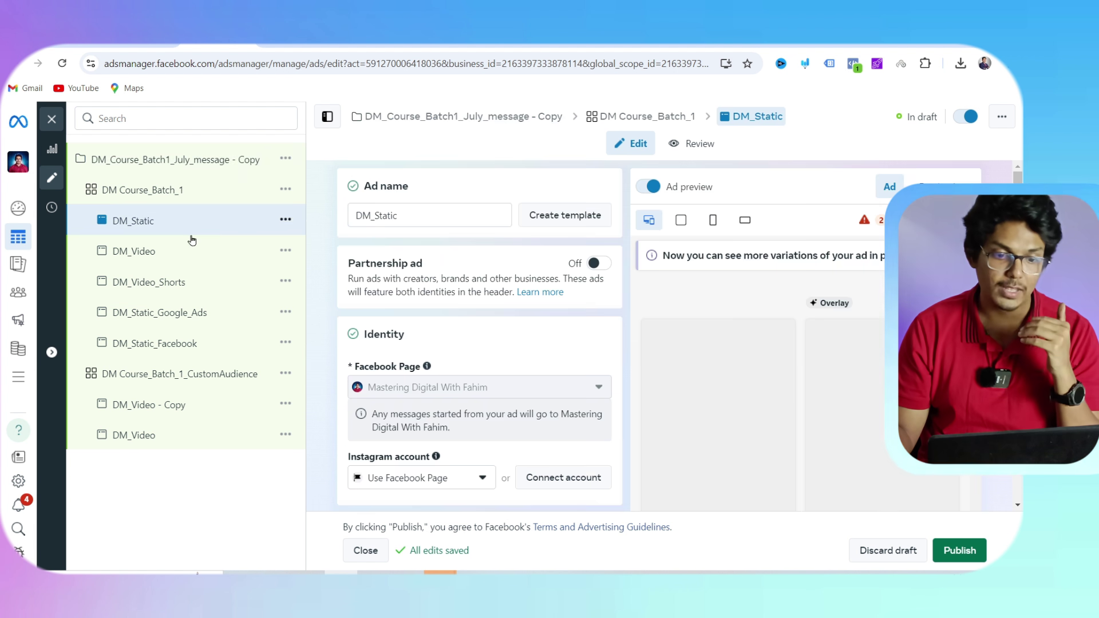
scroll(417, 405, down, 3)
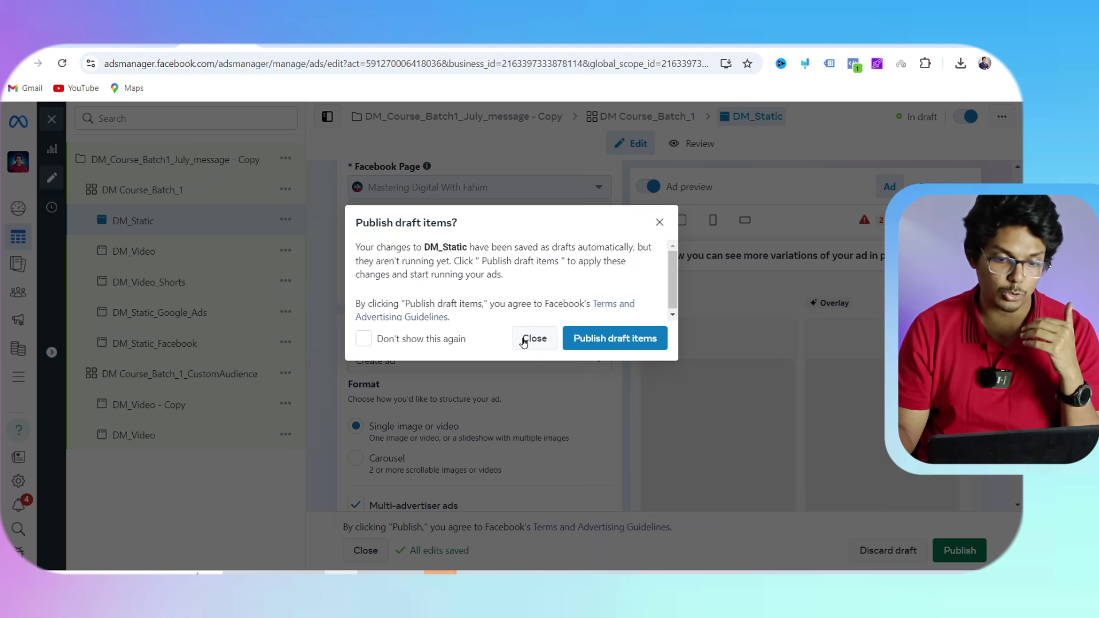
Close the editor without publishing the drafts and show the copied campaign's ad sets.
click(534, 338)
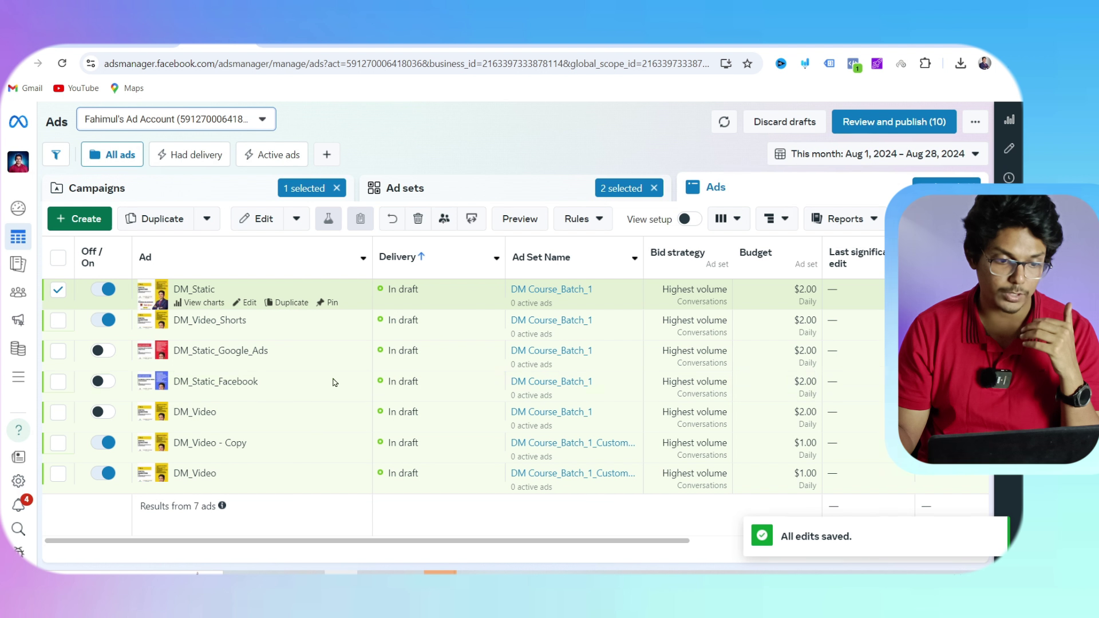
click(438, 194)
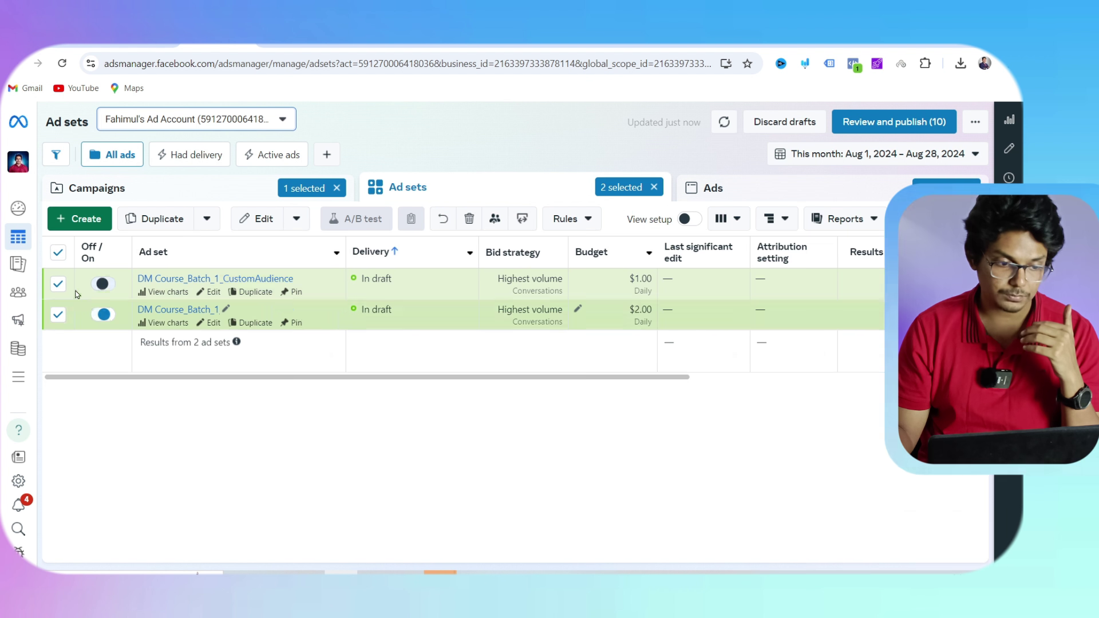
Clear the ad set and campaign selections, and reopen the ad sets of the copied DM_Course_Batch1_July_message campaign.
click(58, 284)
click(58, 314)
click(179, 195)
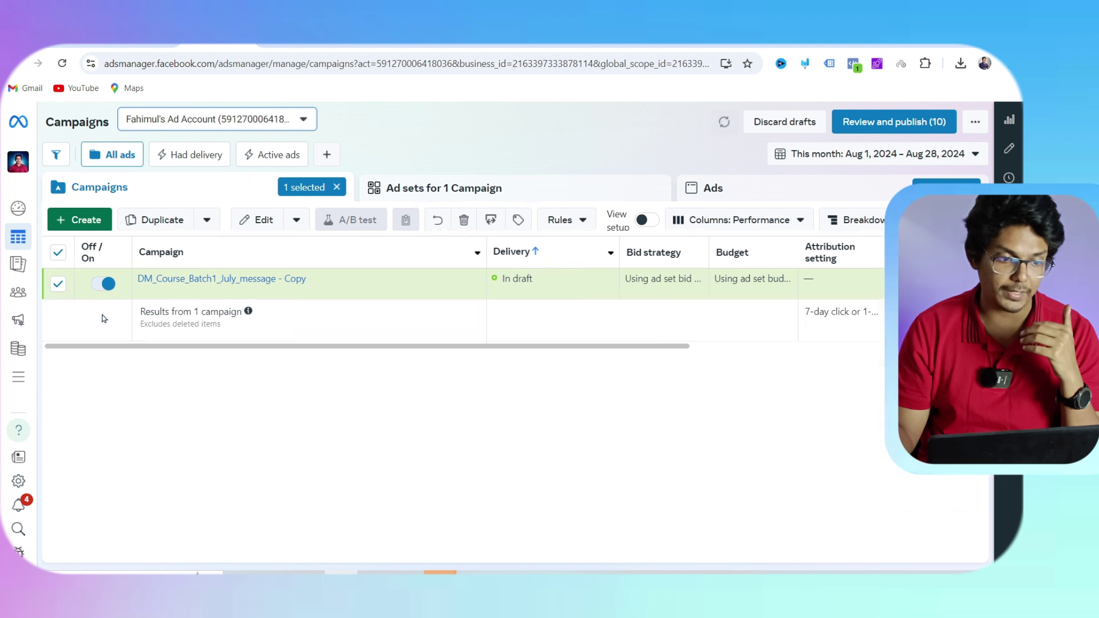
click(58, 284)
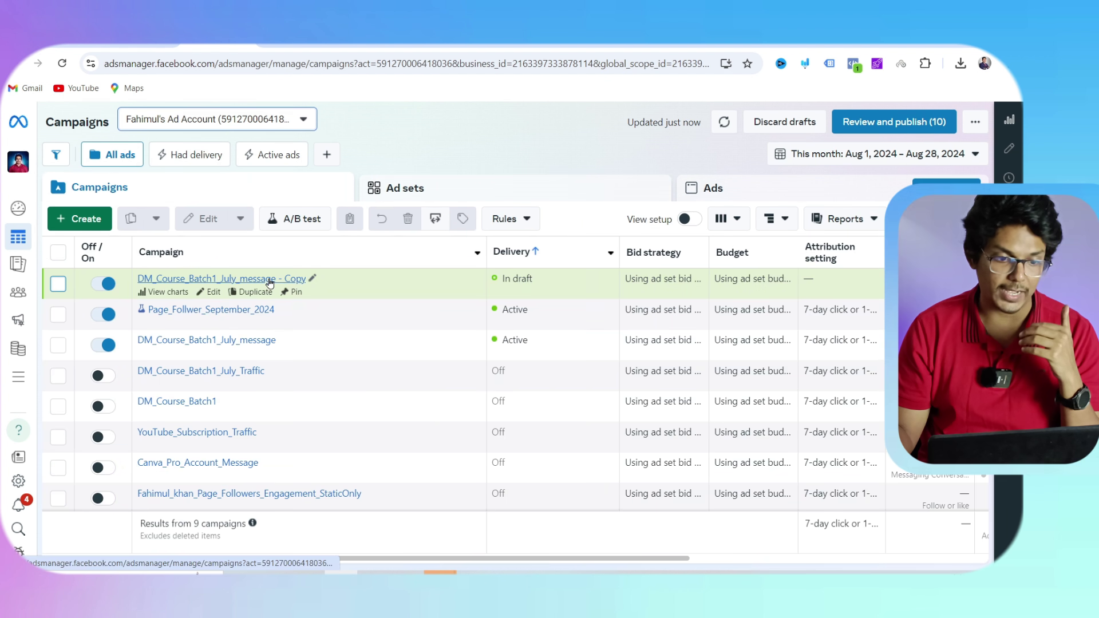
click(269, 279)
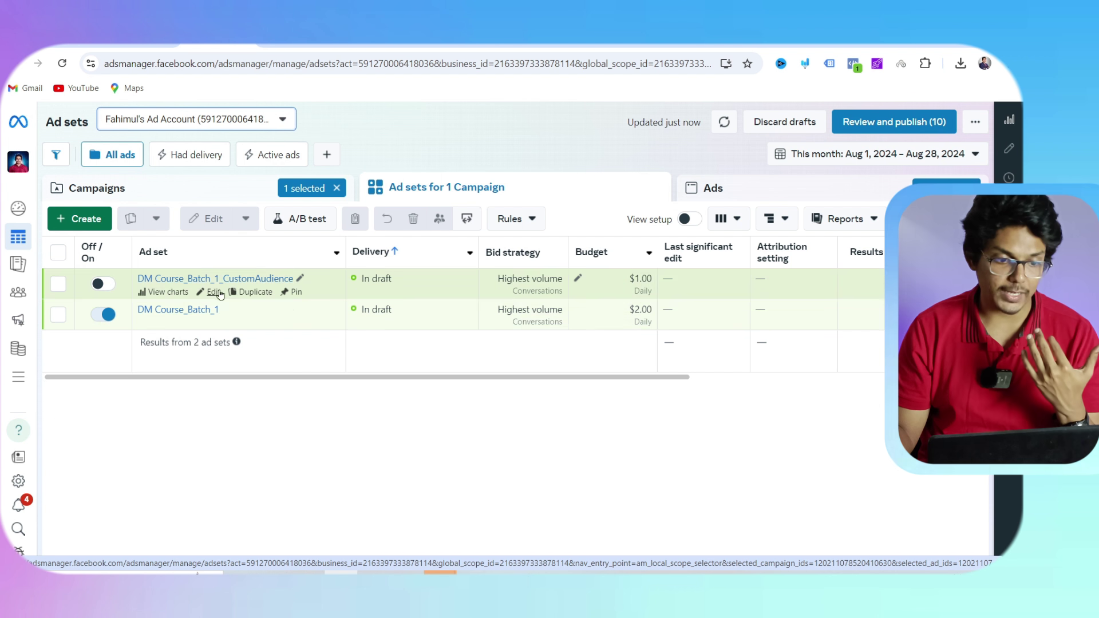
Open the copied campaign's DM Course_Batch_1 ad set for editing and look through its settings.
click(214, 323)
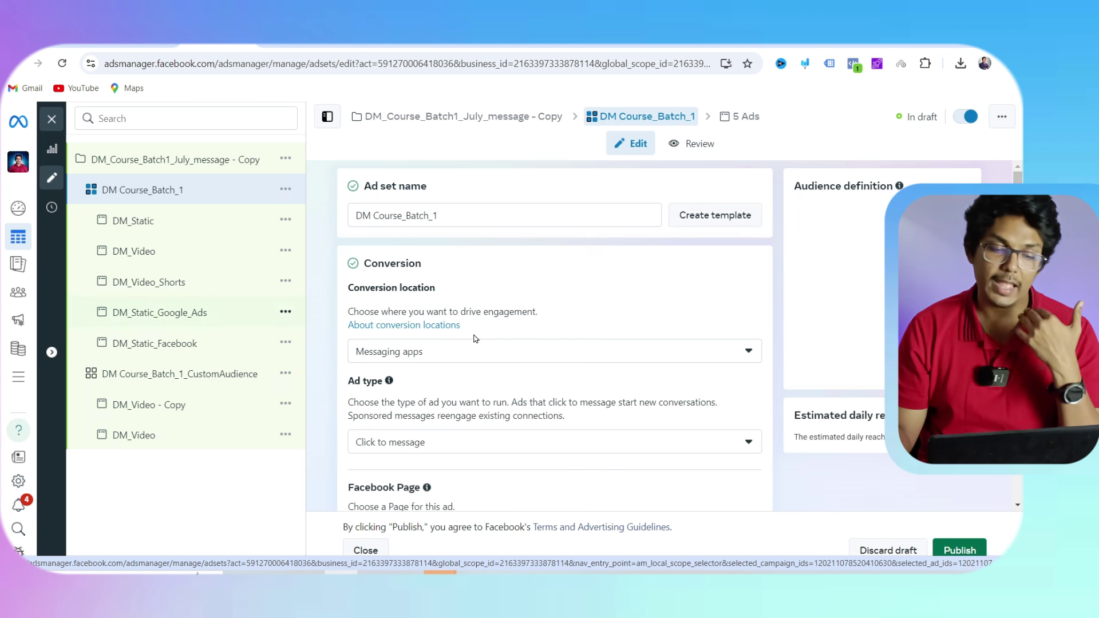
scroll(502, 362, down, 5)
scroll(502, 361, down, 15)
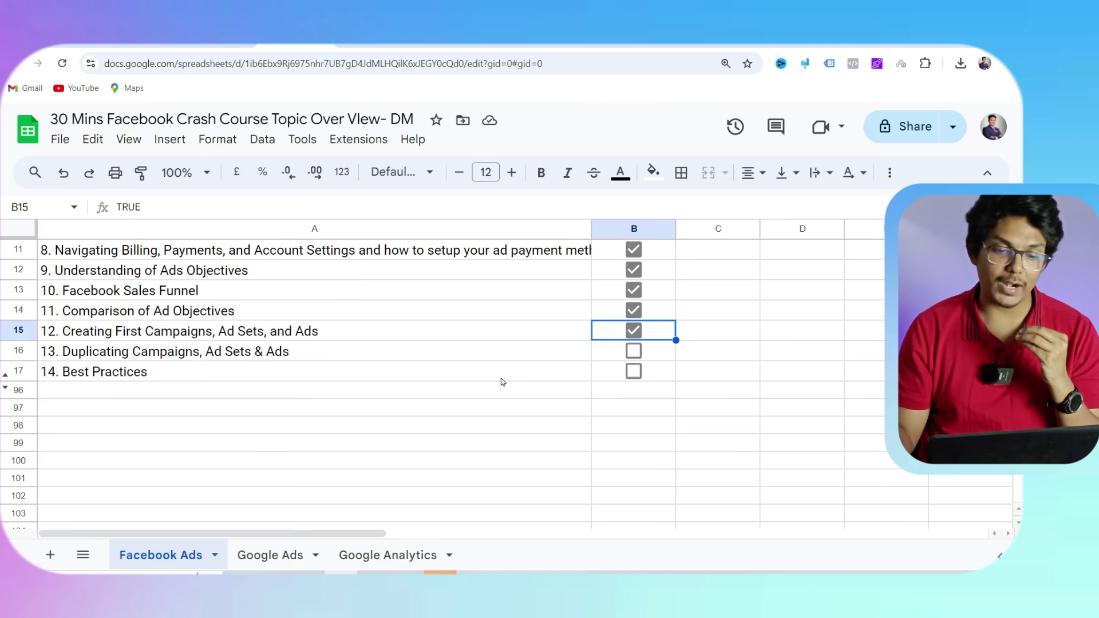
Tick off topics 13 (Duplicating Campaigns, Ad Sets & Ads) and 14 (Best Practices) in the Google Sheets course list, and switch to PowerPoint.
click(633, 354)
click(636, 372)
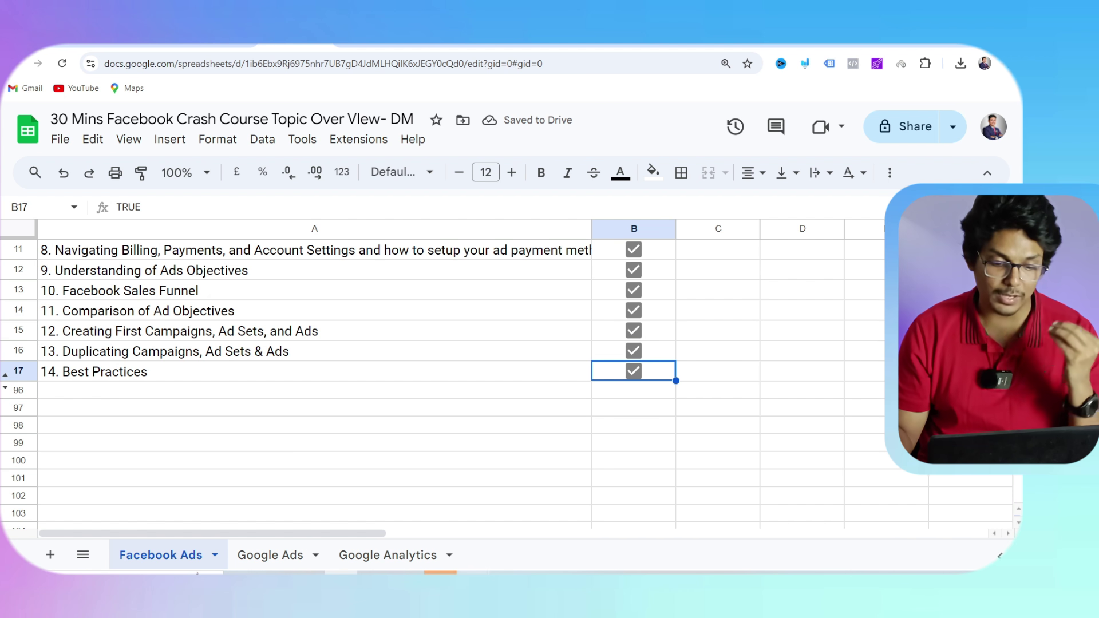
click(538, 524)
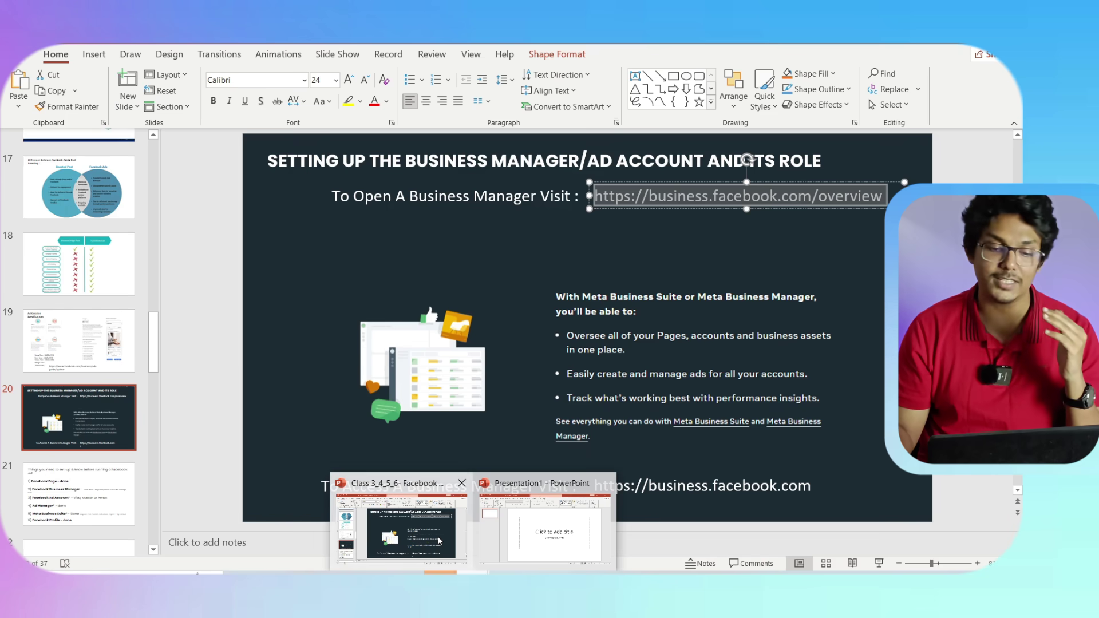